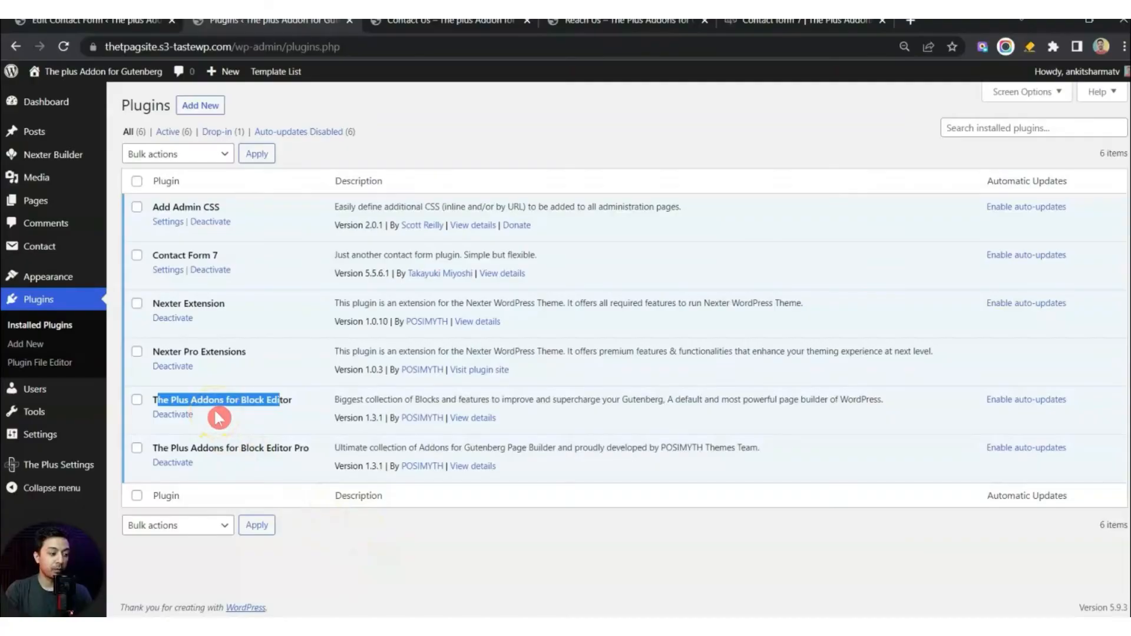
# - Search The Plus Settings' Plus Blocks list for "external form"
pyautogui.click(52, 467)
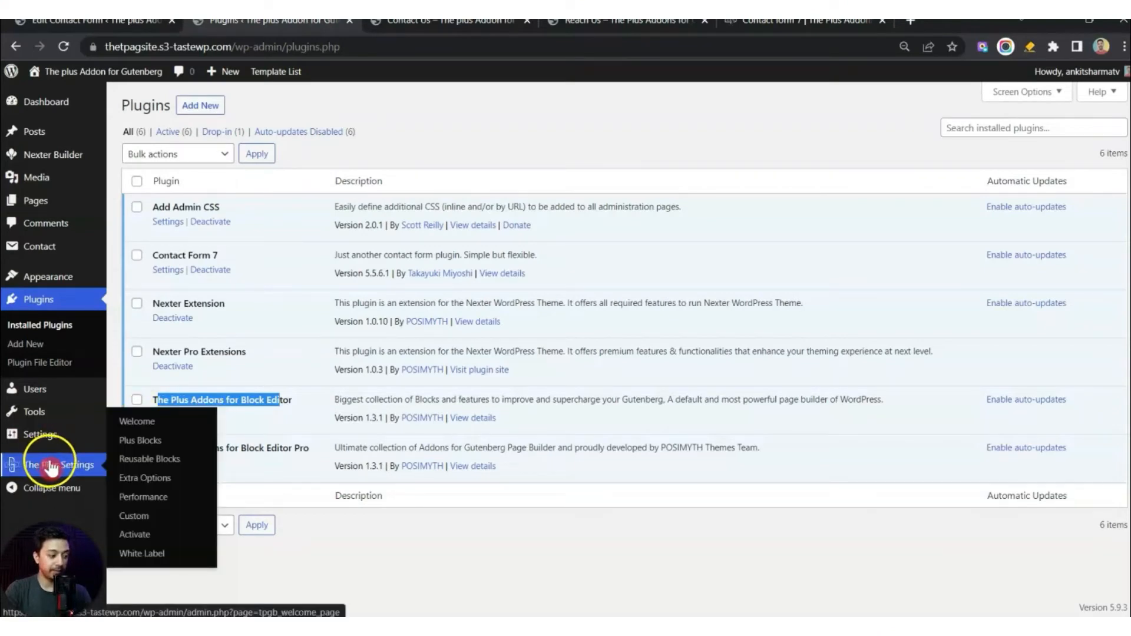
pyautogui.click(141, 449)
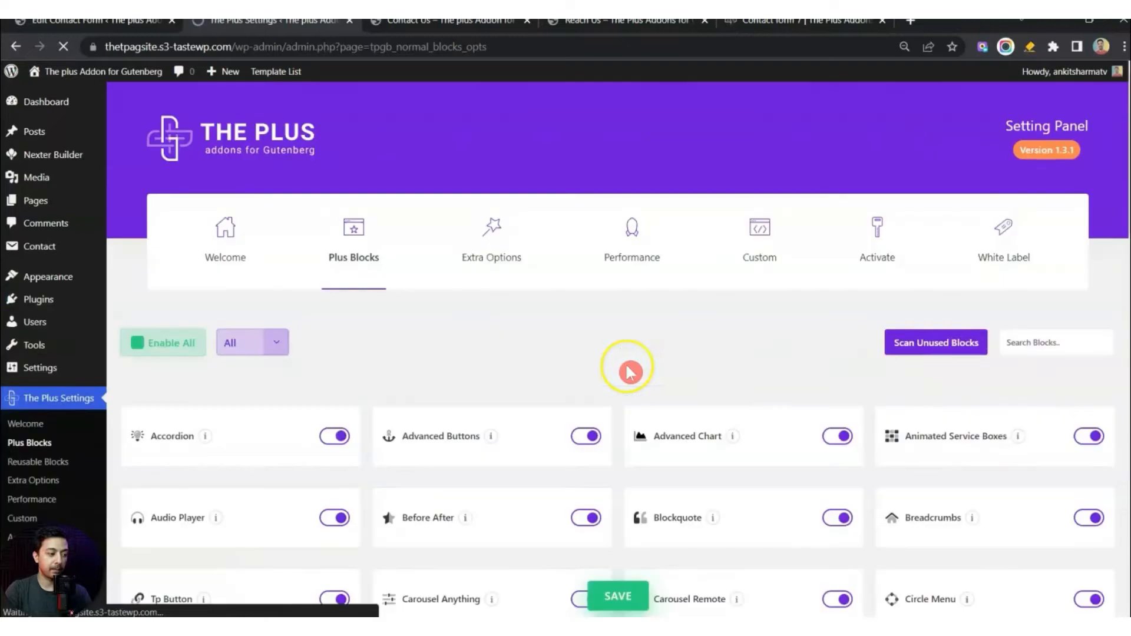
pyautogui.click(1021, 348)
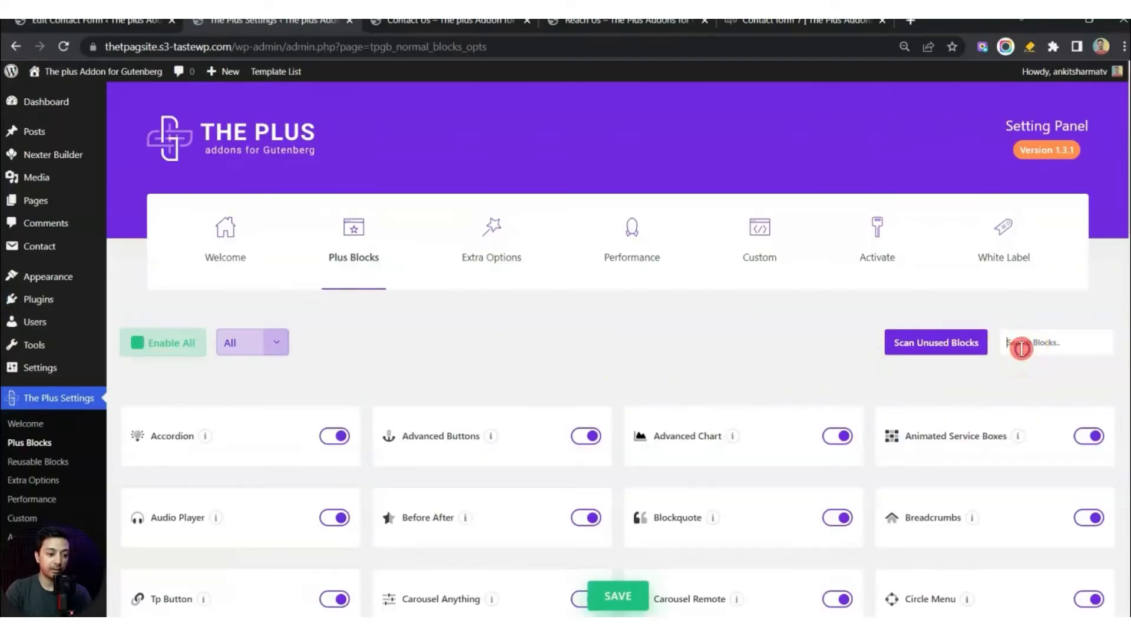
pyautogui.write('external form')
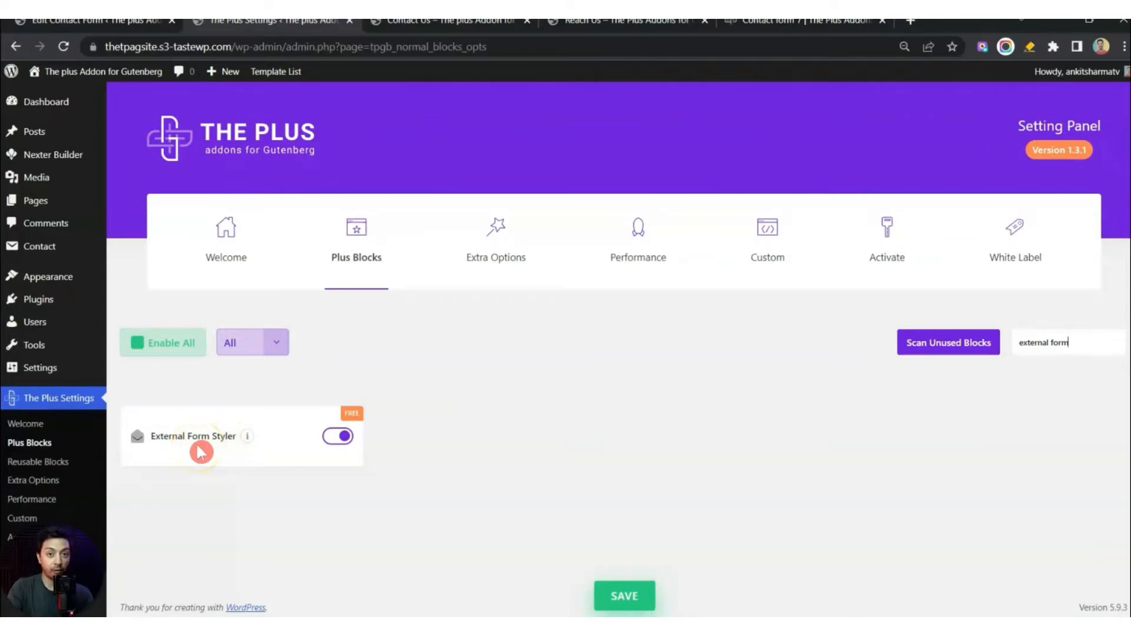
# - Make sure the External Form Styler block is enabled and save the Plus Blocks settings
pyautogui.click(344, 439)
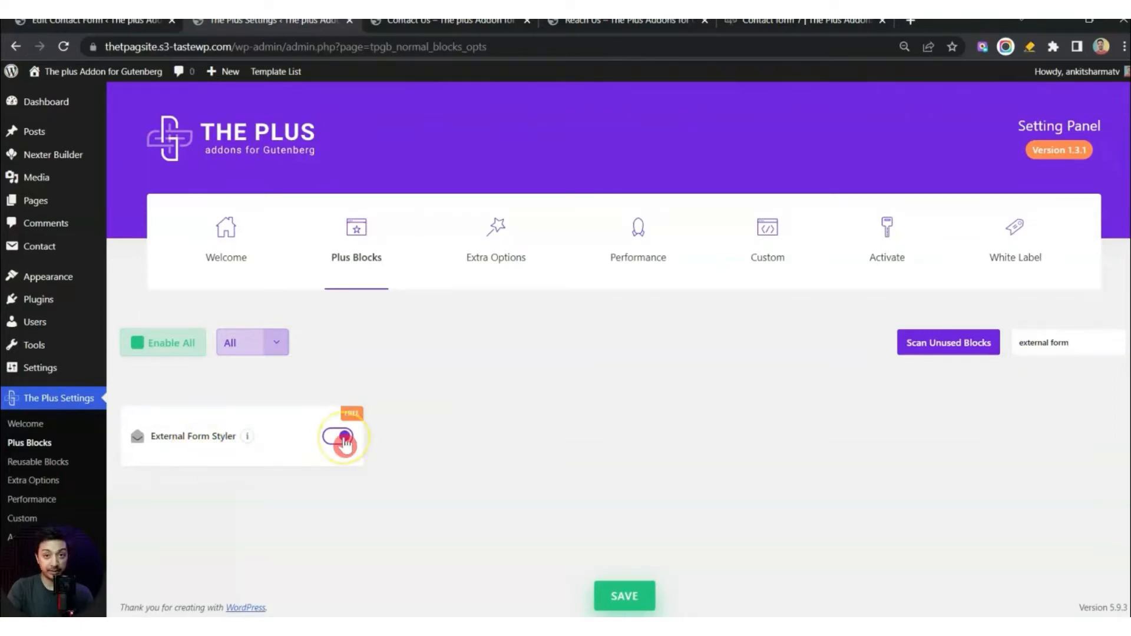
pyautogui.click(345, 439)
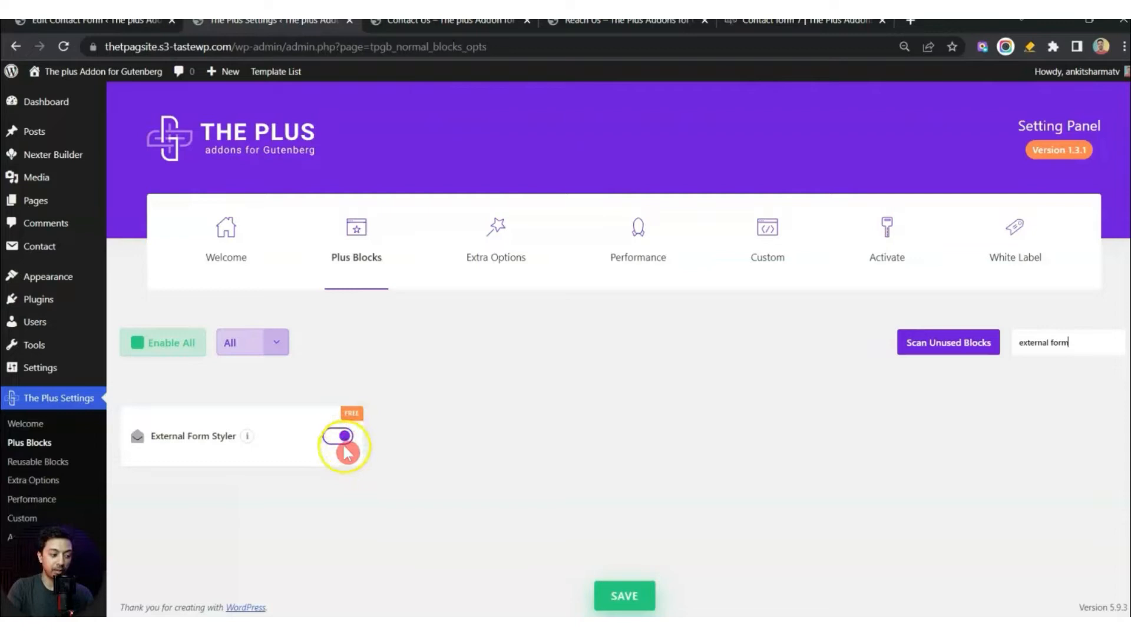
pyautogui.click(349, 439)
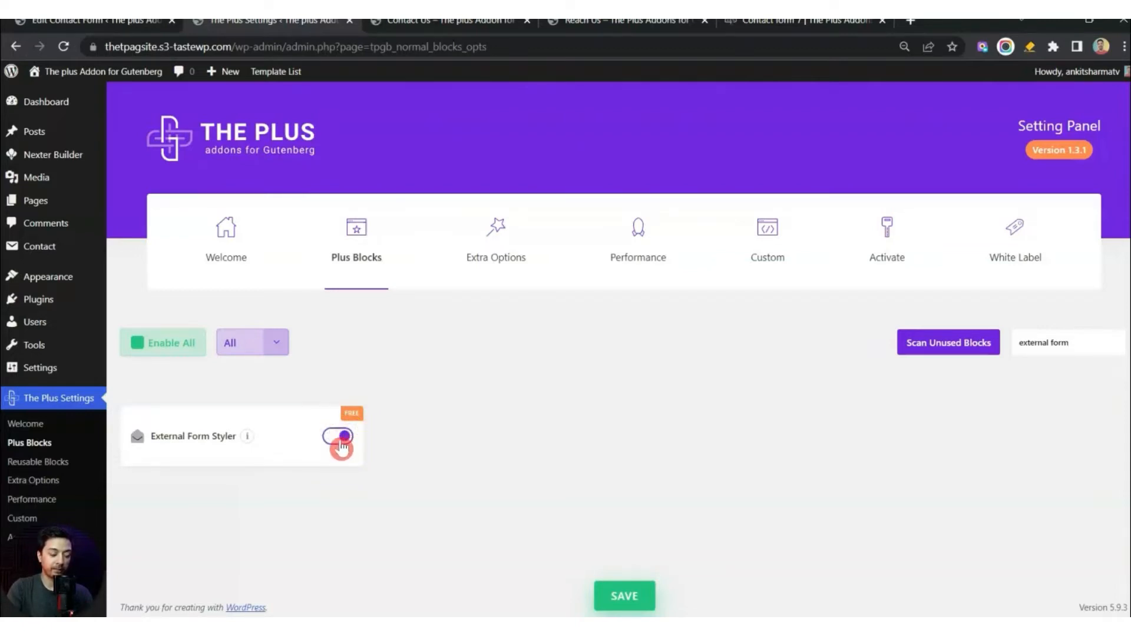
pyautogui.click(616, 592)
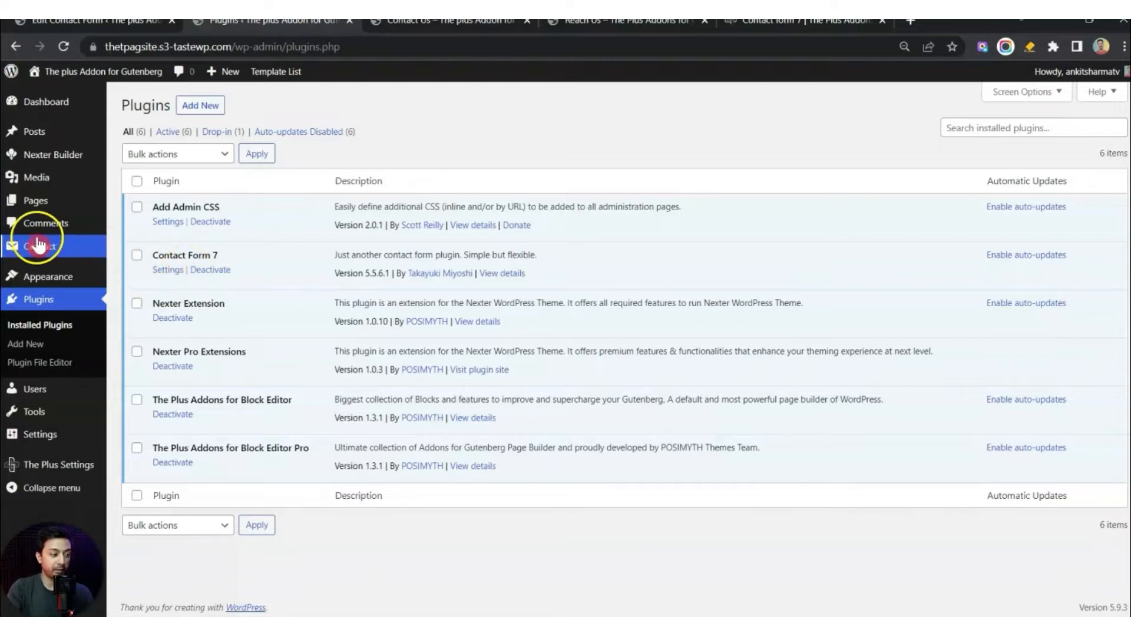
# - Open Contact form 1 for editing, review its form template, and select its shortcode for copying
pyautogui.moveTo(27, 252)
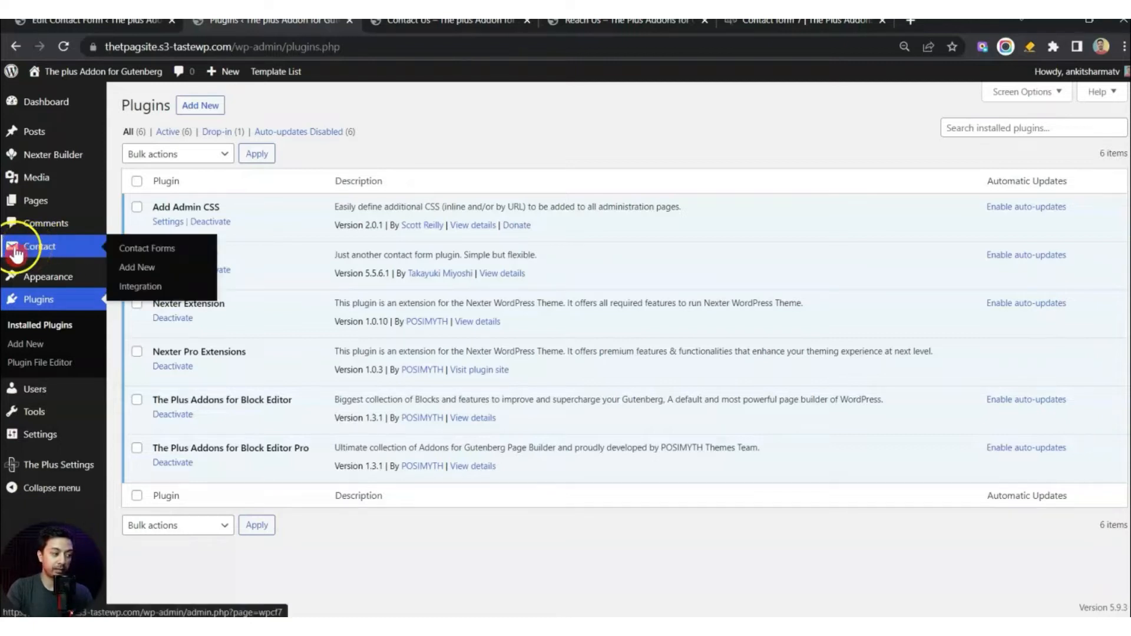
pyautogui.click(27, 252)
pyautogui.moveTo(202, 409)
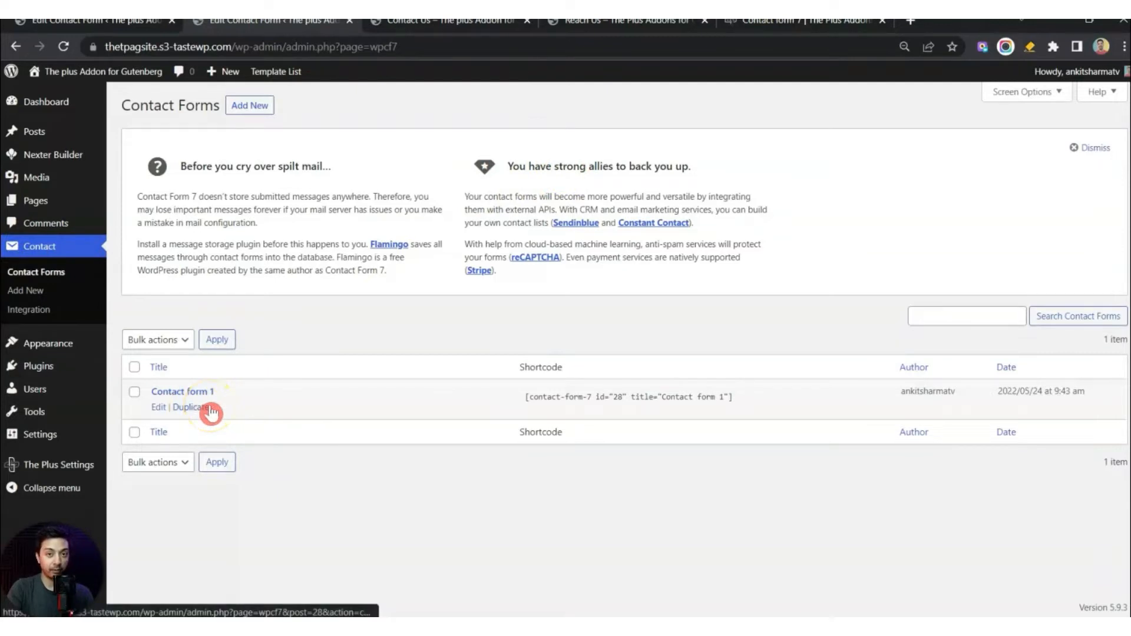
pyautogui.click(158, 406)
pyautogui.scroll(-1, 196, 349)
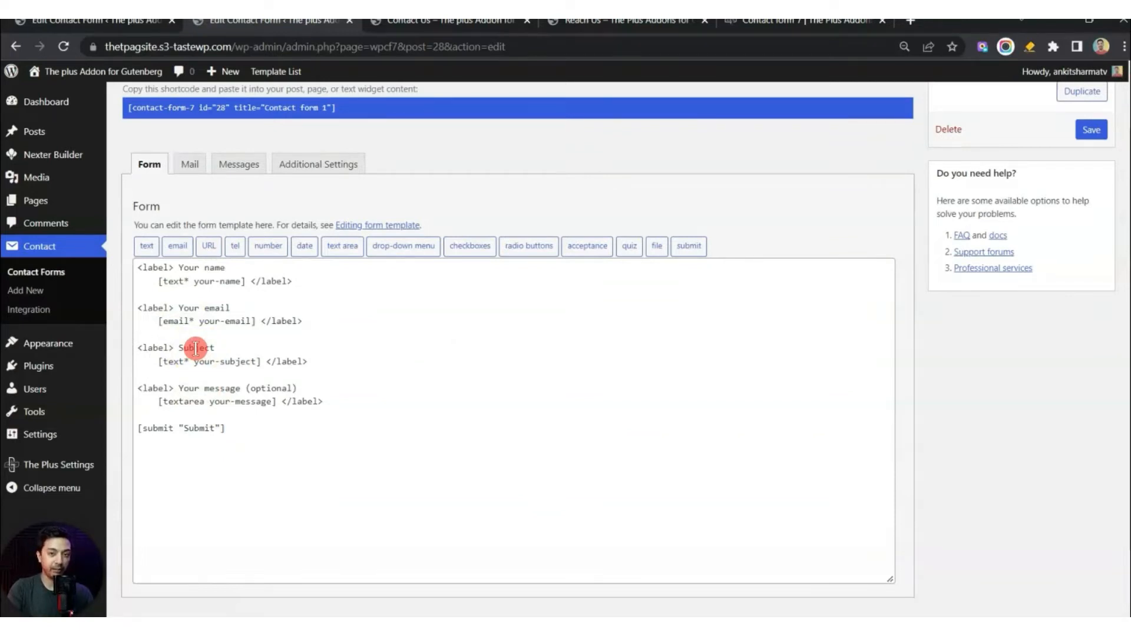
pyautogui.scroll(1, 355, 383)
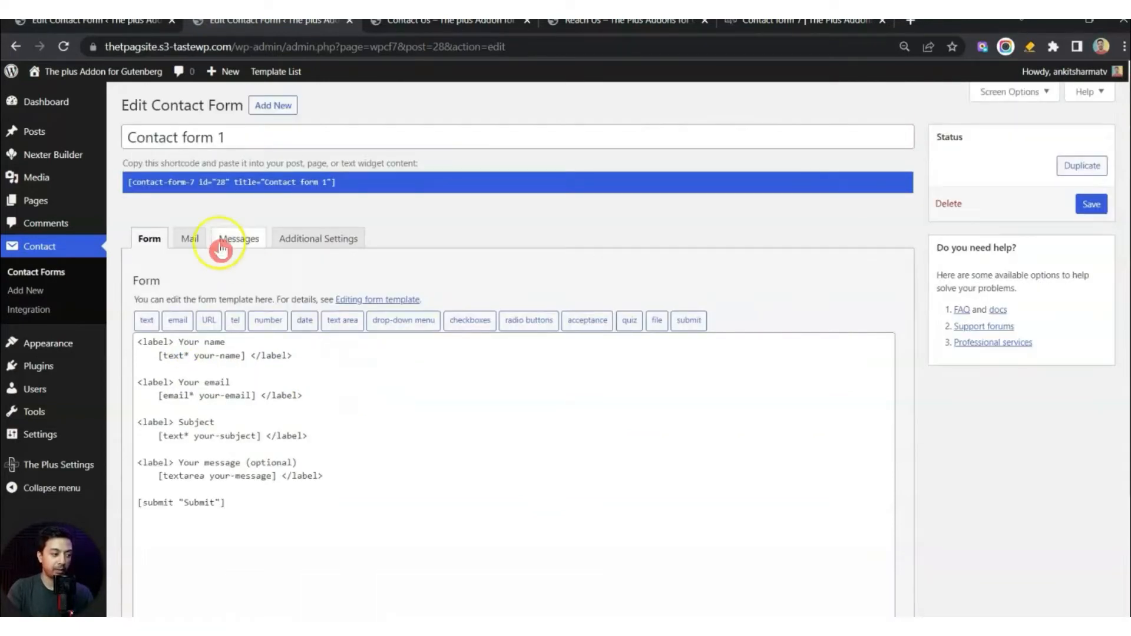
pyautogui.moveTo(186, 182); pyautogui.dragTo(351, 181)
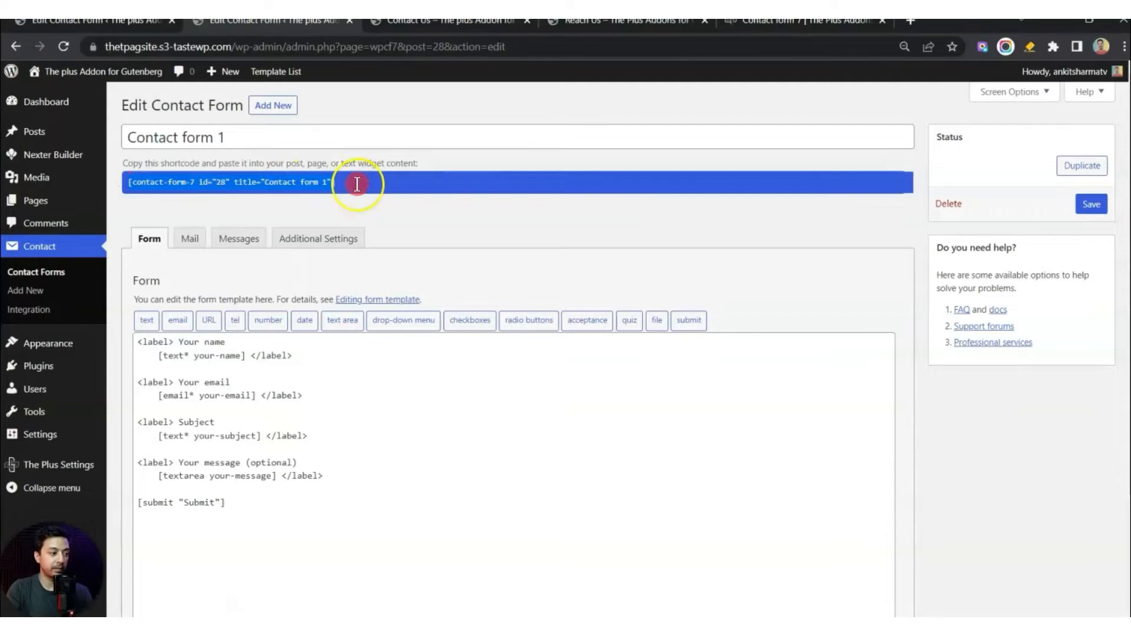
# - Add a Shortcode block containing [contact-form-7 id="28" title="Contact form 1"] to the Contact Us page and update the page
pyautogui.click(136, 203)
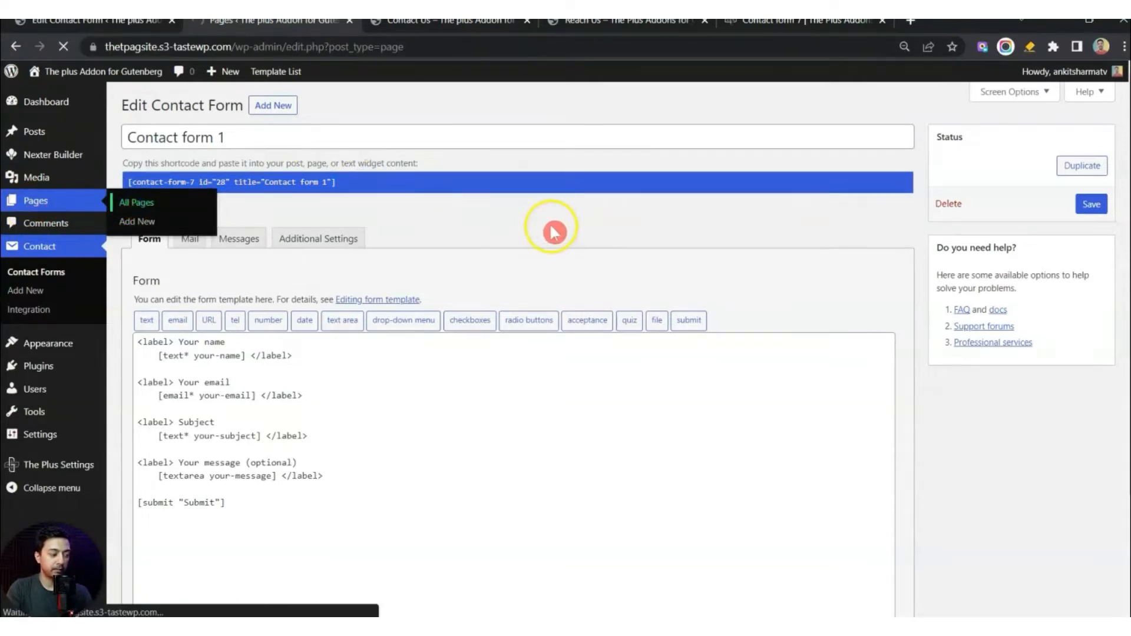
pyautogui.click(157, 261)
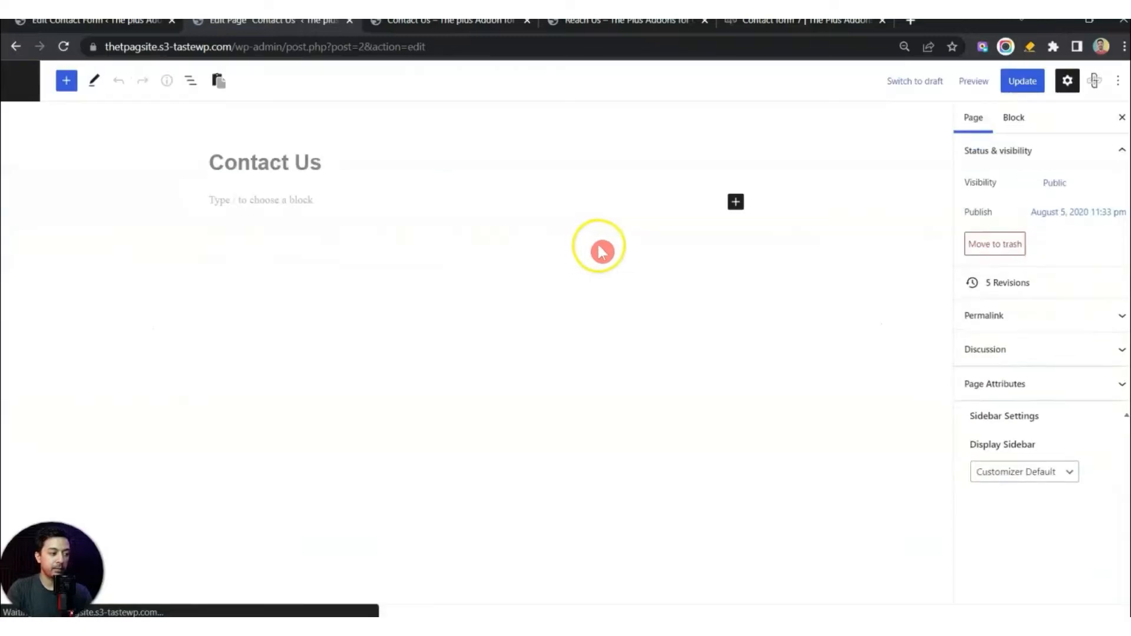
pyautogui.click(281, 201)
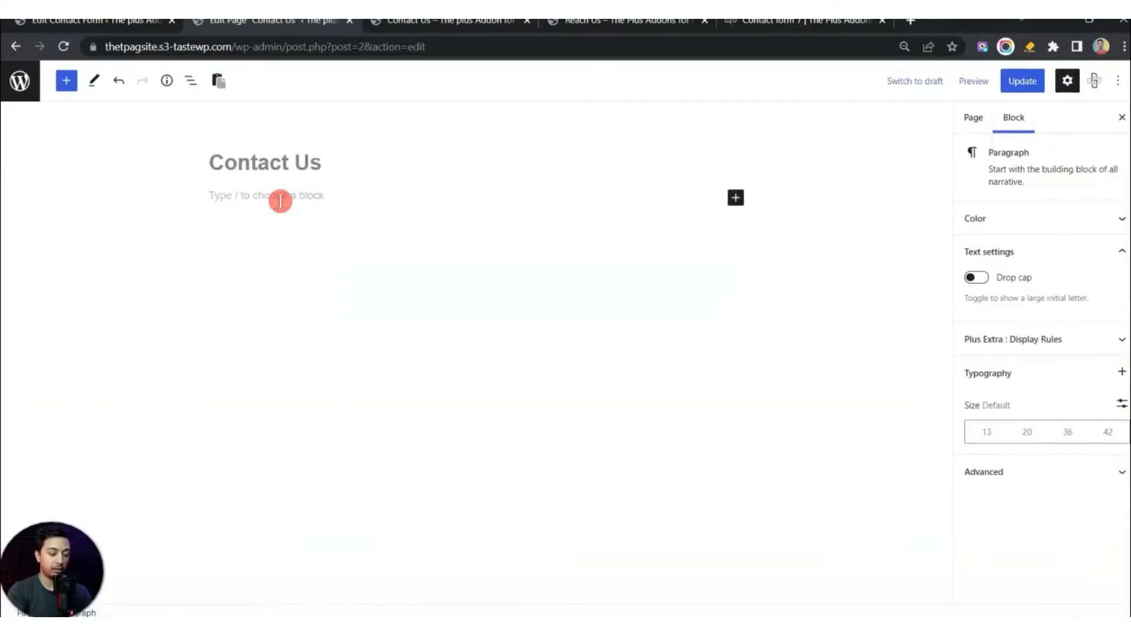
pyautogui.write('/short')
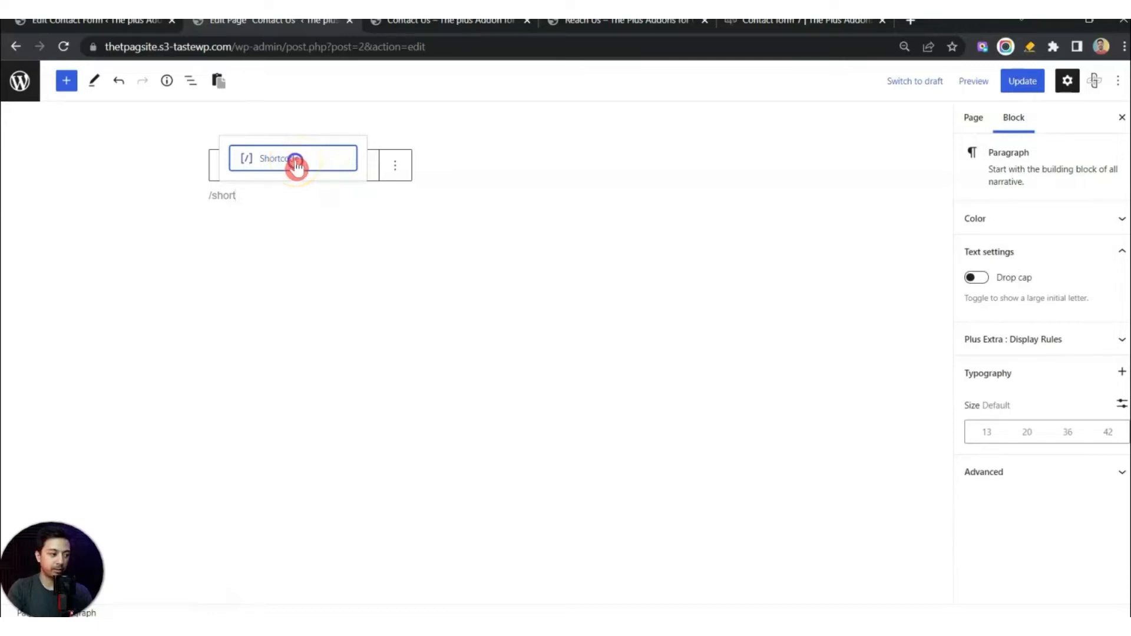
pyautogui.click(297, 166)
pyautogui.write('[contact-form-7 id="28" title="Contact form 1"]')
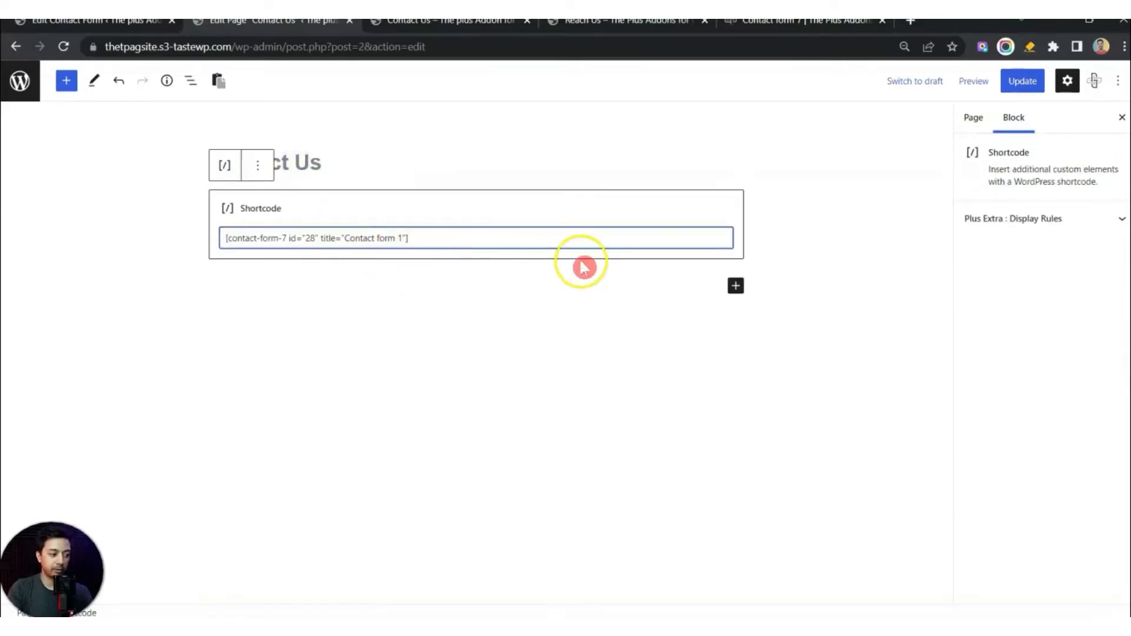
pyautogui.click(1022, 81)
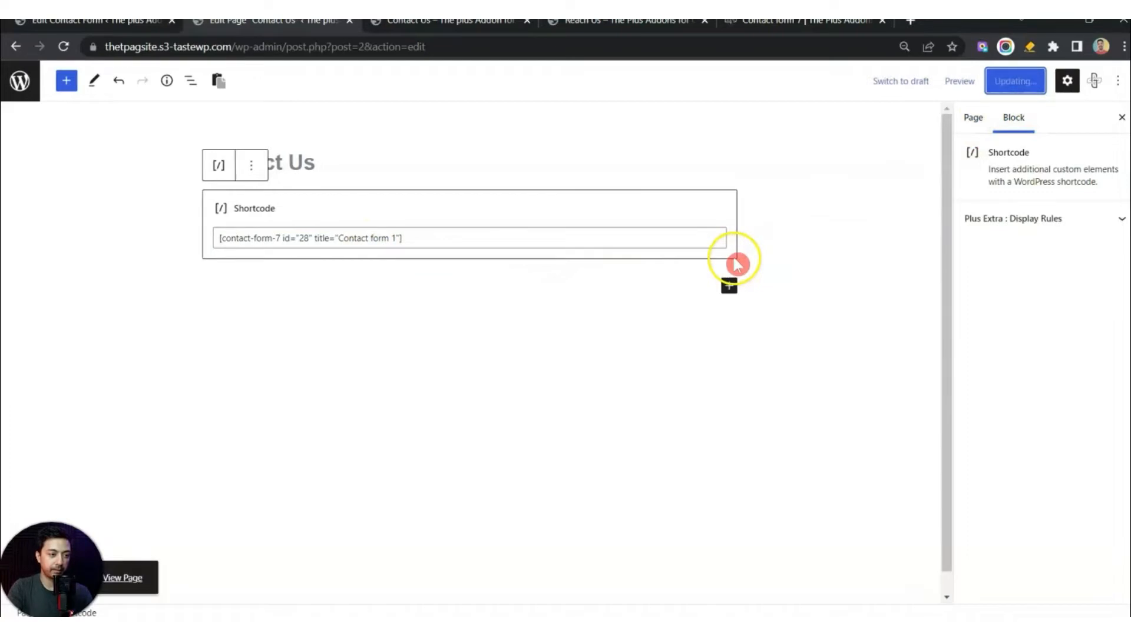
# - Reload the live Contact Us page and examine how the embedded form is rendered
pyautogui.click(415, 25)
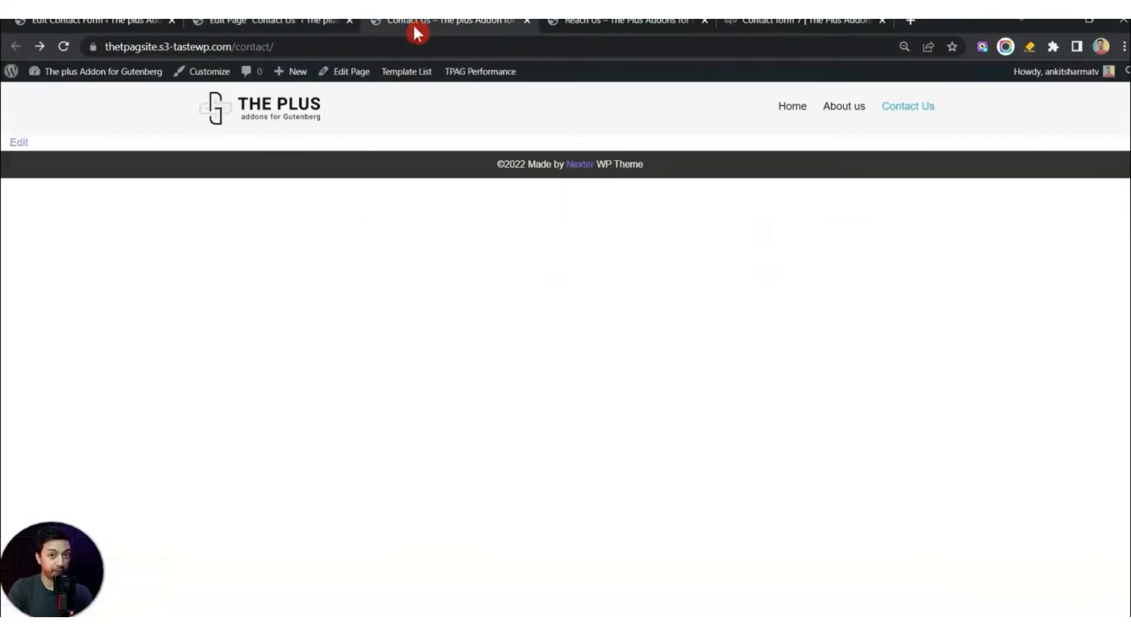
pyautogui.click(61, 47)
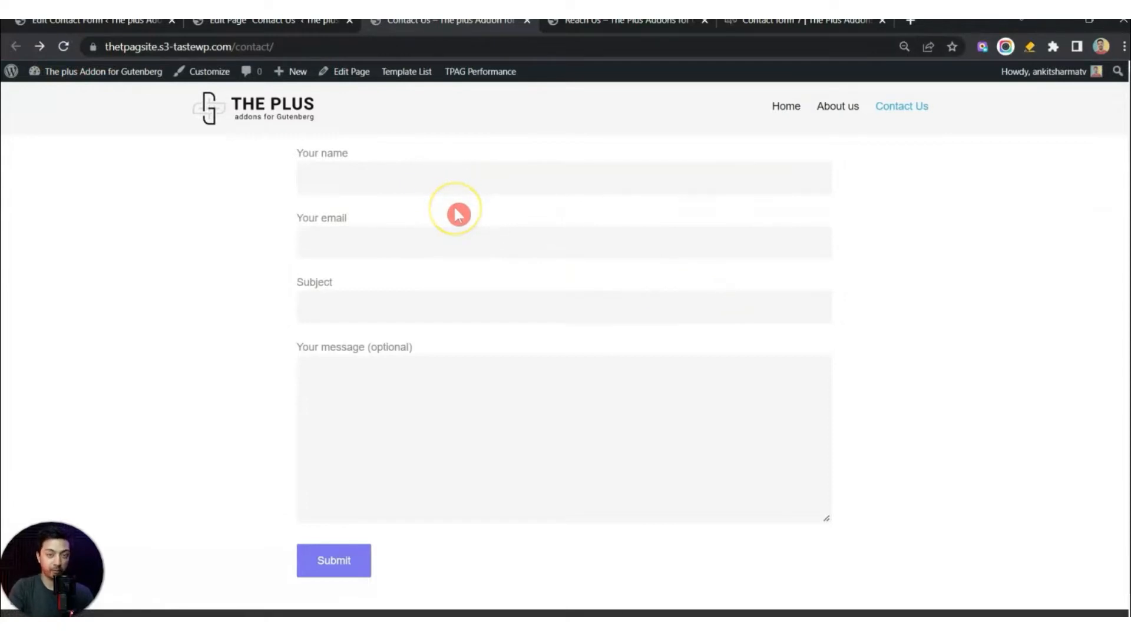
pyautogui.scroll(-1, 458, 214)
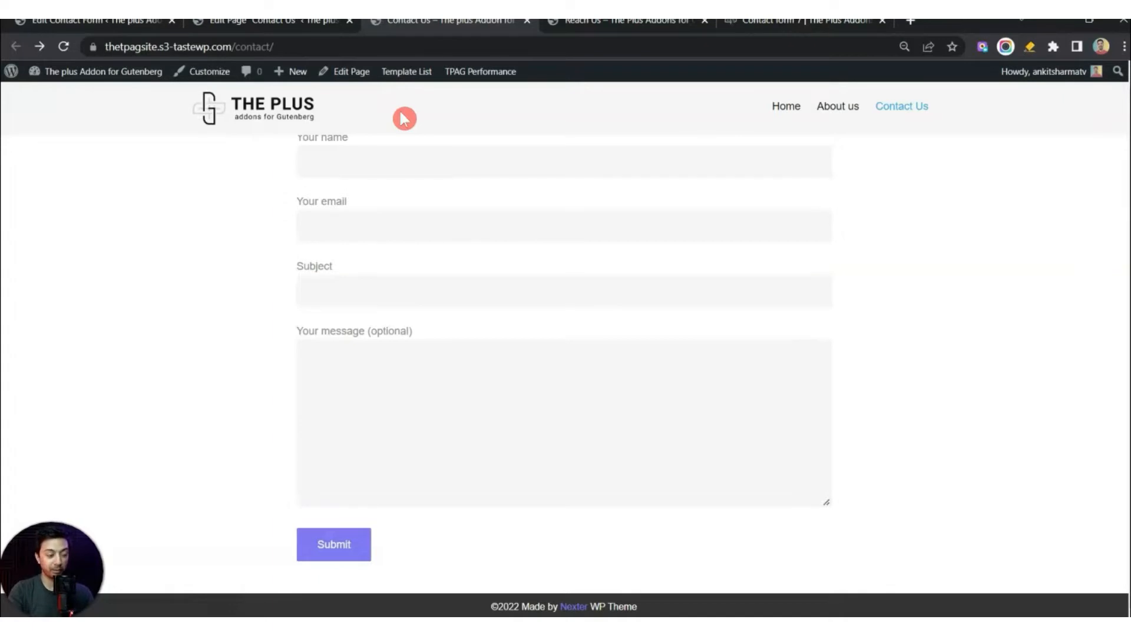
pyautogui.scroll(1, 514, 333)
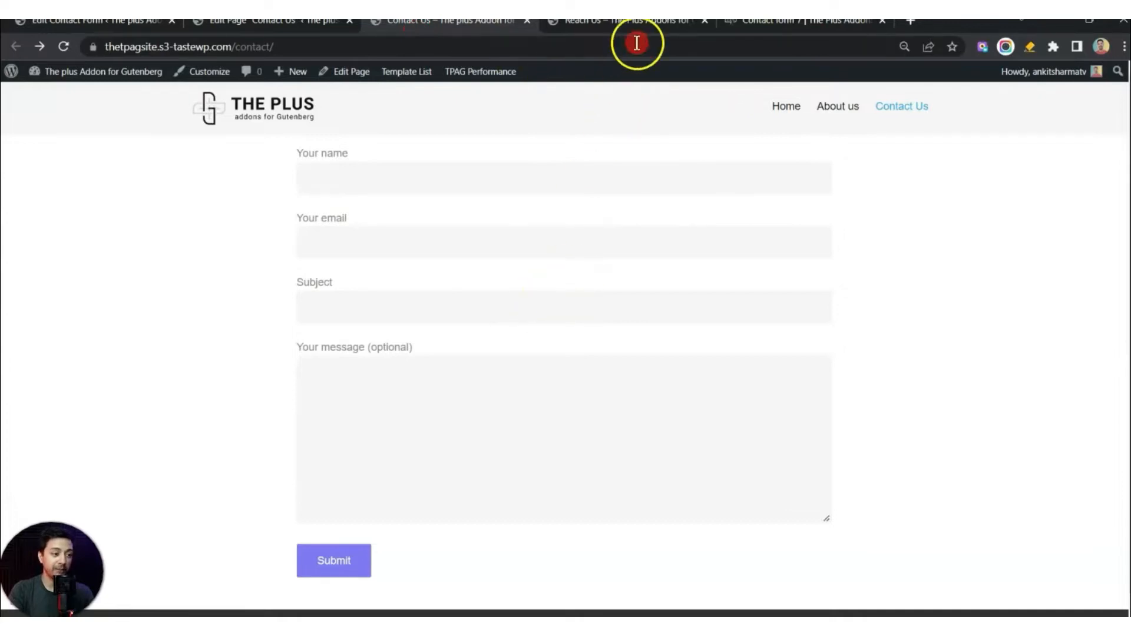
# - Examine the design and fields of the reference contact form on the Reach Us page
pyautogui.click(627, 21)
pyautogui.scroll(-2, 936, 380)
pyautogui.scroll(1, 937, 384)
pyautogui.scroll(2, 937, 384)
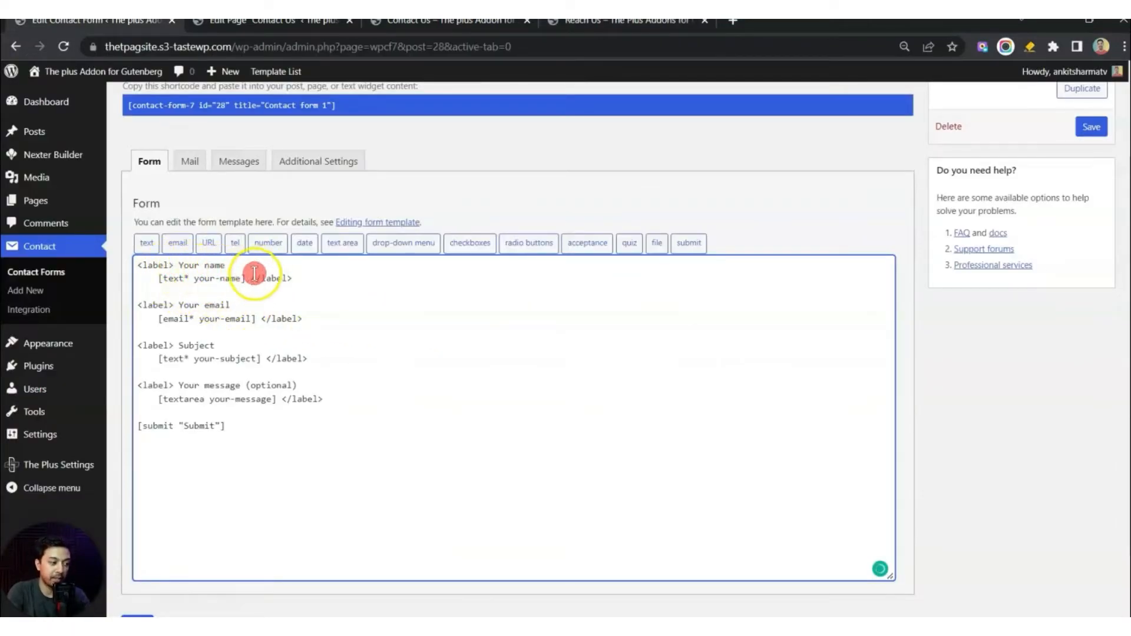
# - Put Contact form 1's name field on a single line, labelled First name with the tag [text* first-name]
pyautogui.click(223, 265)
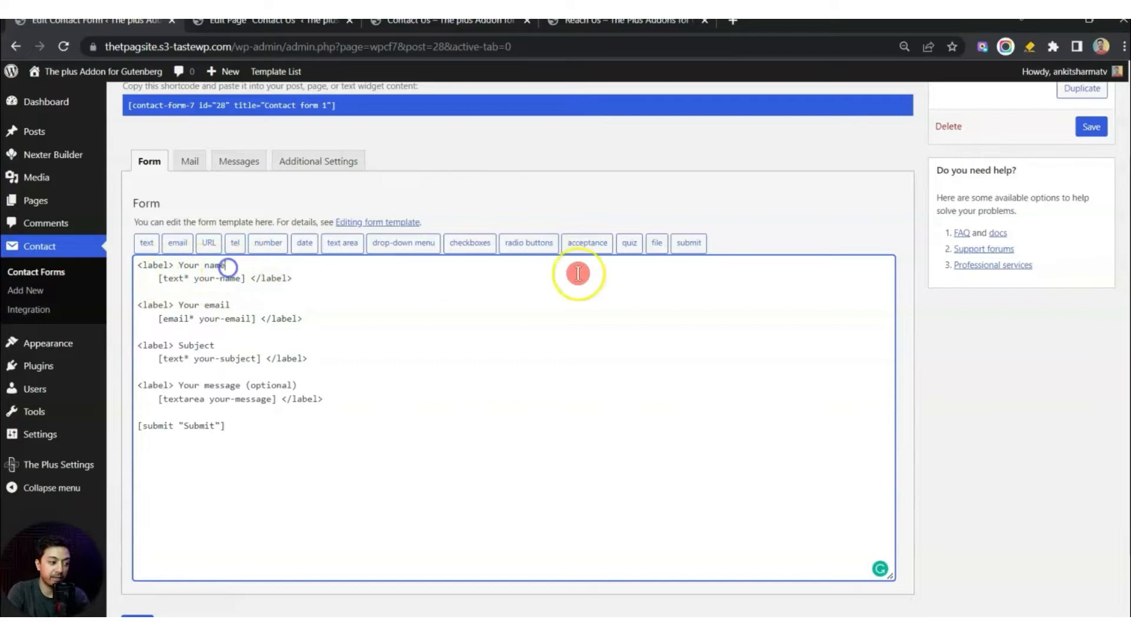
pyautogui.press('Delete')
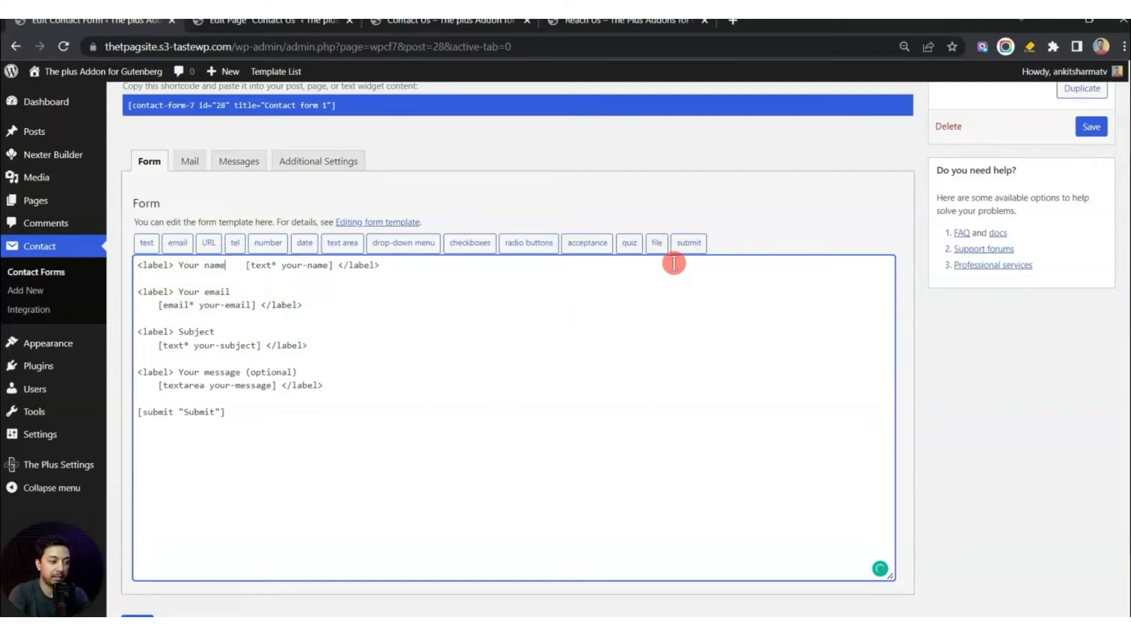
pyautogui.press('BackSpace')
pyautogui.hotkey('shift', 'Left')
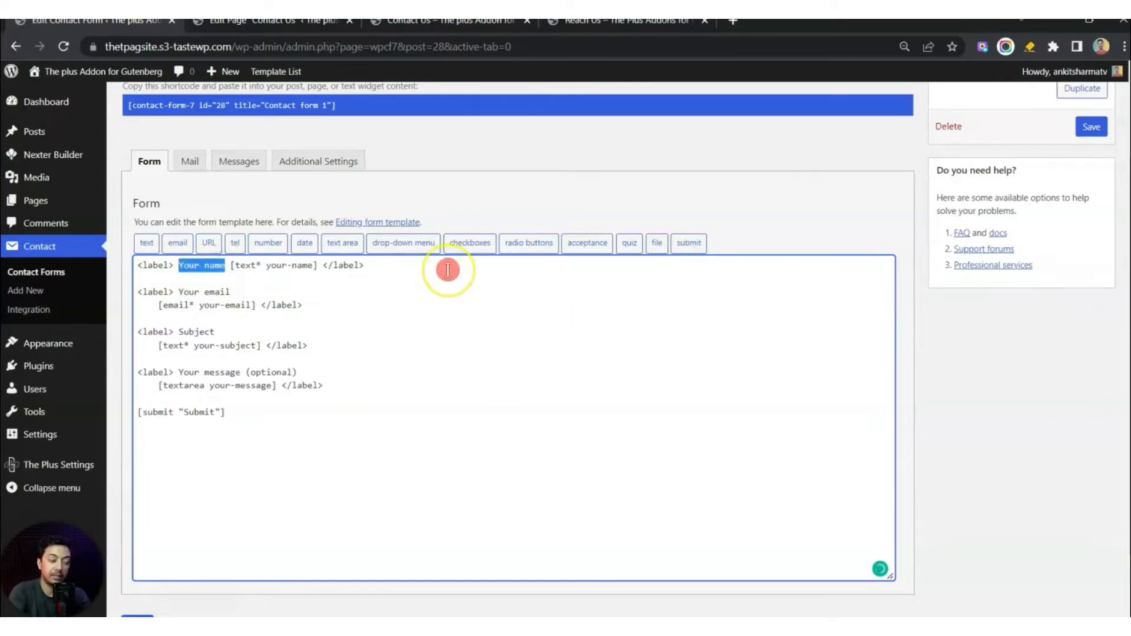
pyautogui.write('First')
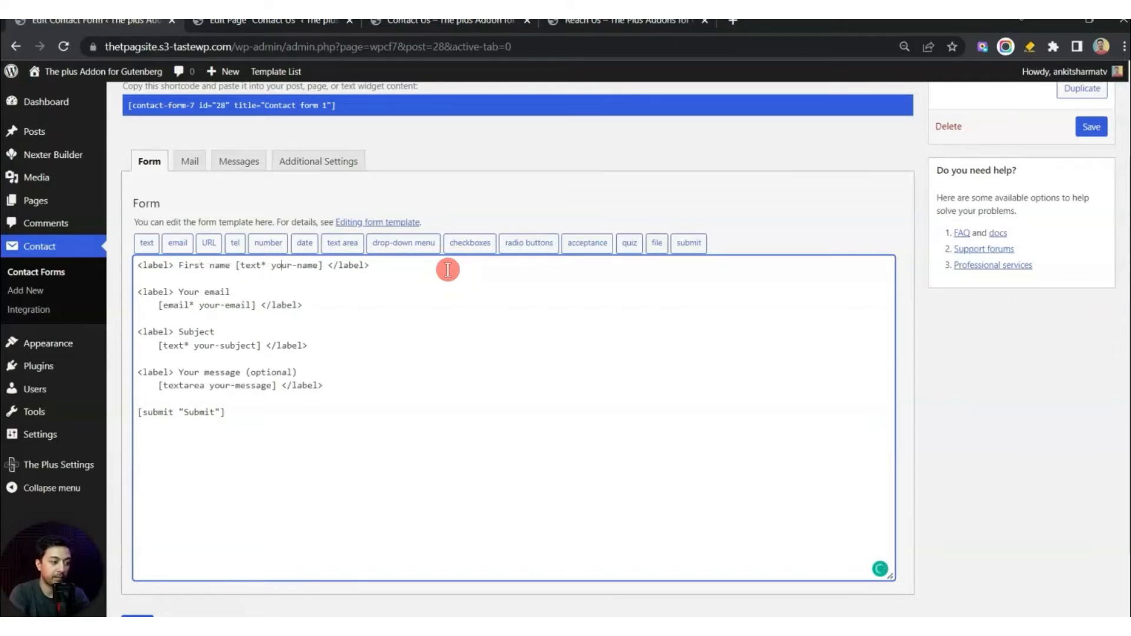
pyautogui.write('first')
# - Duplicate the First name field line directly below itself in the form template
pyautogui.click(419, 276)
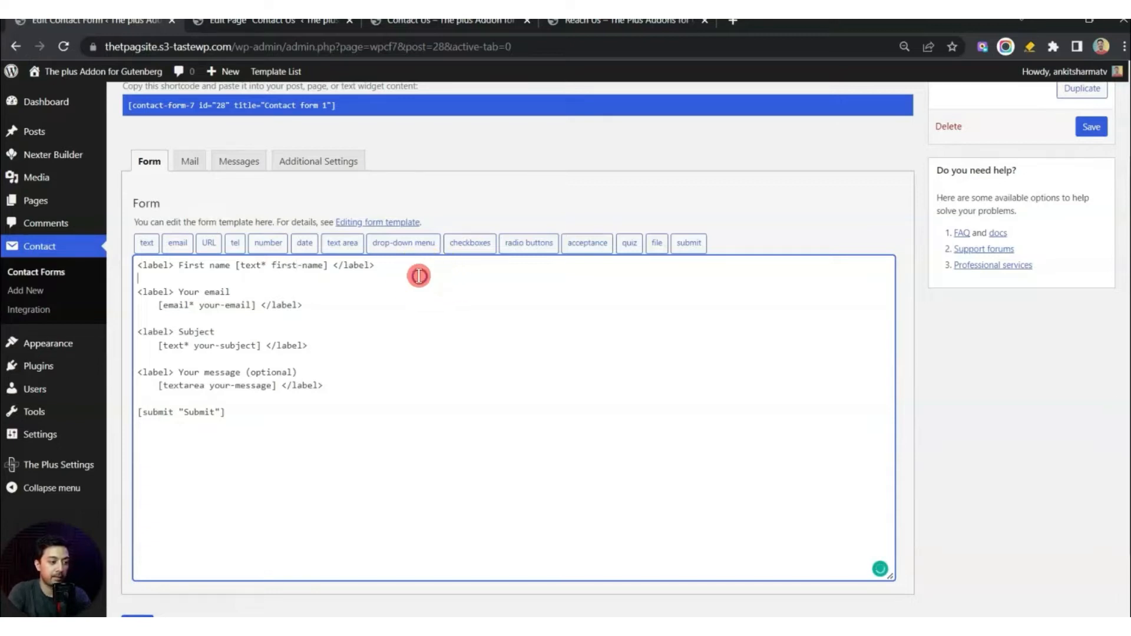
pyautogui.moveTo(374, 264); pyautogui.dragTo(131, 265)
pyautogui.hotkey('ctrl', 'c')
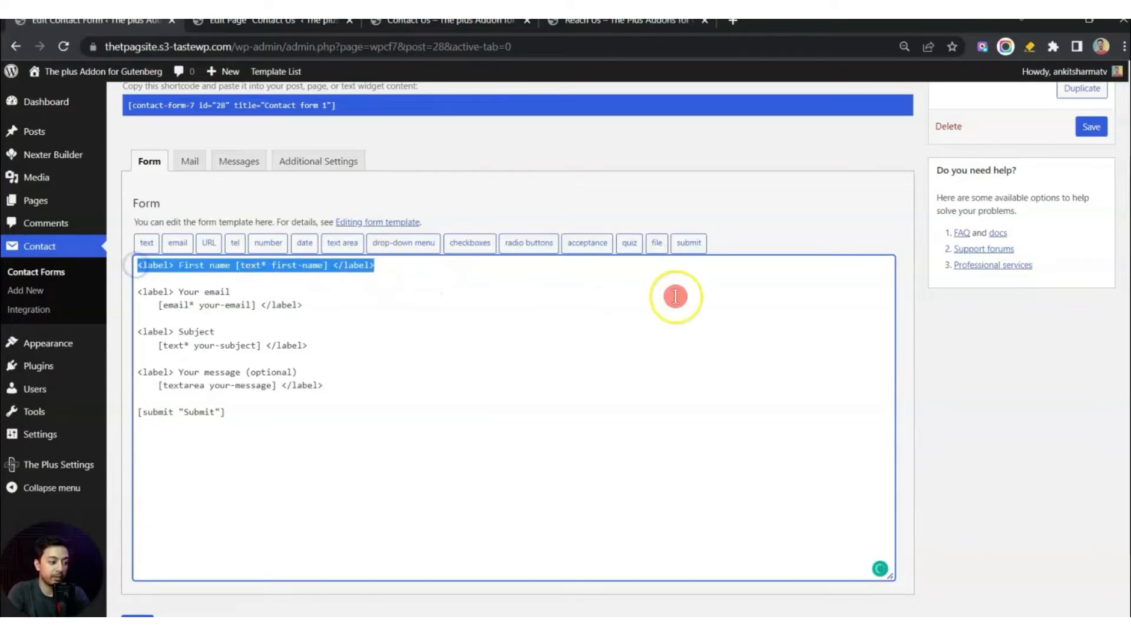
pyautogui.press('Right')
pyautogui.press('Return')
pyautogui.hotkey('ctrl', 'v')
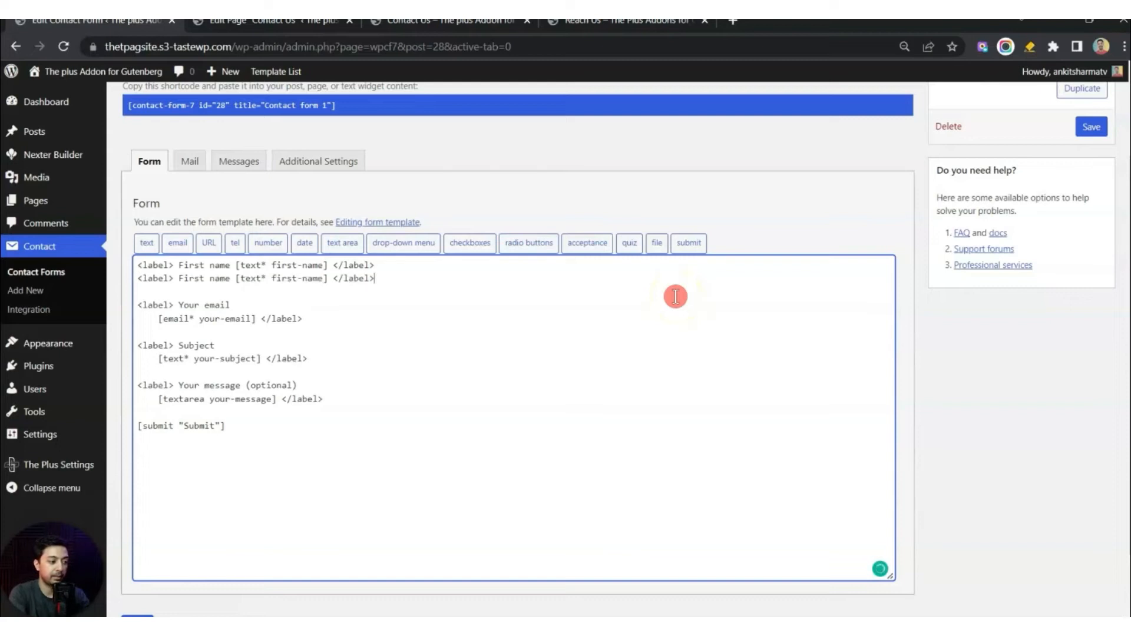
# - Relabel the duplicated line as Last name and change the "first" part of its field tag to match
pyautogui.doubleClick(194, 285)
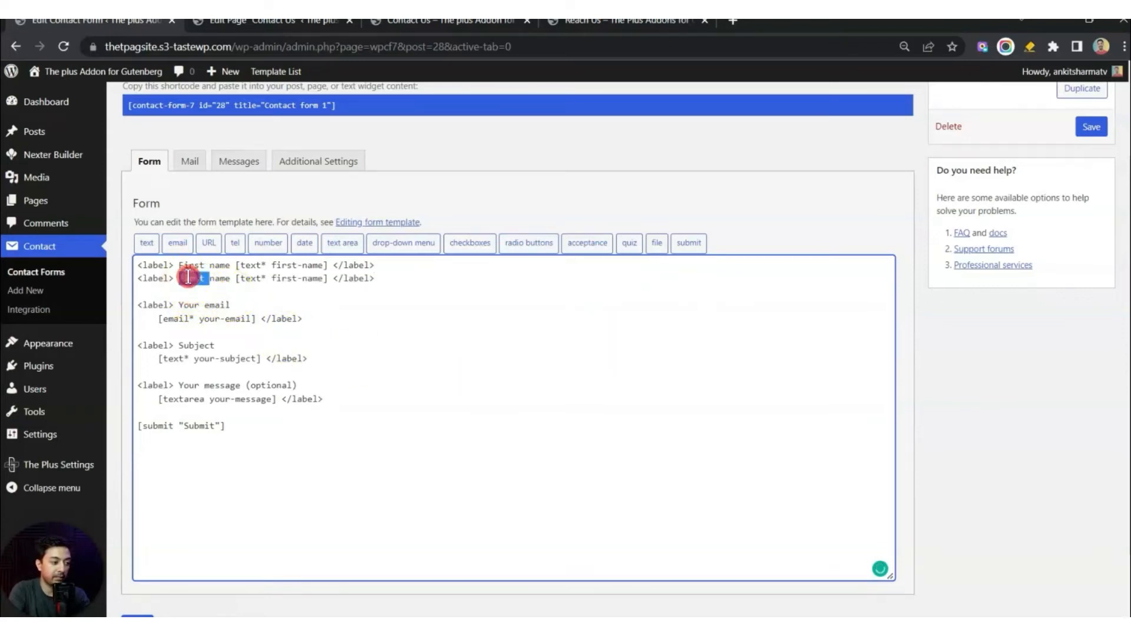
pyautogui.write('S')
pyautogui.press('BackSpace')
pyautogui.write('Last ')
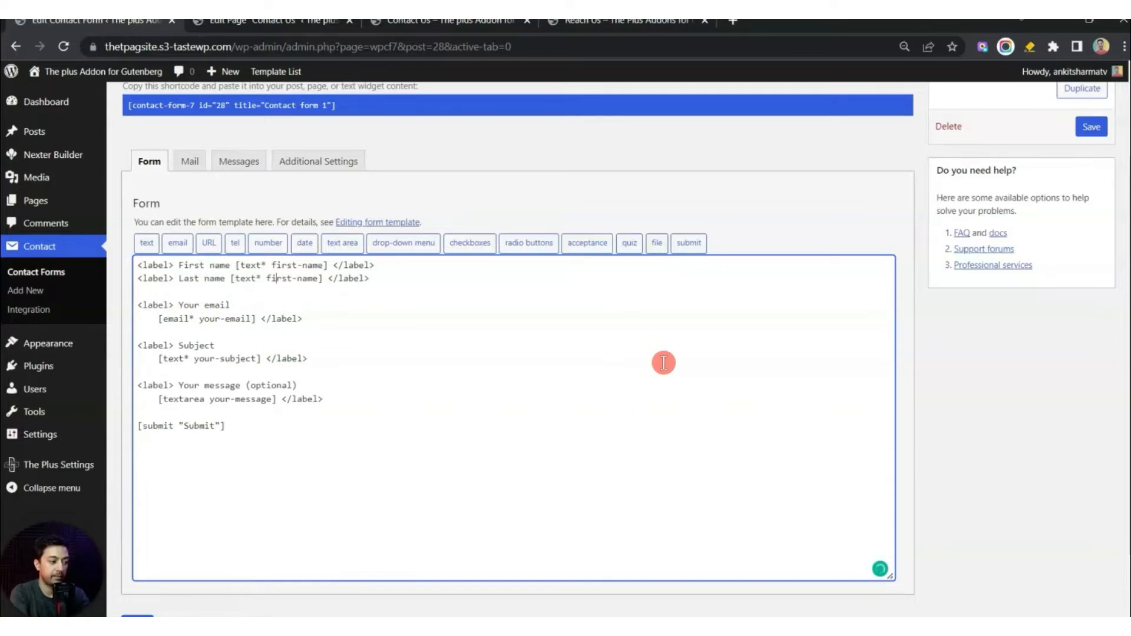
pyautogui.write('l')
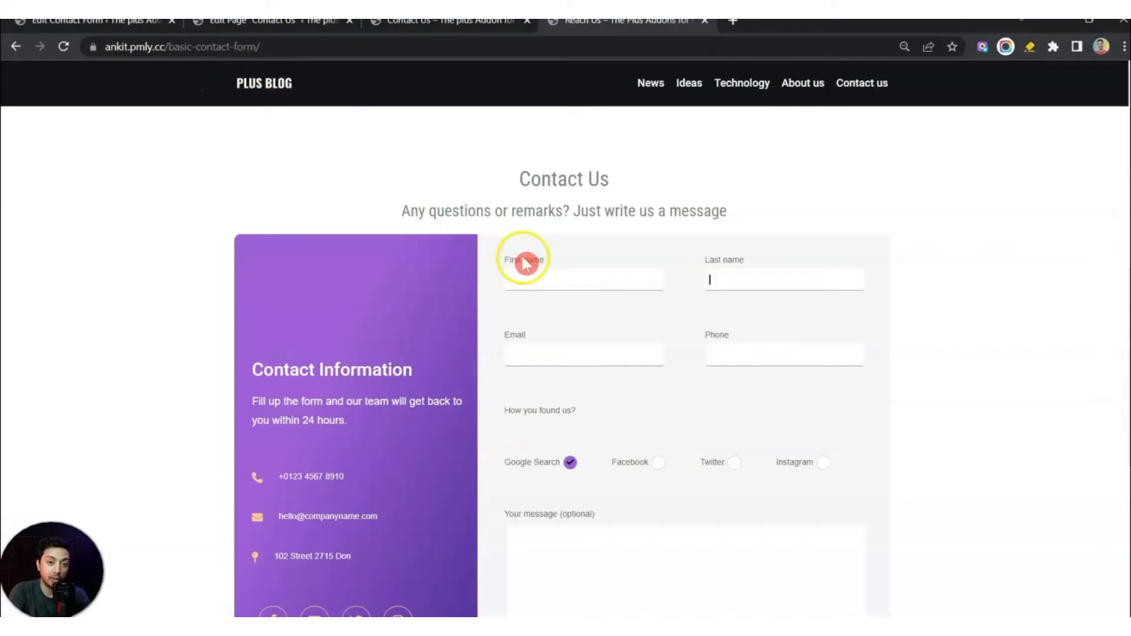
# - Put the Your email label and its [email* your-email] tag on a single line in the form template
pyautogui.click(740, 271)
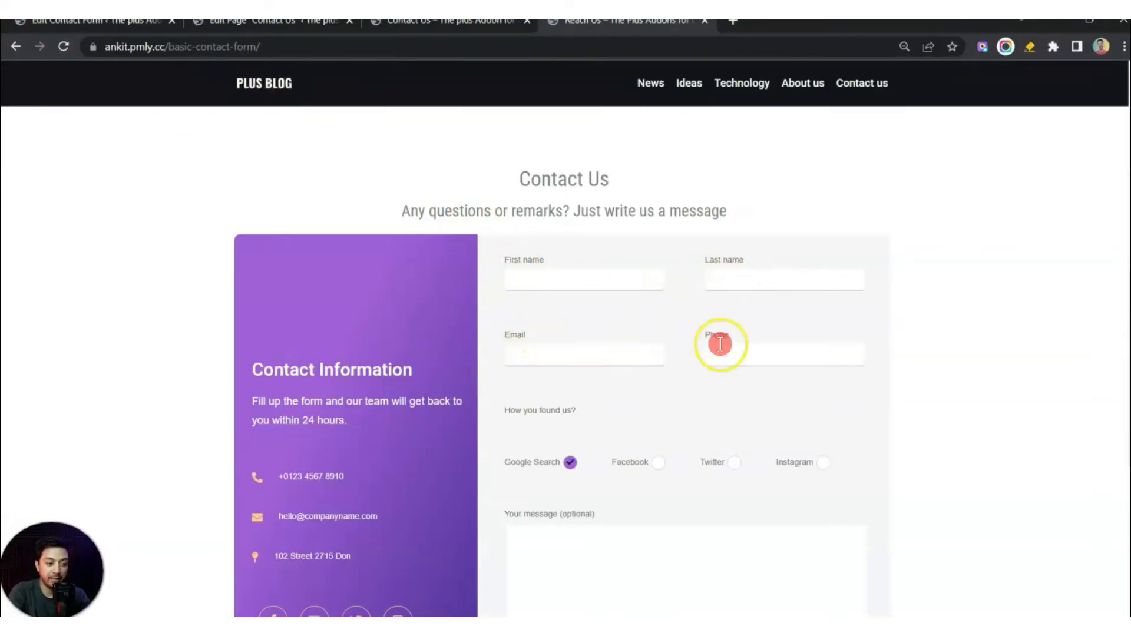
pyautogui.click(57, 24)
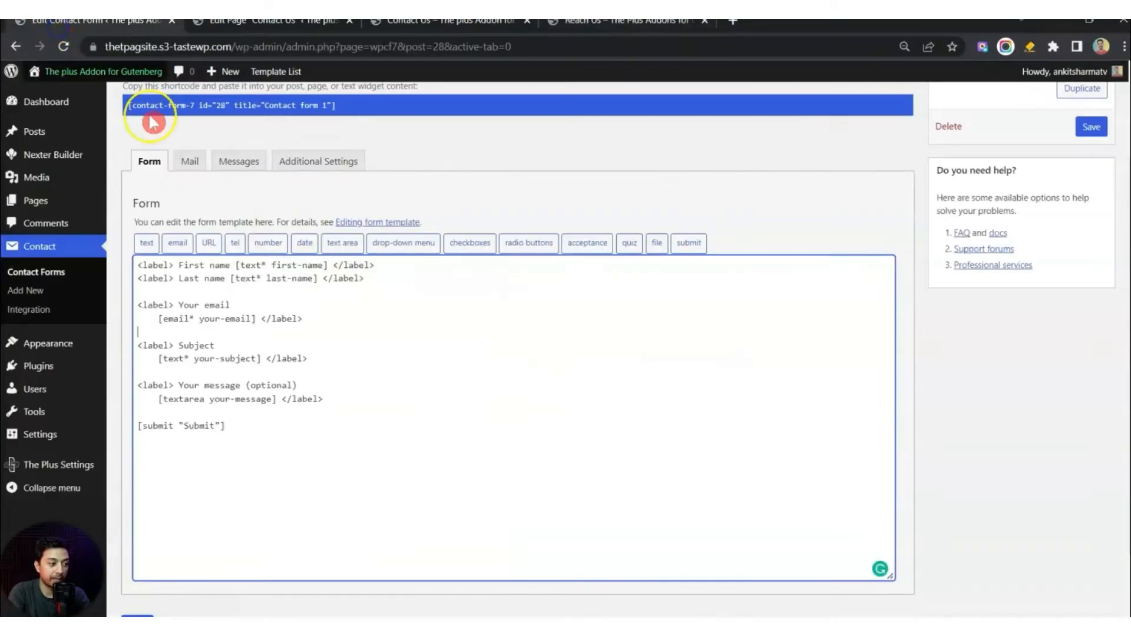
pyautogui.click(235, 305)
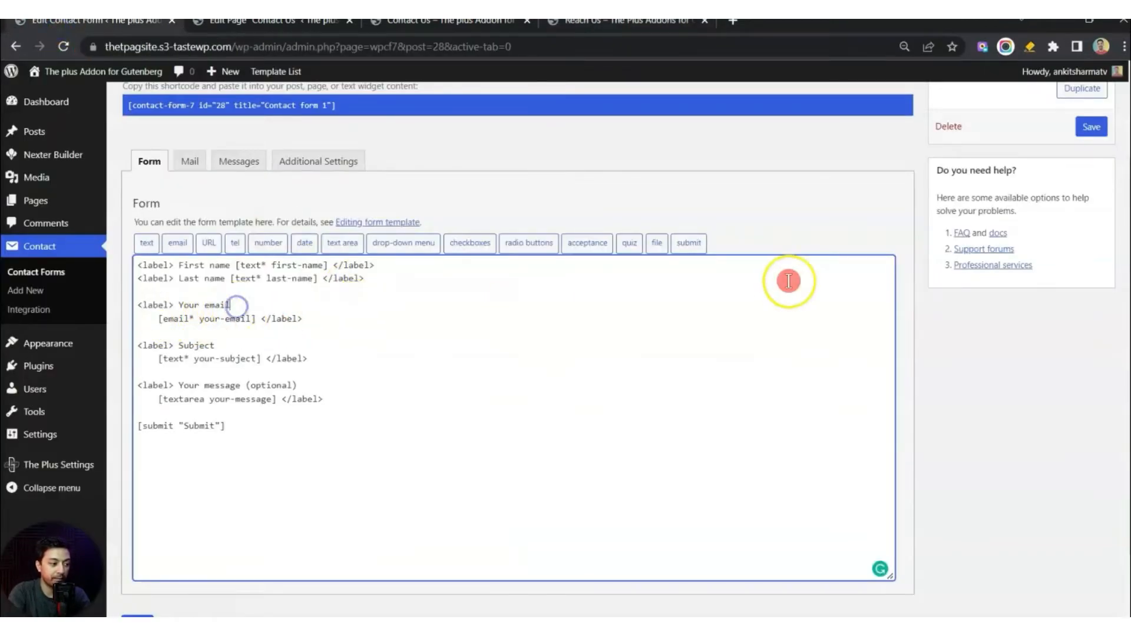
pyautogui.press('Delete')
pyautogui.press('Delete')
pyautogui.press('Delete')
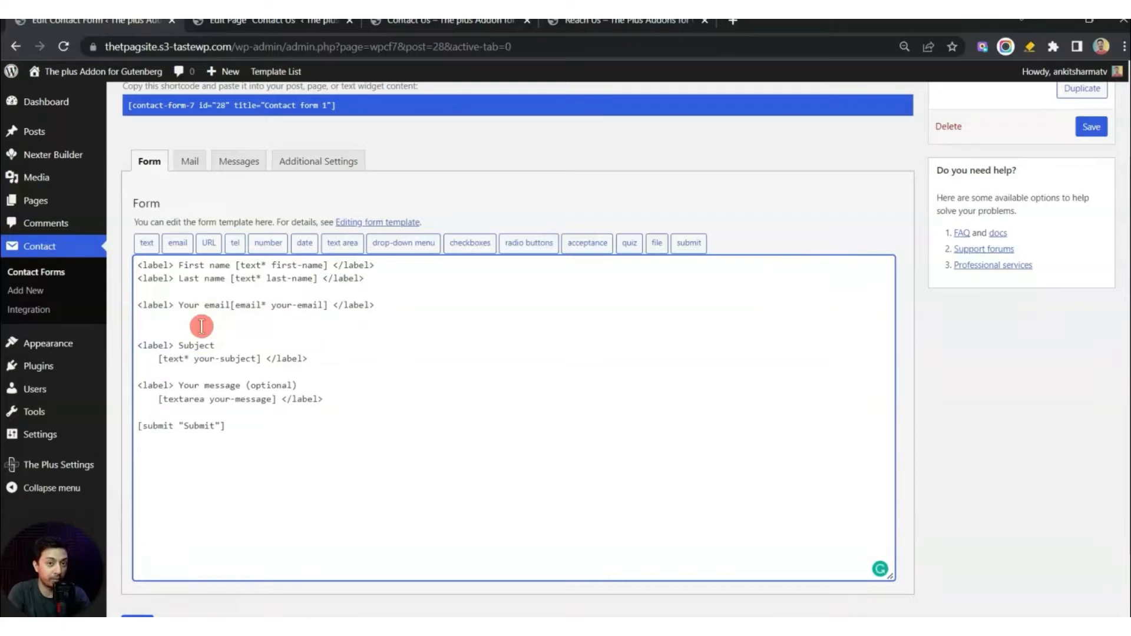
# - Insert a telephone field tag named phoneno on the line below the email field
pyautogui.click(236, 253)
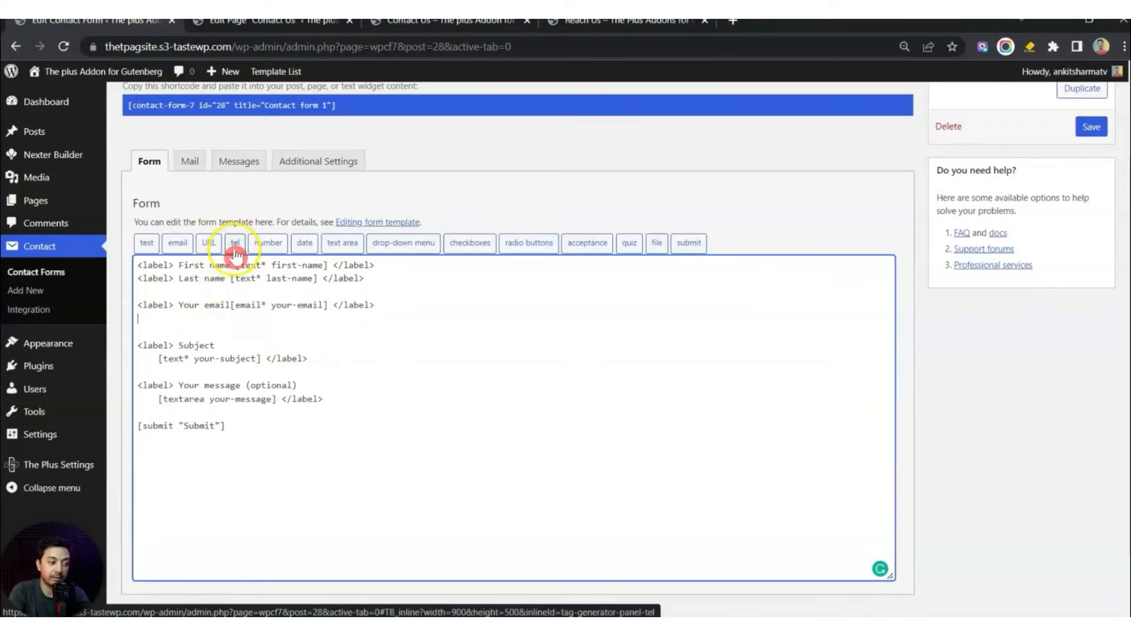
pyautogui.click(235, 252)
pyautogui.moveTo(502, 243); pyautogui.dragTo(451, 242)
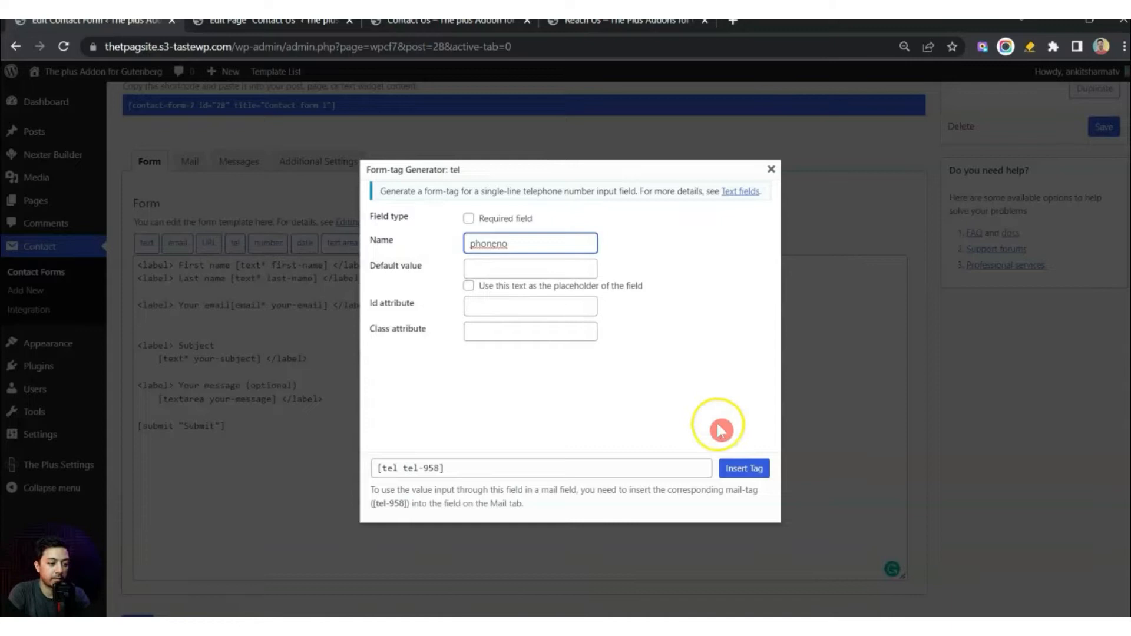
pyautogui.click(744, 468)
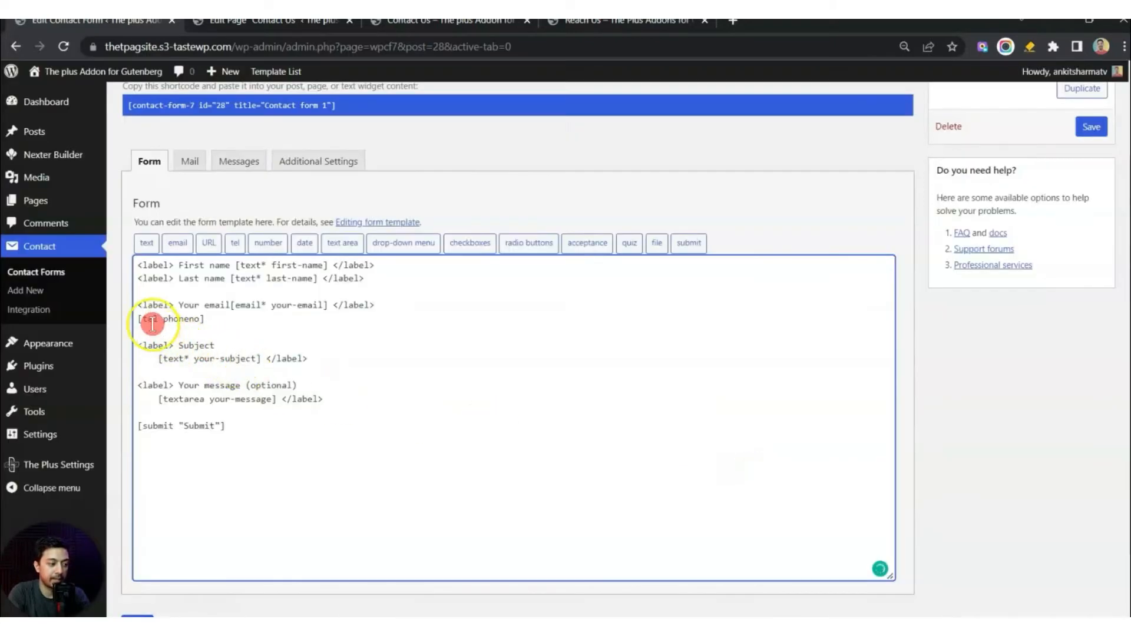
# - Wrap the phoneno tag in the label markup copied from the email line, including the closing label tag, and space the email label from its tag
pyautogui.moveTo(138, 304); pyautogui.dragTo(227, 305)
pyautogui.press('Left')
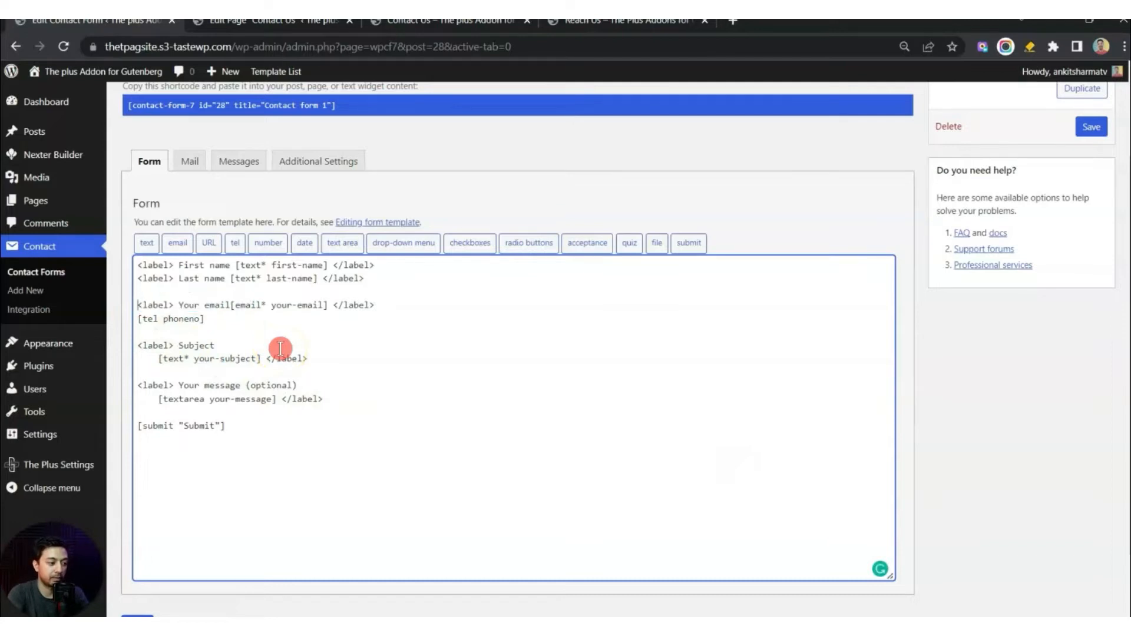
pyautogui.write('<label> Your email')
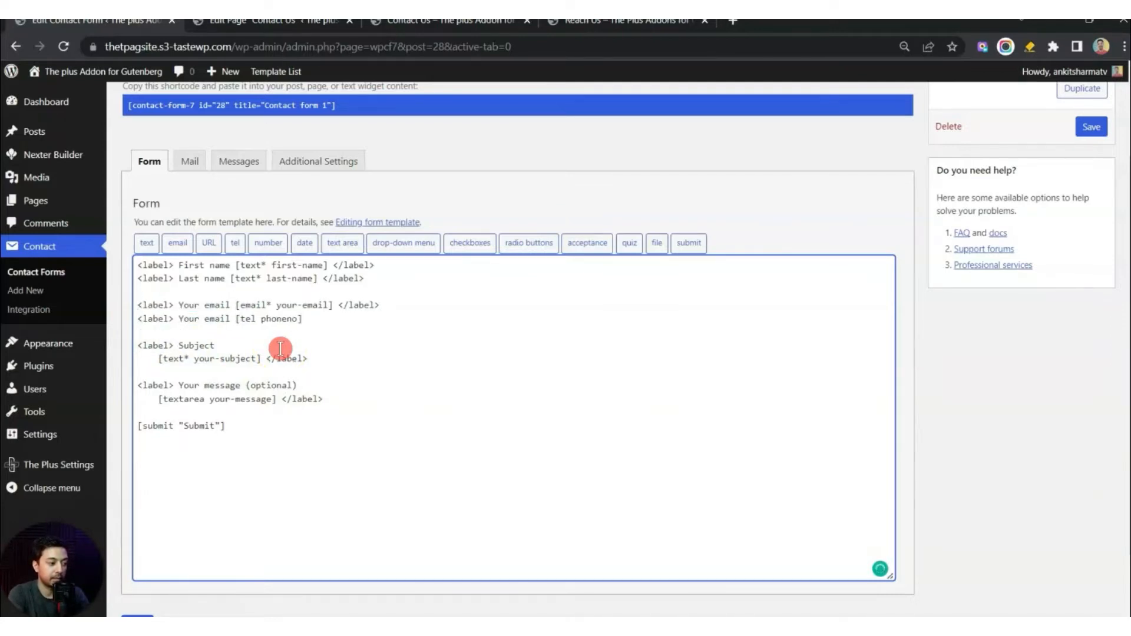
pyautogui.moveTo(333, 304); pyautogui.dragTo(401, 301)
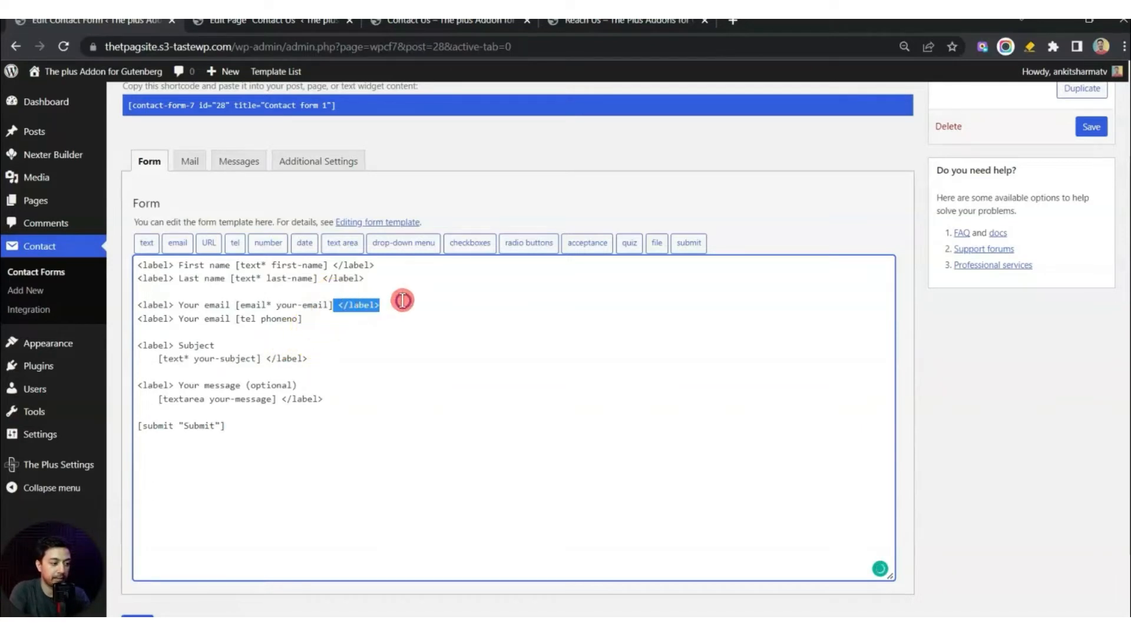
pyautogui.click(307, 318)
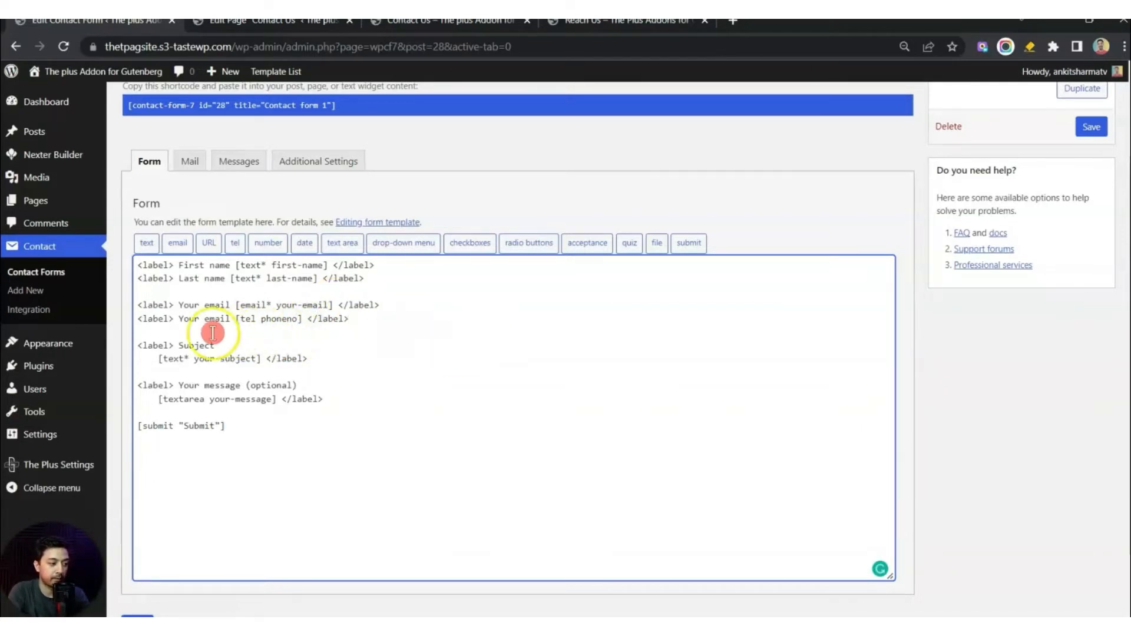
# - Change the phoneno line's label text to Phone number
pyautogui.moveTo(179, 319); pyautogui.dragTo(228, 318)
pyautogui.write('Phone numn')
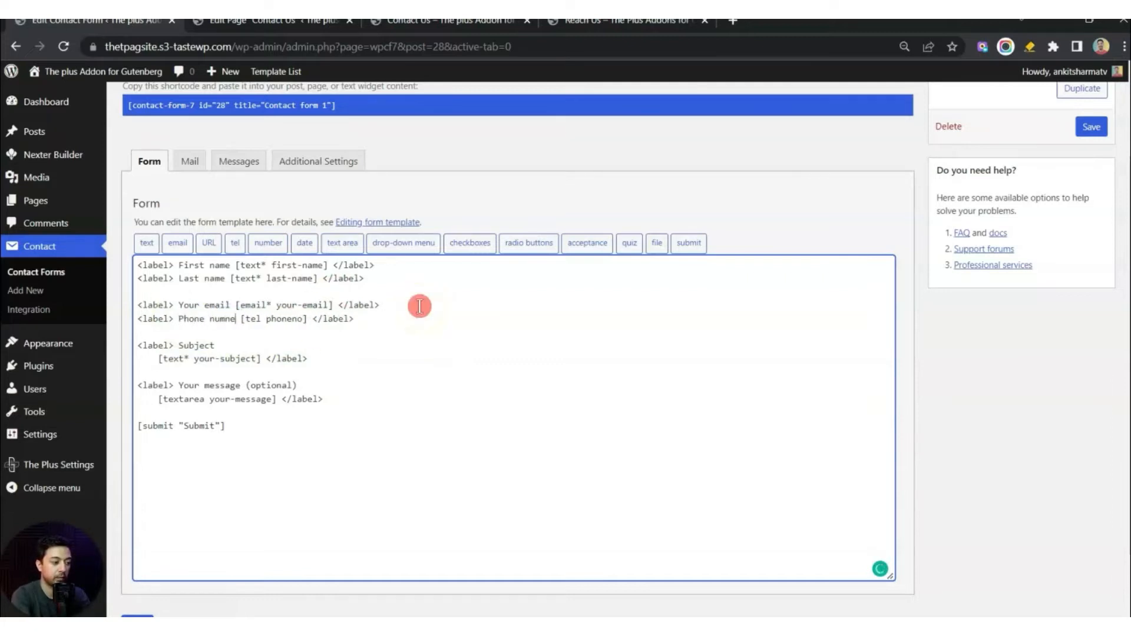
pyautogui.write('er')
pyautogui.press('BackSpace')
pyautogui.press('BackSpace')
pyautogui.press('BackSpace')
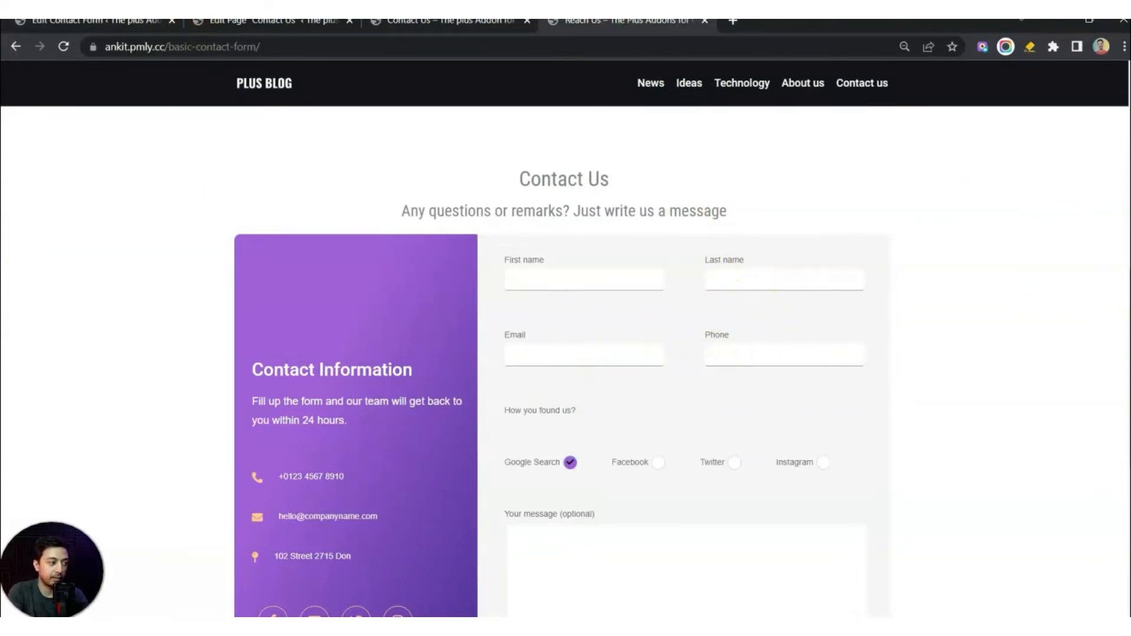
# - Save the contact form and check its fields on the live Contact Us page
pyautogui.click(148, 22)
pyautogui.click(1090, 128)
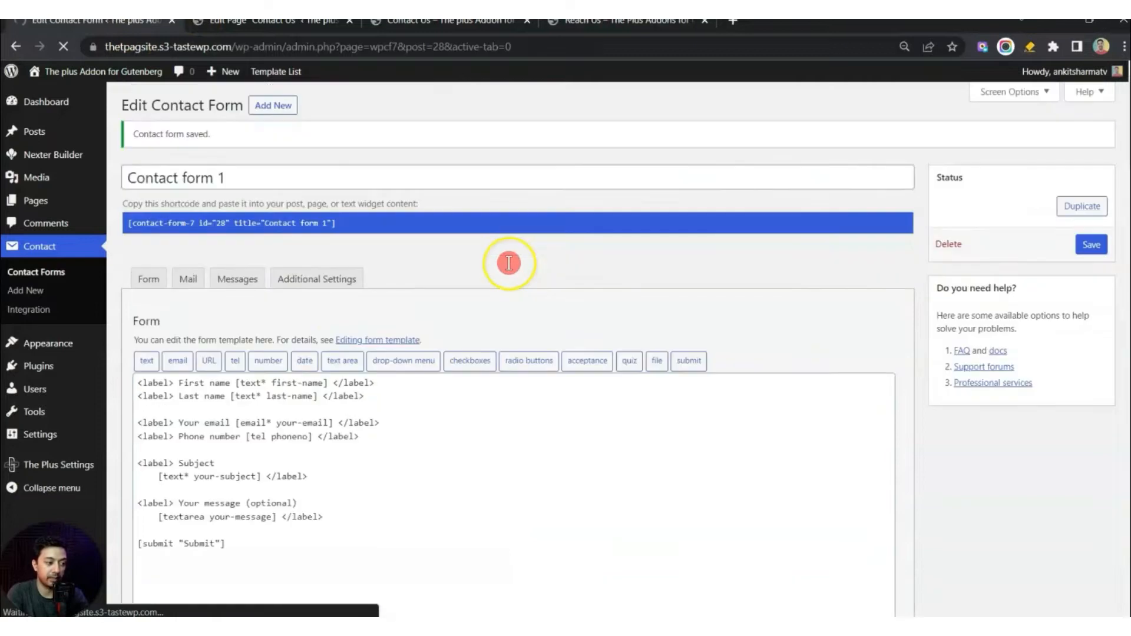
pyautogui.click(406, 21)
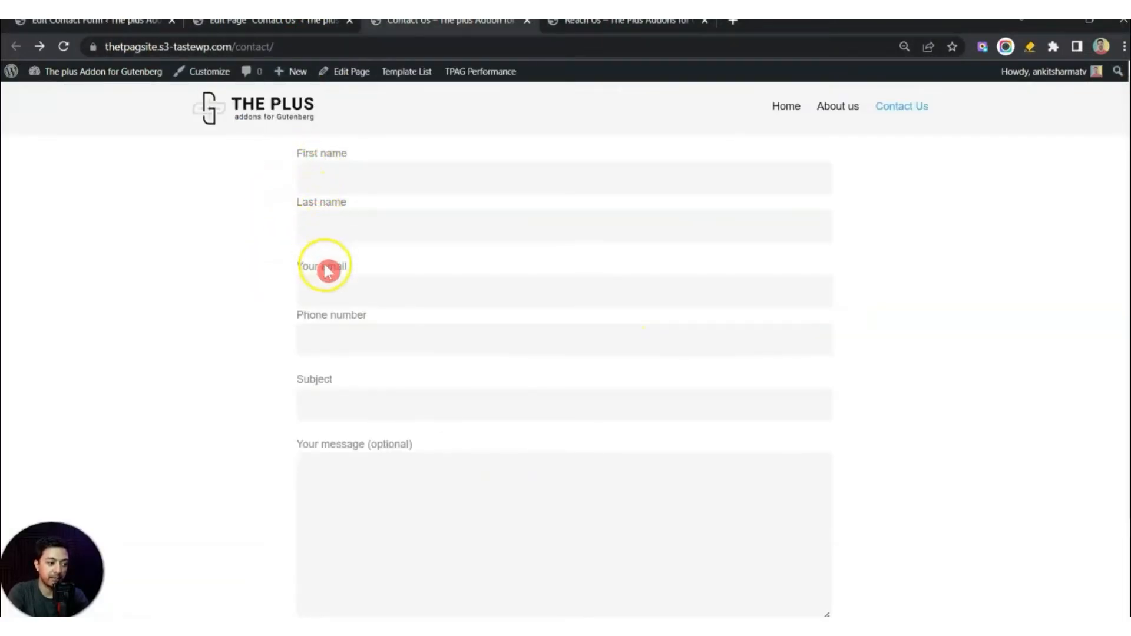
# - Compare with the reference form and delete the Subject label and its text field from the form template
pyautogui.hotkey('ctrl', 'Tab')
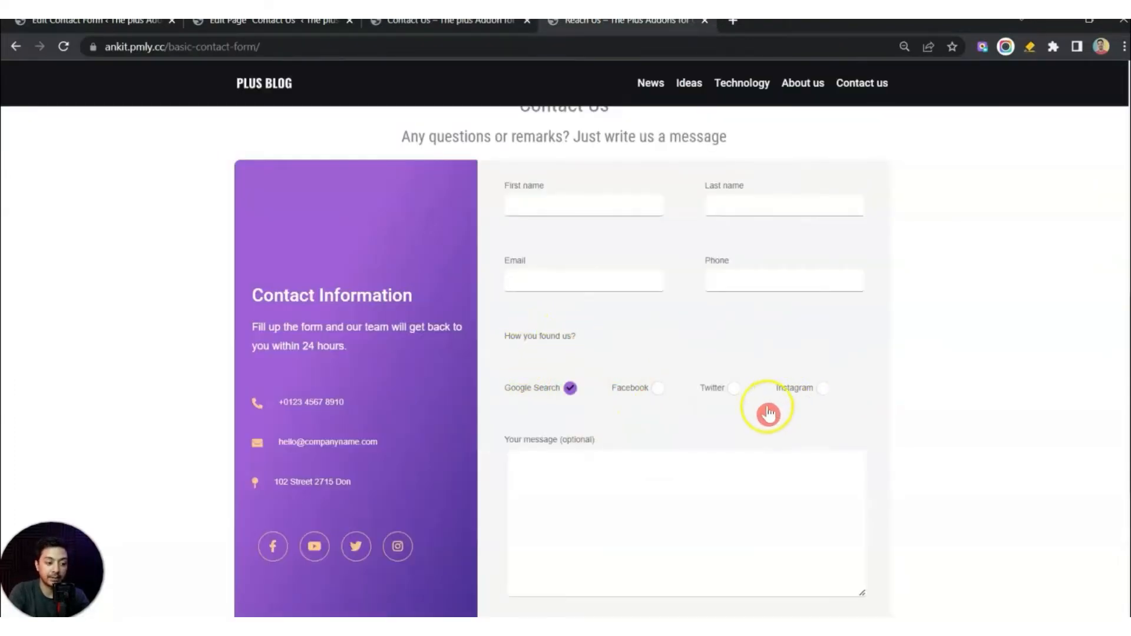
pyautogui.click(61, 24)
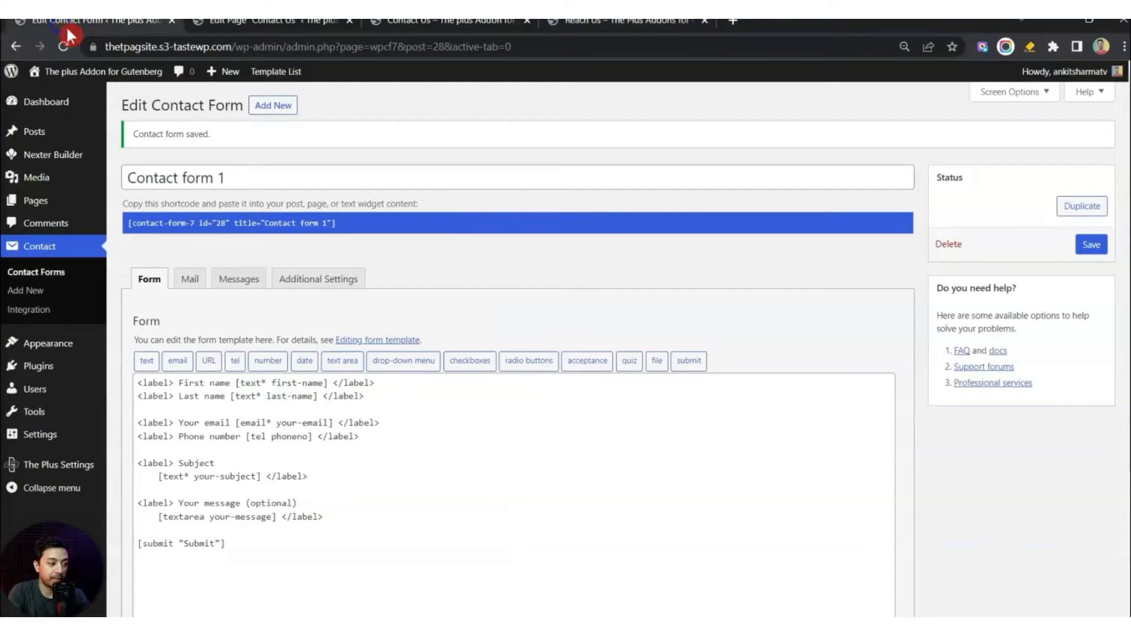
pyautogui.scroll(-3, 501, 432)
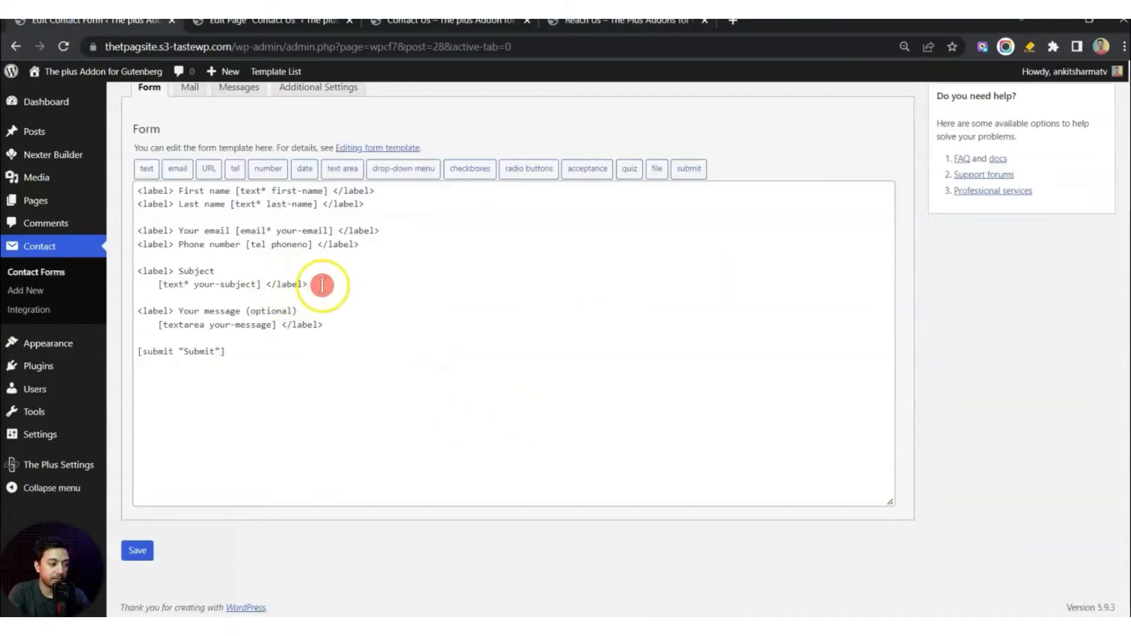
pyautogui.moveTo(320, 287); pyautogui.dragTo(140, 271)
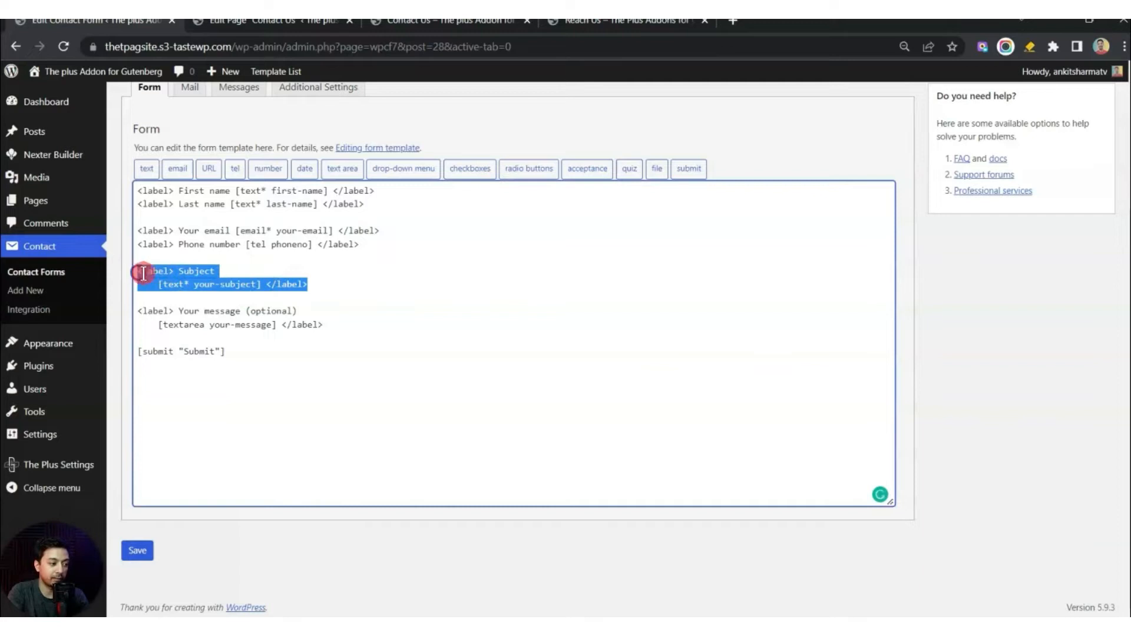
pyautogui.press('BackSpace')
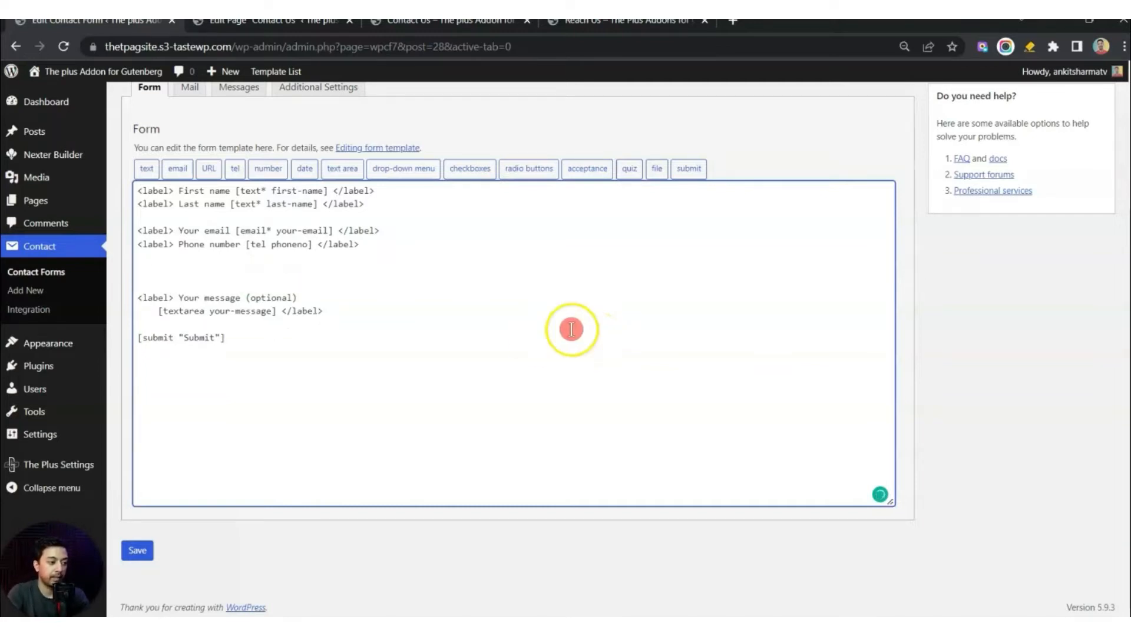
# - Insert a radio buttons tag named options with the choices Google, Facebook, Twitter and Instagram above the message field
pyautogui.click(540, 174)
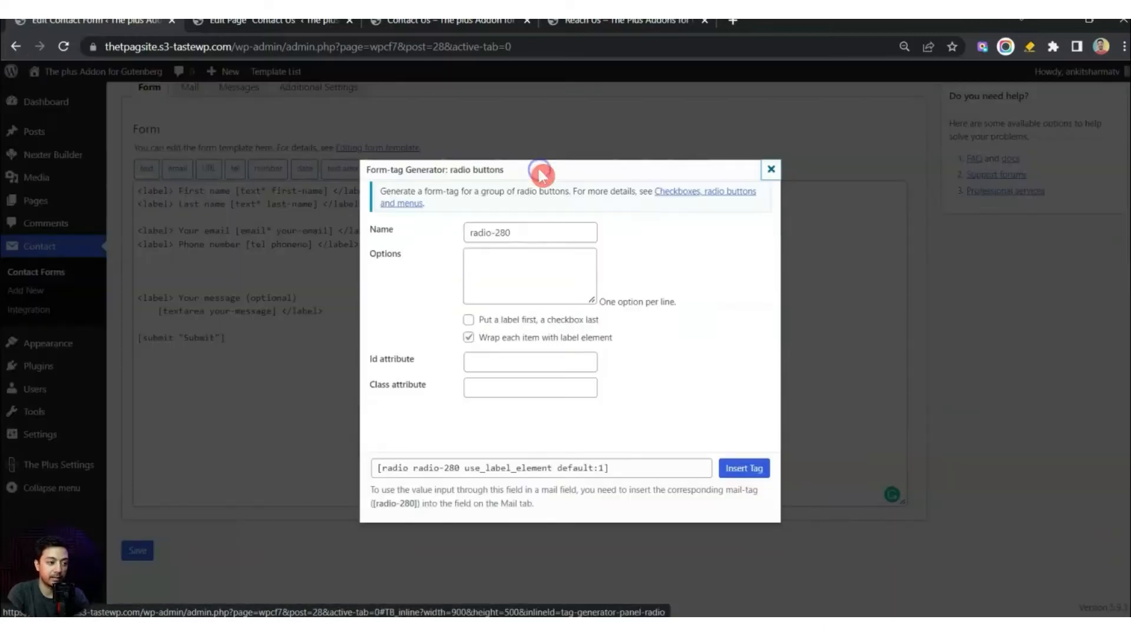
pyautogui.tripleClick(530, 231)
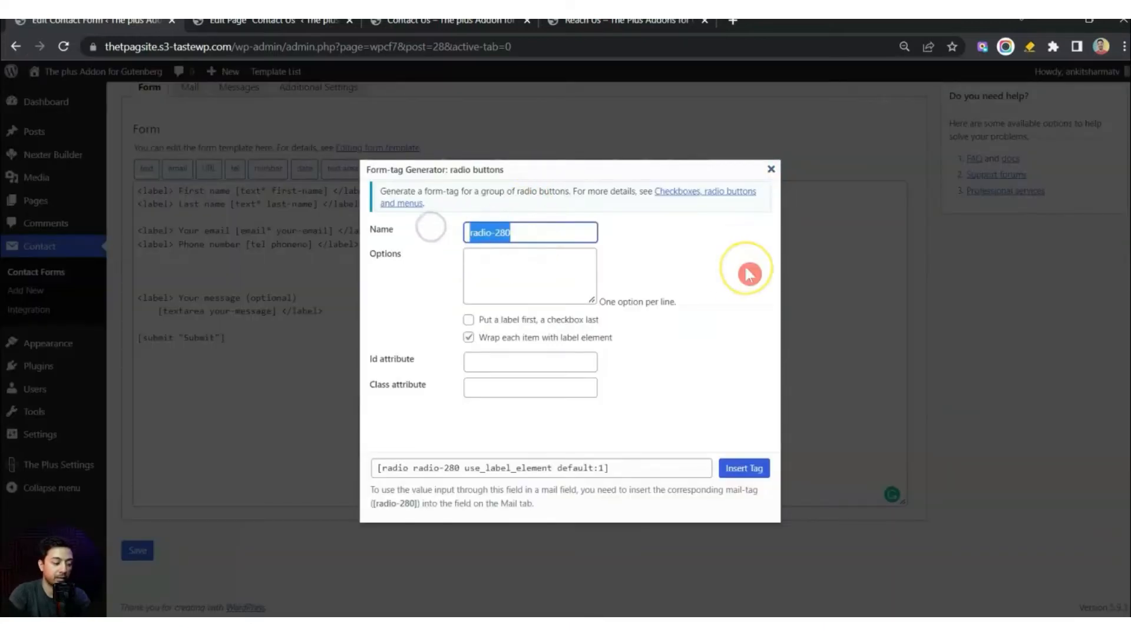
pyautogui.write('options')
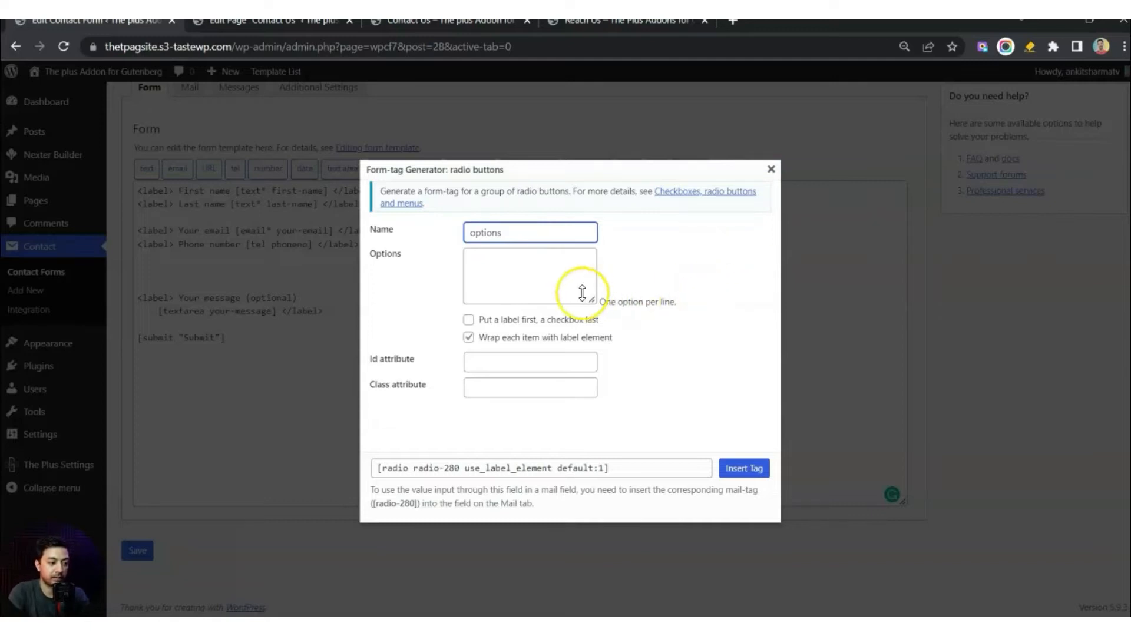
pyautogui.click(544, 264)
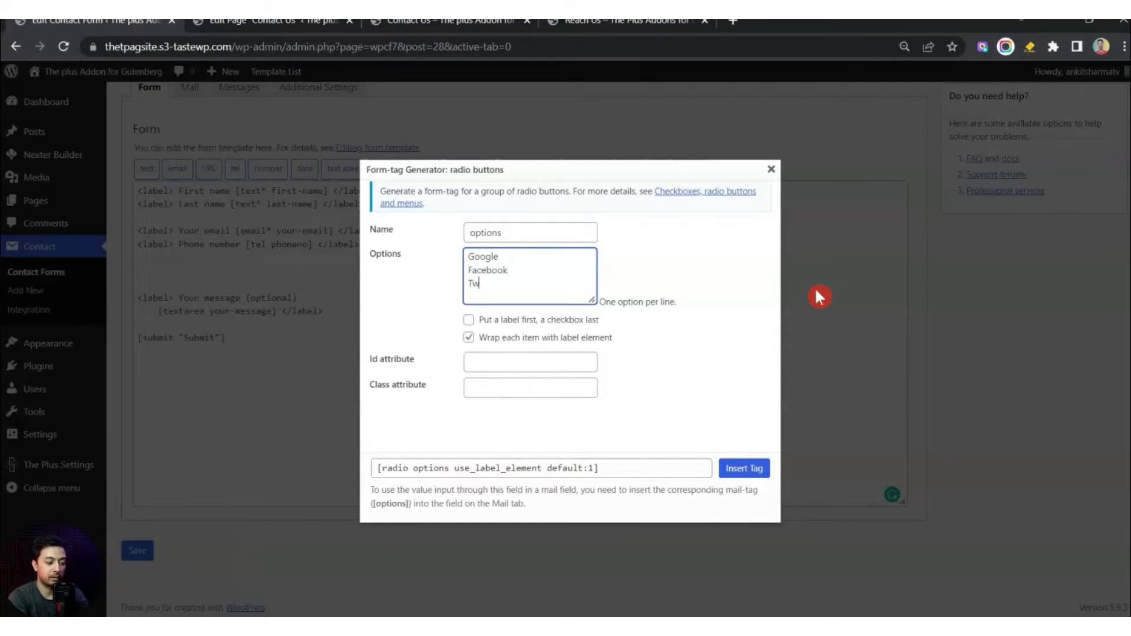
pyautogui.write('Instagram')
pyautogui.click(729, 471)
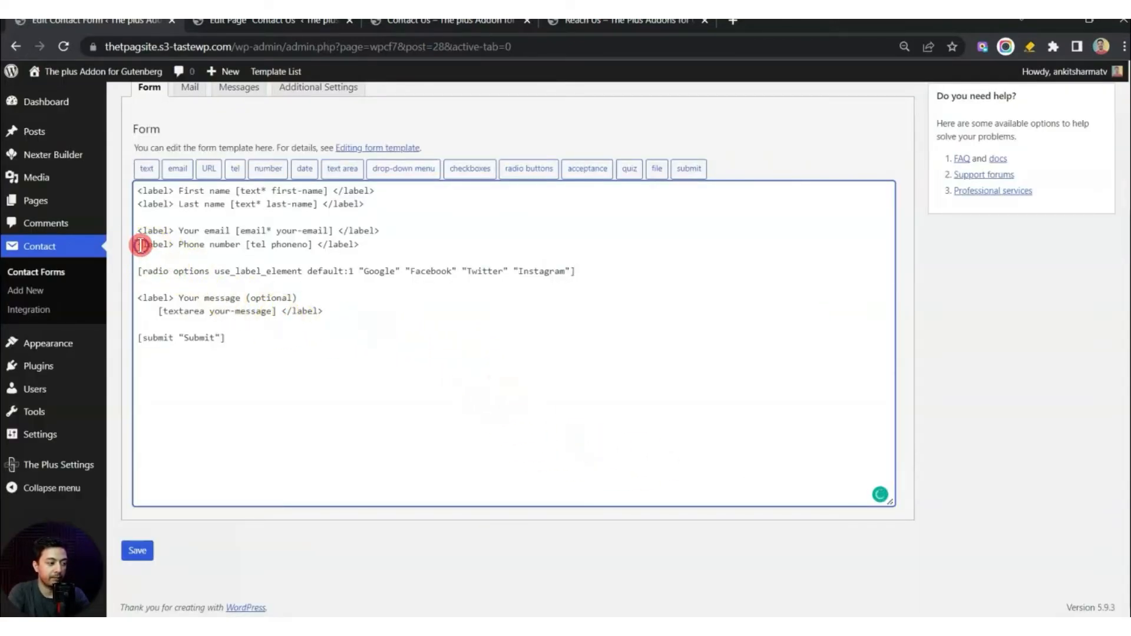
# - Wrap the radio buttons tag in label markup copied from the Phone number line
pyautogui.moveTo(138, 243); pyautogui.dragTo(240, 245)
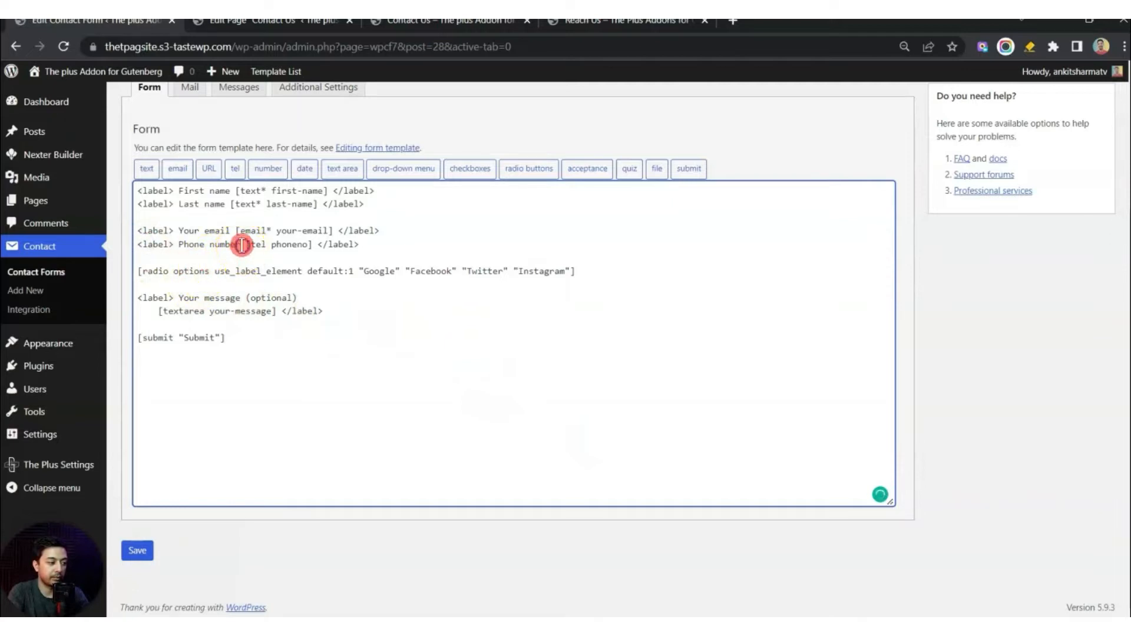
pyautogui.hotkey('ctrl', 'c')
pyautogui.click(139, 270)
pyautogui.hotkey('ctrl', 'v')
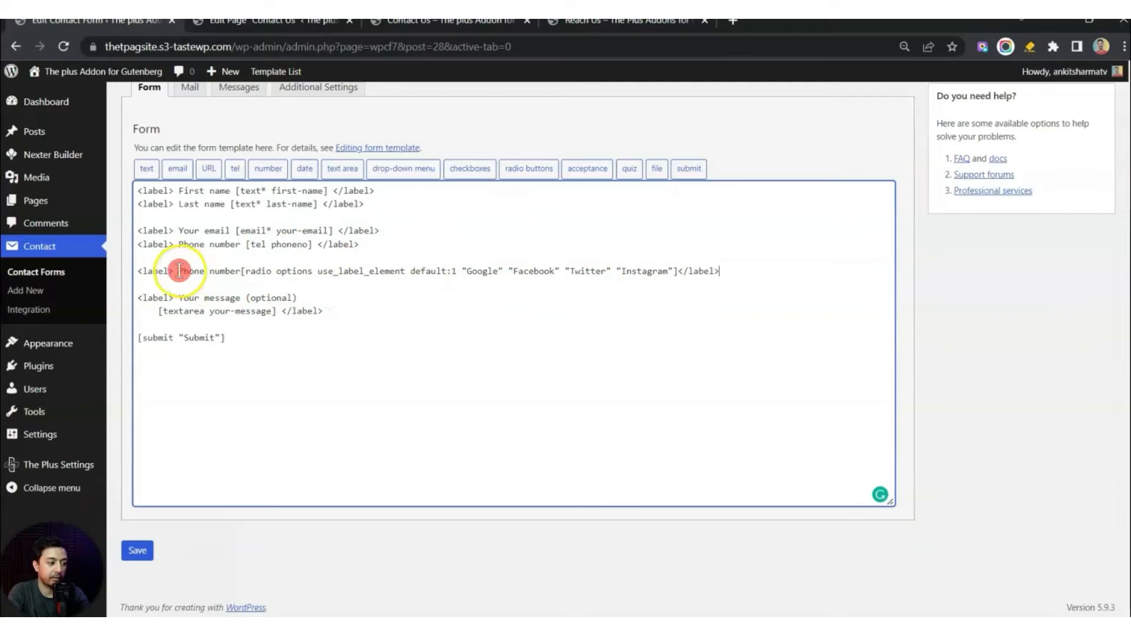
# - Relabel the radio group with the reference form's text How you found us?, closing the label before the radio tag on its own line
pyautogui.moveTo(178, 271); pyautogui.dragTo(230, 270)
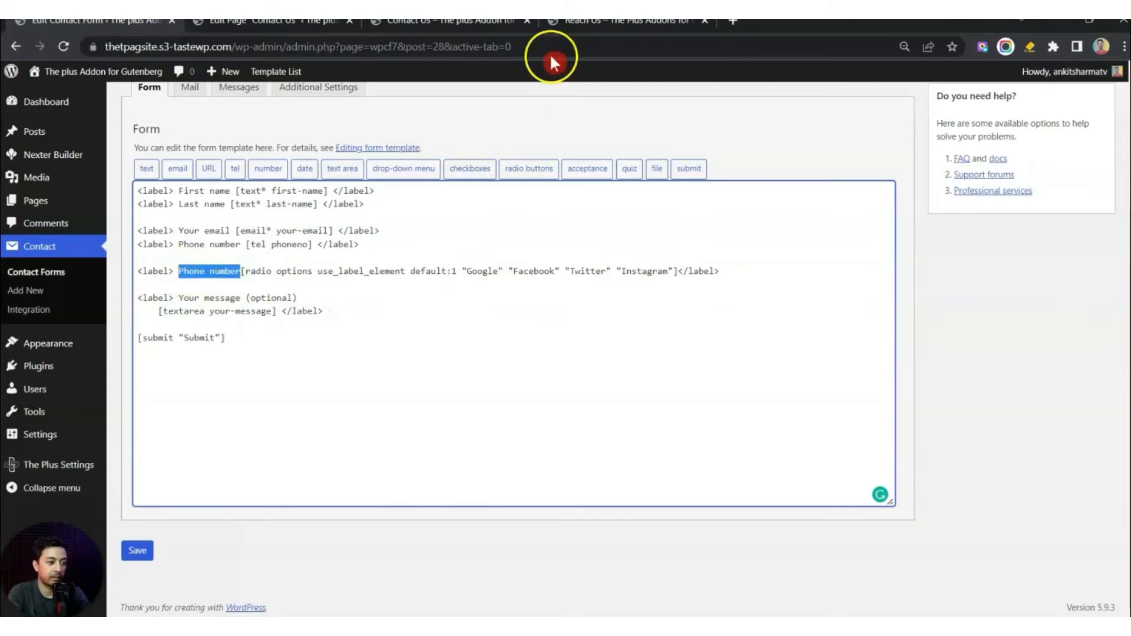
pyautogui.click(575, 22)
pyautogui.moveTo(505, 340); pyautogui.dragTo(583, 340)
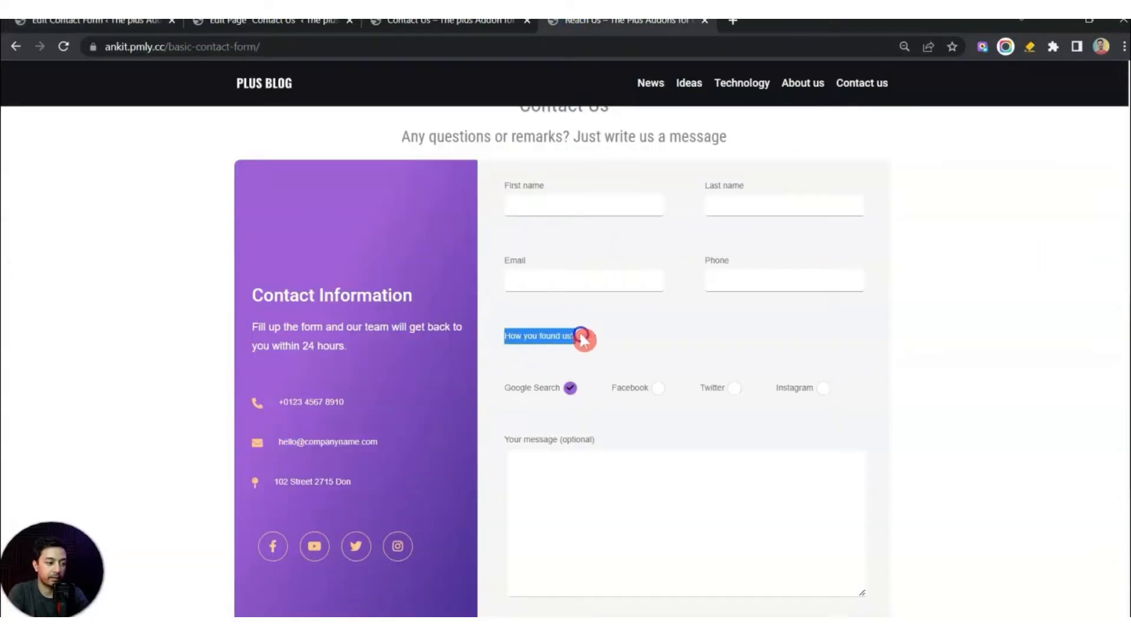
pyautogui.click(142, 26)
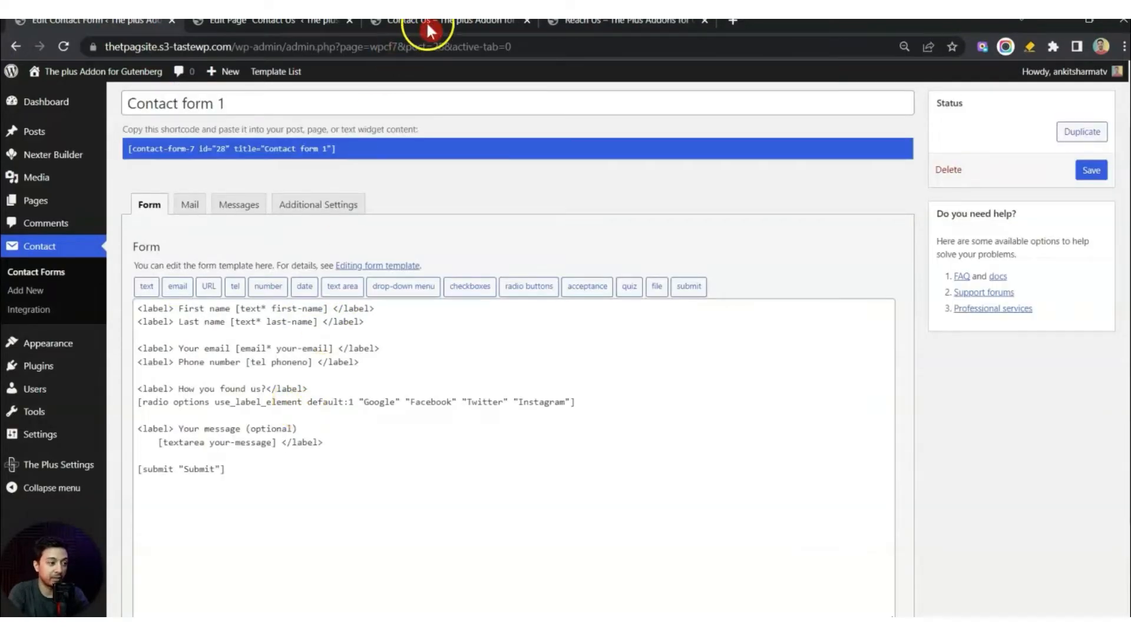
# - Reload the live Contact Us page and test the How you found us? radio options and the form layout
pyautogui.click(428, 26)
pyautogui.click(63, 47)
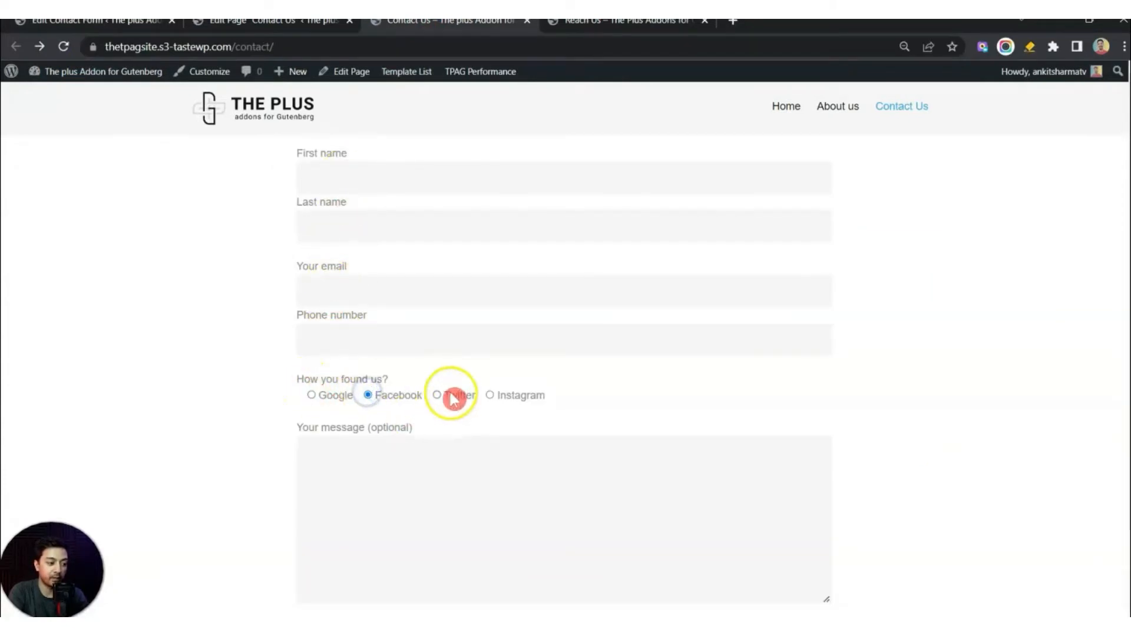
pyautogui.click(450, 395)
pyautogui.click(520, 397)
pyautogui.click(344, 397)
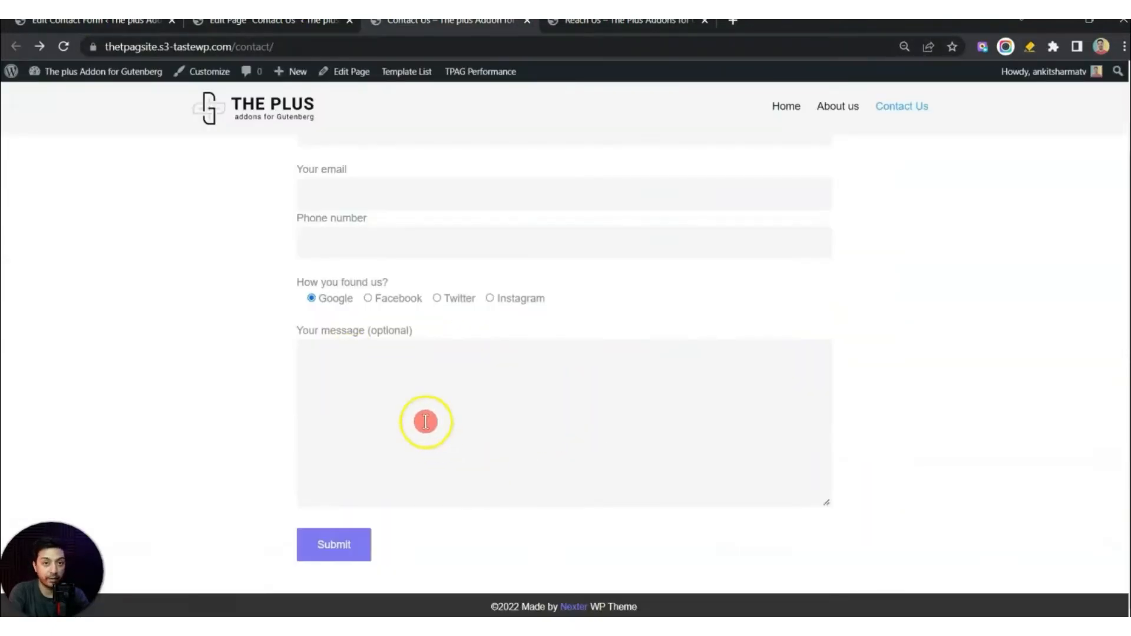
pyautogui.scroll(2, 420, 421)
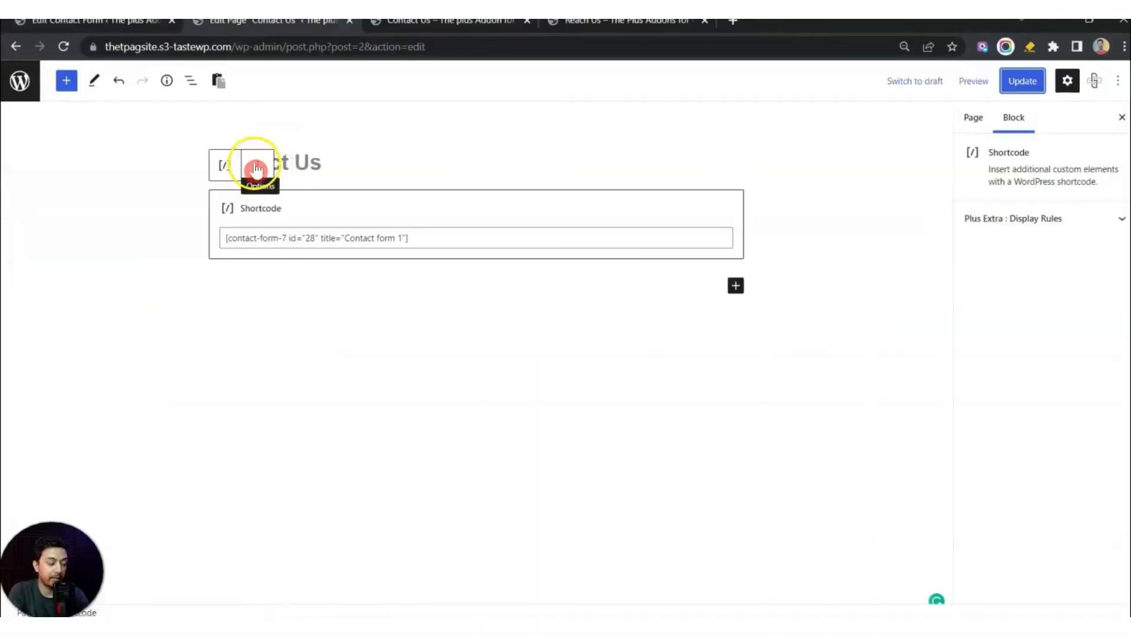
# - Remove the Shortcode block from the Contact Us page and insert a TP Row with two equal columns in its place
pyautogui.click(261, 172)
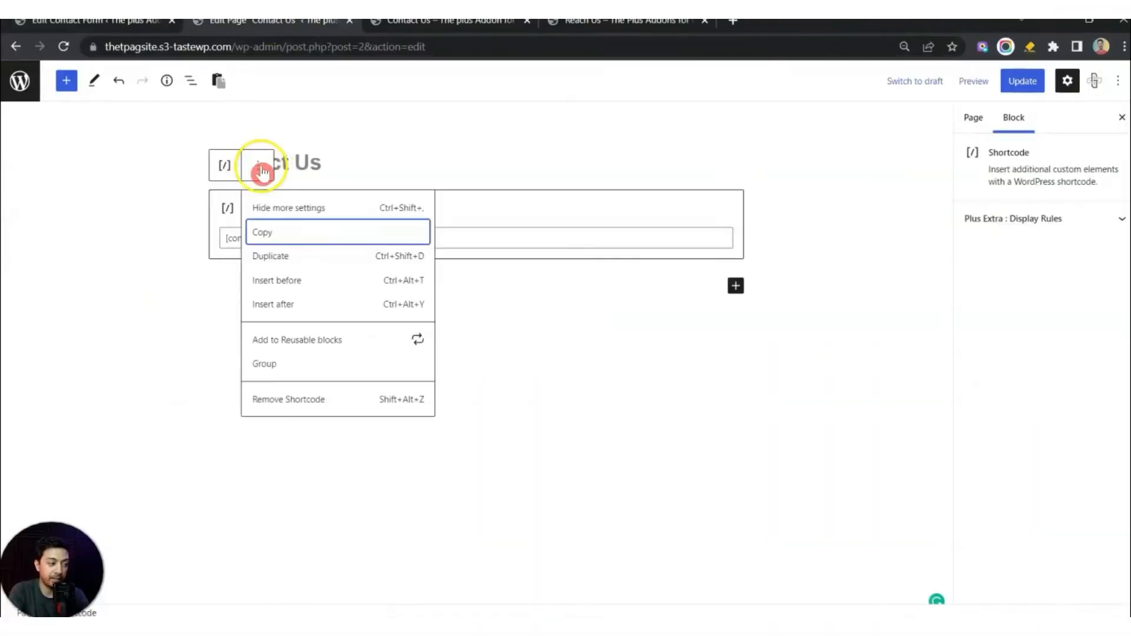
pyautogui.click(289, 397)
pyautogui.click(298, 197)
pyautogui.write('/')
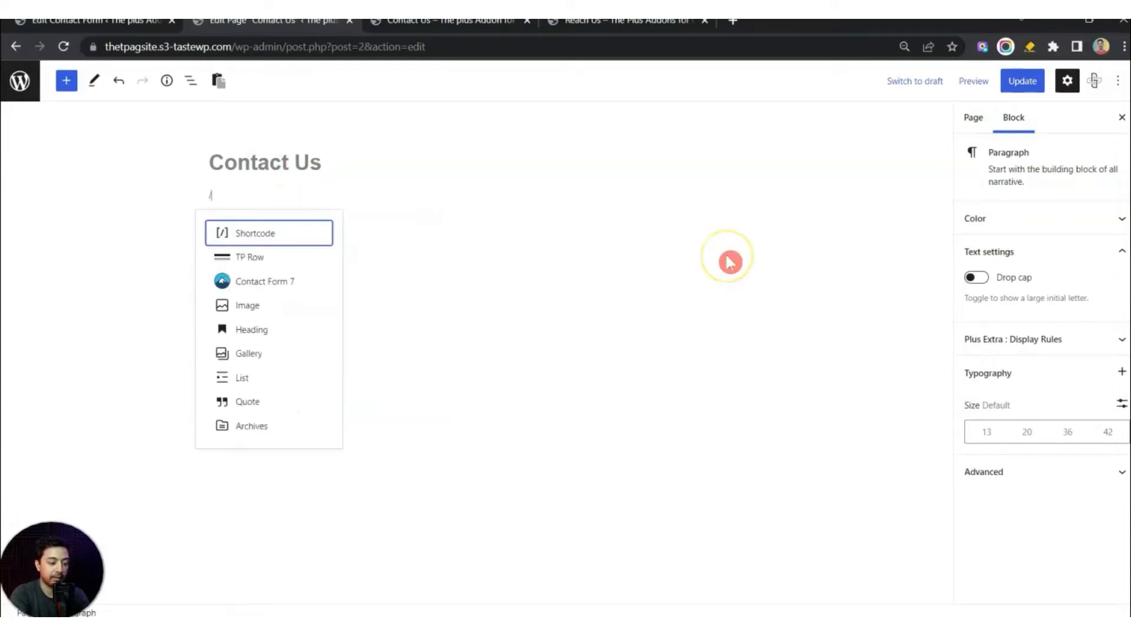
pyautogui.write('tp row')
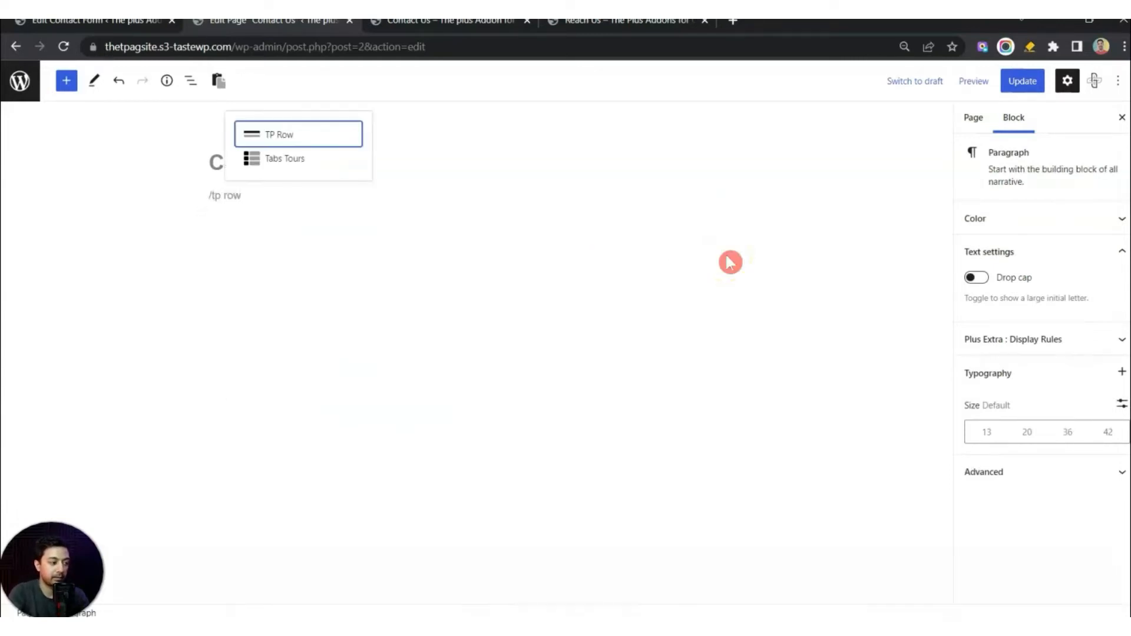
pyautogui.click(298, 134)
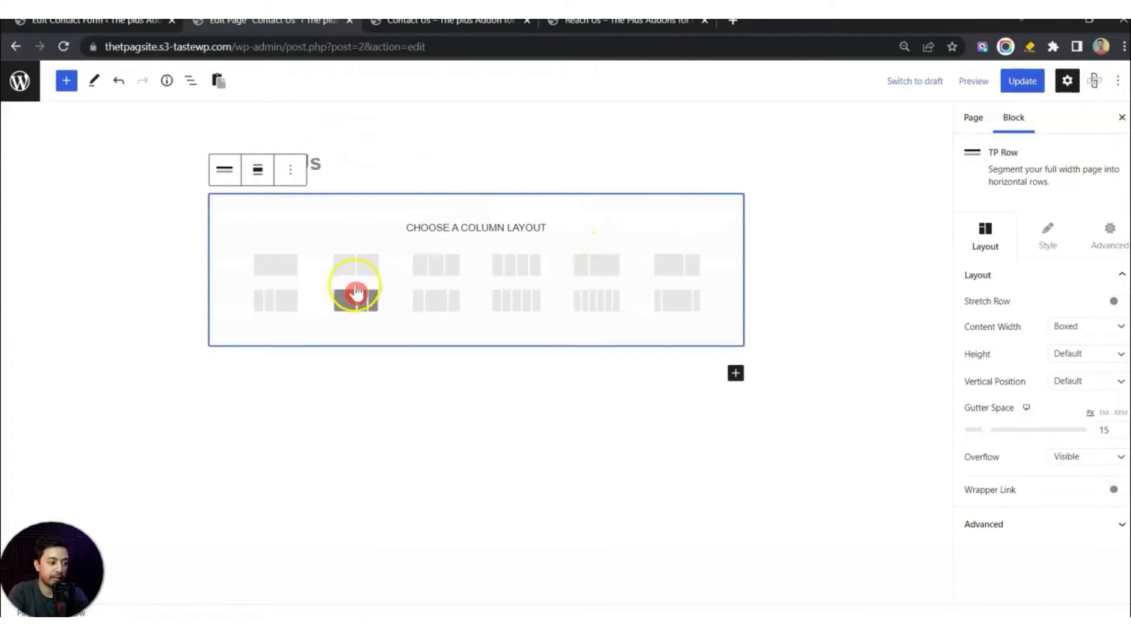
pyautogui.click(355, 266)
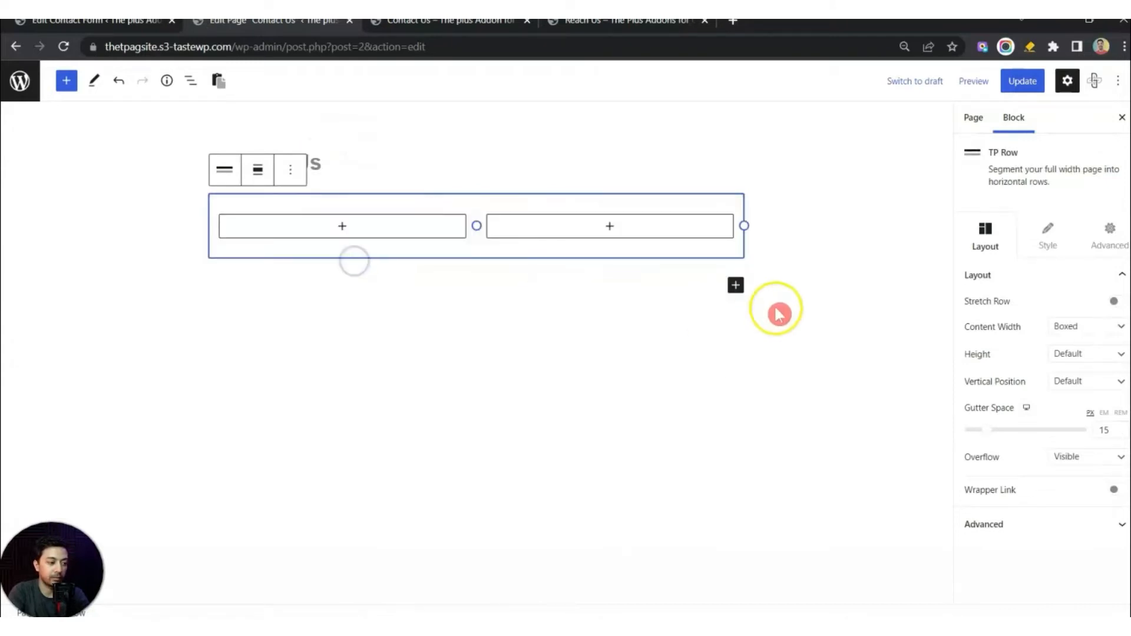
# - Set the row to full width and narrow its first column to about 34% of the row
pyautogui.click(257, 172)
pyautogui.click(293, 272)
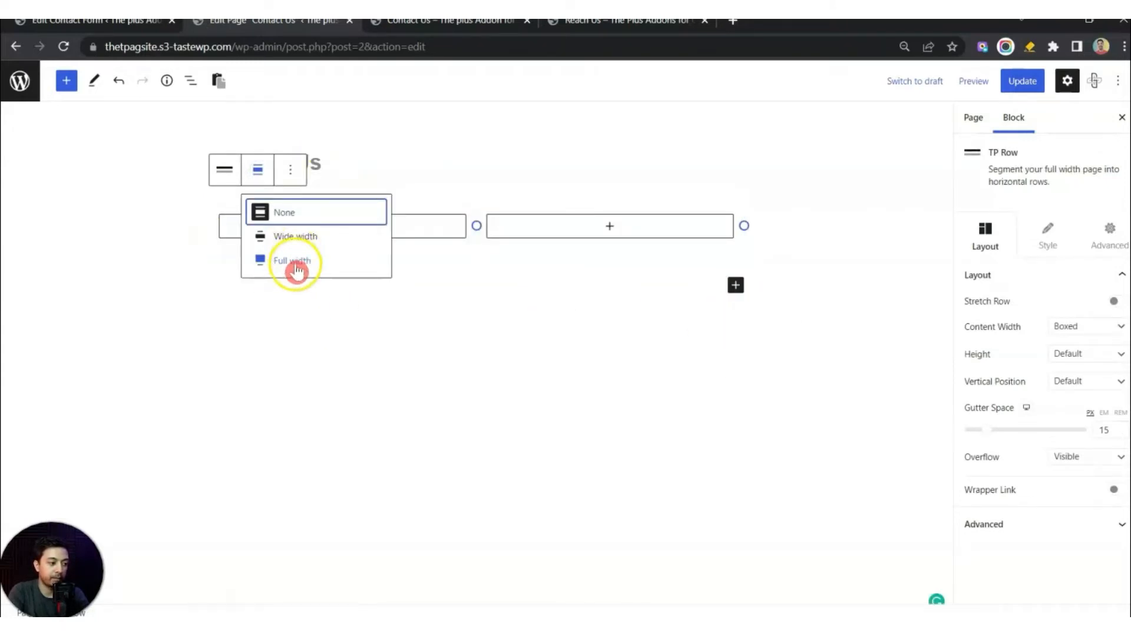
pyautogui.moveTo(471, 226); pyautogui.dragTo(399, 231)
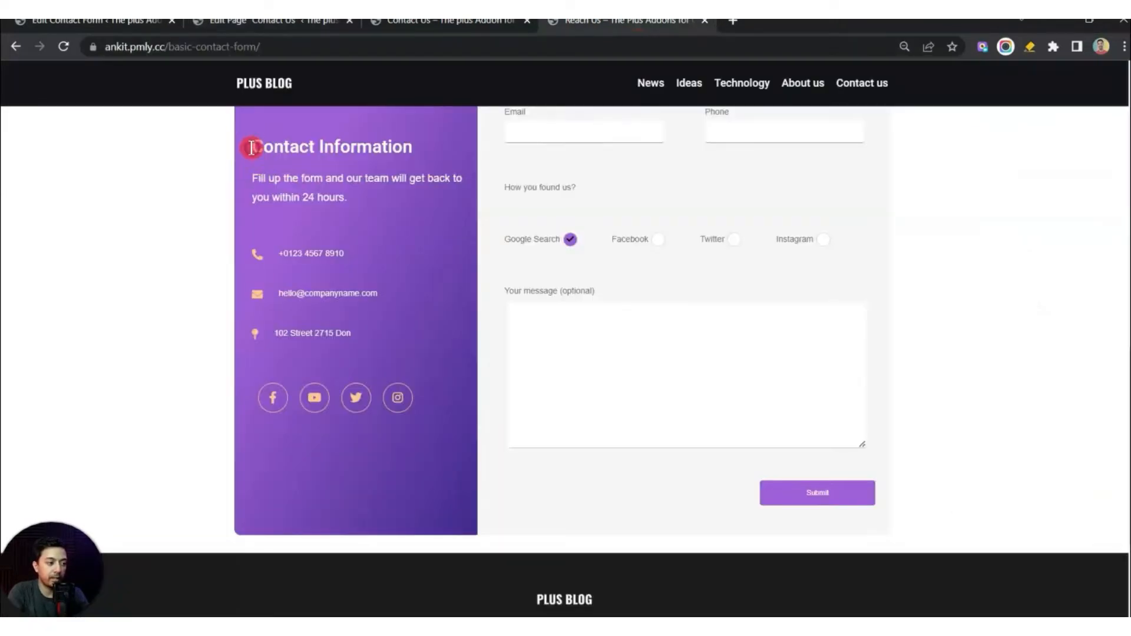
# - Add a TP Heading with the plain title-over-subtitle style to the narrow column, using the reference page's Contact Information as its main title
pyautogui.moveTo(253, 147); pyautogui.dragTo(460, 146)
pyautogui.hotkey('ctrl', 'c')
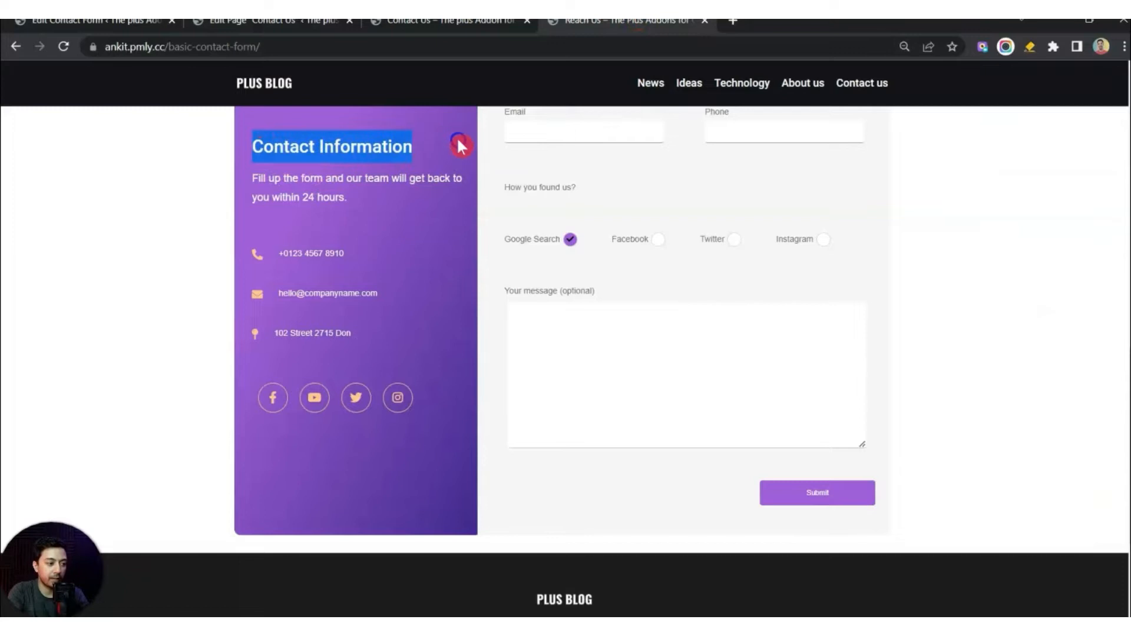
pyautogui.click(241, 21)
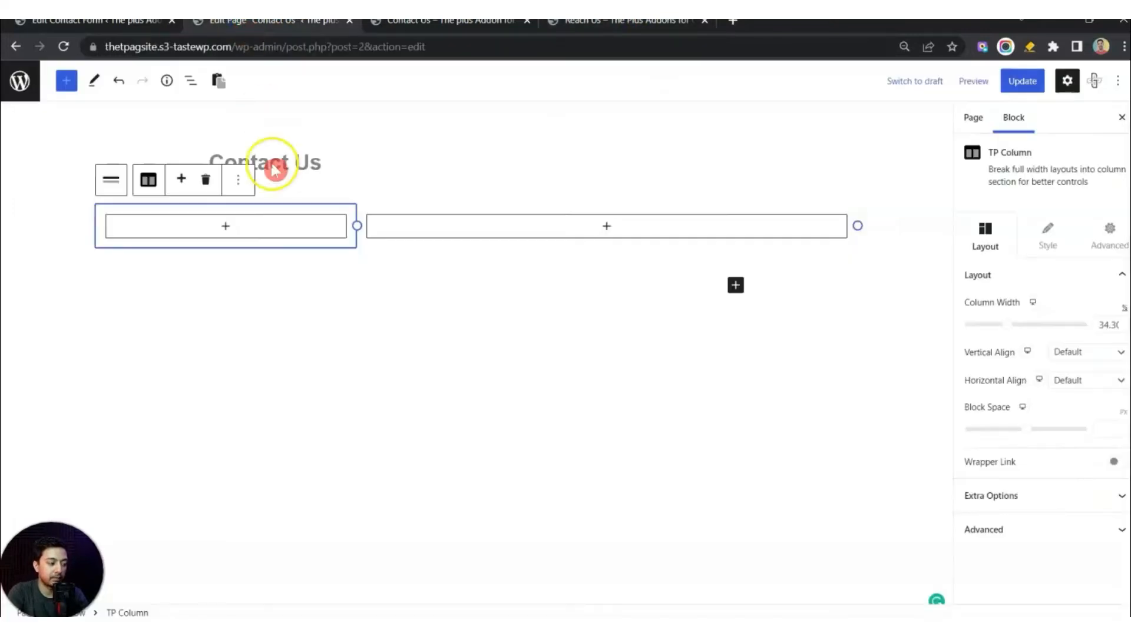
pyautogui.click(221, 230)
pyautogui.click(227, 269)
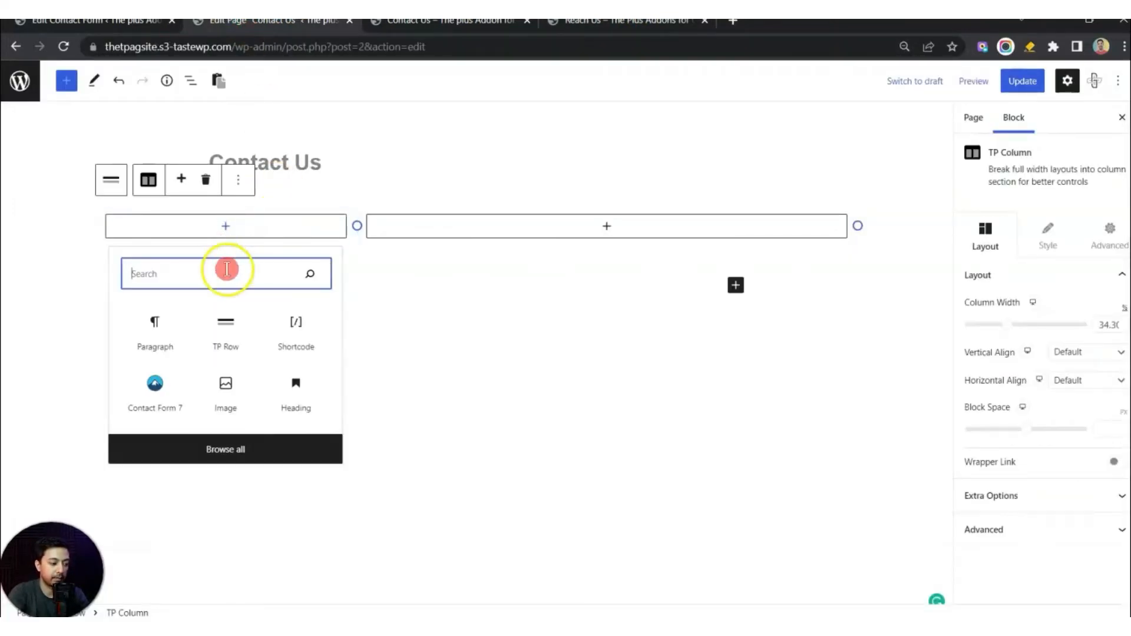
pyautogui.write('heading')
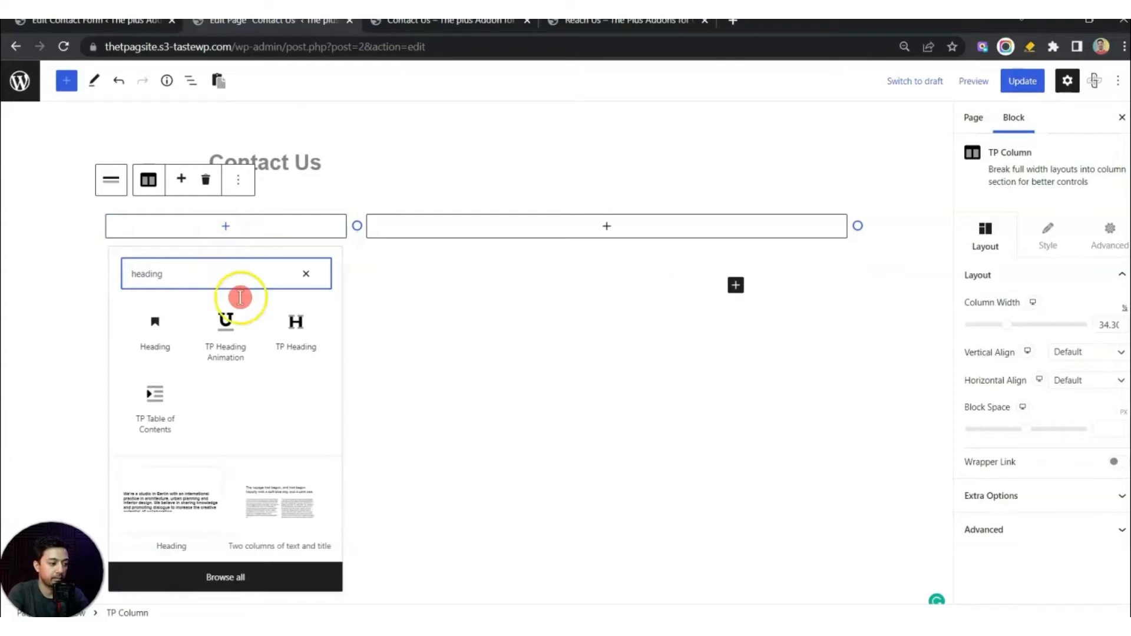
pyautogui.click(296, 334)
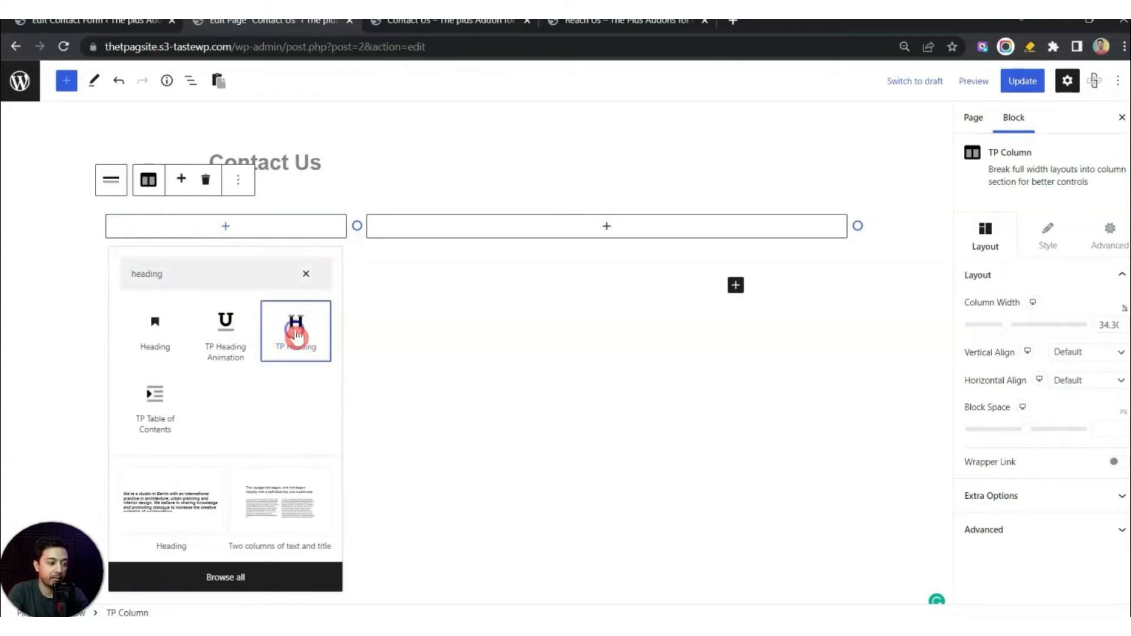
pyautogui.click(1072, 376)
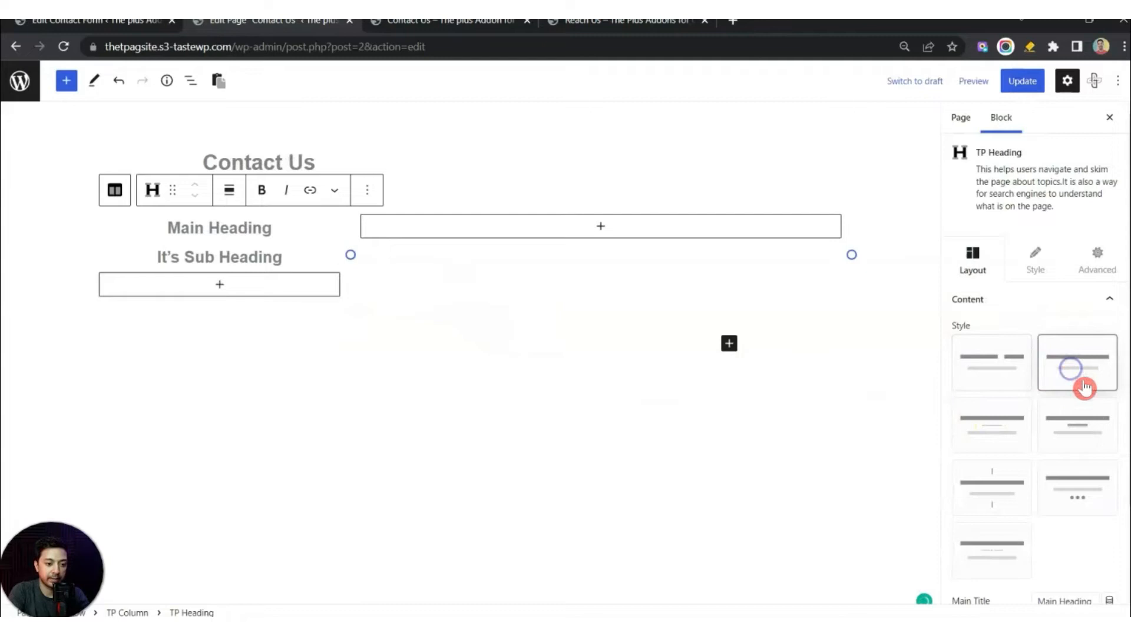
pyautogui.scroll(-2, 1087, 371)
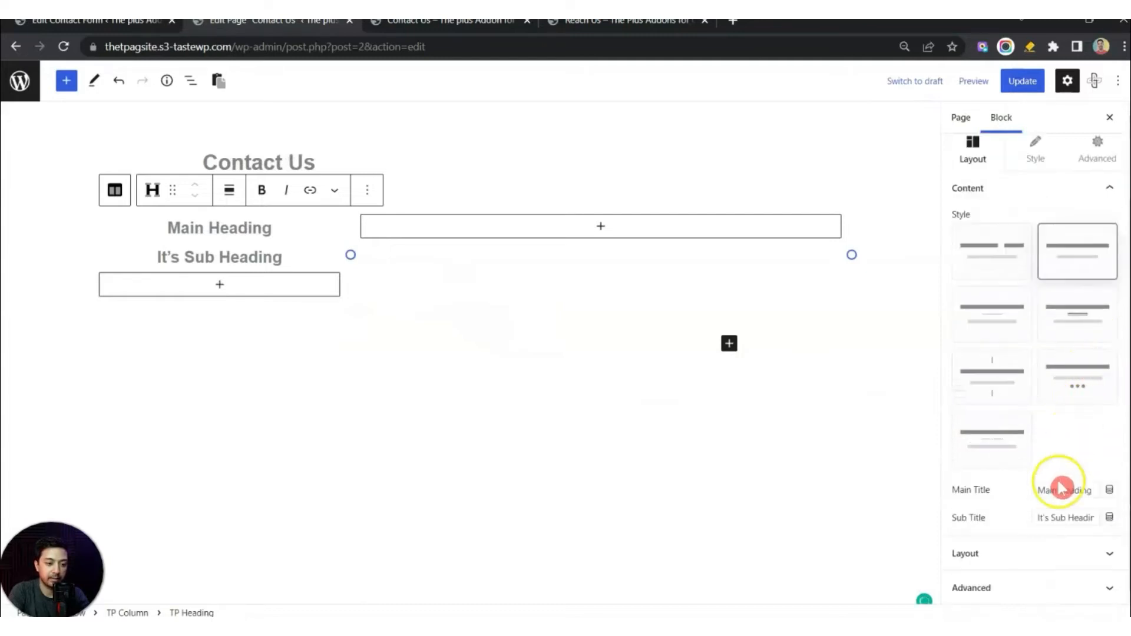
pyautogui.hotkey('ctrl', 'v')
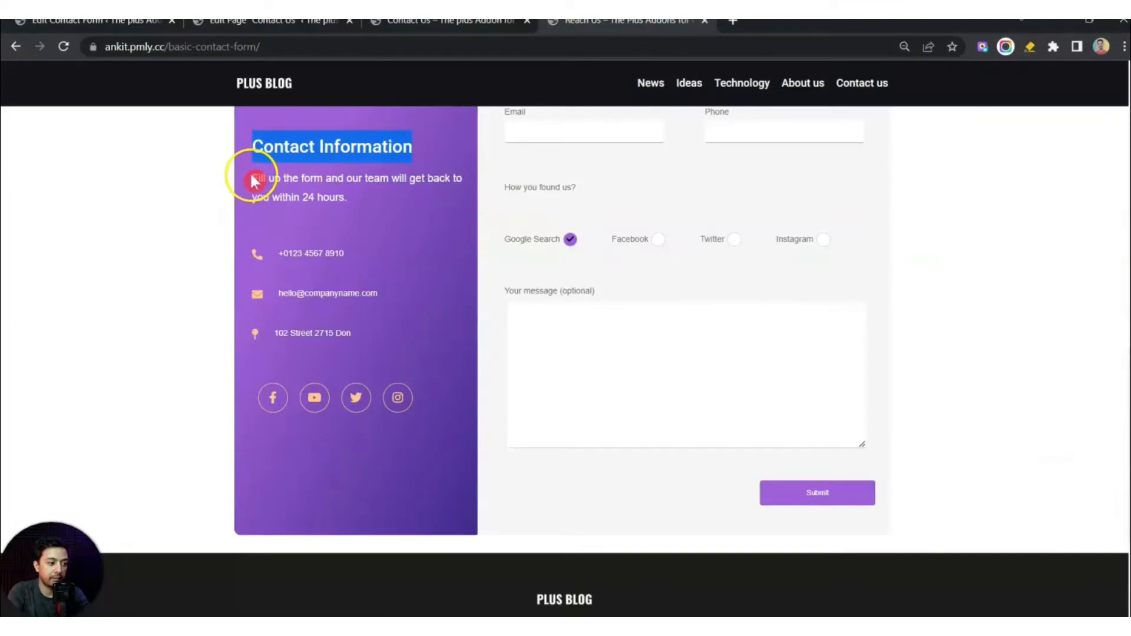
# - Replace the heading's sub title with the reference text "Fill up the form and our team will get back to you within 24 hours."
pyautogui.moveTo(252, 177); pyautogui.dragTo(370, 202)
pyautogui.hotkey('ctrl', 'c')
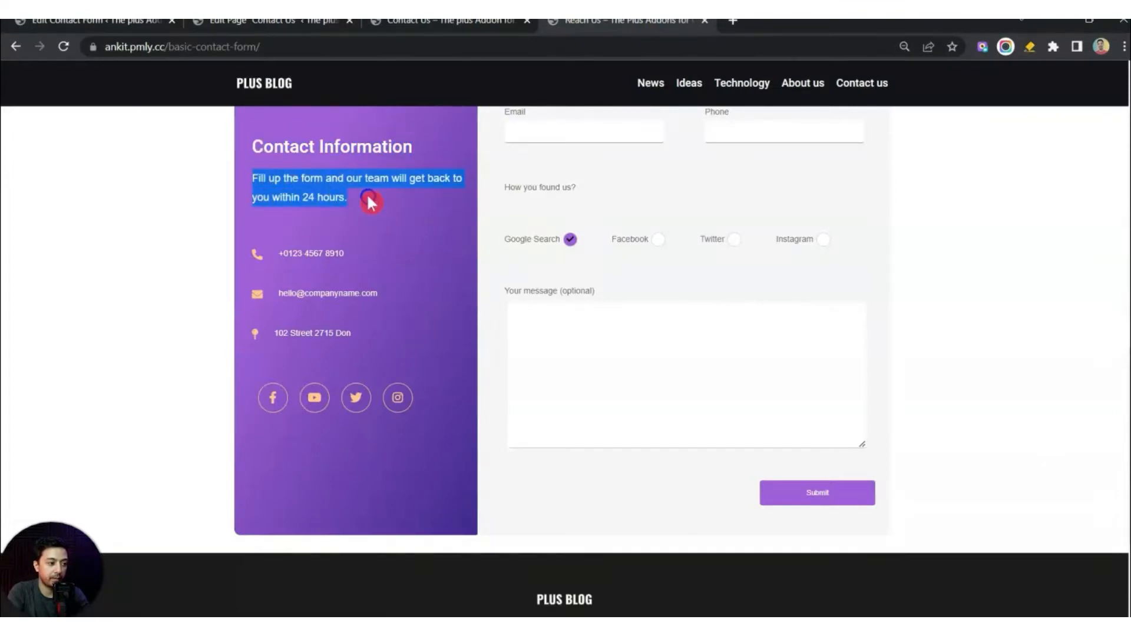
pyautogui.click(265, 20)
pyautogui.click(1054, 518)
pyautogui.hotkey('ctrl', 'a')
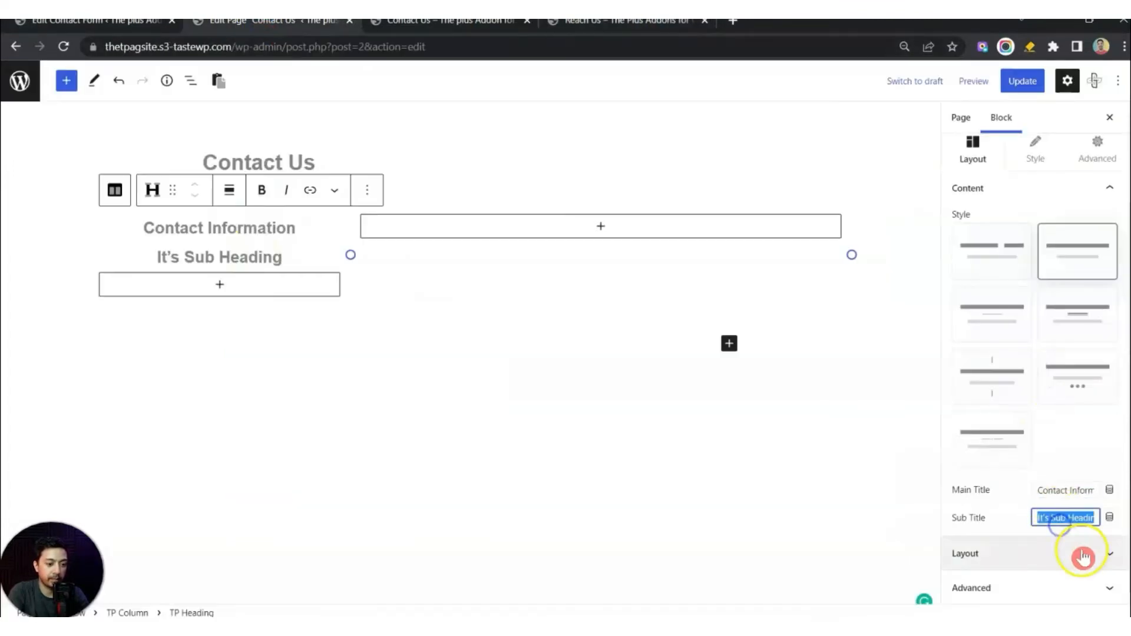
pyautogui.hotkey('ctrl', 'v')
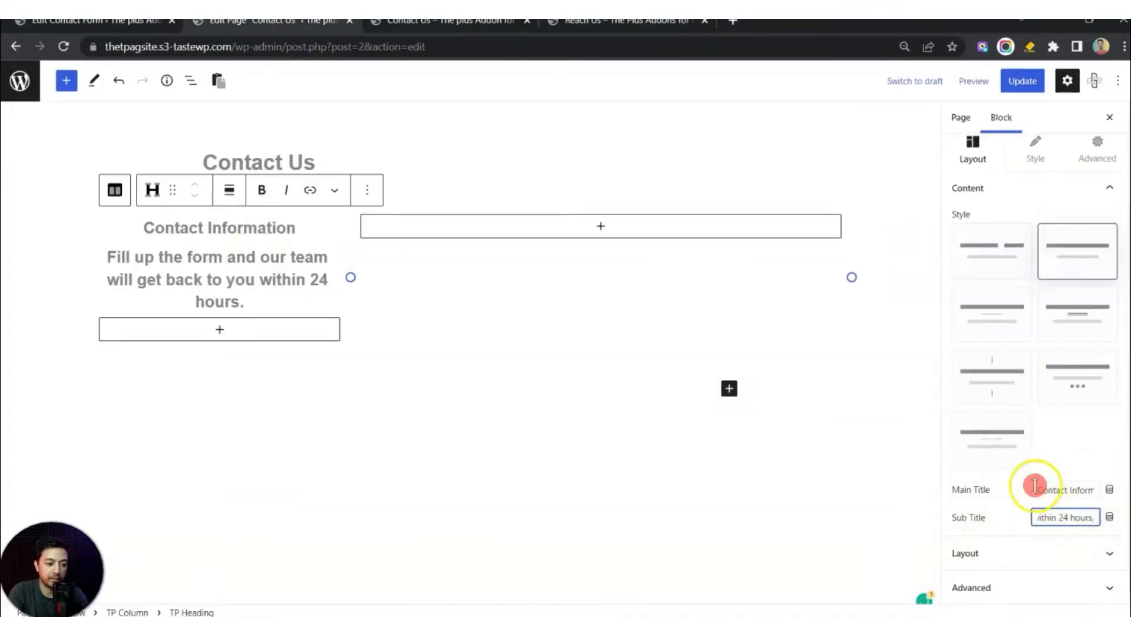
# - Left-align the main title and sub title of the TP Heading
pyautogui.click(1038, 553)
pyautogui.click(964, 520)
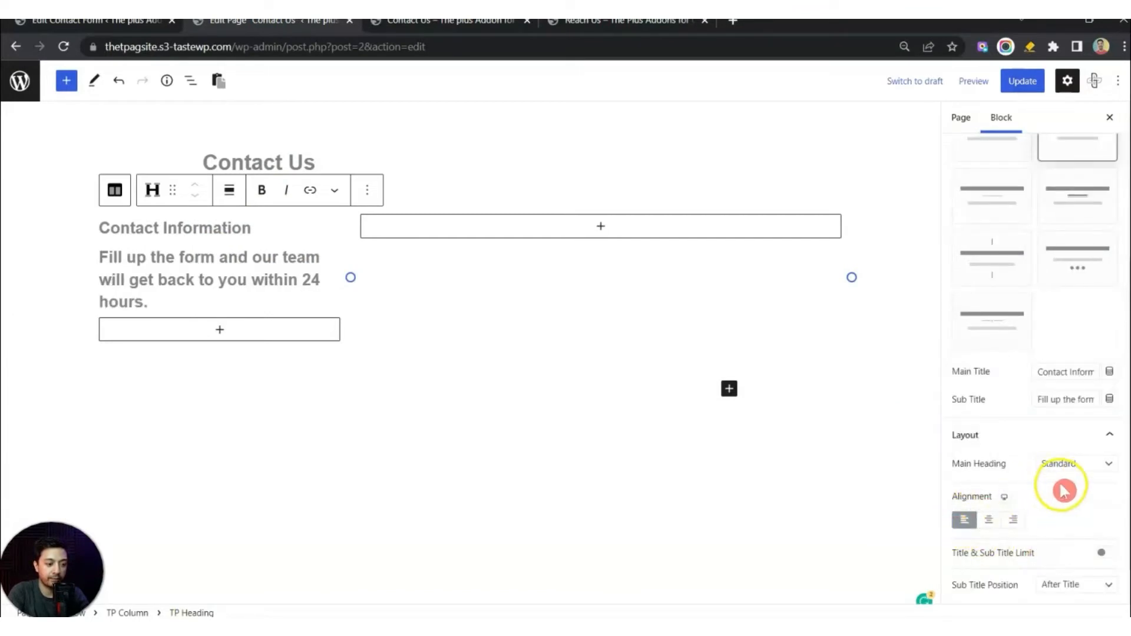
pyautogui.scroll(-1, 1062, 487)
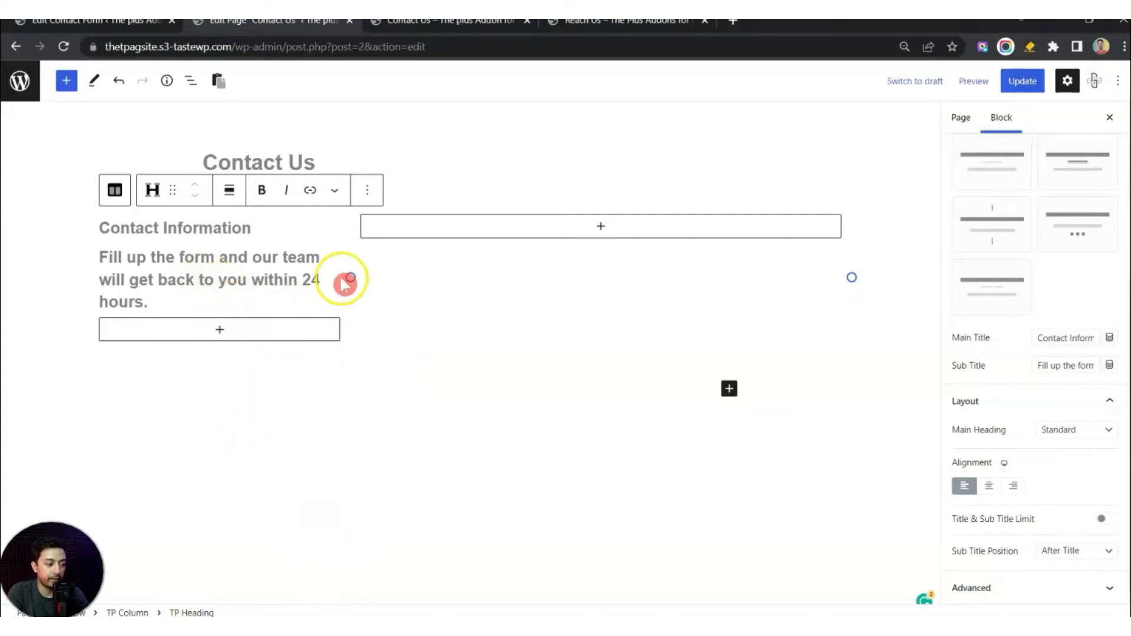
# - Give the column containing the heading a linear gradient background running from dark purple to lighter purple
pyautogui.click(344, 305)
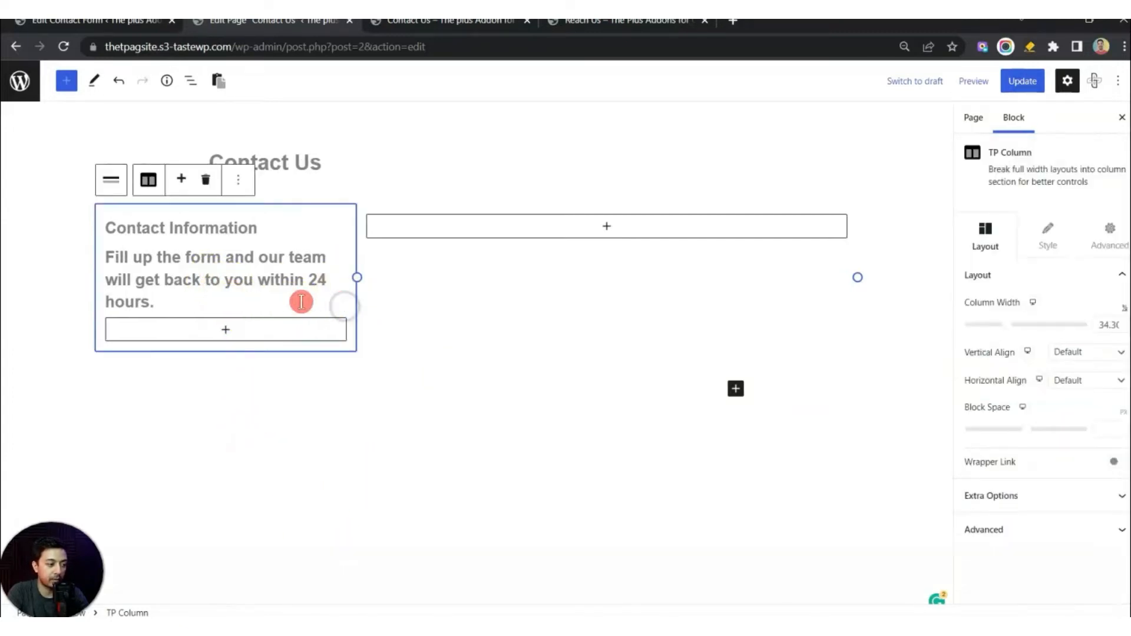
pyautogui.click(1047, 234)
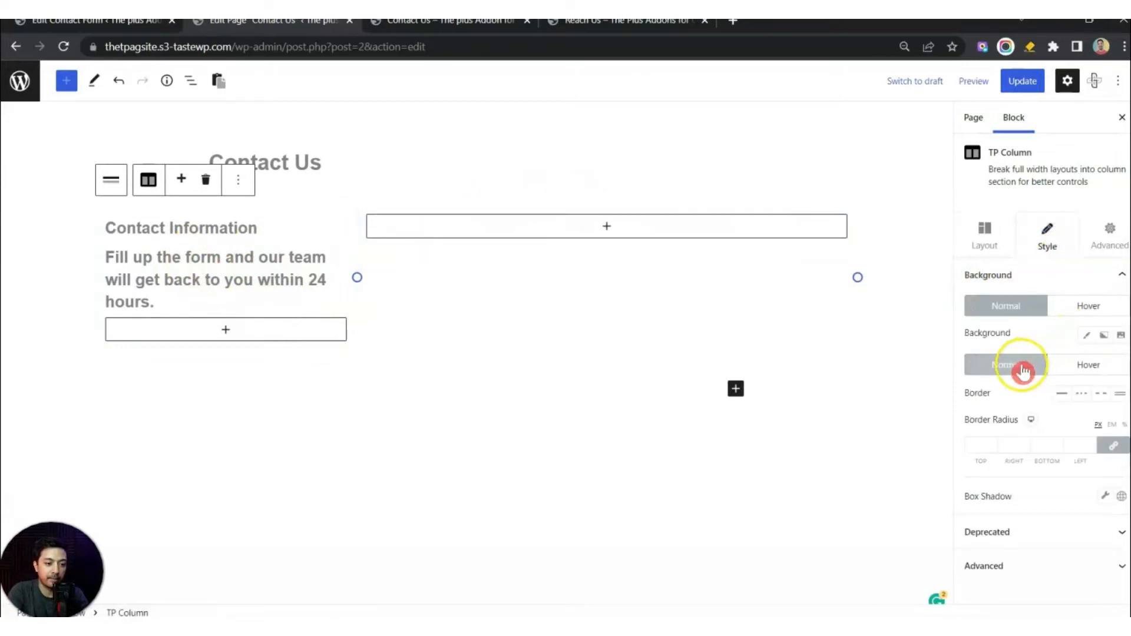
pyautogui.click(1104, 338)
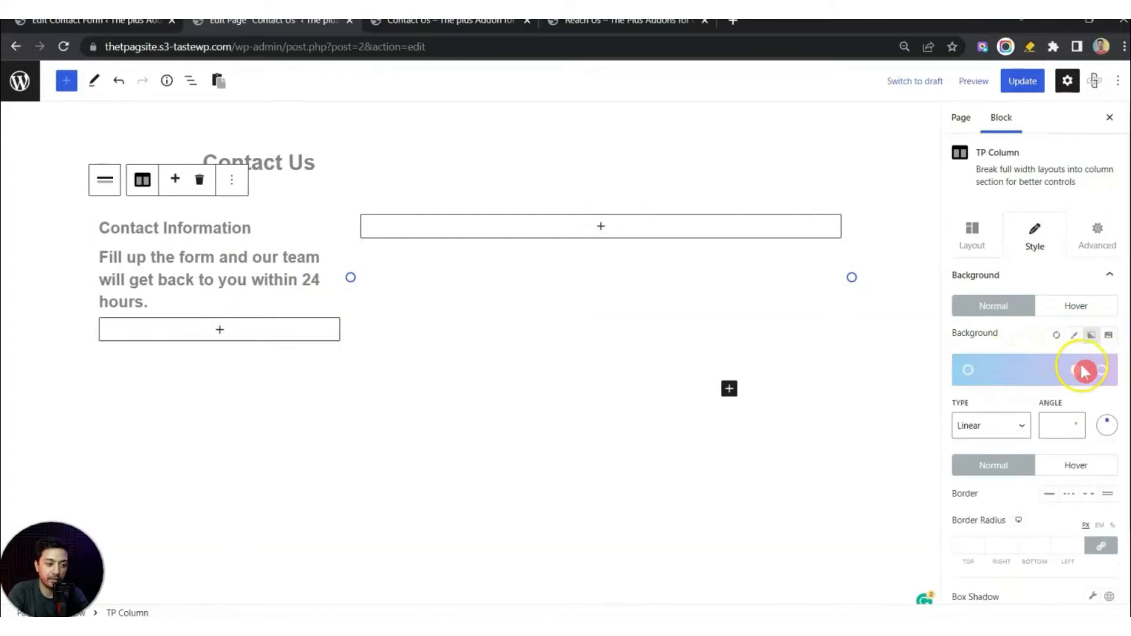
pyautogui.click(1084, 371)
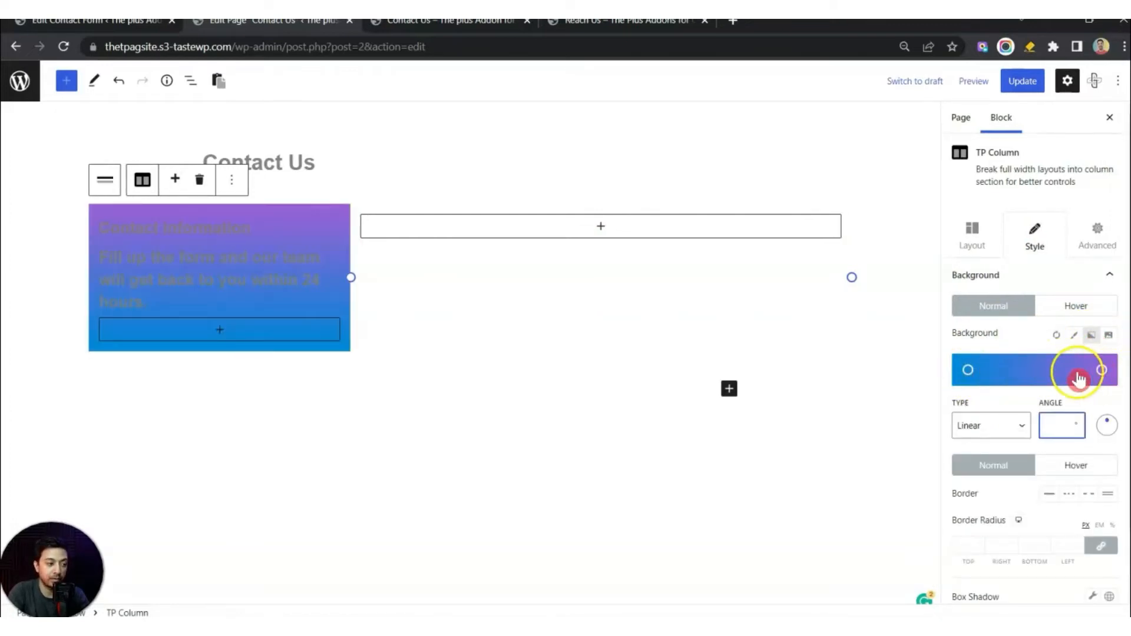
pyautogui.click(967, 371)
pyautogui.moveTo(971, 287); pyautogui.dragTo(995, 289)
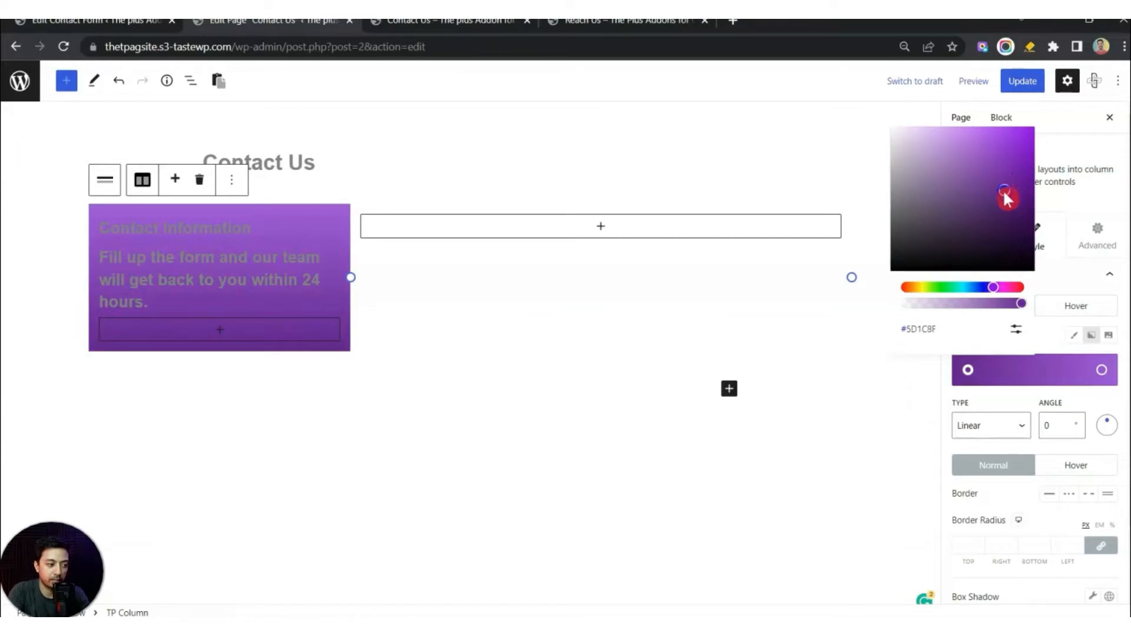
# - Set the angle of the column's purple gradient to 145°
pyautogui.doubleClick(1047, 426)
pyautogui.write('350')
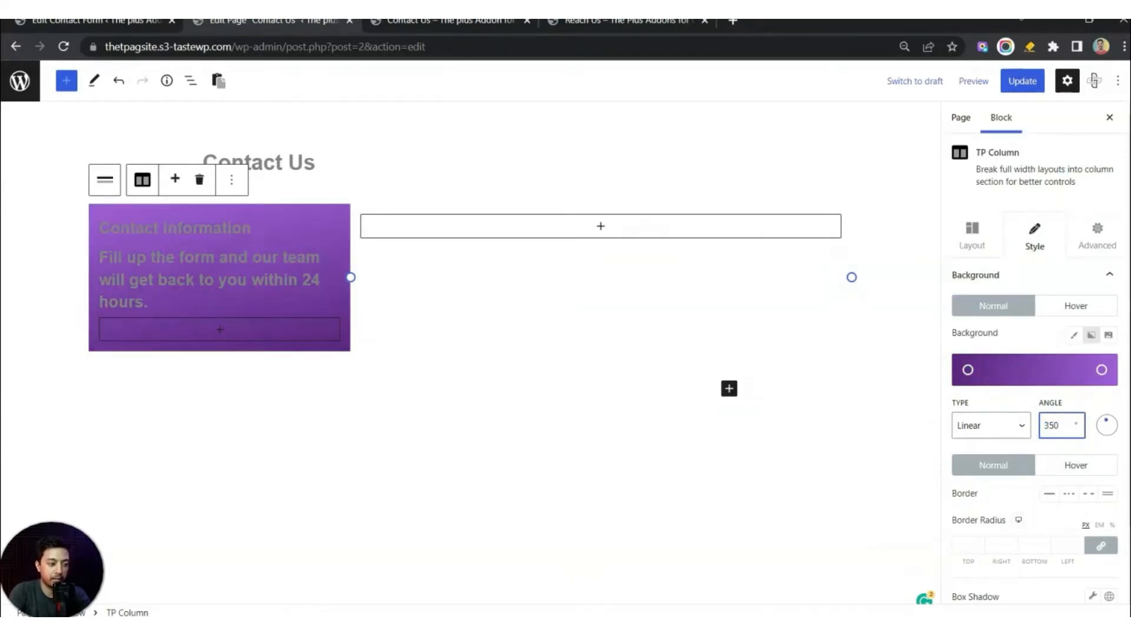
pyautogui.moveTo(1107, 415); pyautogui.dragTo(1110, 435)
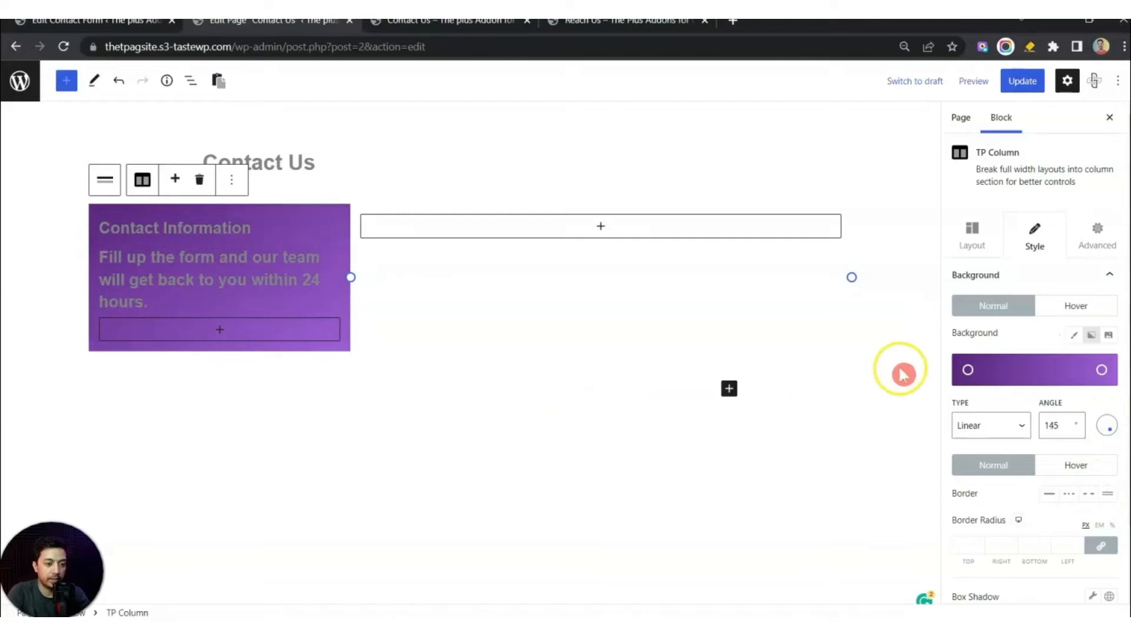
# - Change the Contact Information main title color to white
pyautogui.click(182, 278)
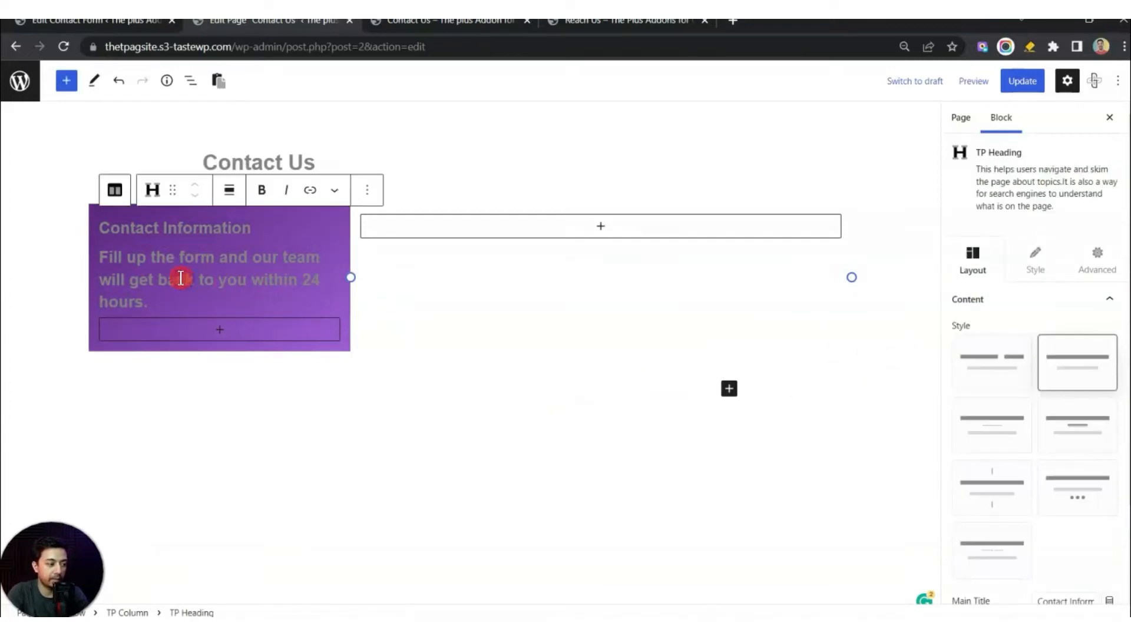
pyautogui.click(1035, 259)
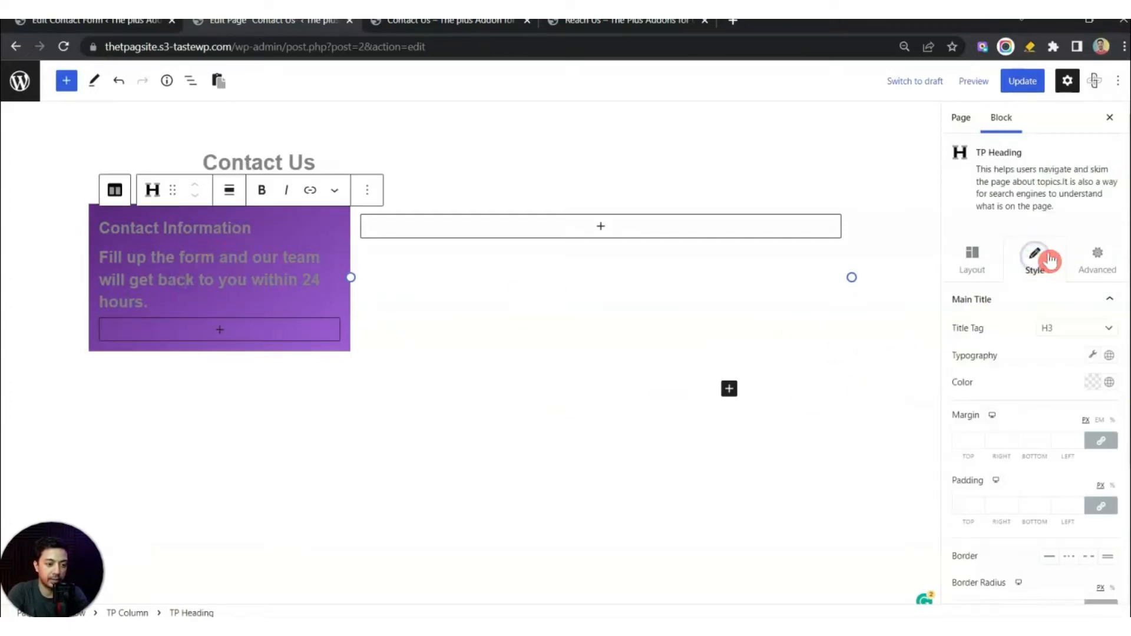
pyautogui.click(1092, 386)
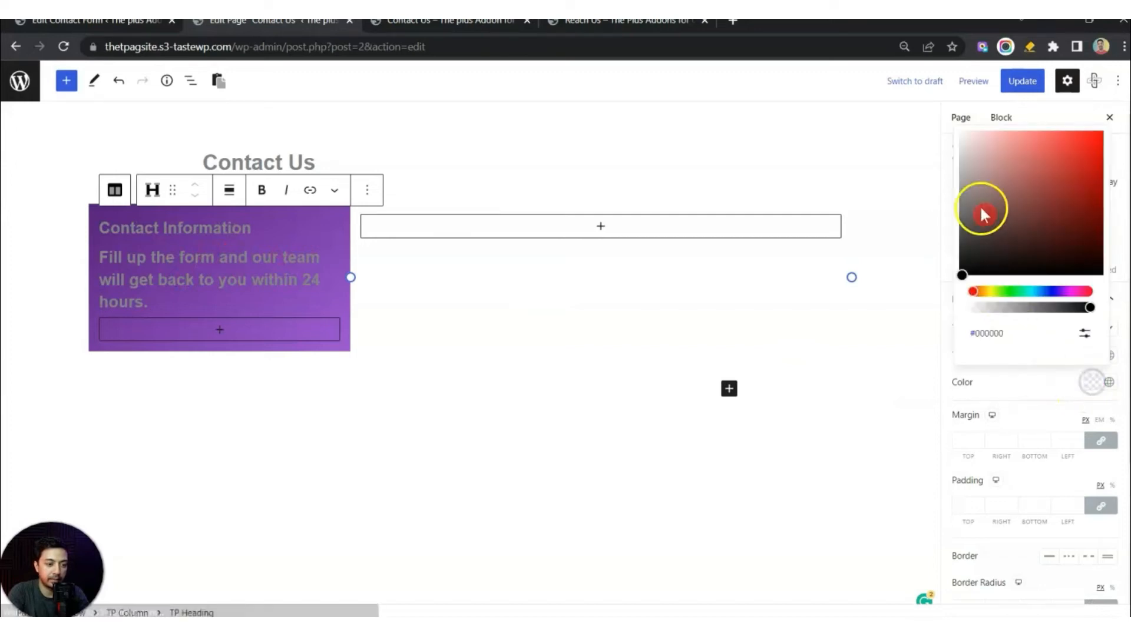
pyautogui.moveTo(982, 207); pyautogui.dragTo(934, 121)
pyautogui.click(1034, 384)
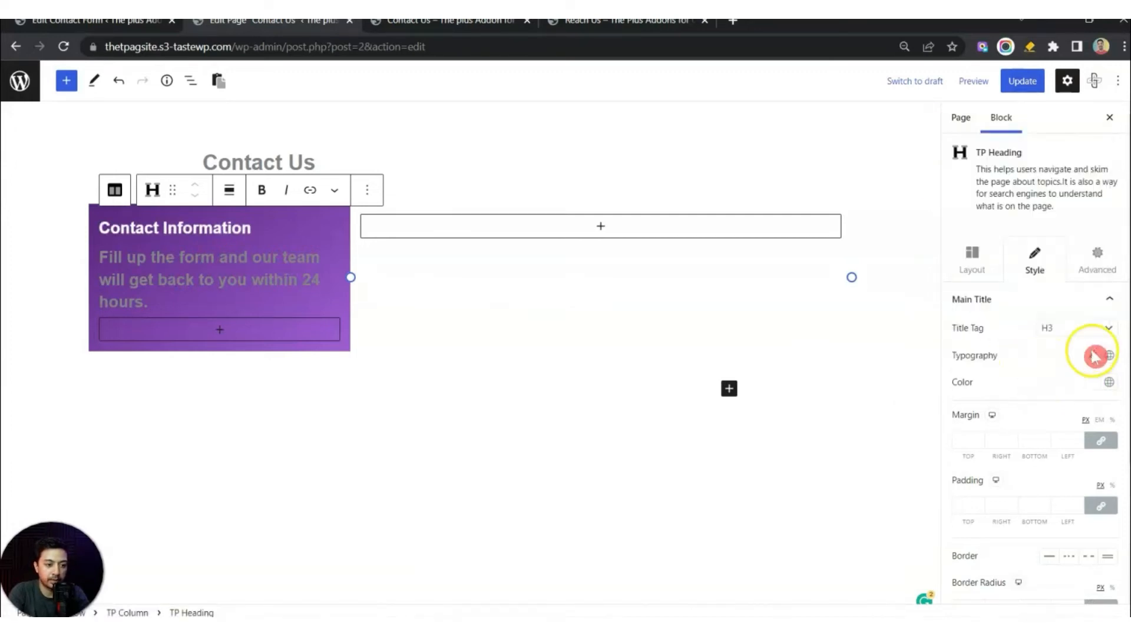
# - Set the Contact Information main title's font size to 28 px
pyautogui.click(1092, 355)
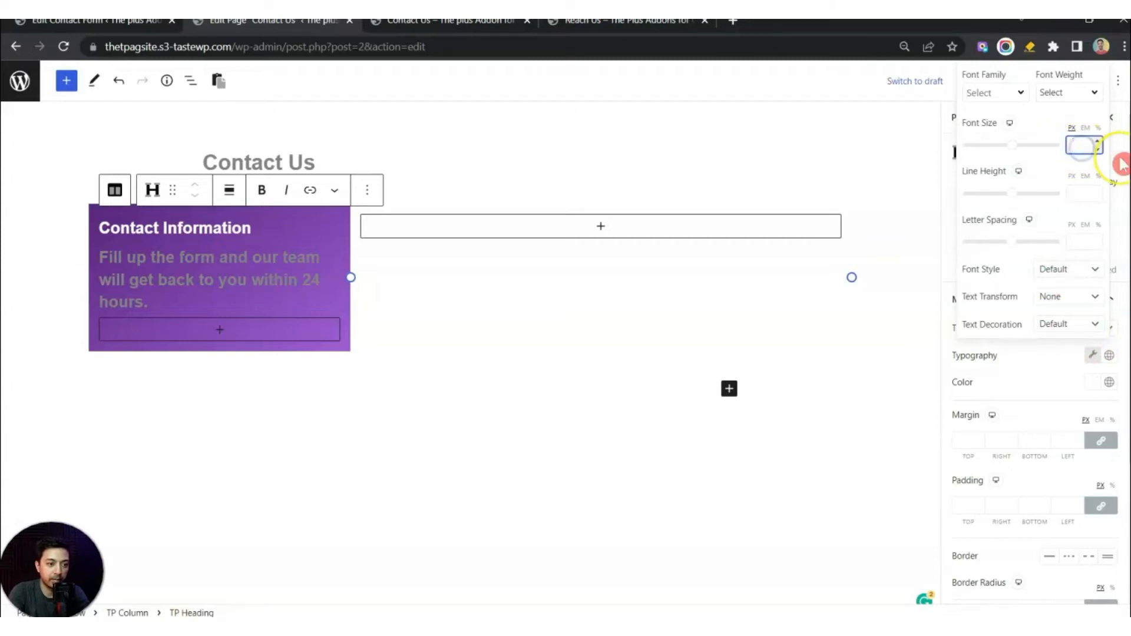
pyautogui.write('28')
pyautogui.click(1025, 363)
# - Change the color of the heading's sub title to near white
pyautogui.scroll(-3, 1039, 400)
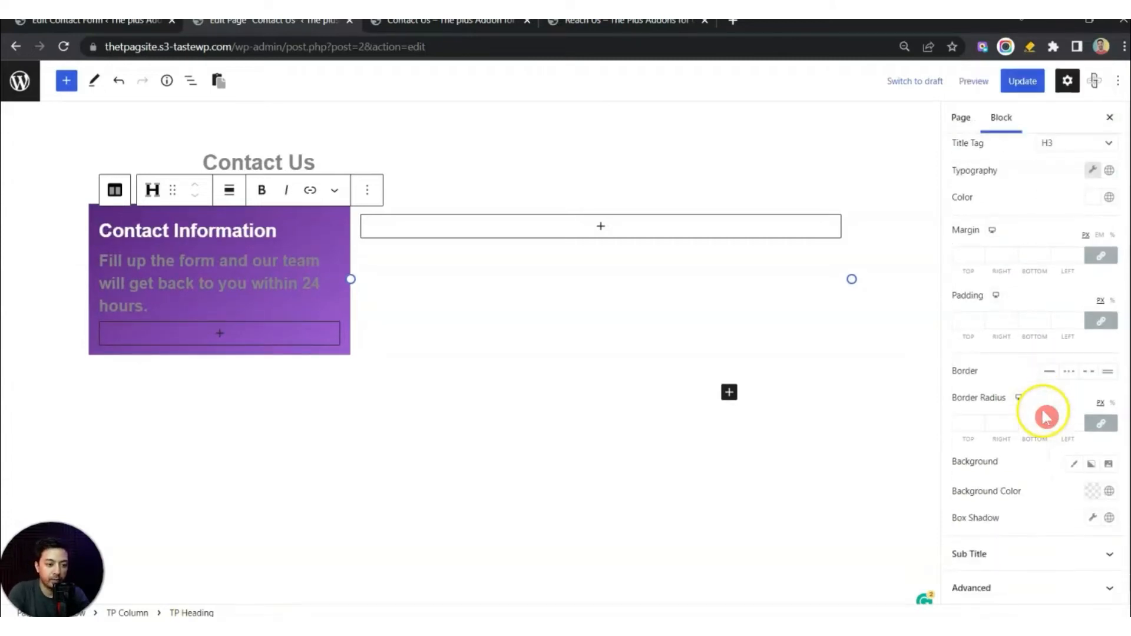
pyautogui.click(989, 564)
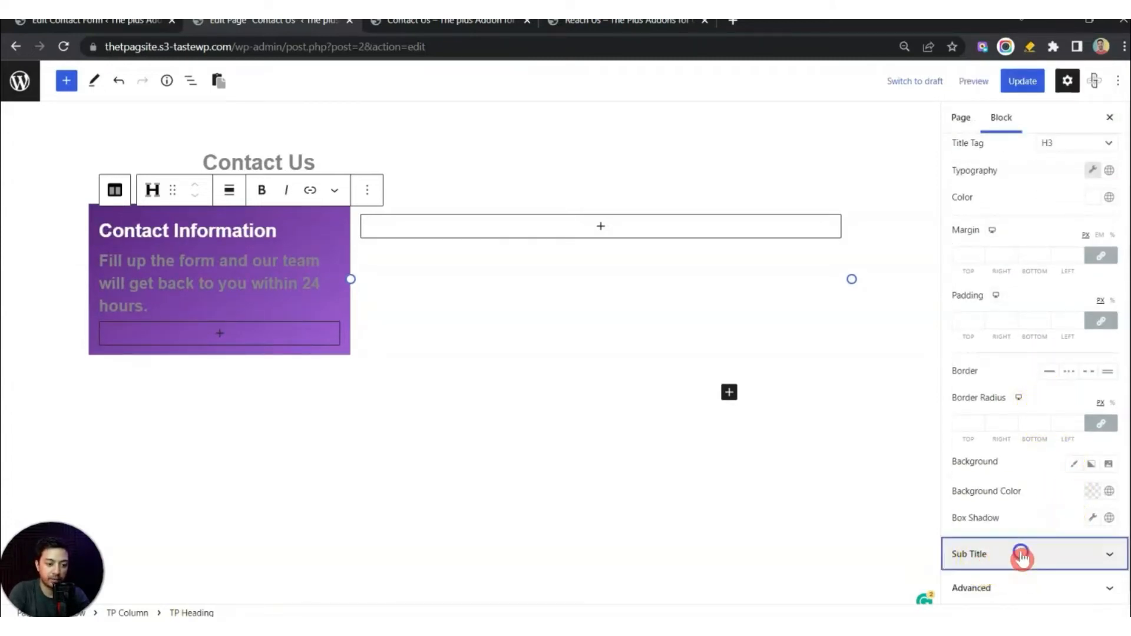
pyautogui.click(1089, 509)
pyautogui.click(961, 266)
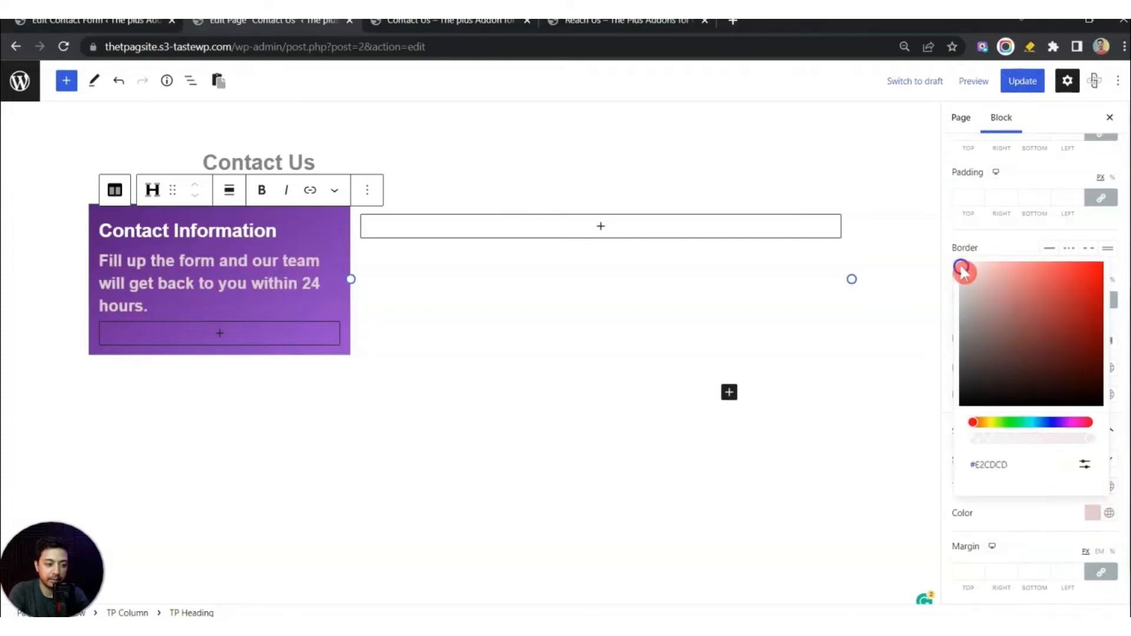
# - Set the heading sub title's font size to 20 px
pyautogui.click(1028, 518)
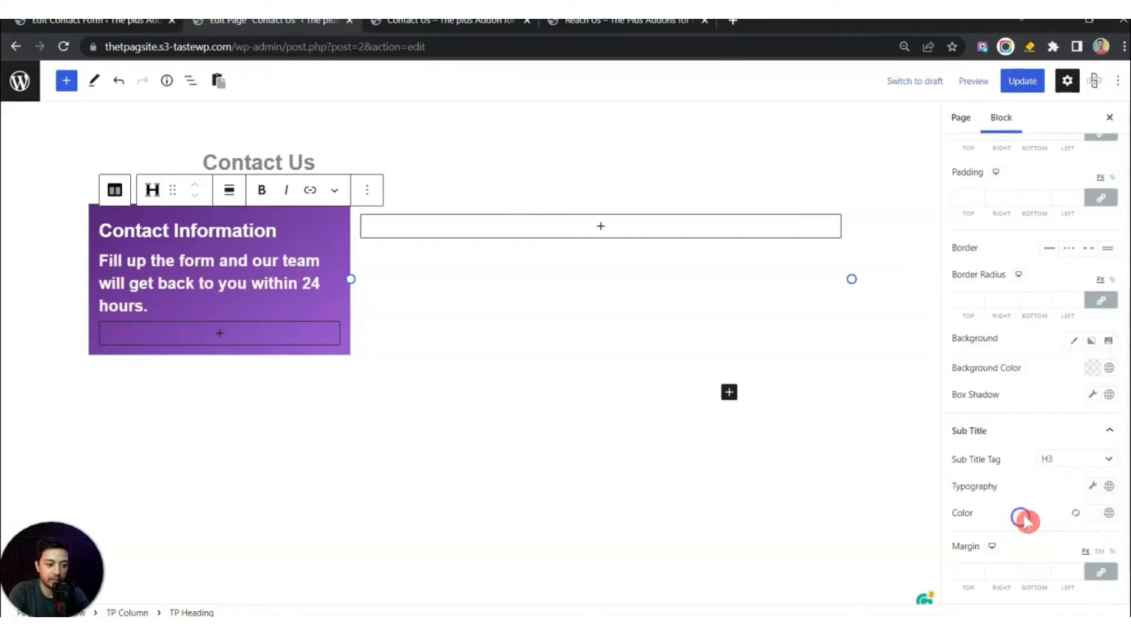
pyautogui.click(1090, 485)
pyautogui.click(1077, 278)
pyautogui.write('20')
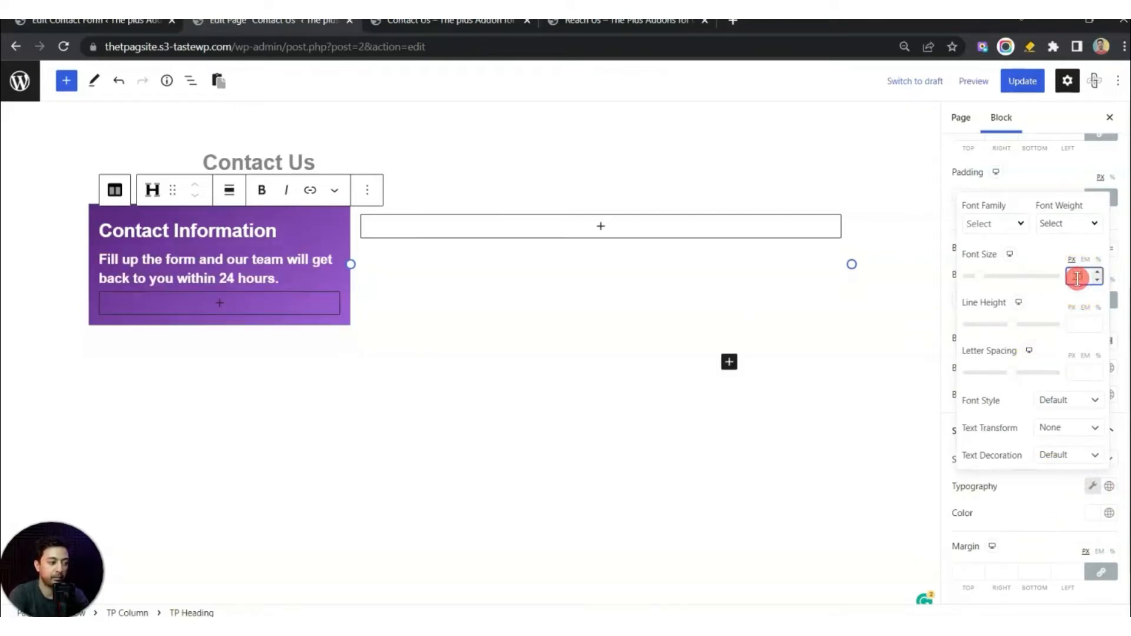
pyautogui.click(979, 480)
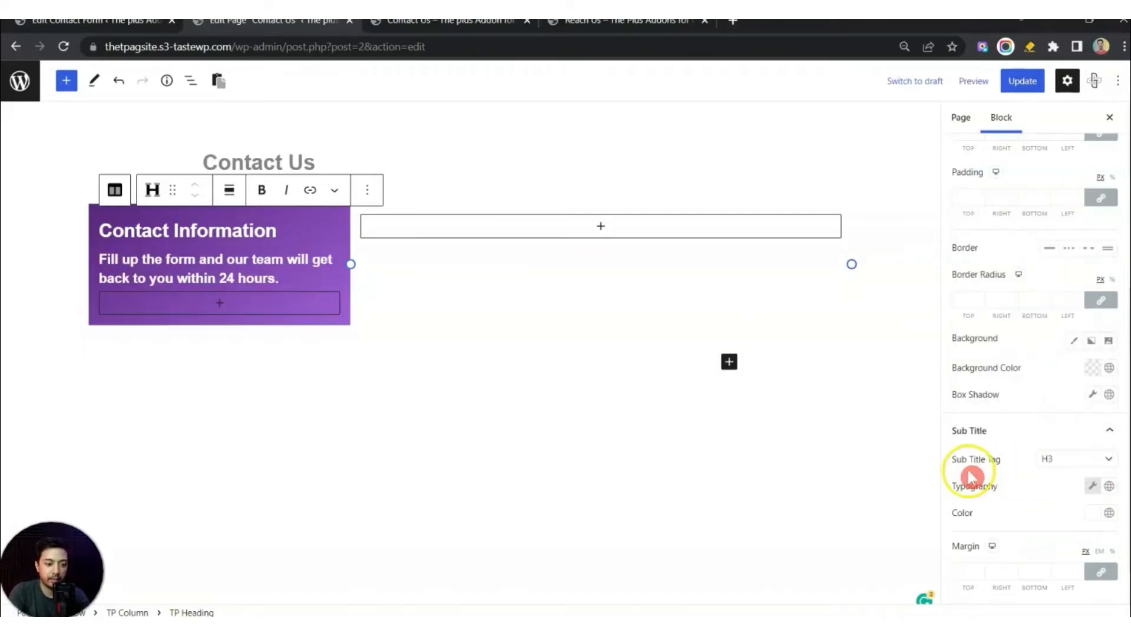
# - Change the heading's sub title tag to P and set its font size to 17 px
pyautogui.click(1054, 459)
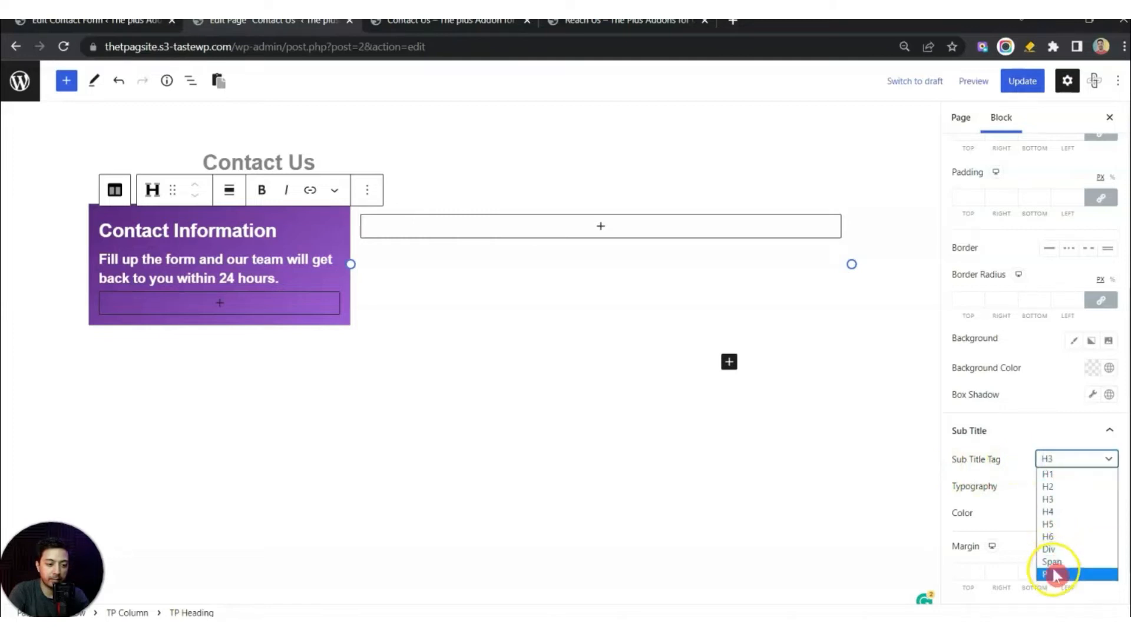
pyautogui.click(1054, 575)
pyautogui.click(1091, 486)
pyautogui.click(1084, 274)
pyautogui.write('16')
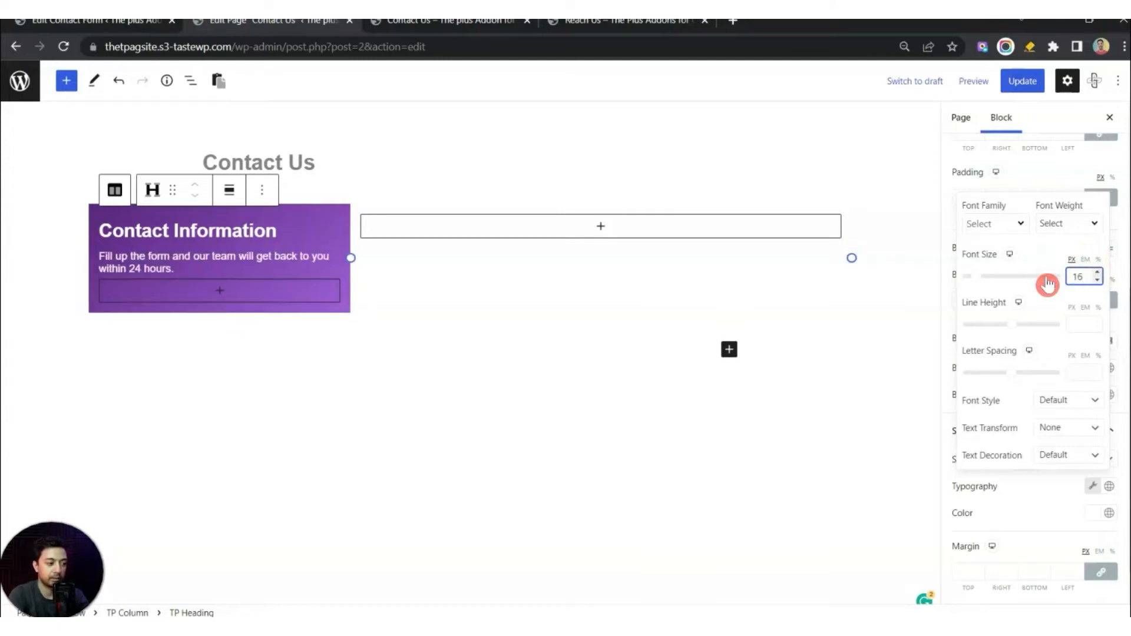
pyautogui.press('Up')
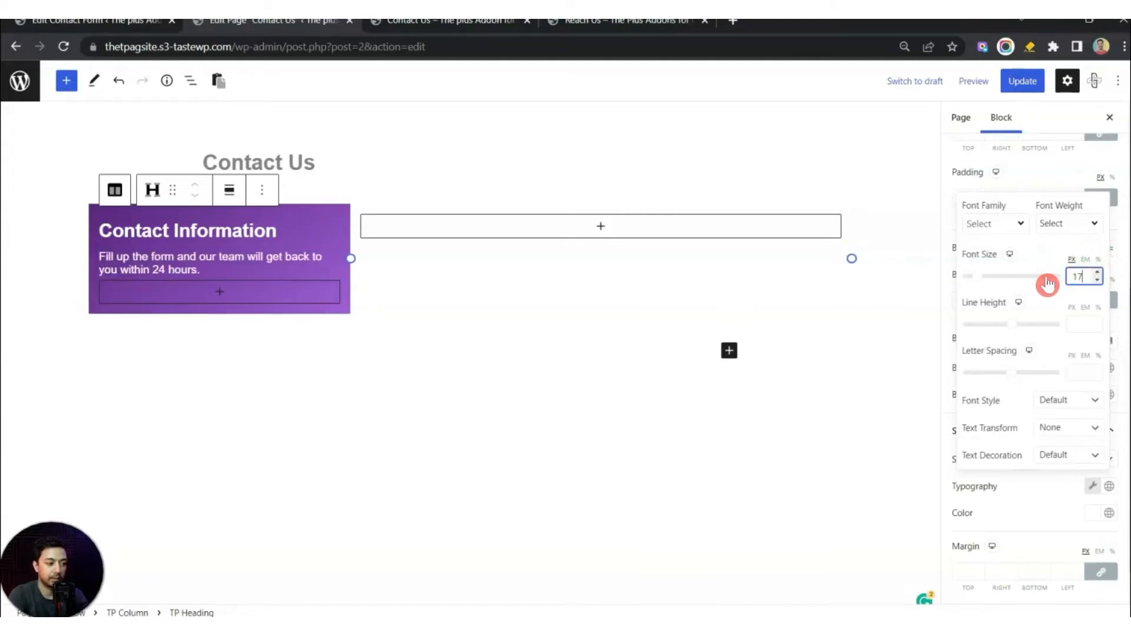
pyautogui.click(1015, 487)
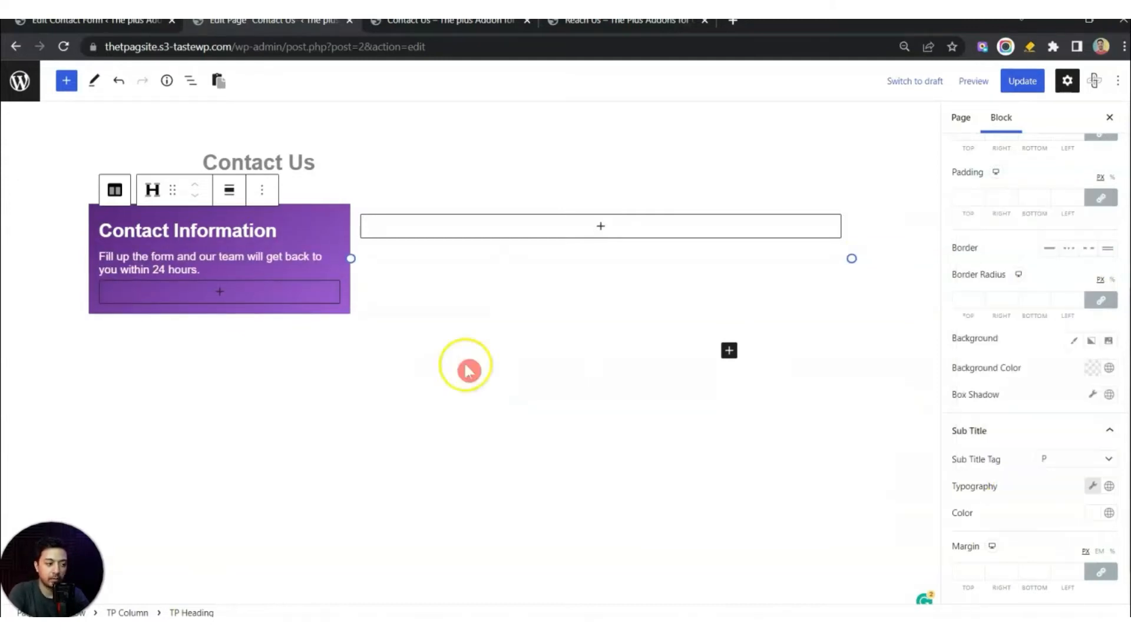
# - Set the purple column's padding to 25 px on all sides
pyautogui.click(271, 312)
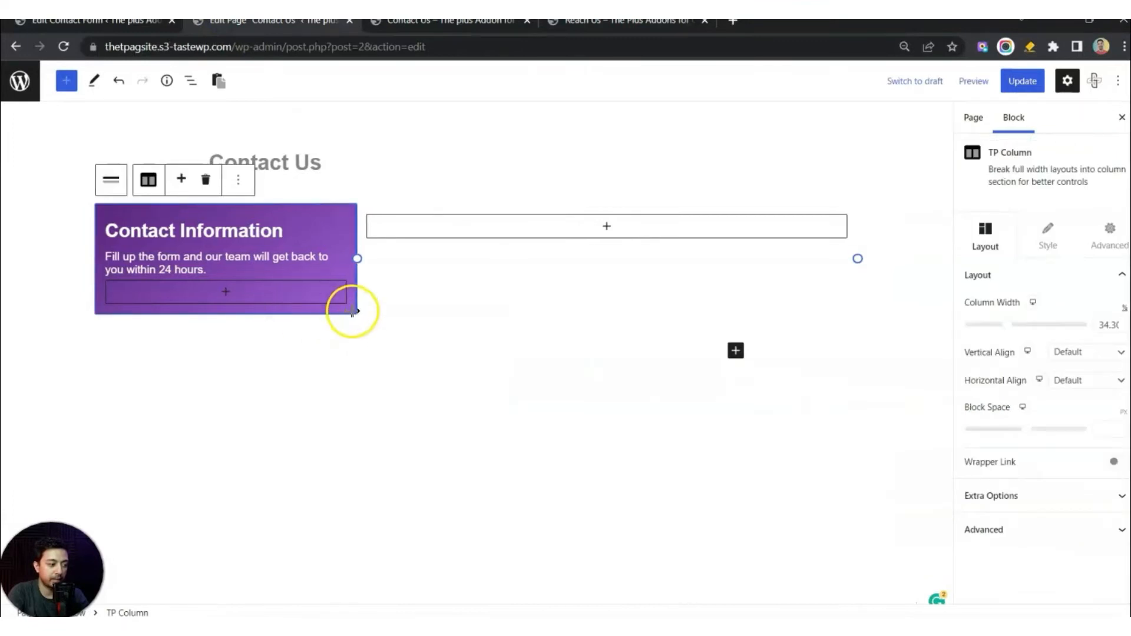
pyautogui.click(1098, 246)
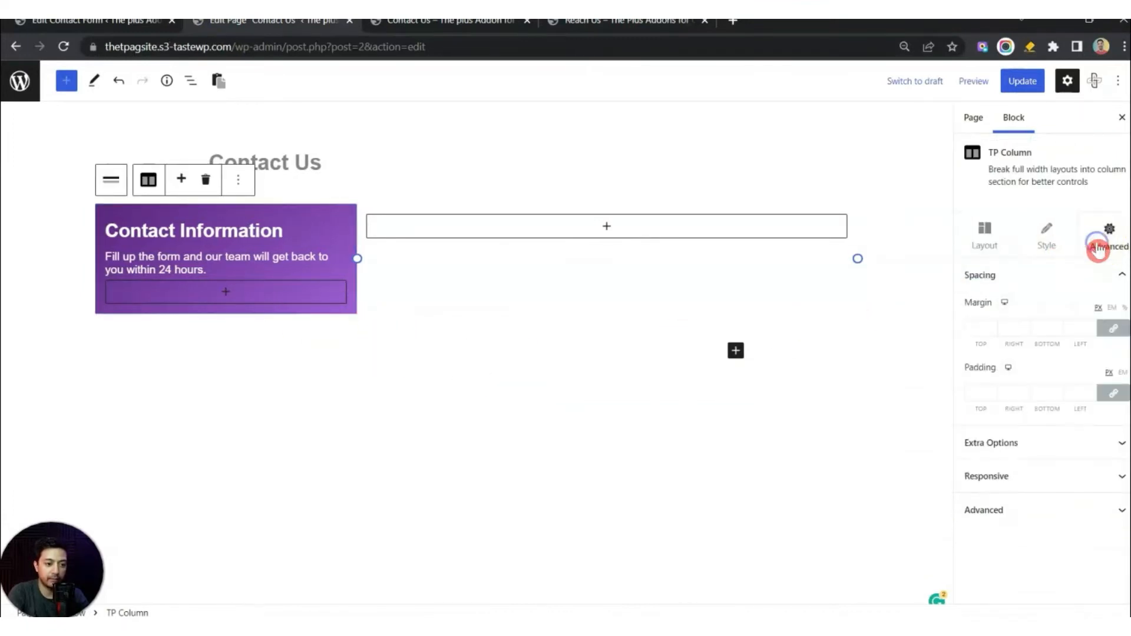
pyautogui.click(975, 395)
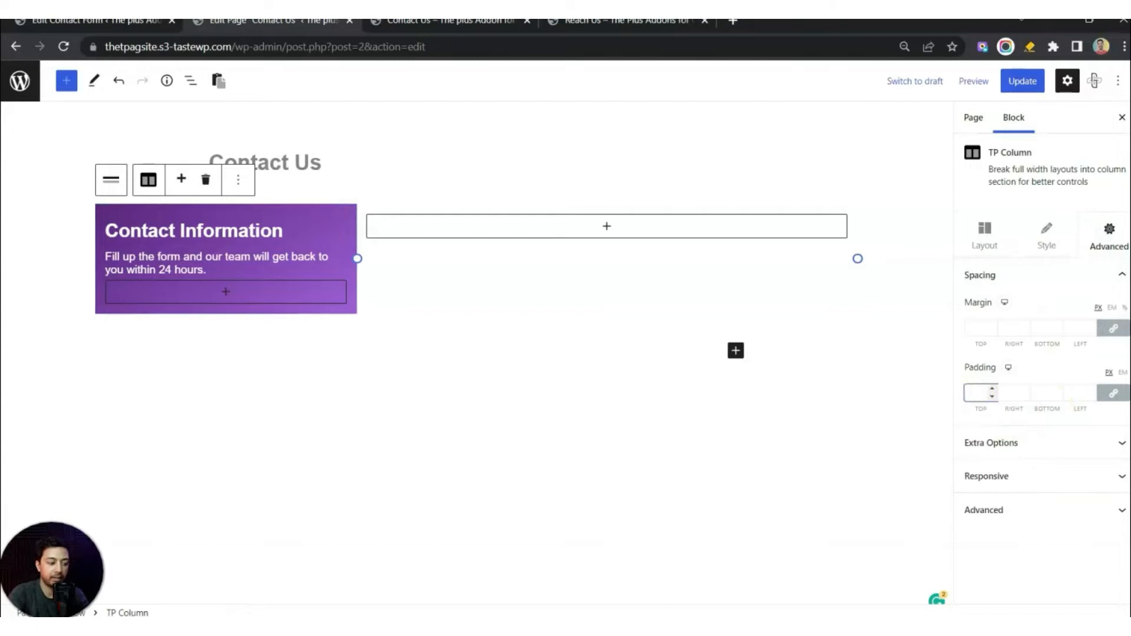
pyautogui.write('25')
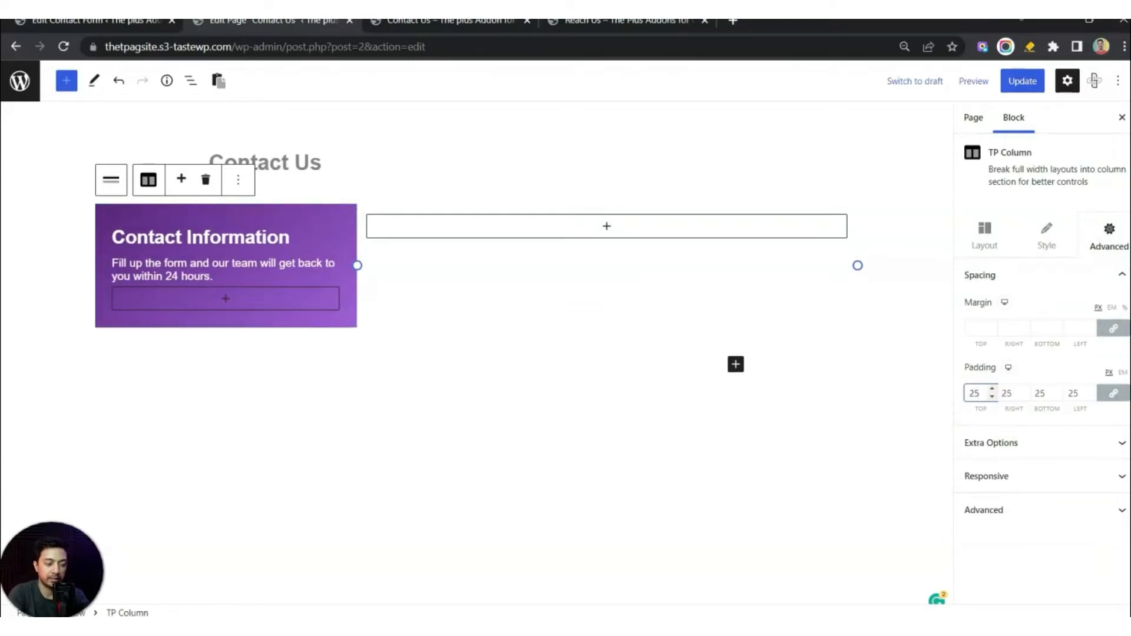
# - Add a TP Stylish List block below the heading in the purple column
pyautogui.click(214, 310)
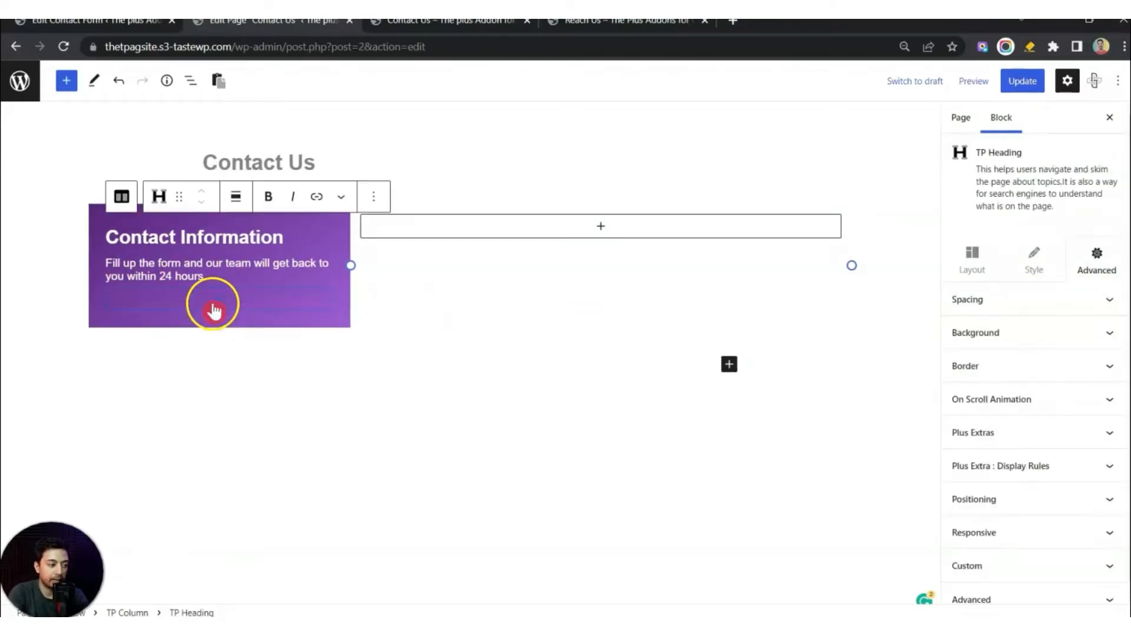
pyautogui.click(223, 301)
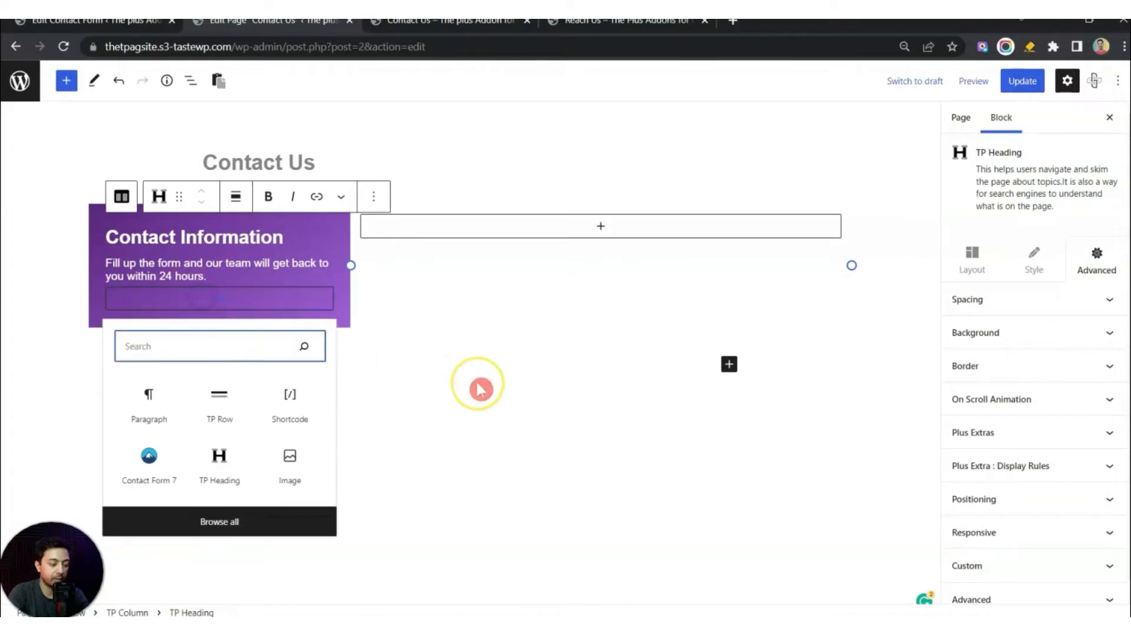
pyautogui.write('stylish')
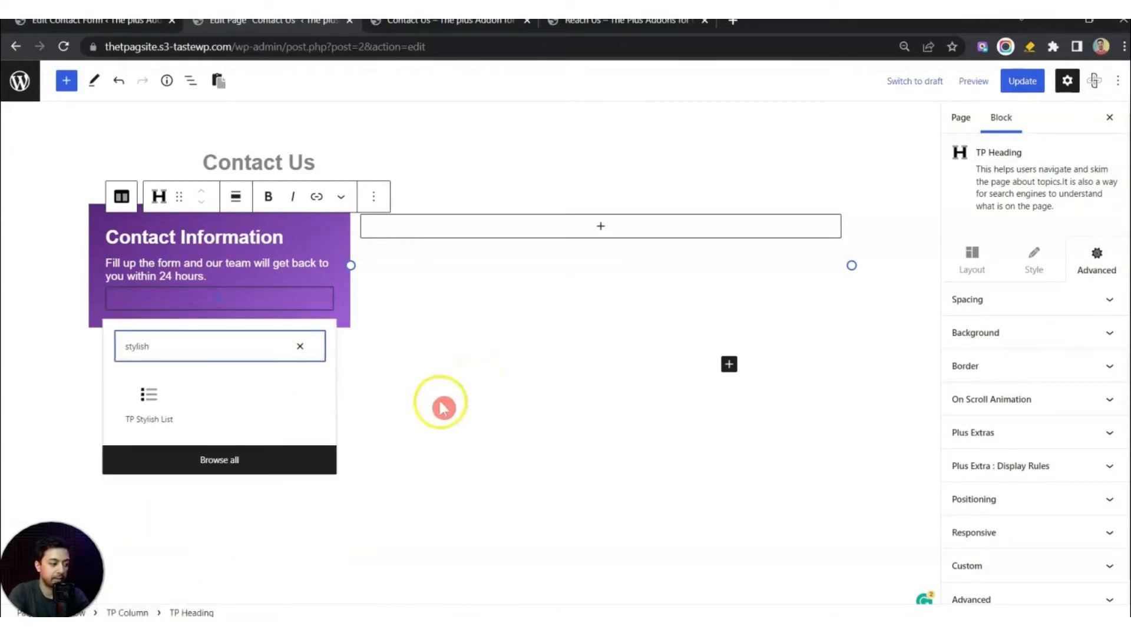
pyautogui.click(162, 419)
# - Change the color of the stylish list's icons to a light peach
pyautogui.click(1036, 247)
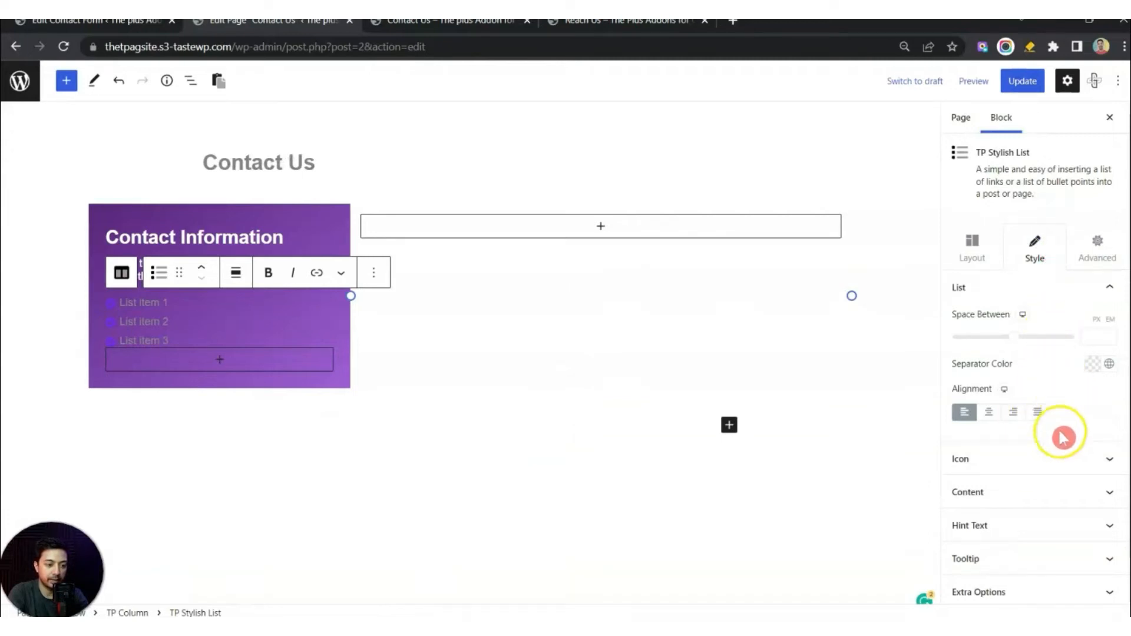
pyautogui.click(1006, 467)
pyautogui.click(1090, 412)
pyautogui.click(982, 322)
pyautogui.click(1013, 176)
pyautogui.moveTo(1013, 173); pyautogui.dragTo(1013, 162)
pyautogui.click(1020, 416)
# - Change the stylish list's content text color to near white
pyautogui.scroll(-3, 1019, 419)
pyautogui.click(1010, 469)
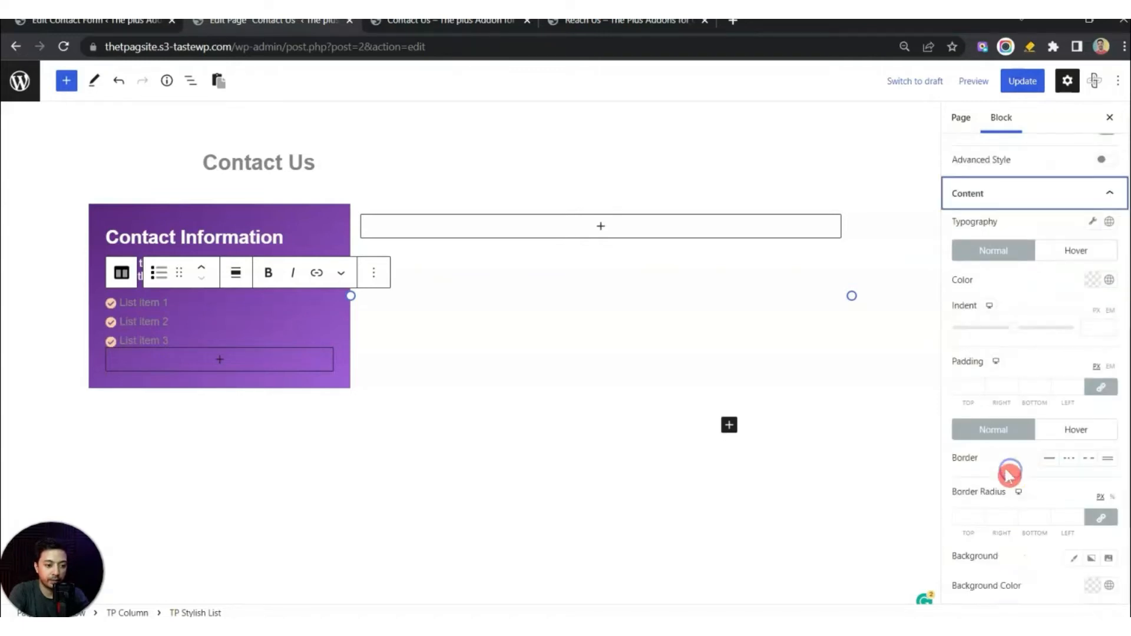
pyautogui.scroll(-1, 1093, 194)
pyautogui.click(1093, 201)
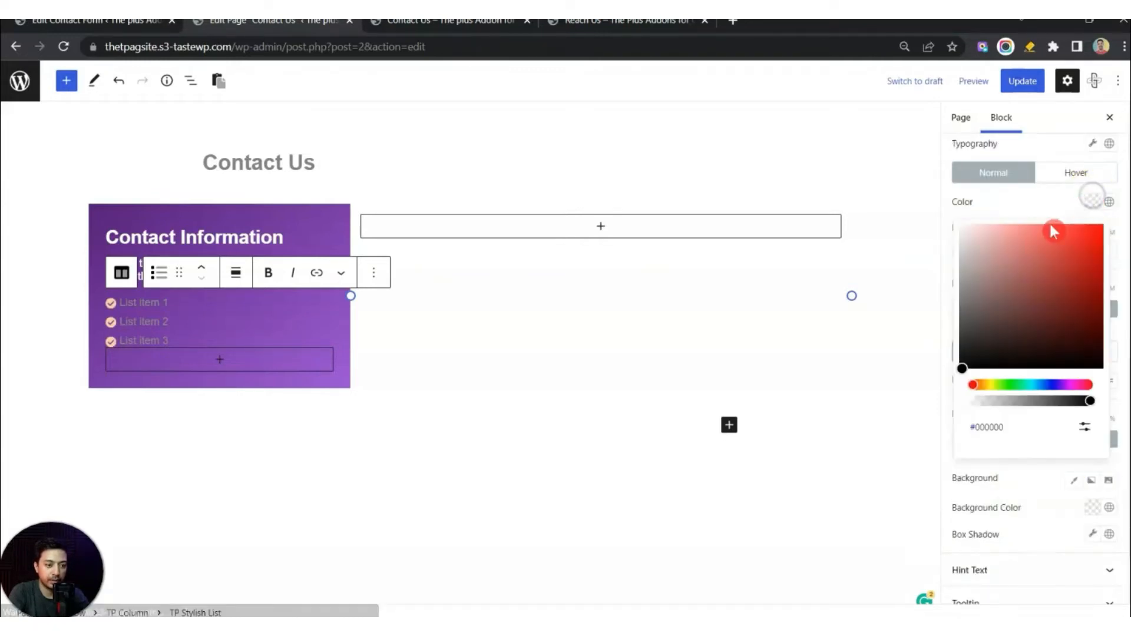
pyautogui.click(955, 235)
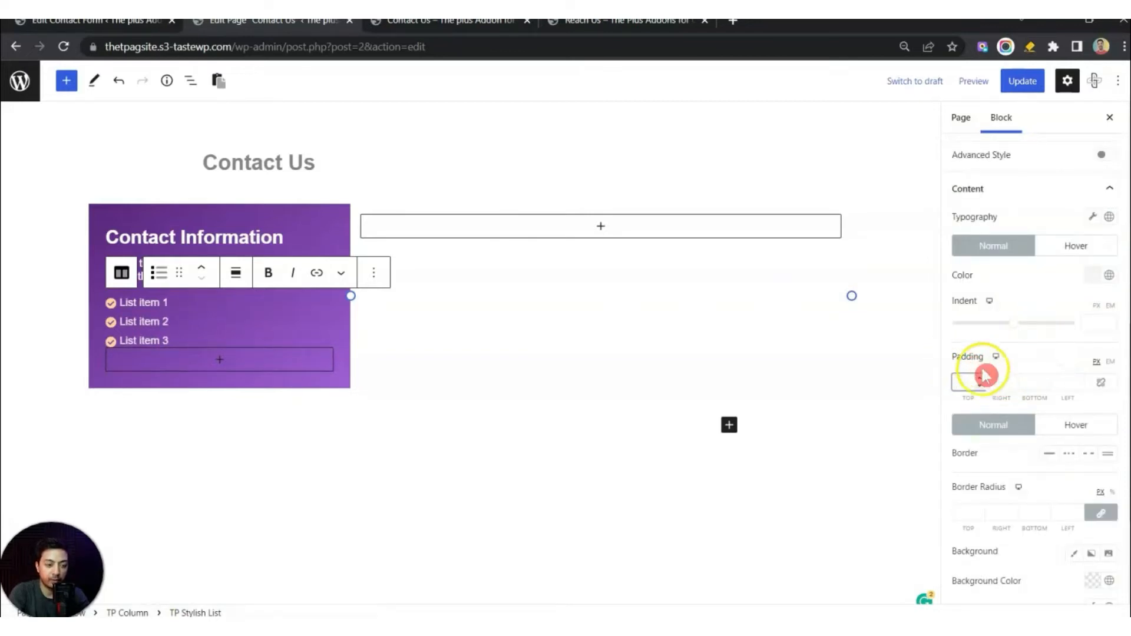
# - Unlink the list content's padding sides and set the top and bottom padding to 10 px
pyautogui.click(1106, 384)
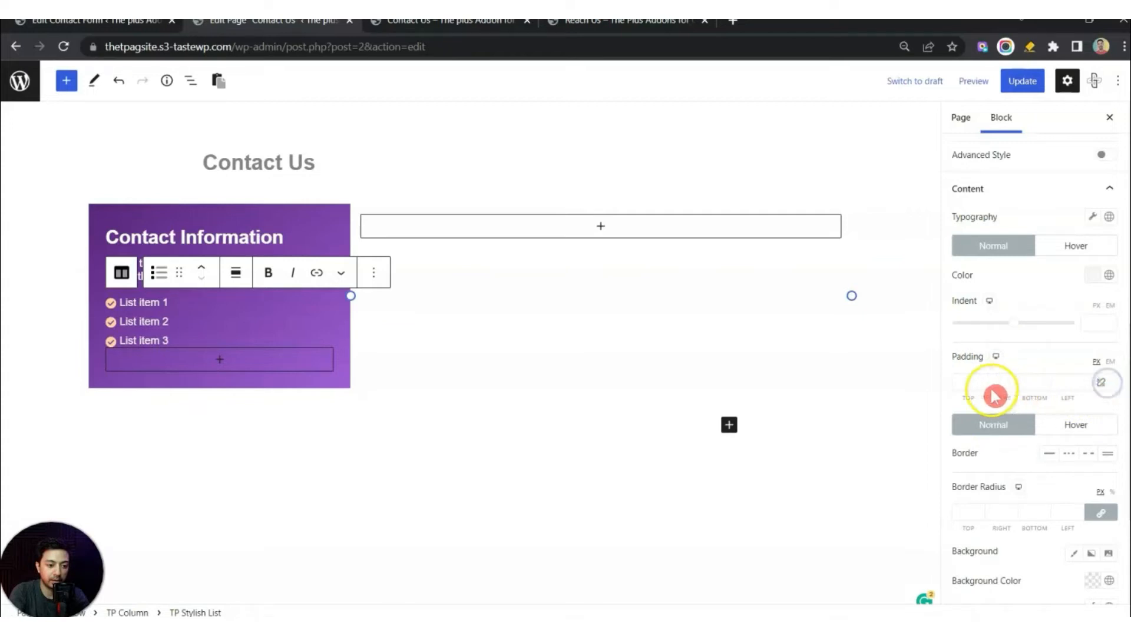
pyautogui.write('10')
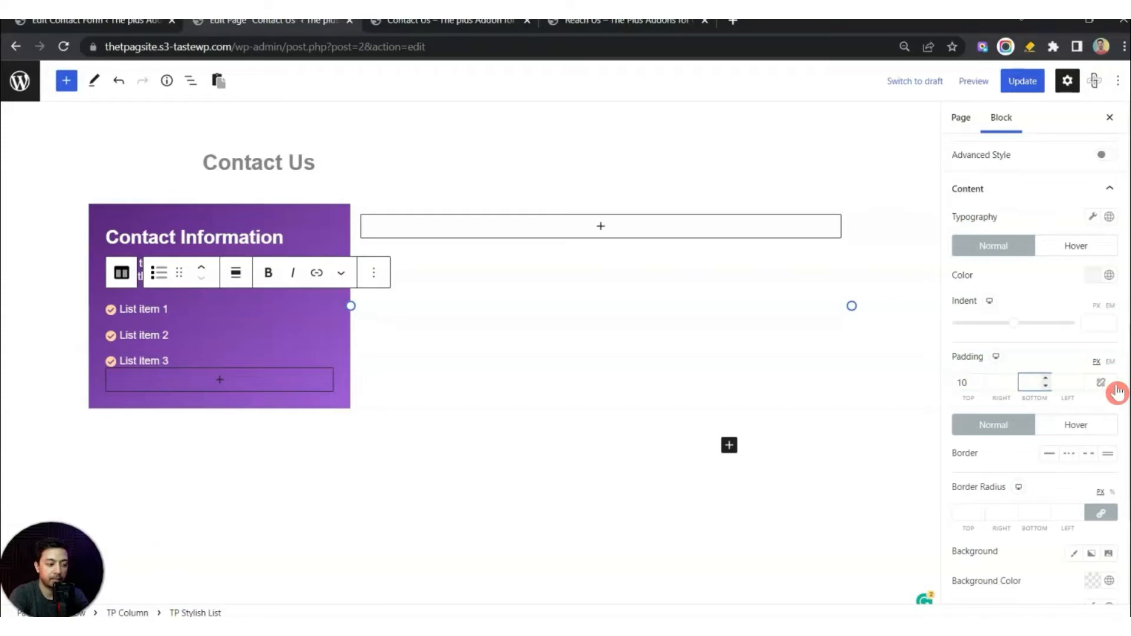
pyautogui.write('10')
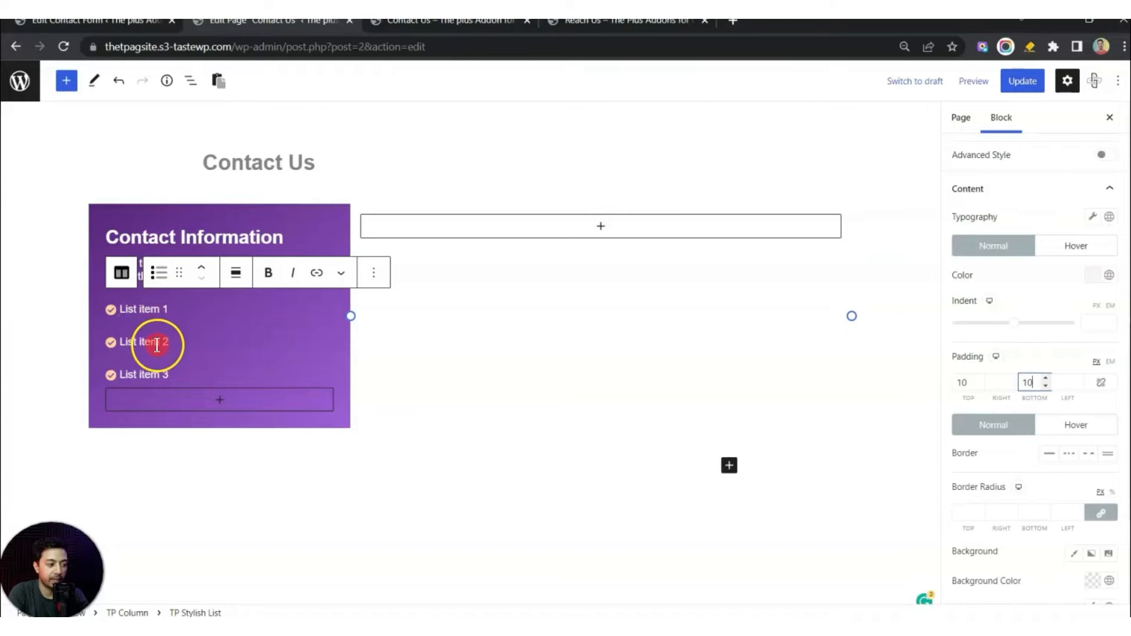
# - Replace the first list item's text with the phone number copied from the reference contact page
pyautogui.scroll(7, 1018, 333)
pyautogui.scroll(3, 1017, 327)
pyautogui.click(981, 258)
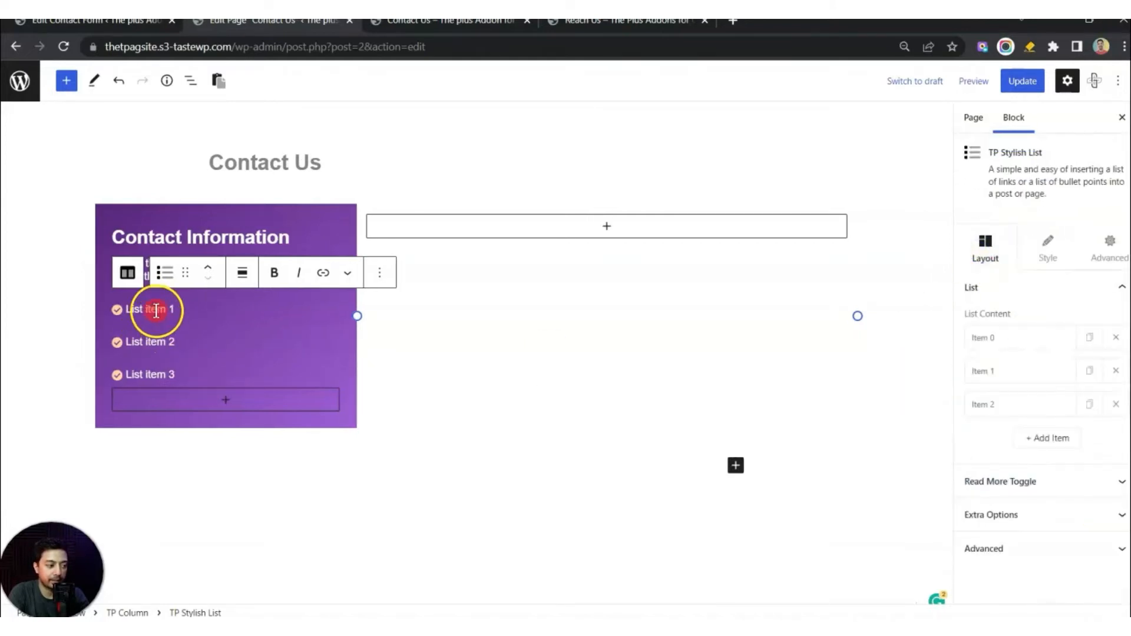
pyautogui.click(1015, 345)
pyautogui.click(1004, 396)
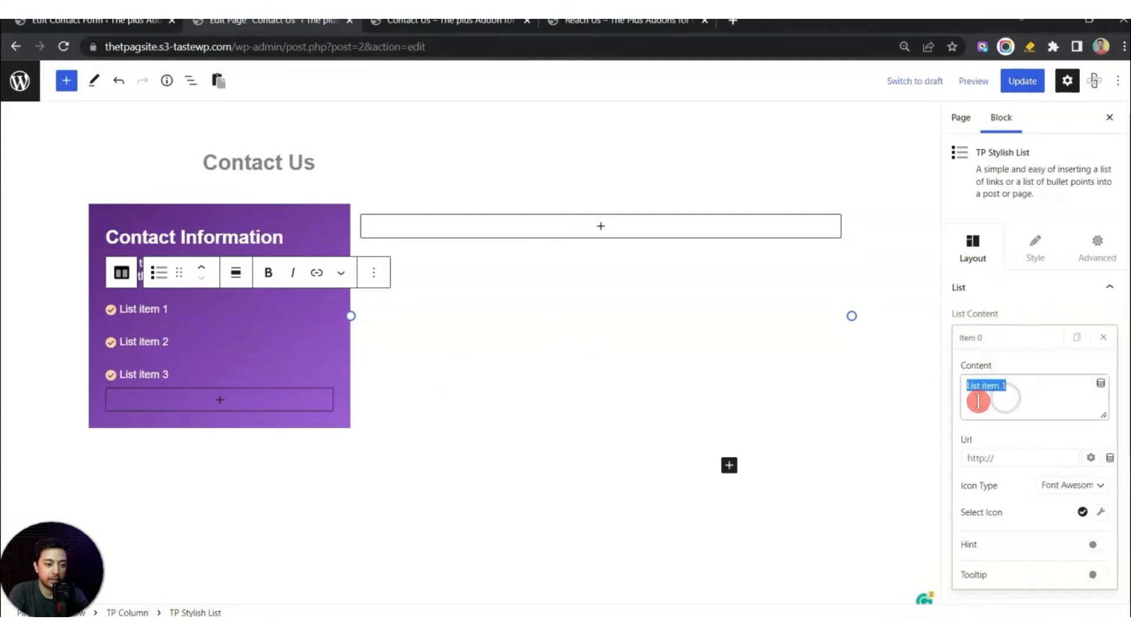
pyautogui.click(631, 21)
pyautogui.click(337, 252)
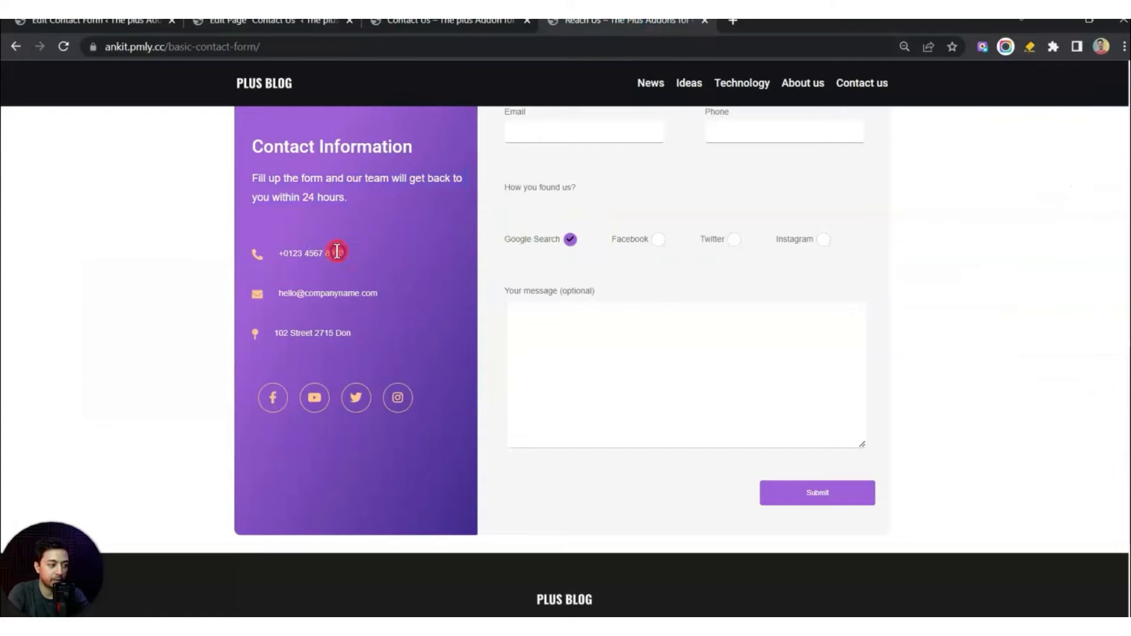
pyautogui.hotkey('ctrl', 'c')
pyautogui.click(227, 24)
pyautogui.moveTo(1014, 387); pyautogui.dragTo(961, 431)
pyautogui.hotkey('ctrl', 'v')
# - Set the first list item's icon to a phone handset, searching the icons for "phone"
pyautogui.click(1104, 513)
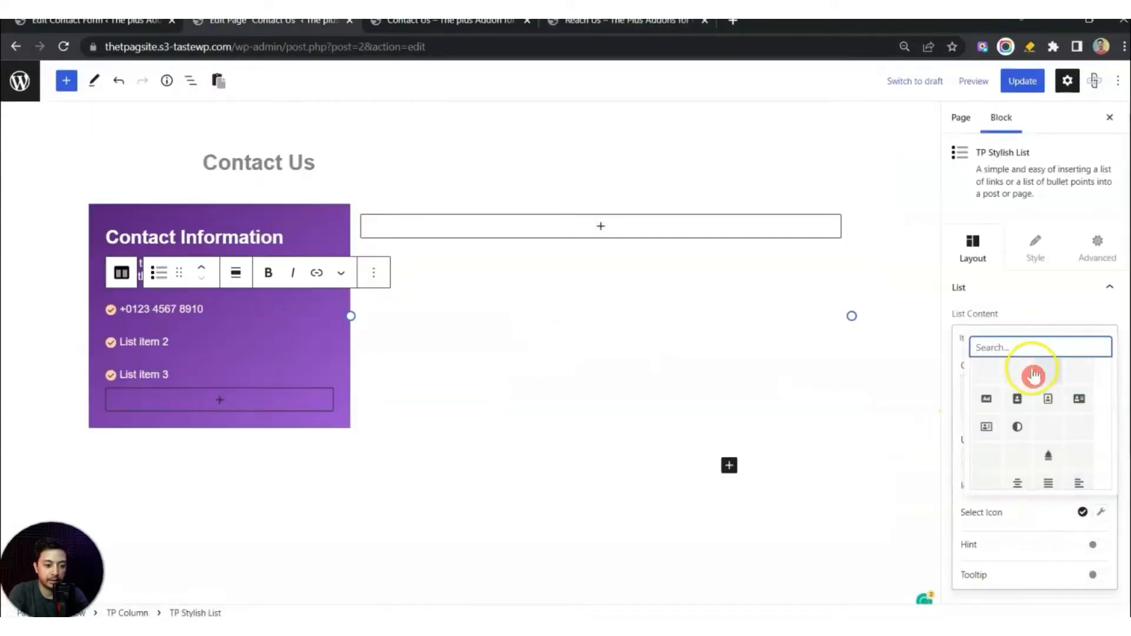
pyautogui.click(1018, 350)
pyautogui.write('phone')
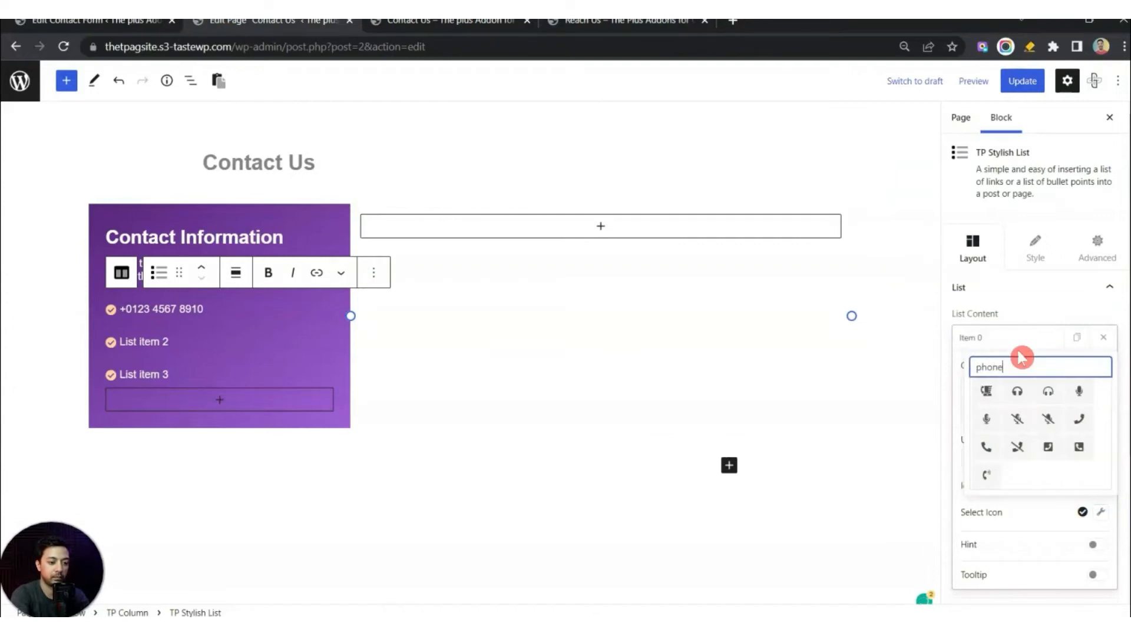
pyautogui.click(986, 451)
# - Replace the second list item's text with the e-mail address copied from the reference contact page
pyautogui.click(1010, 378)
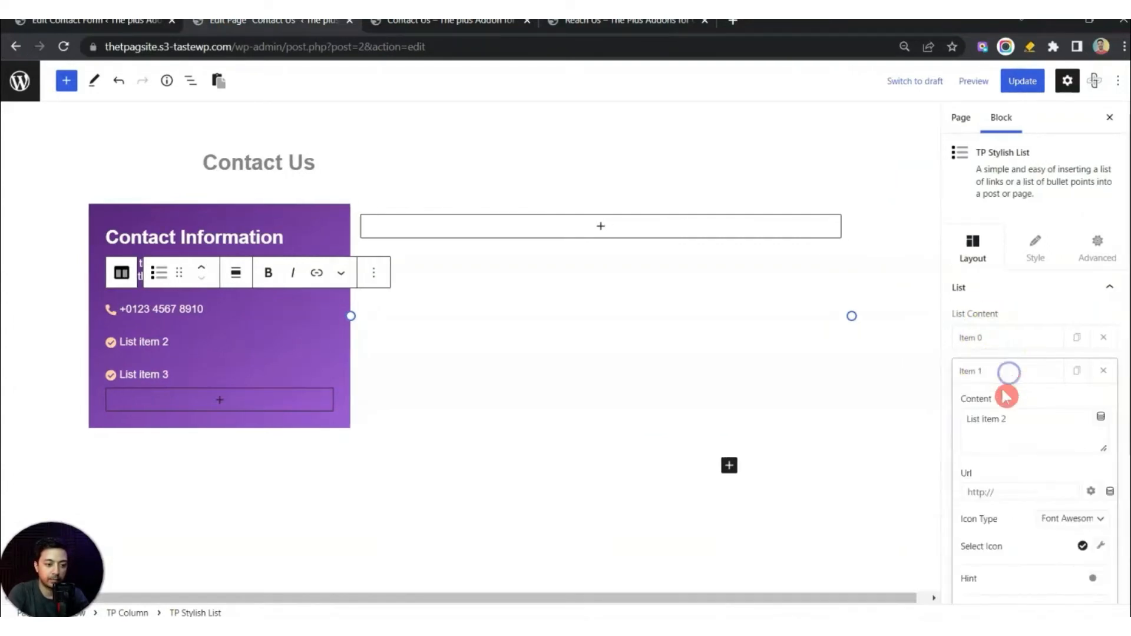
pyautogui.click(649, 22)
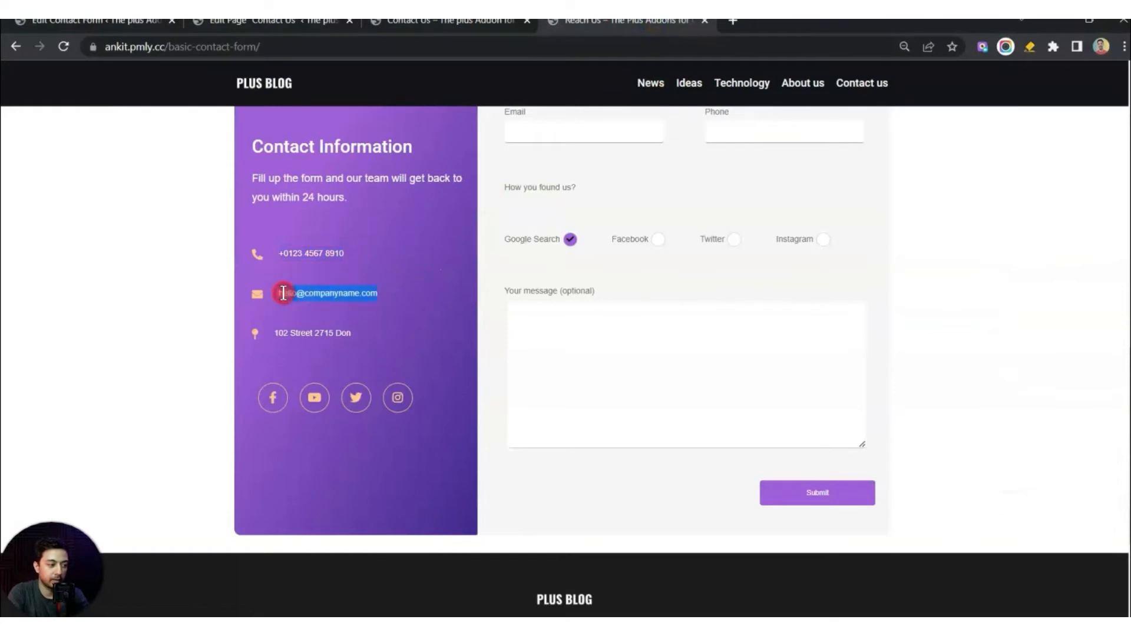
pyautogui.click(222, 23)
pyautogui.click(977, 416)
pyautogui.hotkey('ctrl', 'a')
pyautogui.hotkey('ctrl', 'v')
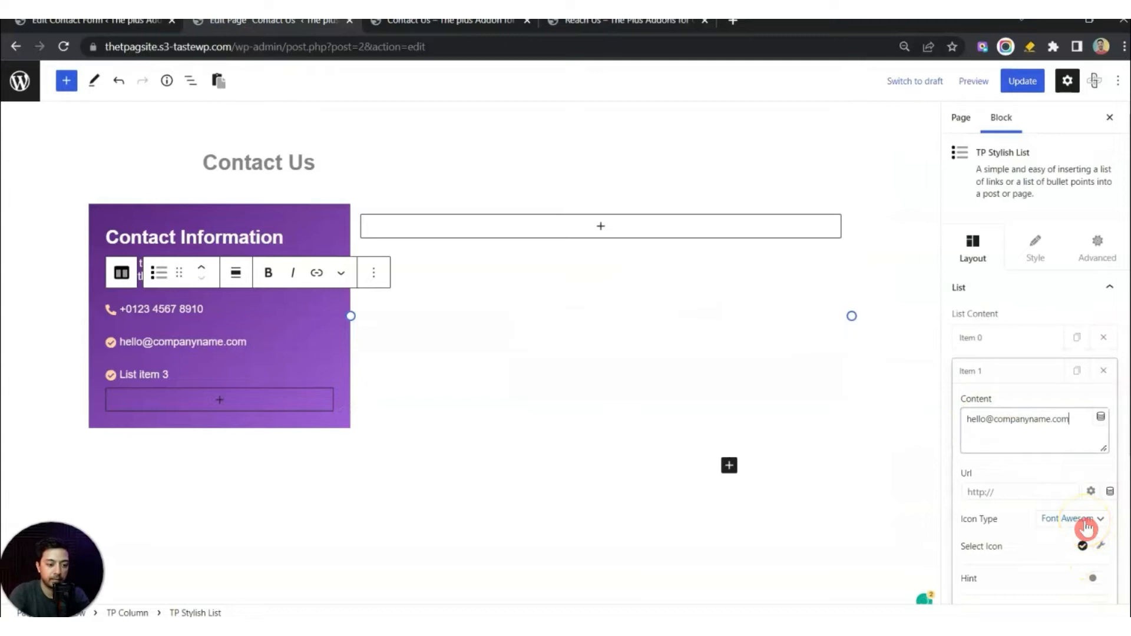
# - Set the second list item's icon to an envelope, searching the icons for "env"
pyautogui.click(1099, 546)
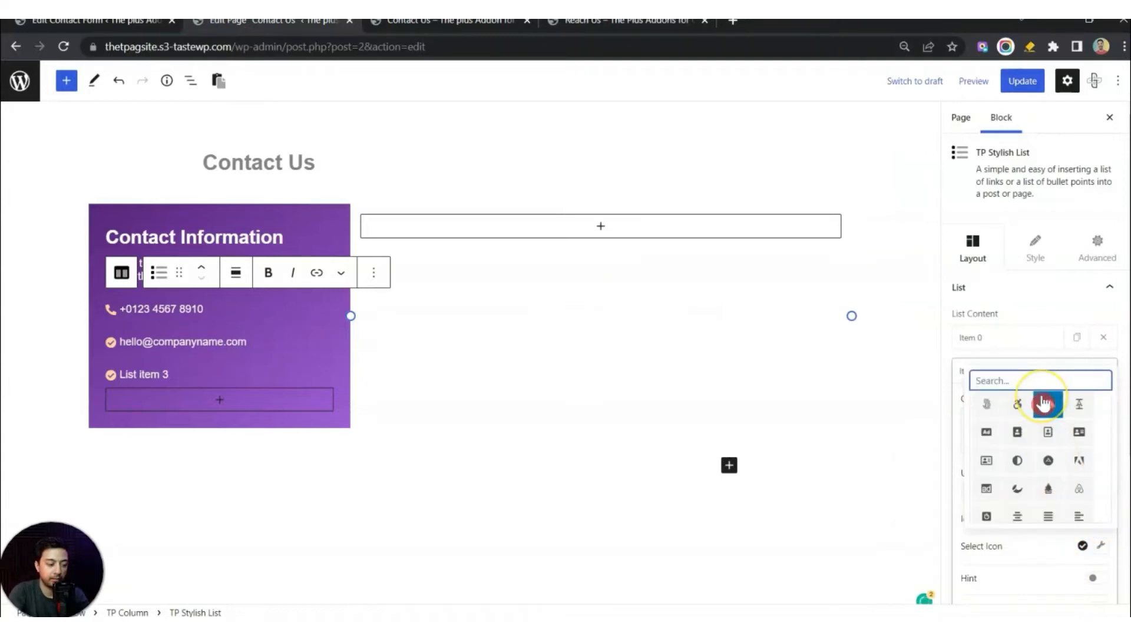
pyautogui.write('env')
pyautogui.click(987, 405)
pyautogui.click(996, 300)
# - Replace the third list item's text with the street address copied from the reference contact page
pyautogui.click(1001, 404)
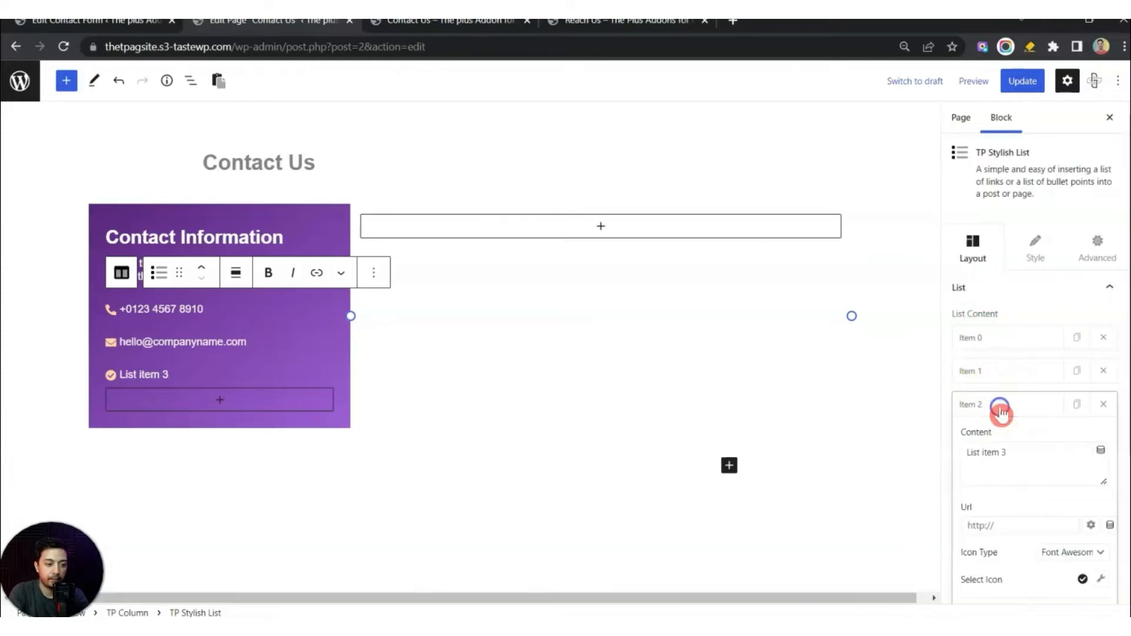
pyautogui.click(612, 21)
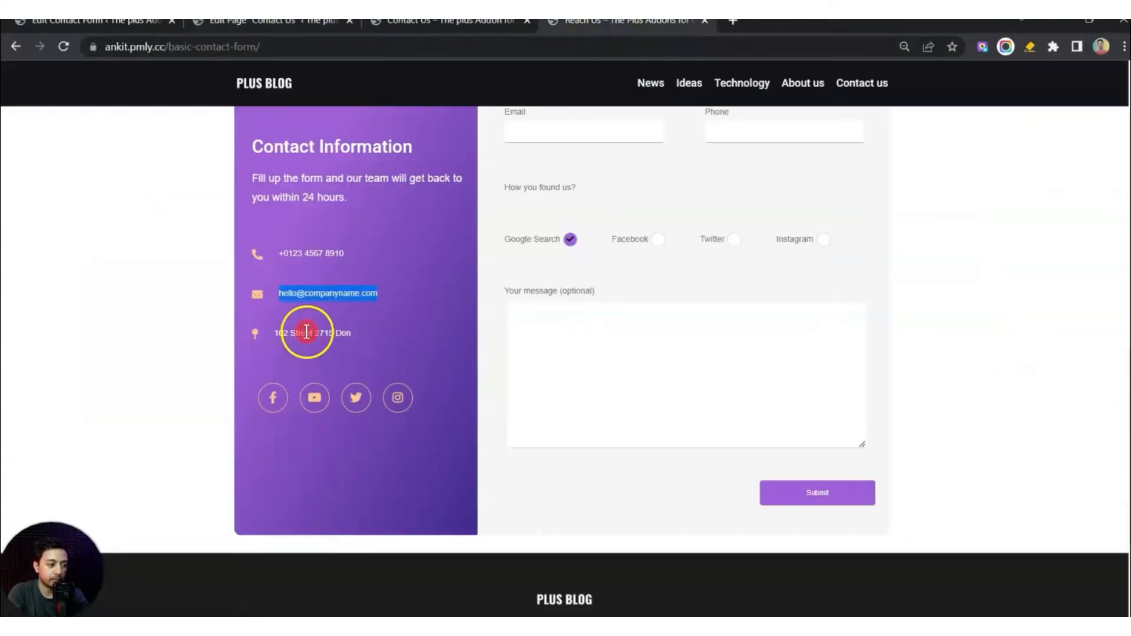
pyautogui.click(253, 22)
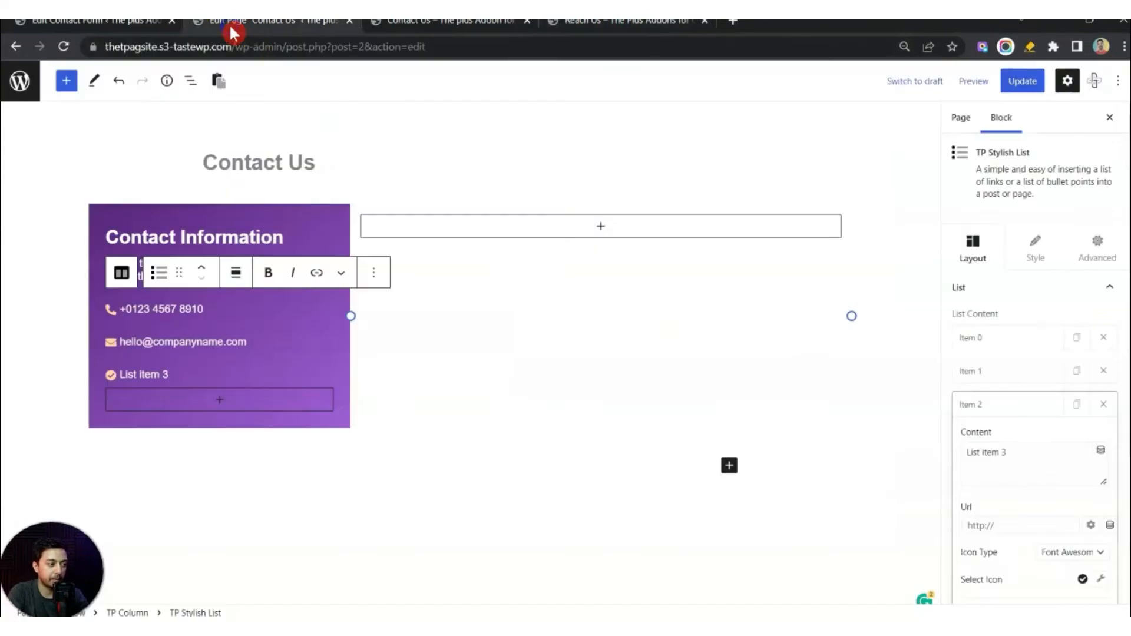
pyautogui.tripleClick(1013, 449)
pyautogui.hotkey('ctrl', 'v')
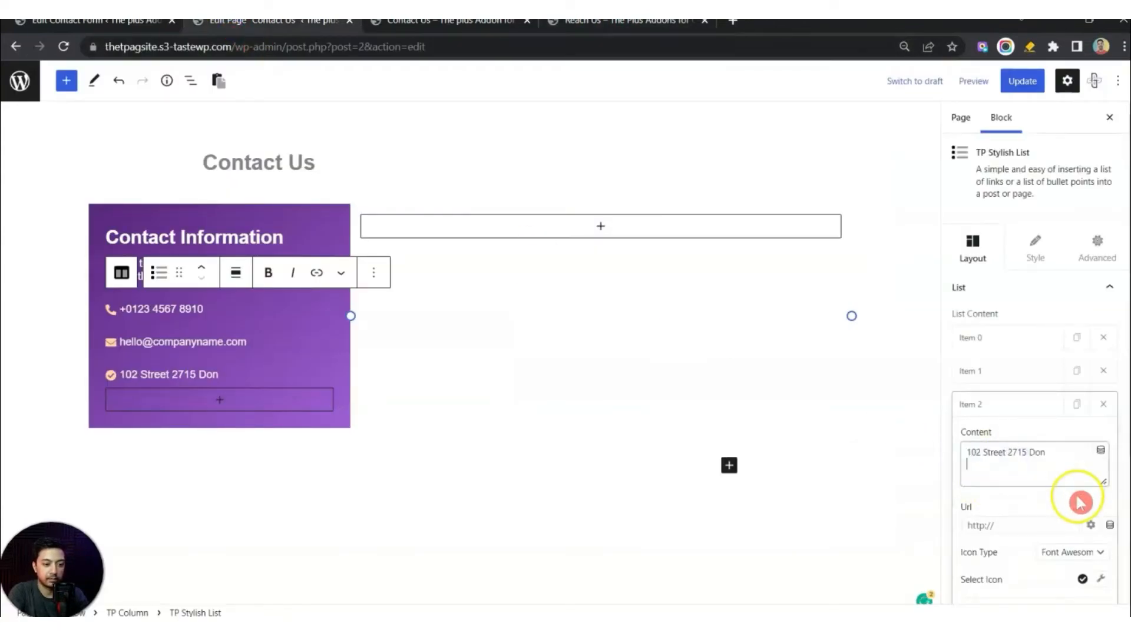
pyautogui.scroll(-2, 1088, 530)
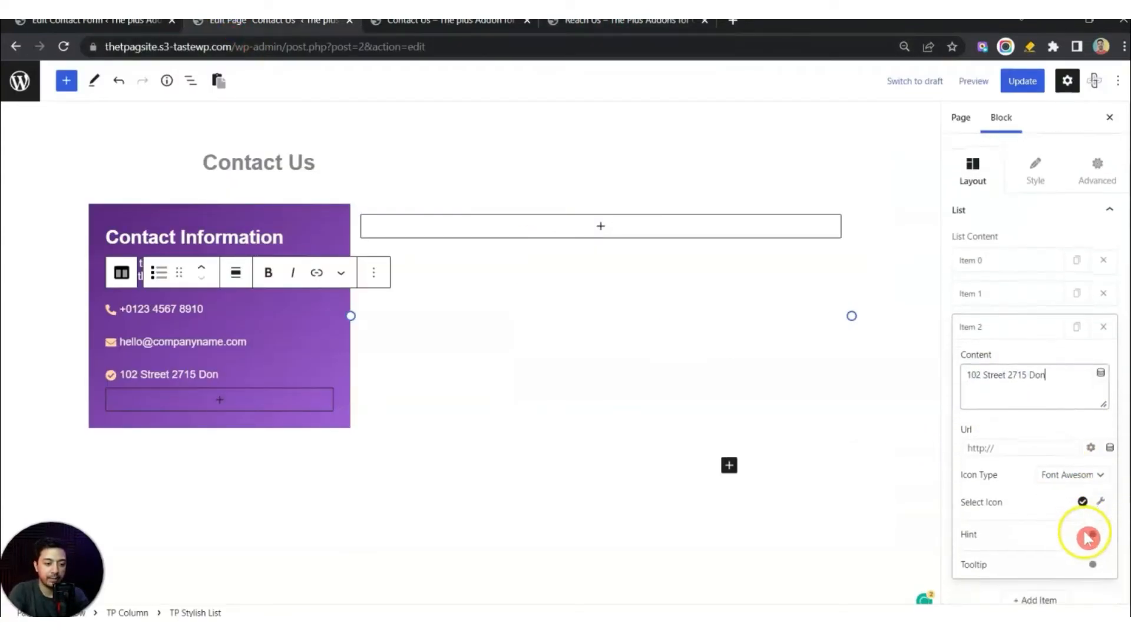
# - Set the third list item's icon to a map pin, searching the icons for "pin"
pyautogui.click(1100, 499)
pyautogui.click(1002, 337)
pyautogui.write('pin')
pyautogui.click(1017, 406)
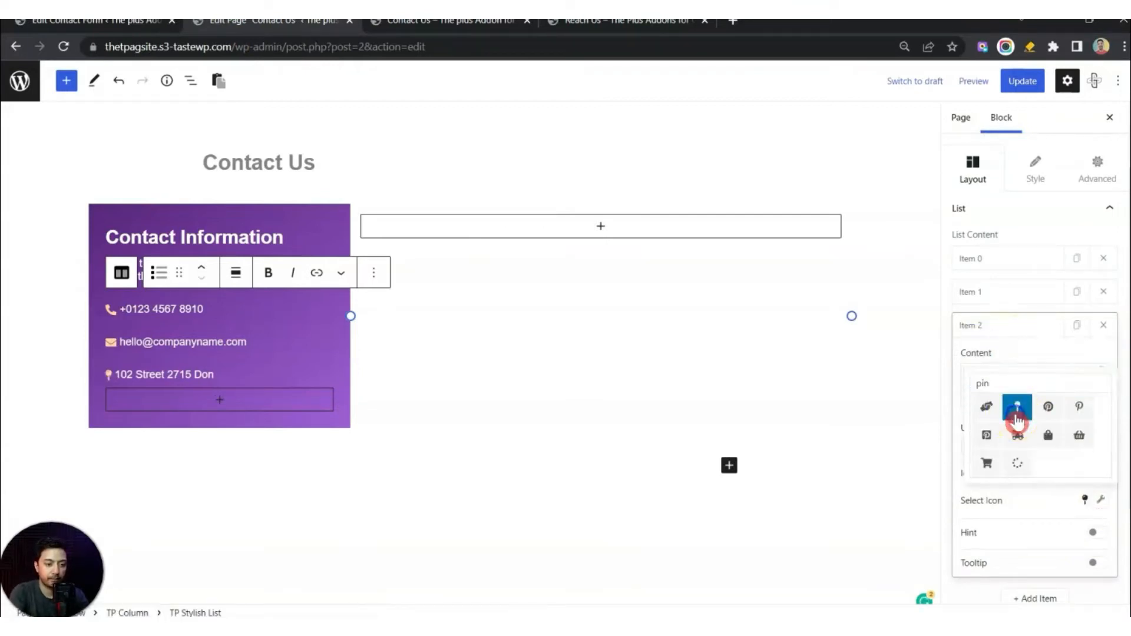
pyautogui.click(1017, 484)
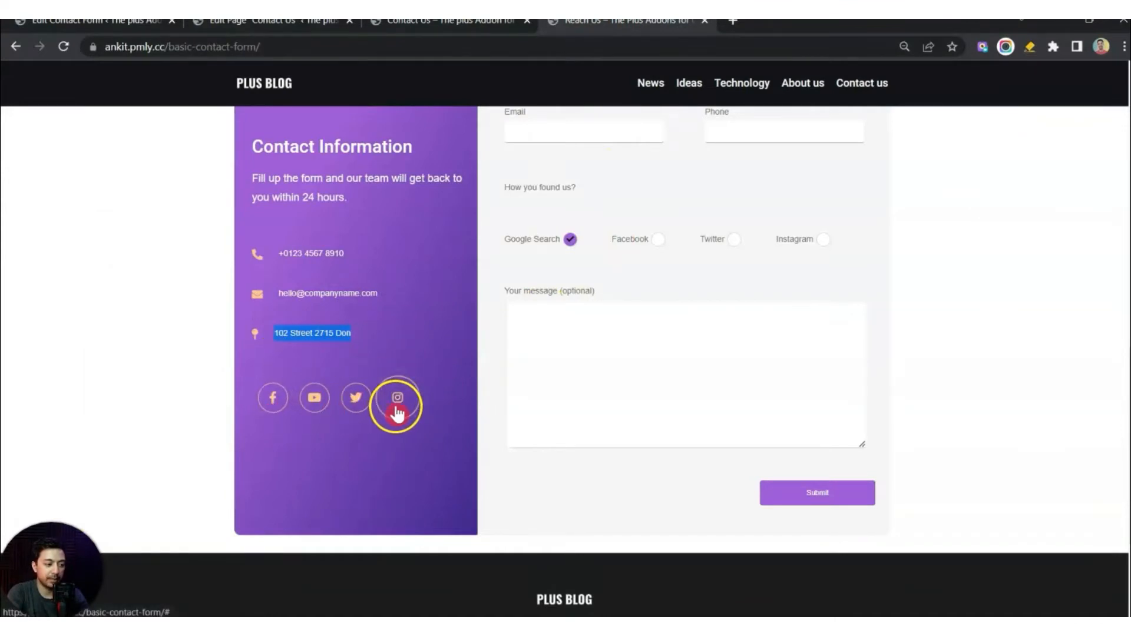
# - Add a TP Social Icon block below the contact list in the purple column, searching the blocks for "tp social"
pyautogui.click(267, 21)
pyautogui.click(219, 405)
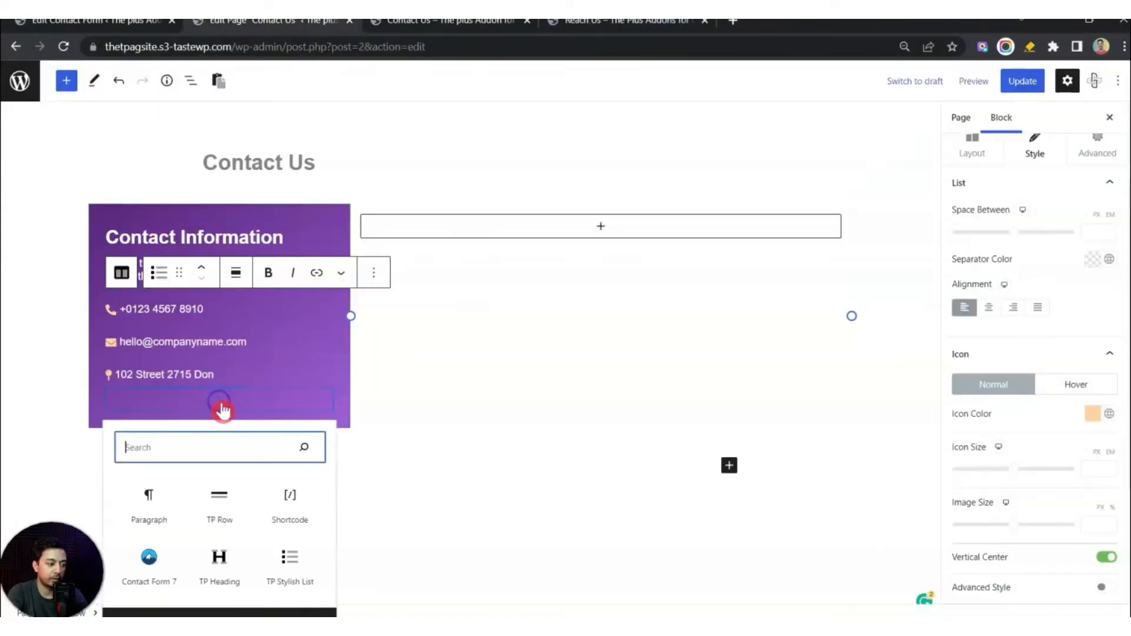
pyautogui.click(588, 373)
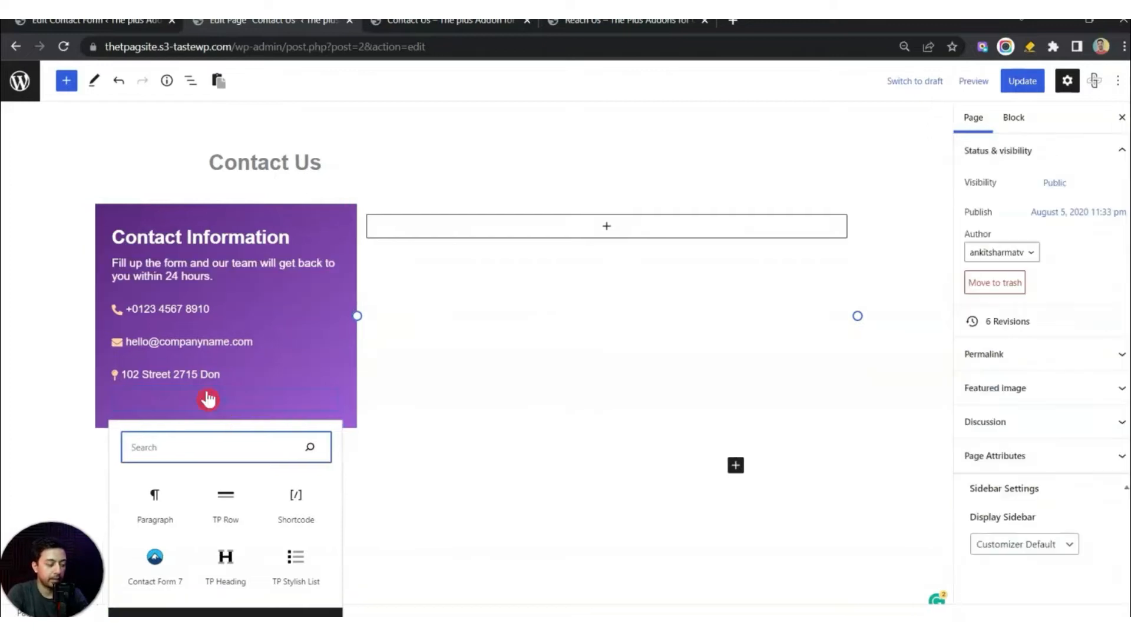
pyautogui.write('tp s')
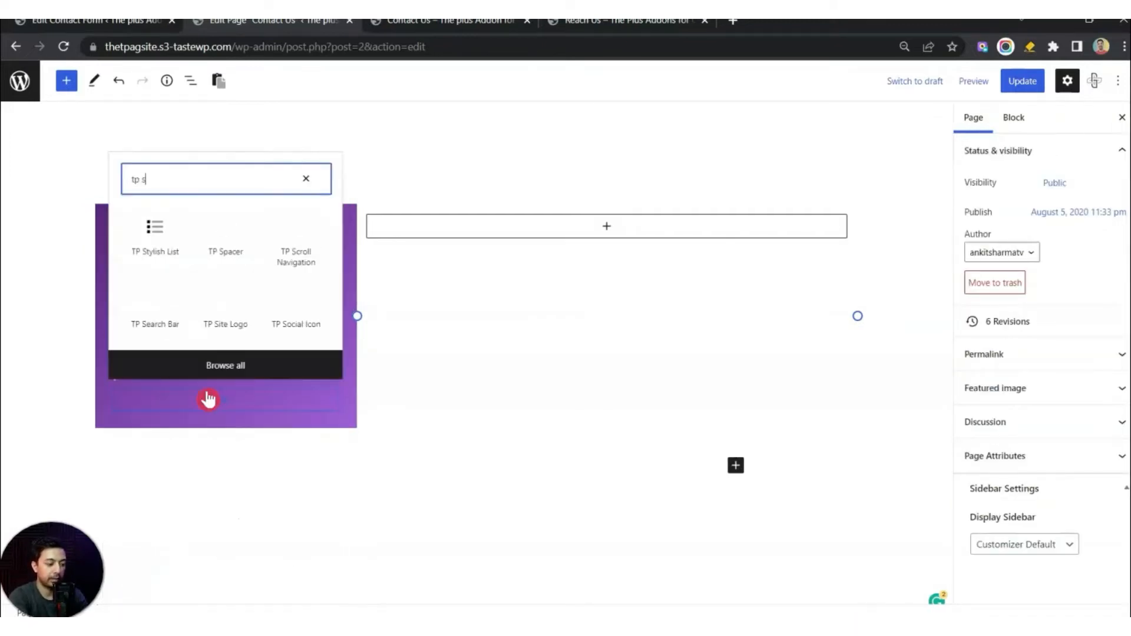
pyautogui.write('ocial')
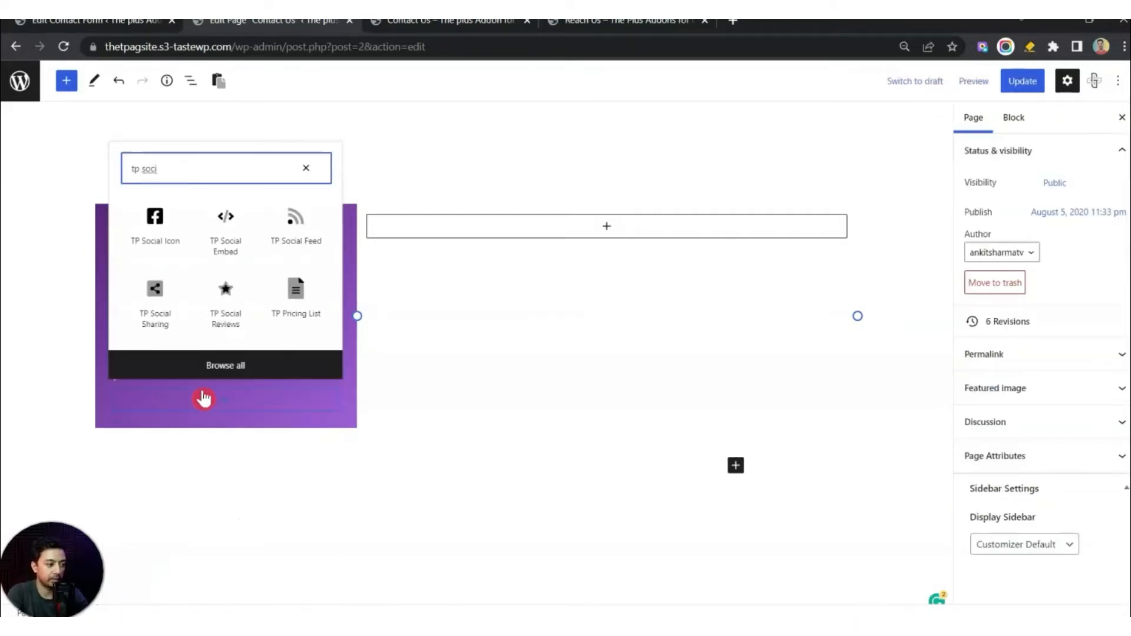
pyautogui.click(150, 252)
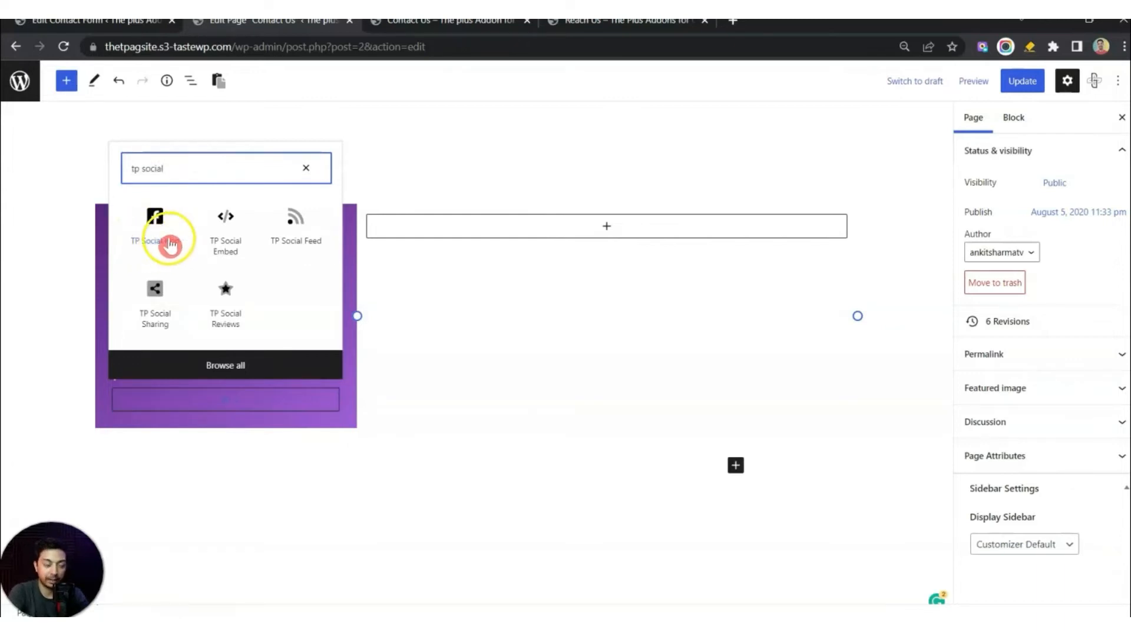
pyautogui.click(167, 232)
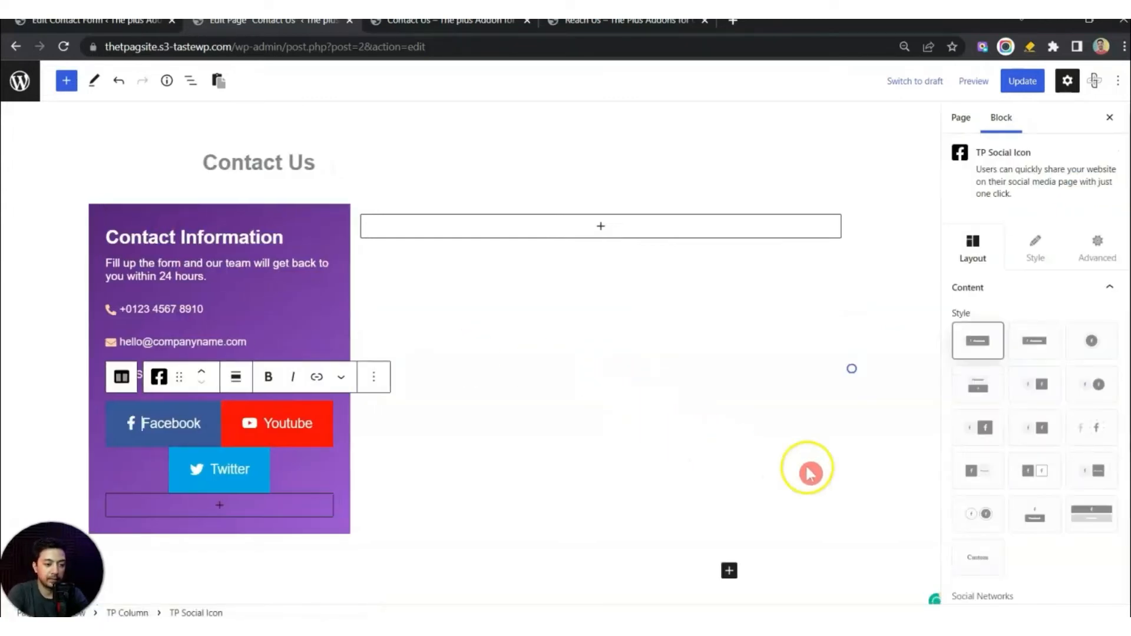
# - Change the social icon block to the circular icon-only style
pyautogui.scroll(-1, 1097, 454)
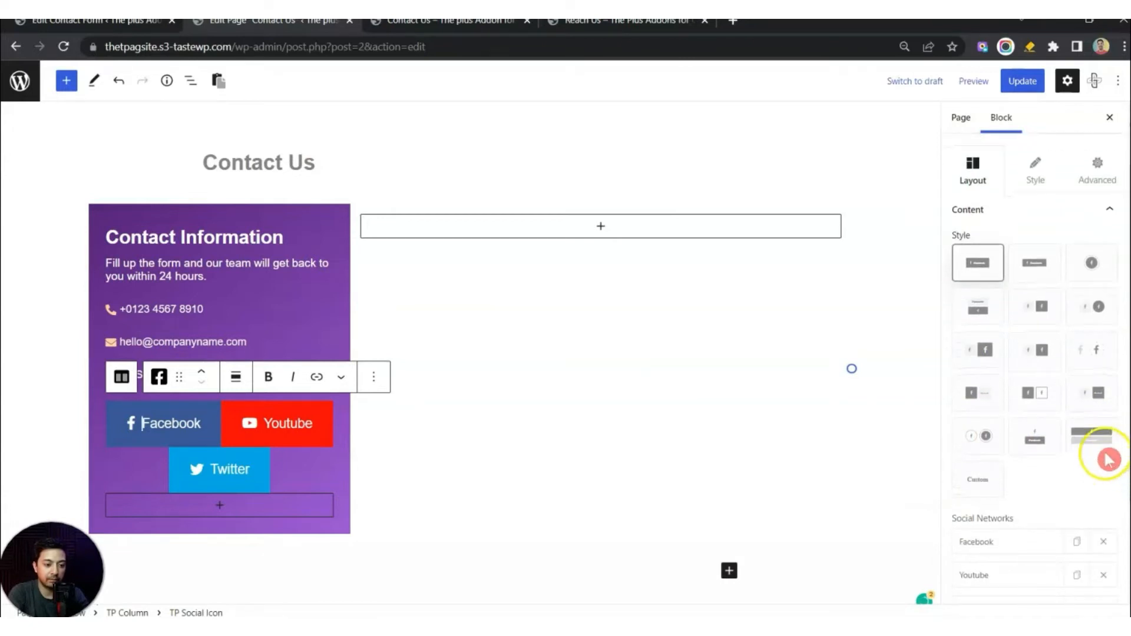
pyautogui.click(1094, 316)
pyautogui.click(1000, 448)
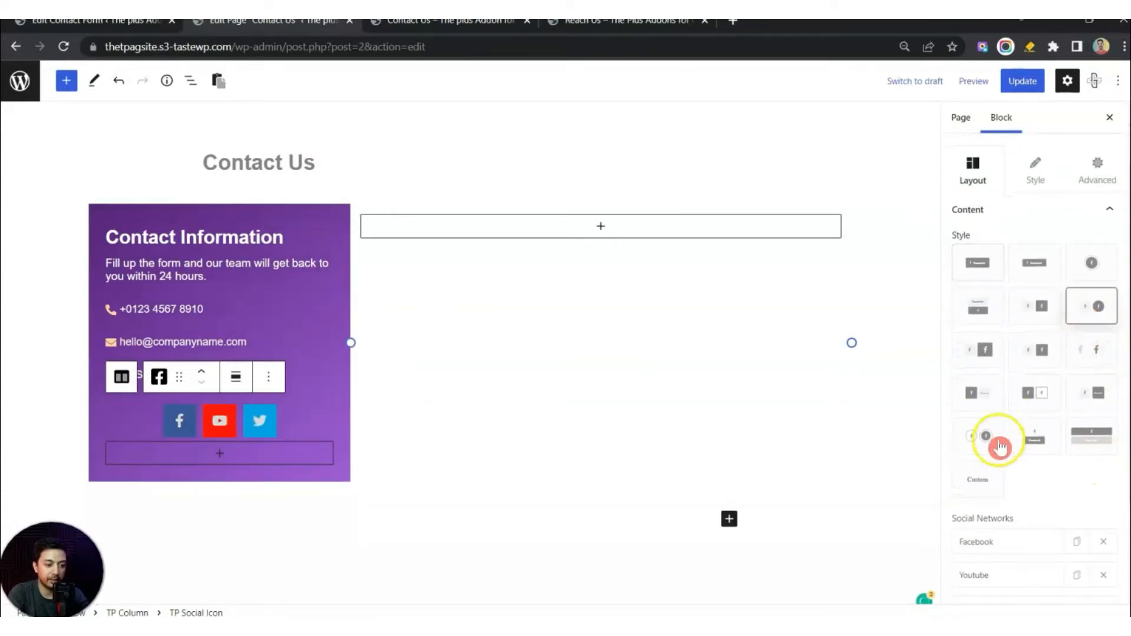
# - Make the Facebook network's normal background color fully transparent
pyautogui.scroll(-2, 1078, 471)
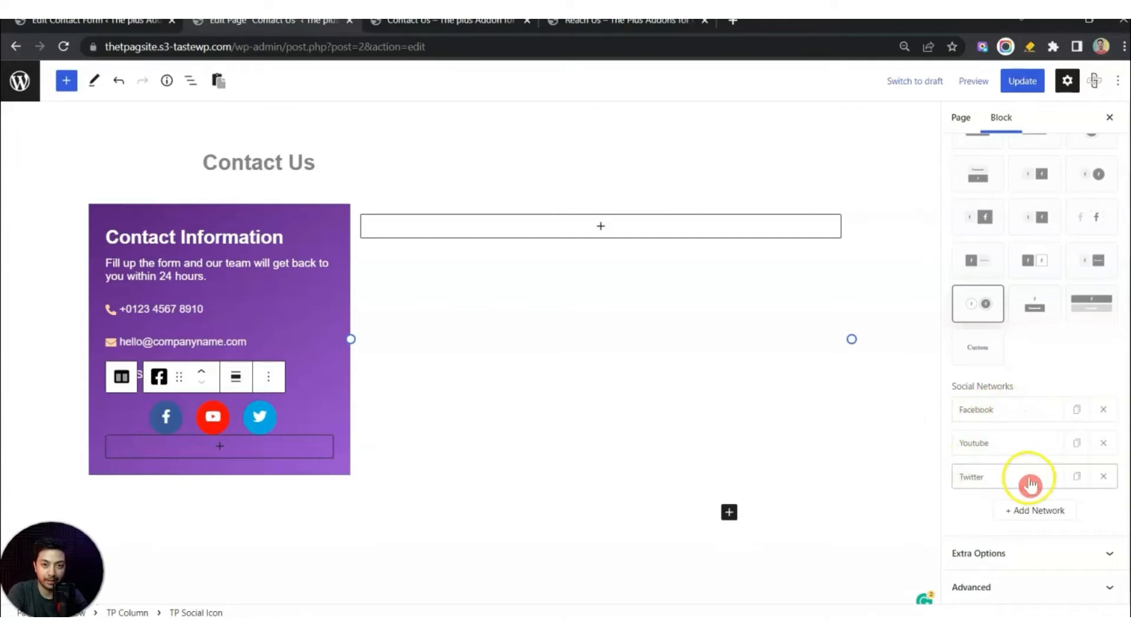
pyautogui.click(1000, 410)
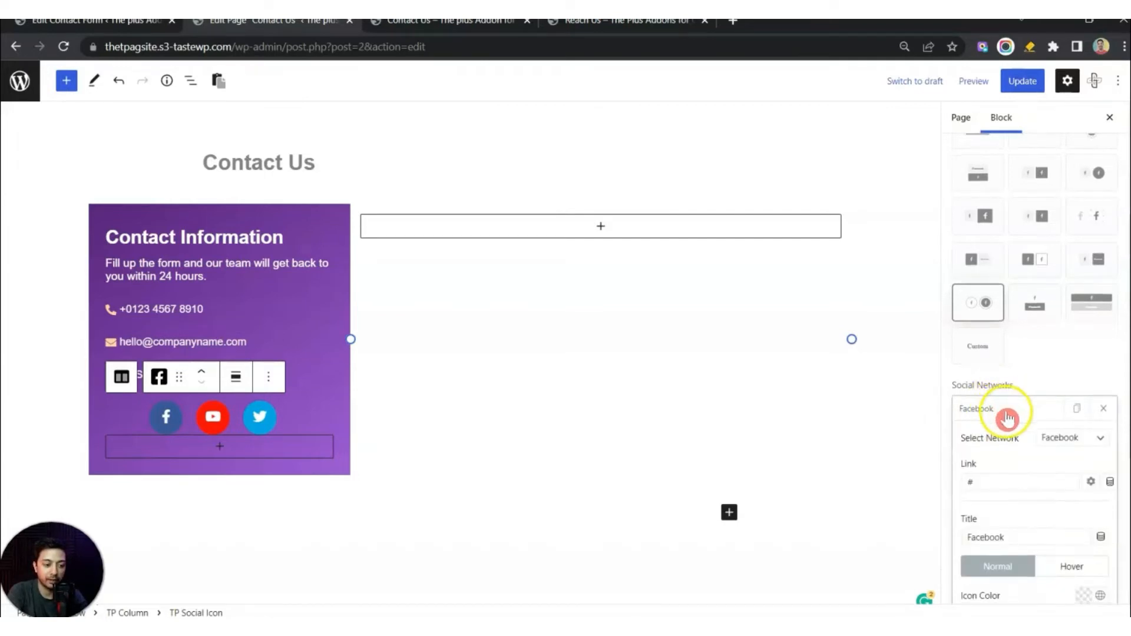
pyautogui.scroll(-2, 1007, 415)
pyautogui.moveTo(1005, 406); pyautogui.dragTo(960, 408)
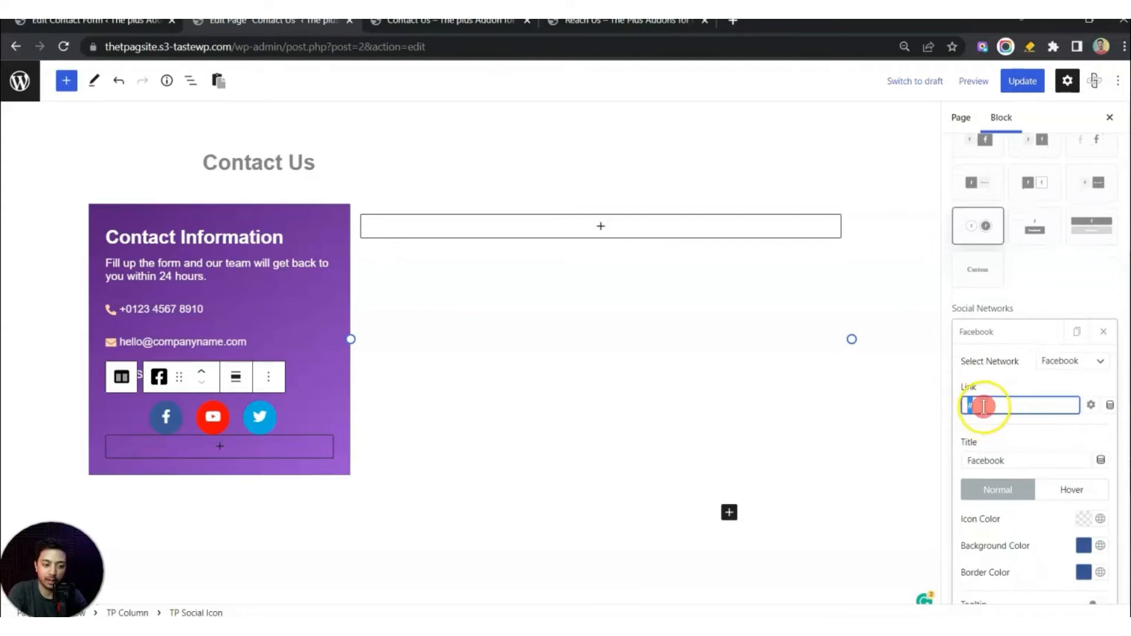
pyautogui.scroll(-4, 995, 421)
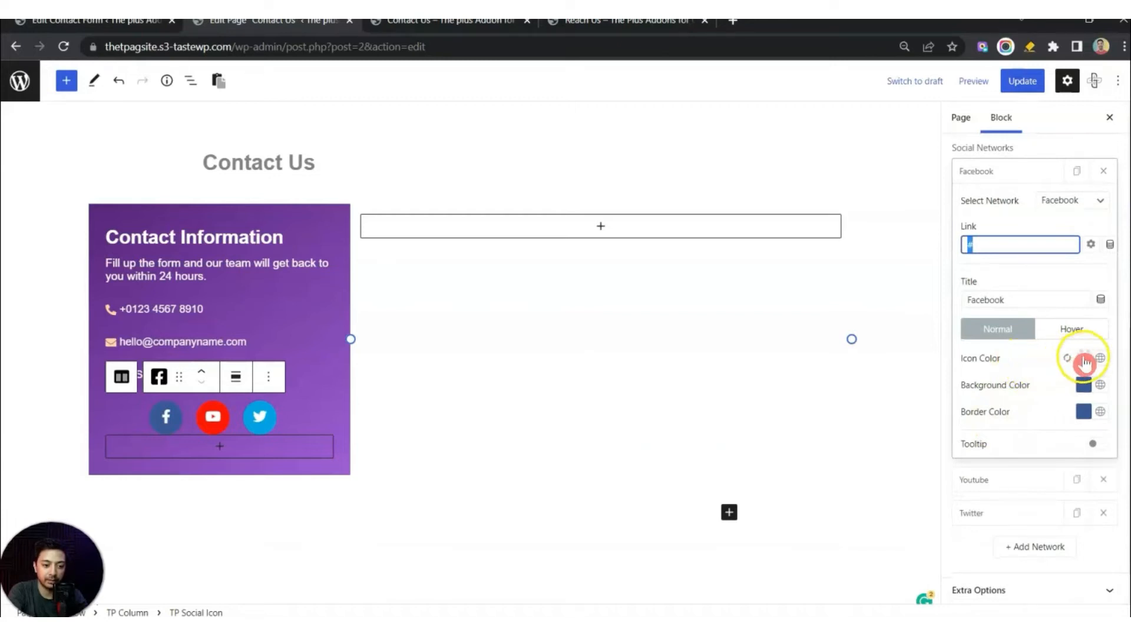
pyautogui.click(1085, 388)
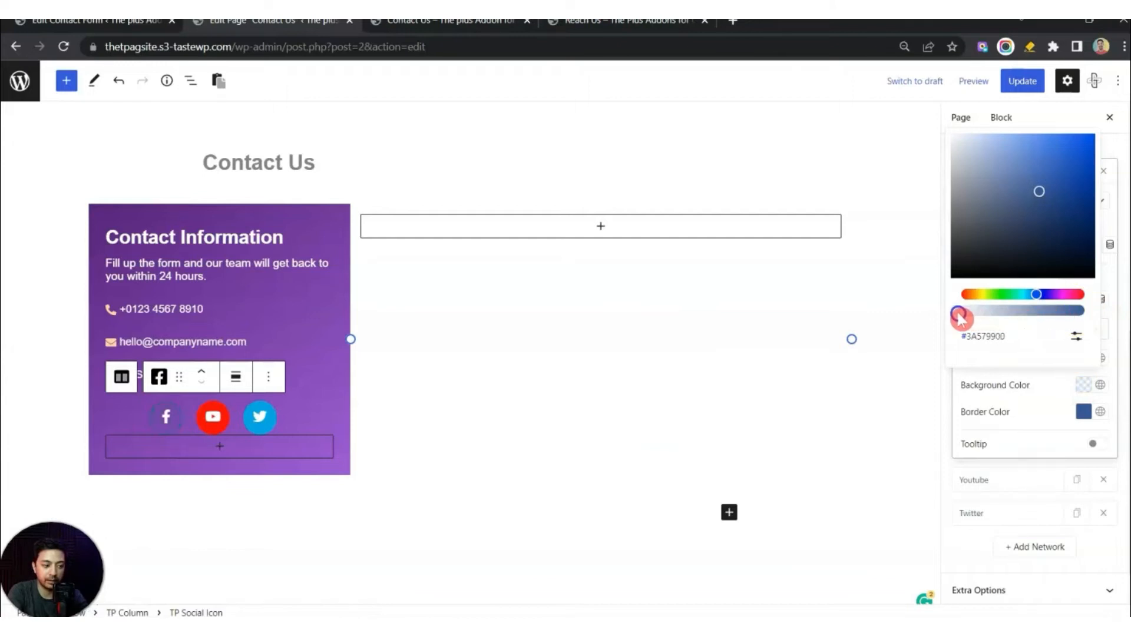
# - Set the Facebook network's border color and icon color to #ffd2a2
pyautogui.click(1084, 411)
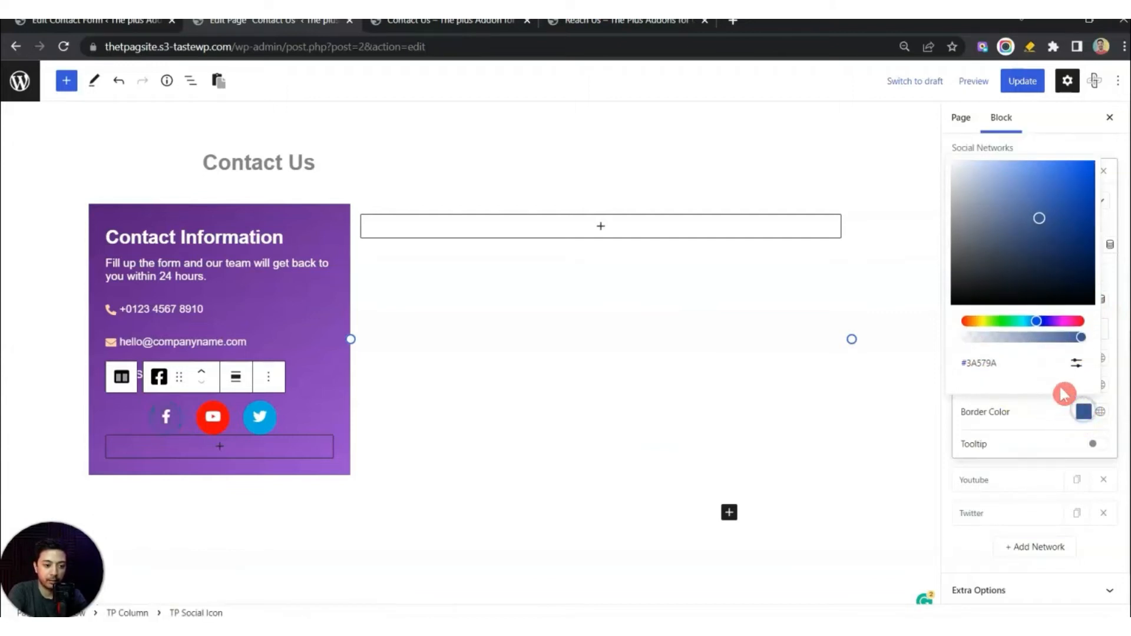
pyautogui.click(1076, 363)
pyautogui.click(1012, 371)
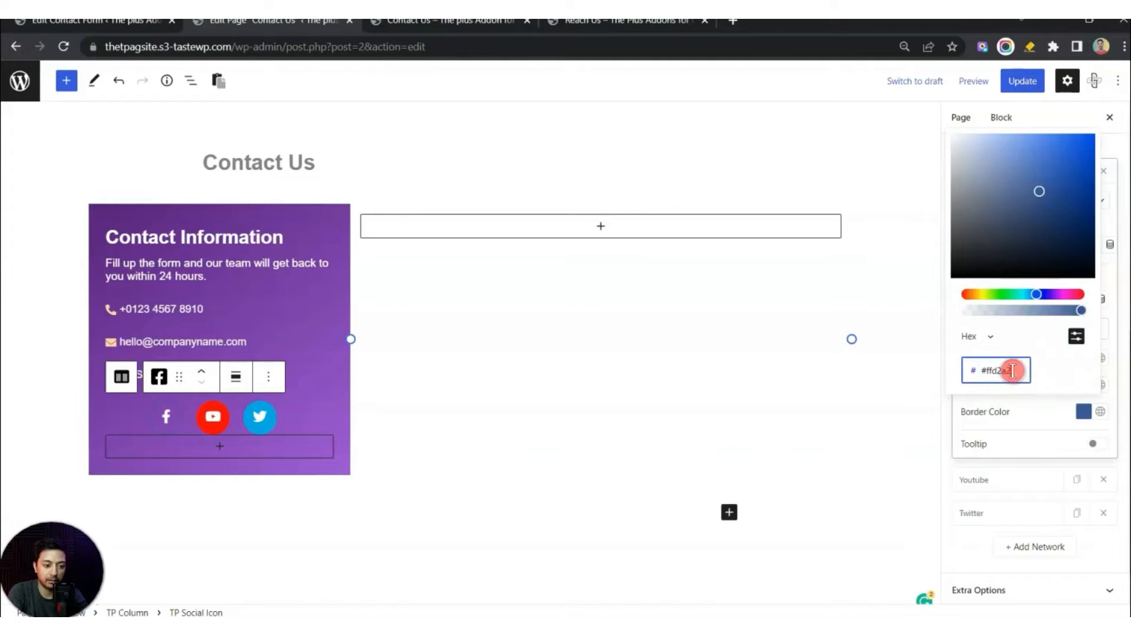
pyautogui.click(1024, 406)
pyautogui.click(1083, 357)
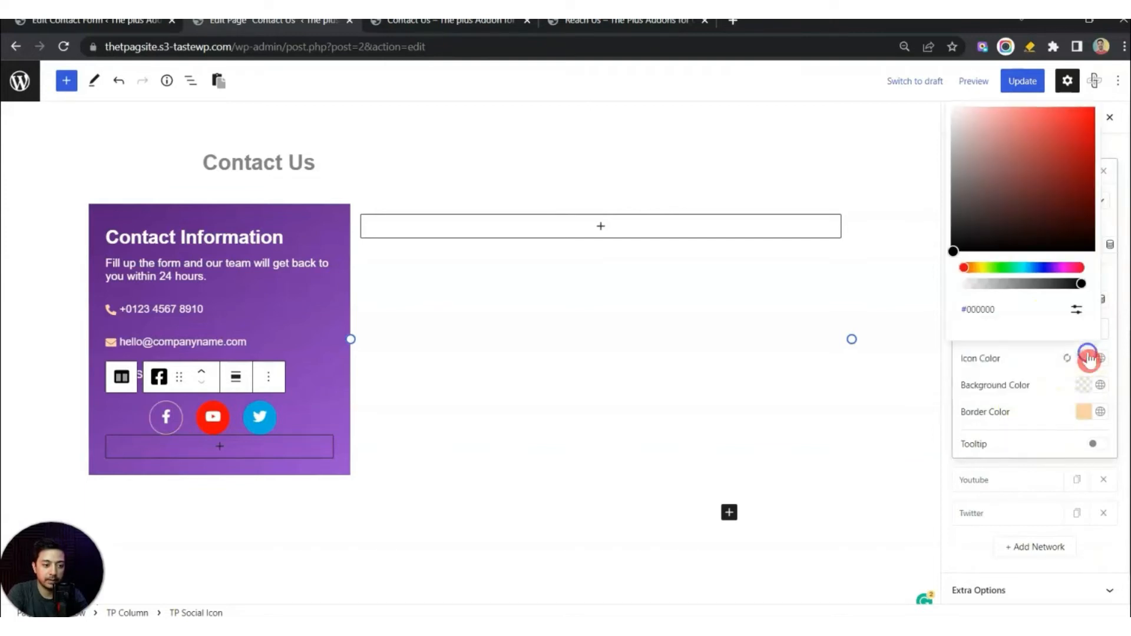
pyautogui.click(1079, 315)
pyautogui.click(990, 316)
pyautogui.write('#ffd2a2')
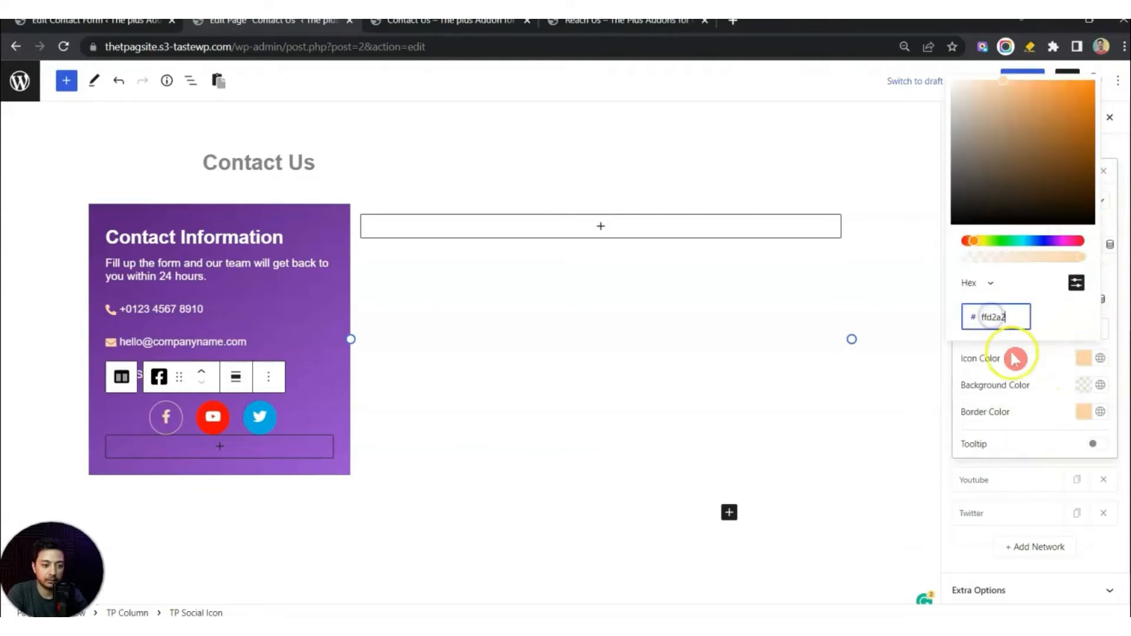
# - Remove the Youtube and Twitter entries from the social networks, keeping only Facebook
pyautogui.click(1107, 204)
pyautogui.click(1106, 204)
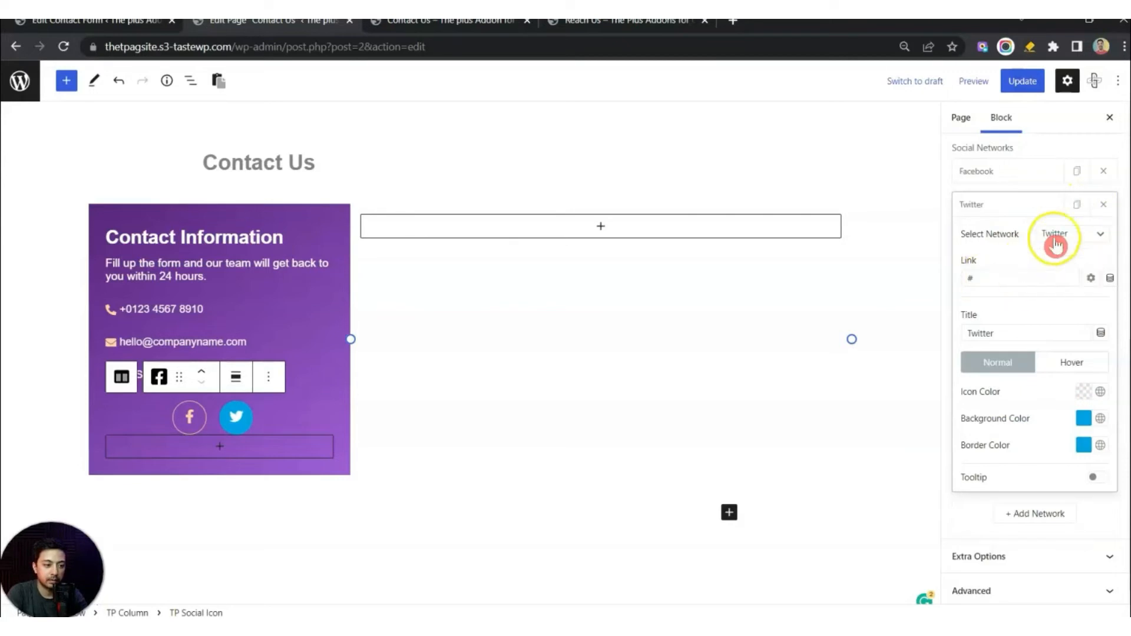
pyautogui.click(1103, 203)
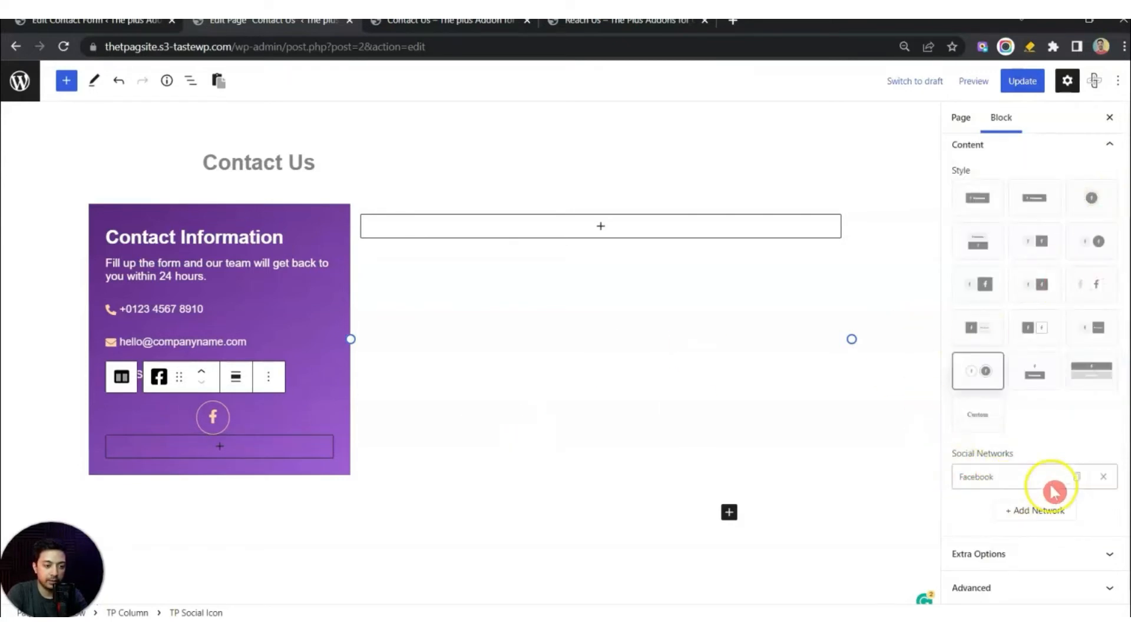
# - Duplicate the styled Facebook entry and switch the copy's network to YouTube
pyautogui.click(1076, 477)
pyautogui.scroll(-3, 1055, 506)
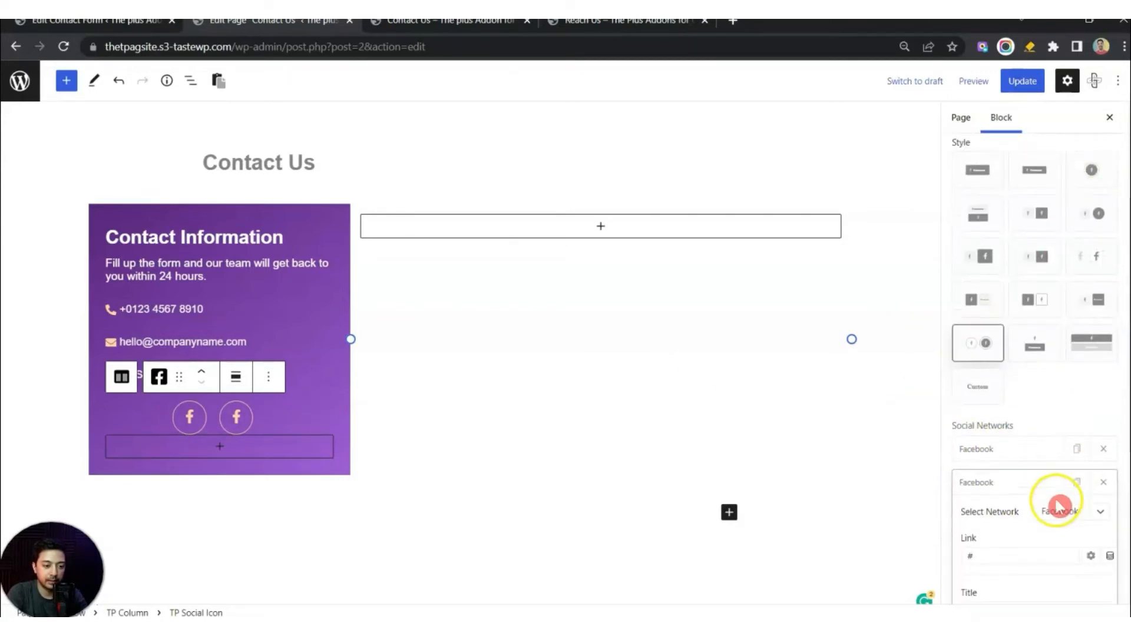
pyautogui.click(1072, 380)
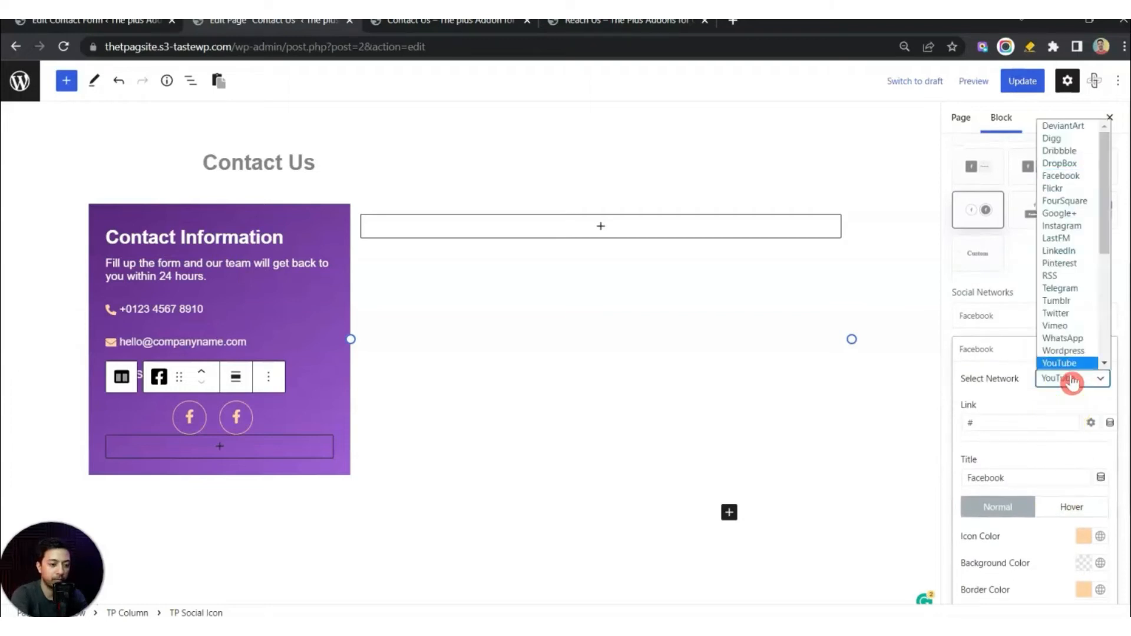
pyautogui.click(1059, 363)
pyautogui.click(983, 423)
pyautogui.click(1009, 351)
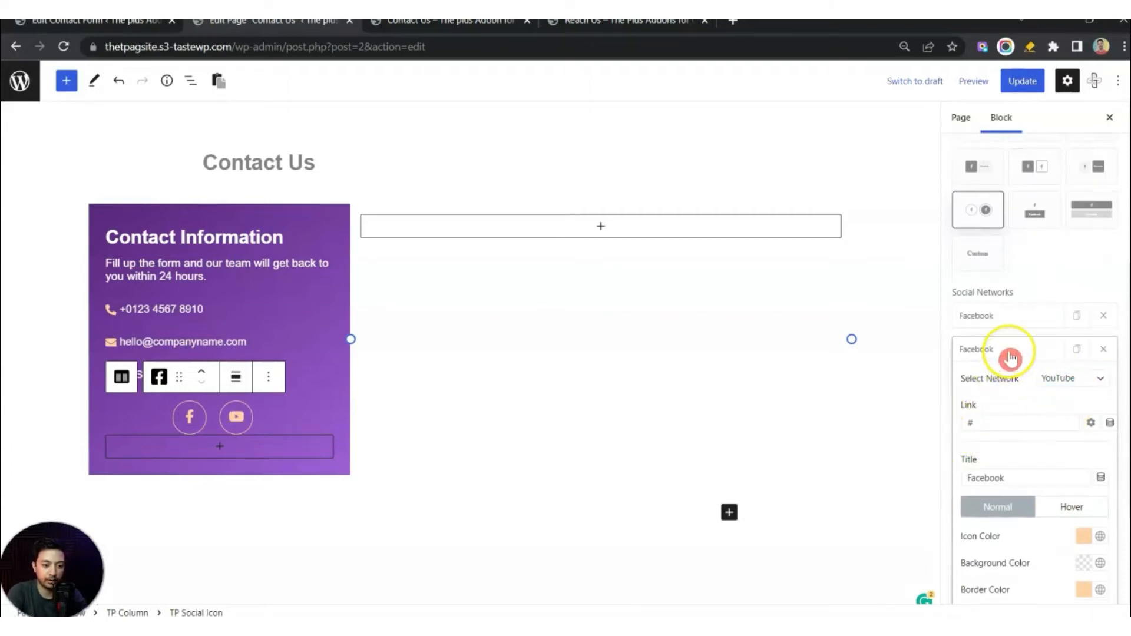
# - Duplicate the YouTube network entry and switch the copy's network to Instagram
pyautogui.click(1076, 477)
pyautogui.scroll(-1, 1054, 424)
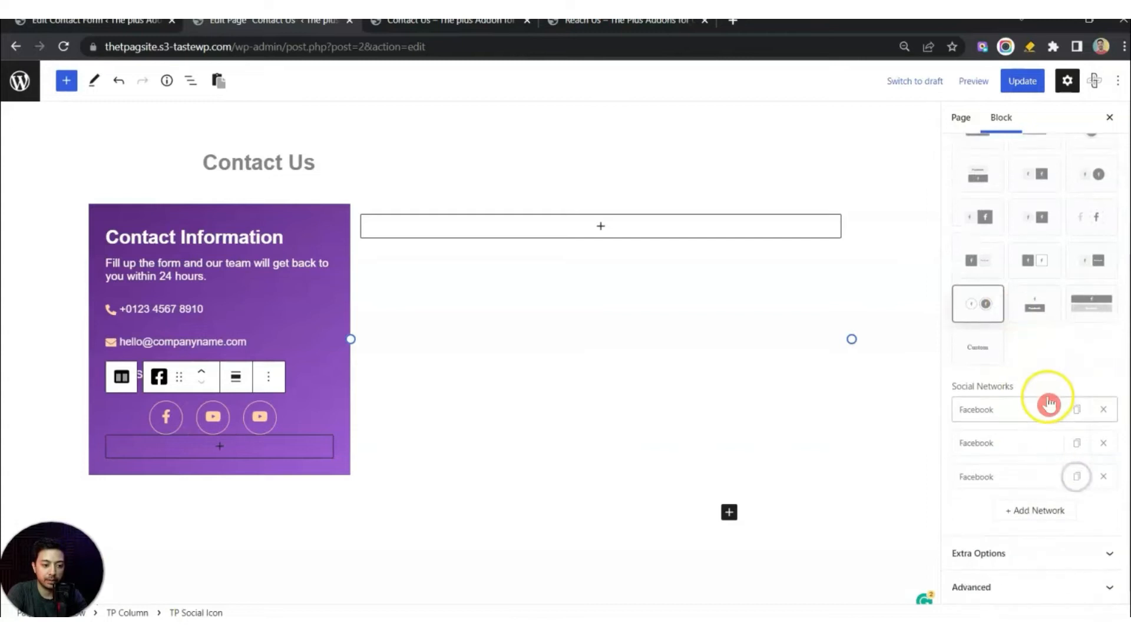
pyautogui.click(996, 478)
pyautogui.click(1056, 507)
pyautogui.press('i')
pyautogui.press('Return')
pyautogui.click(1004, 478)
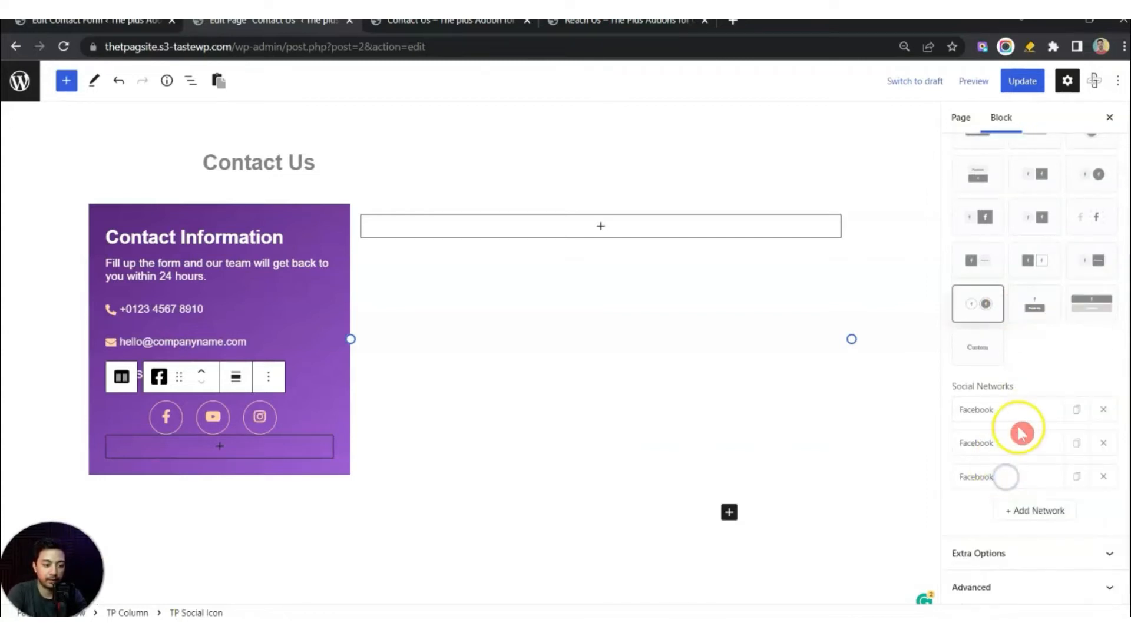
# - Duplicate the Instagram network entry and switch the copy's network to Twitter
pyautogui.click(1075, 476)
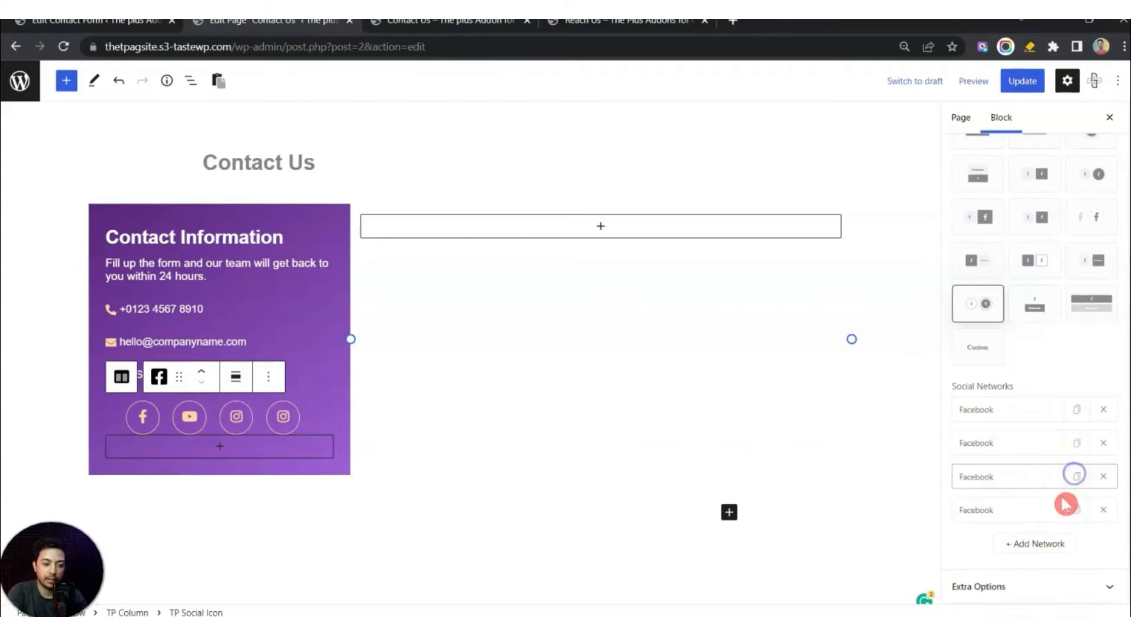
pyautogui.scroll(-1, 1054, 489)
pyautogui.click(1033, 476)
pyautogui.click(1060, 507)
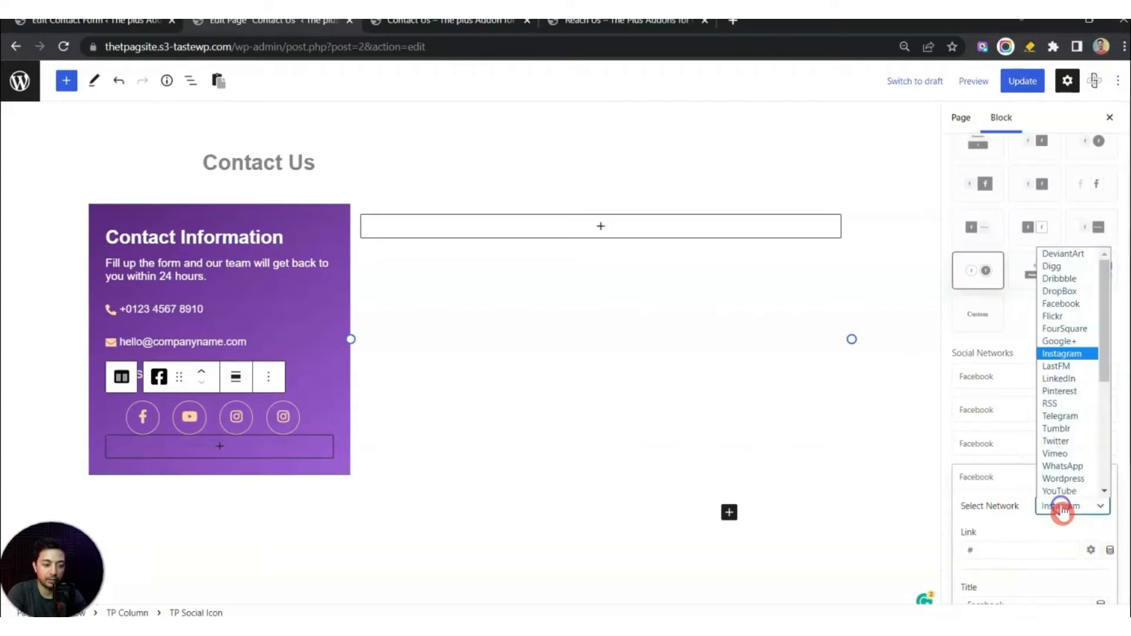
pyautogui.press('t')
pyautogui.press('t')
pyautogui.press('w')
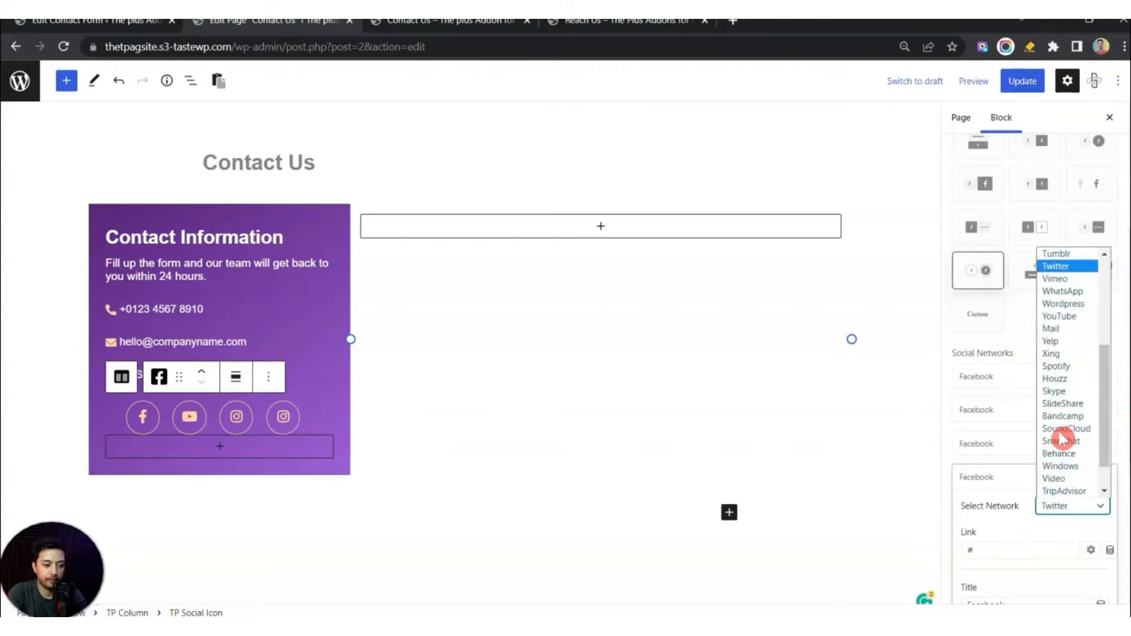
pyautogui.click(994, 480)
# - Change the title of the second social network entry to Youtube
pyautogui.click(997, 409)
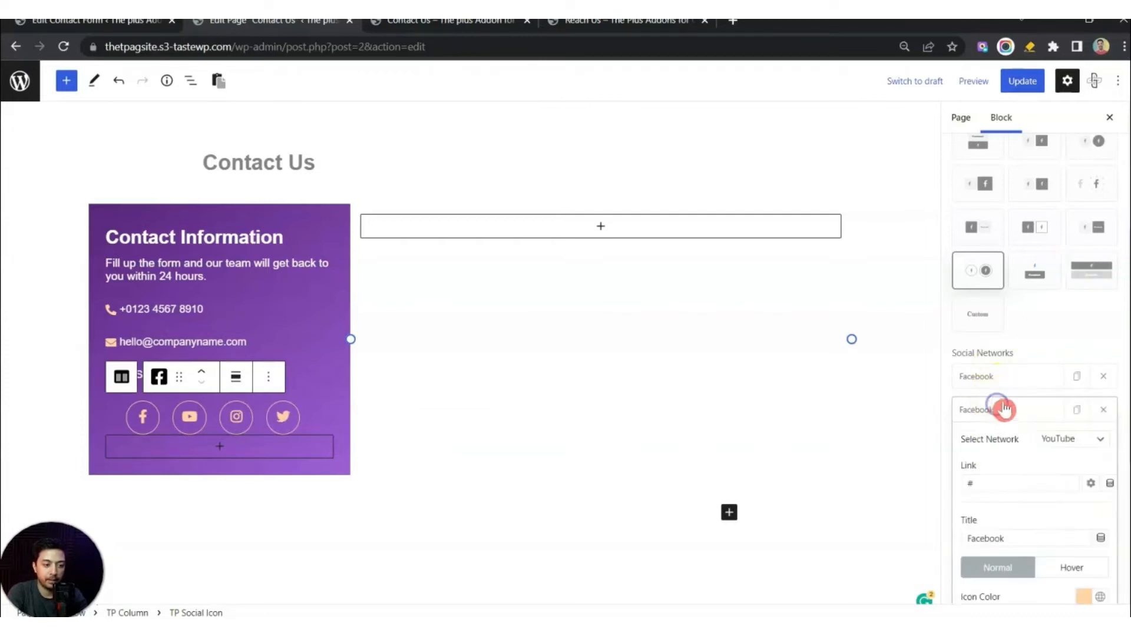
pyautogui.scroll(-2, 1022, 497)
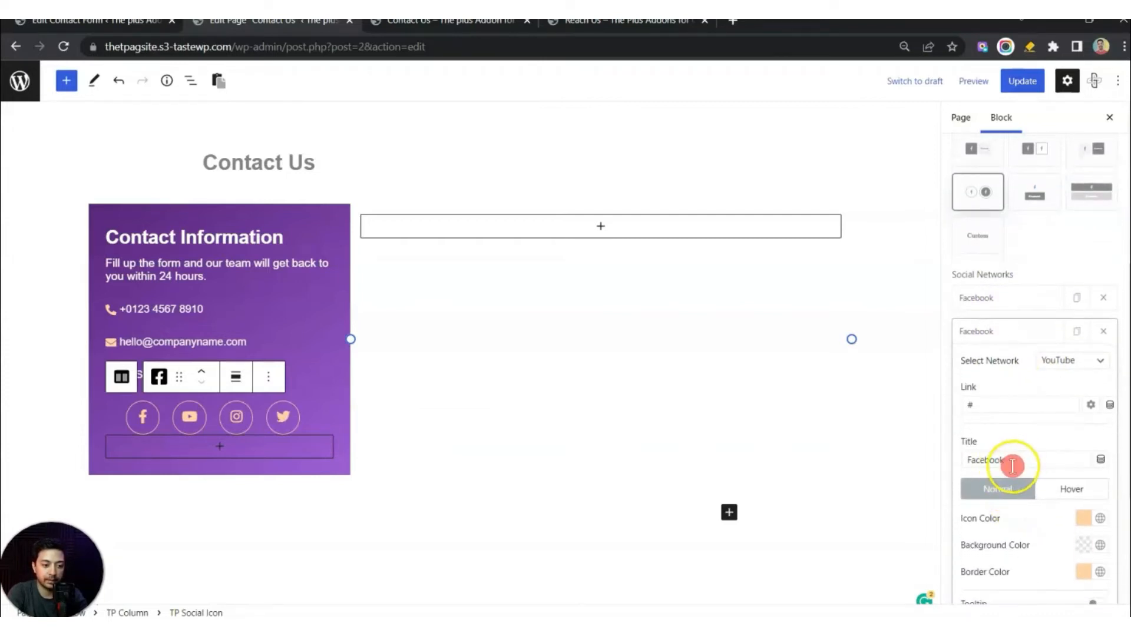
pyautogui.doubleClick(975, 459)
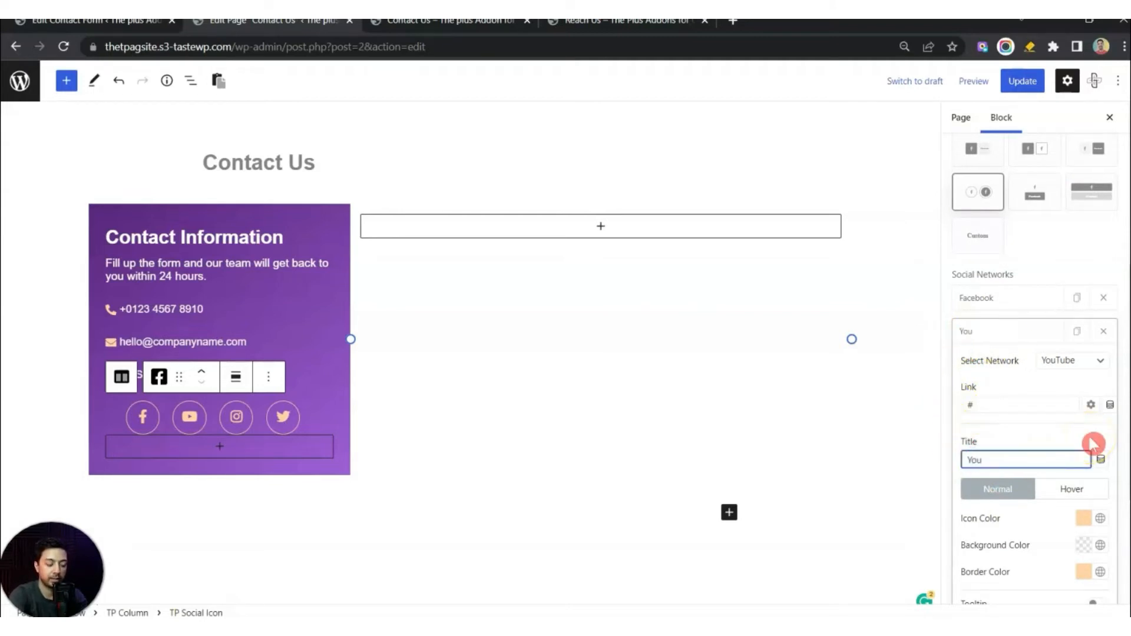
pyautogui.click(1002, 335)
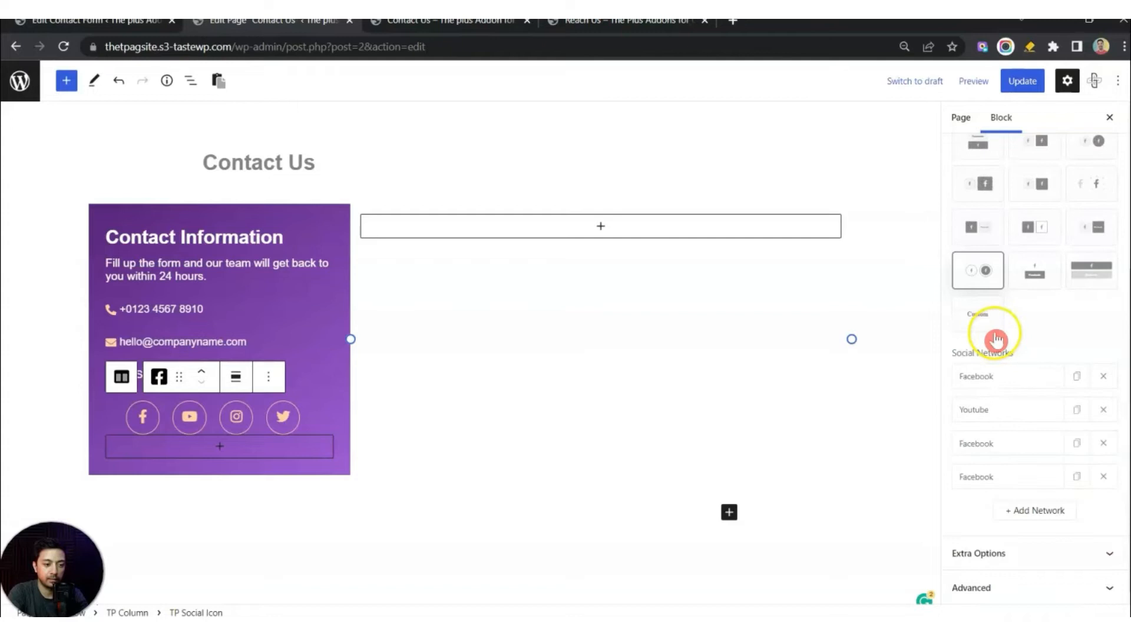
# - Change the title of the third social network entry to Instagram
pyautogui.click(991, 439)
pyautogui.doubleClick(1022, 492)
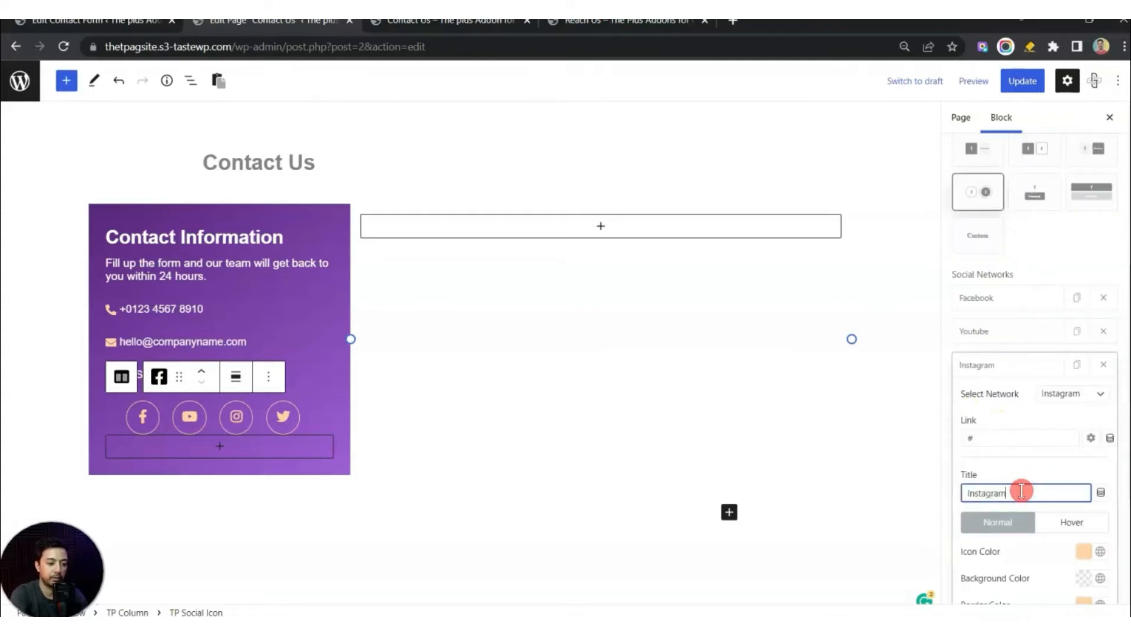
pyautogui.click(1014, 365)
# - Change the title of the fourth social network entry to Twitter and open the social icon block's style settings
pyautogui.click(1007, 475)
pyautogui.click(1011, 522)
pyautogui.write('Twitte')
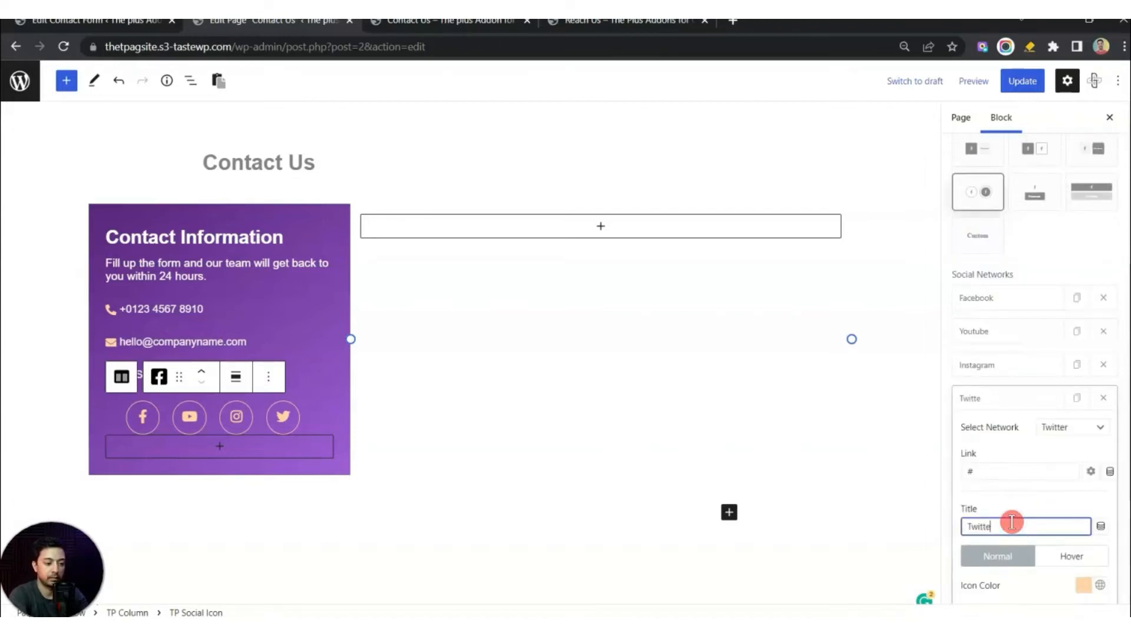
pyautogui.click(989, 396)
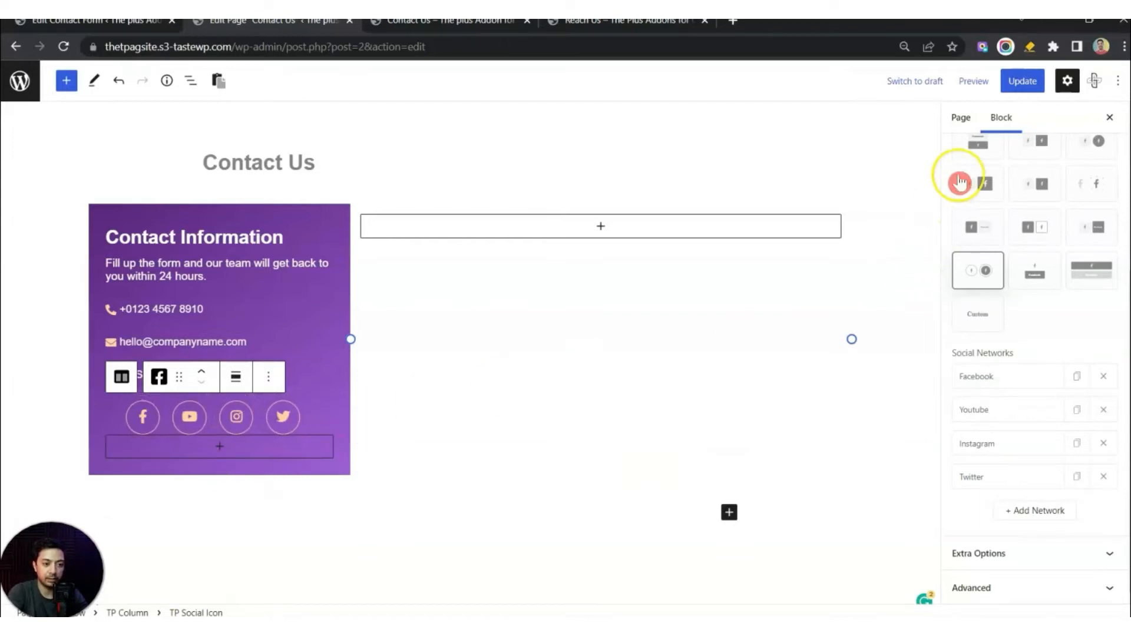
pyautogui.scroll(4, 996, 301)
pyautogui.click(1031, 247)
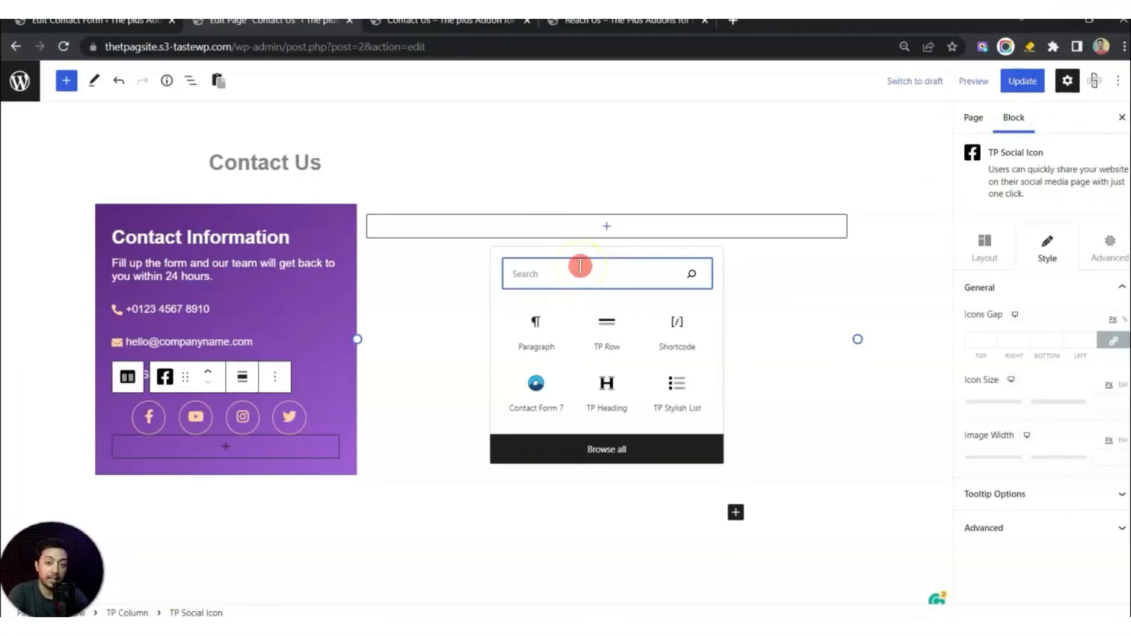
# - Insert a TP External Form Styler block into the empty column beside the contact information panel
pyautogui.click(608, 228)
pyautogui.click(609, 228)
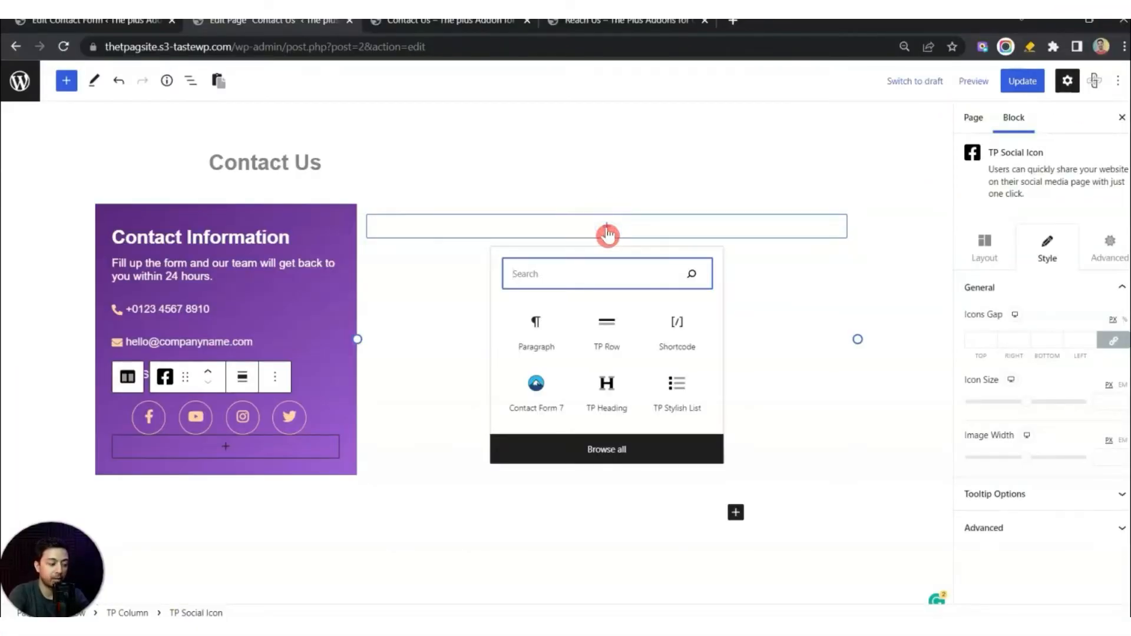
pyautogui.write('external')
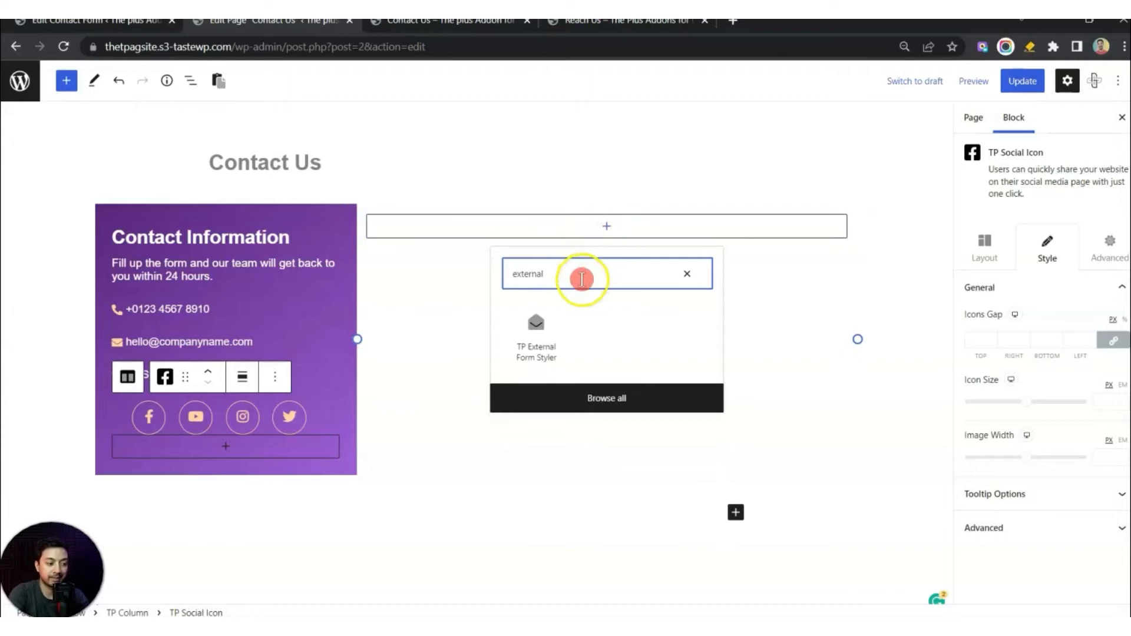
pyautogui.click(536, 334)
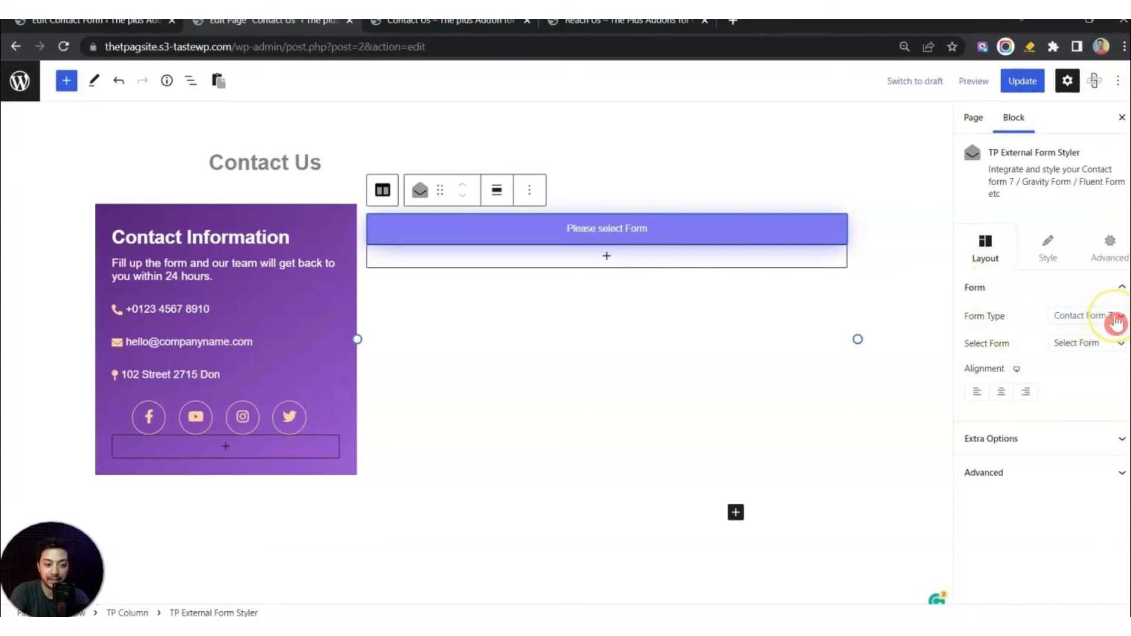
# - Set the form styler's type to Contact Form 7 and select Contact form 1 as its form
pyautogui.click(1114, 321)
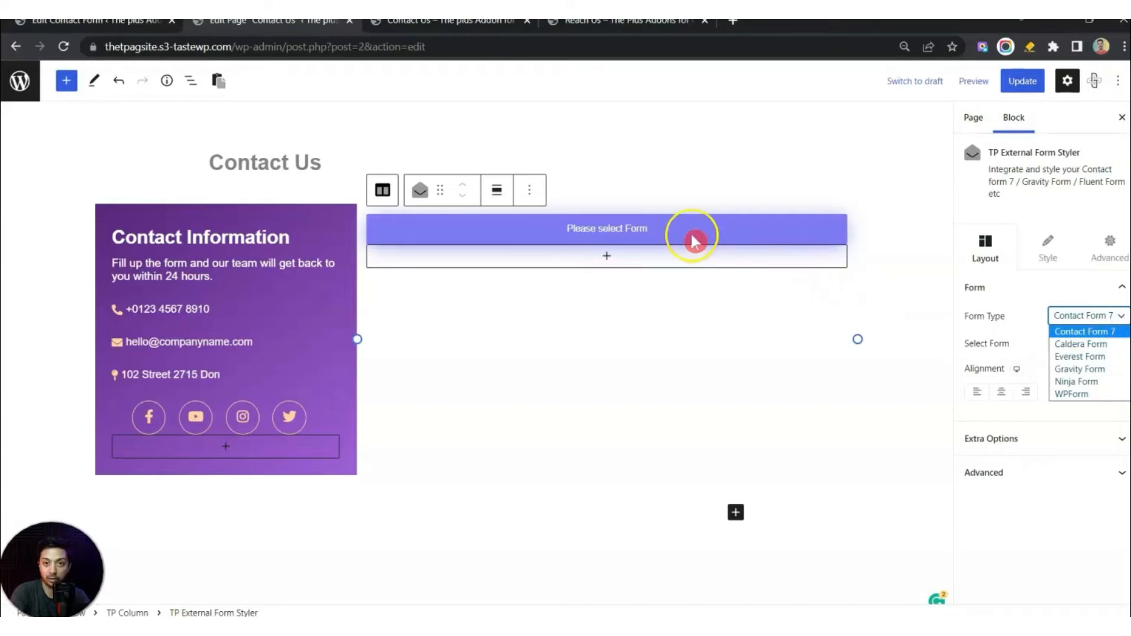
pyautogui.click(1065, 334)
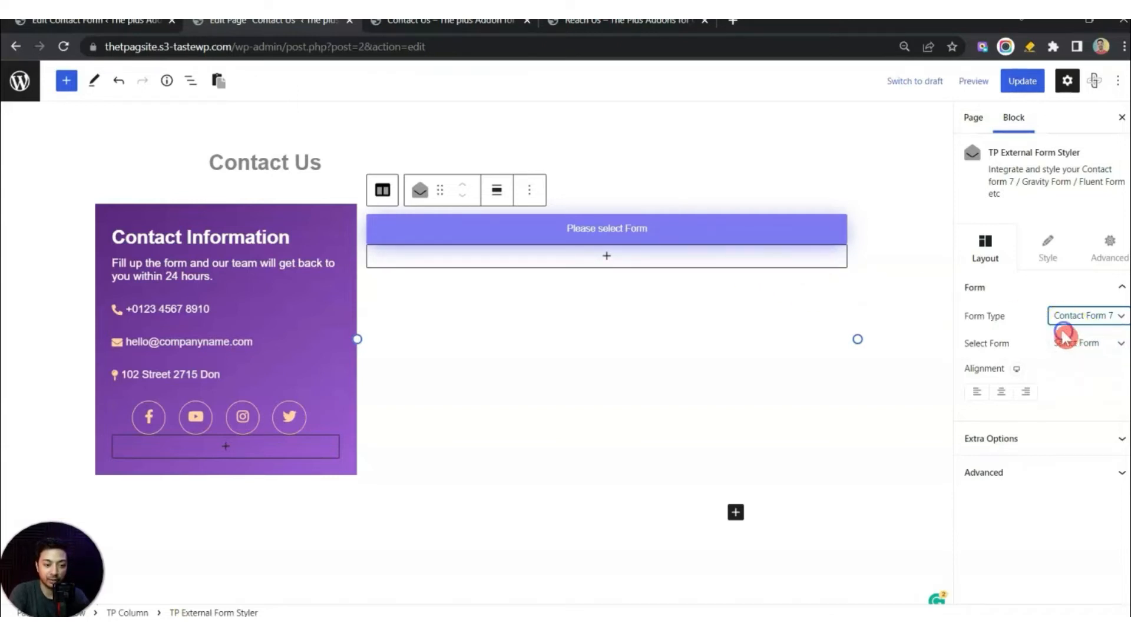
pyautogui.click(1099, 344)
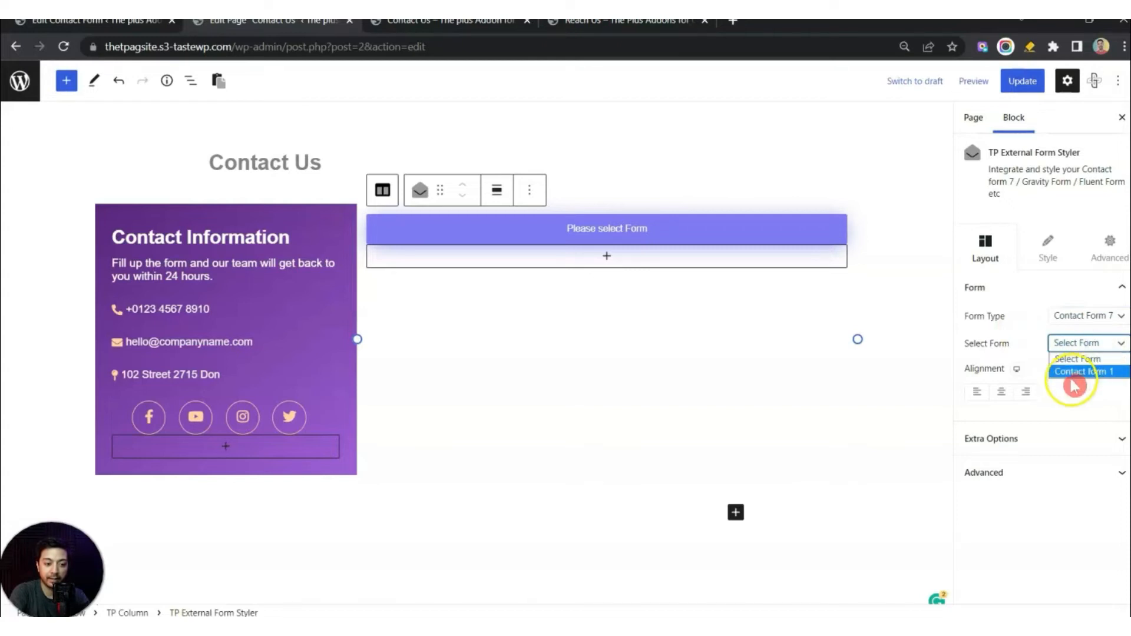
pyautogui.click(1099, 372)
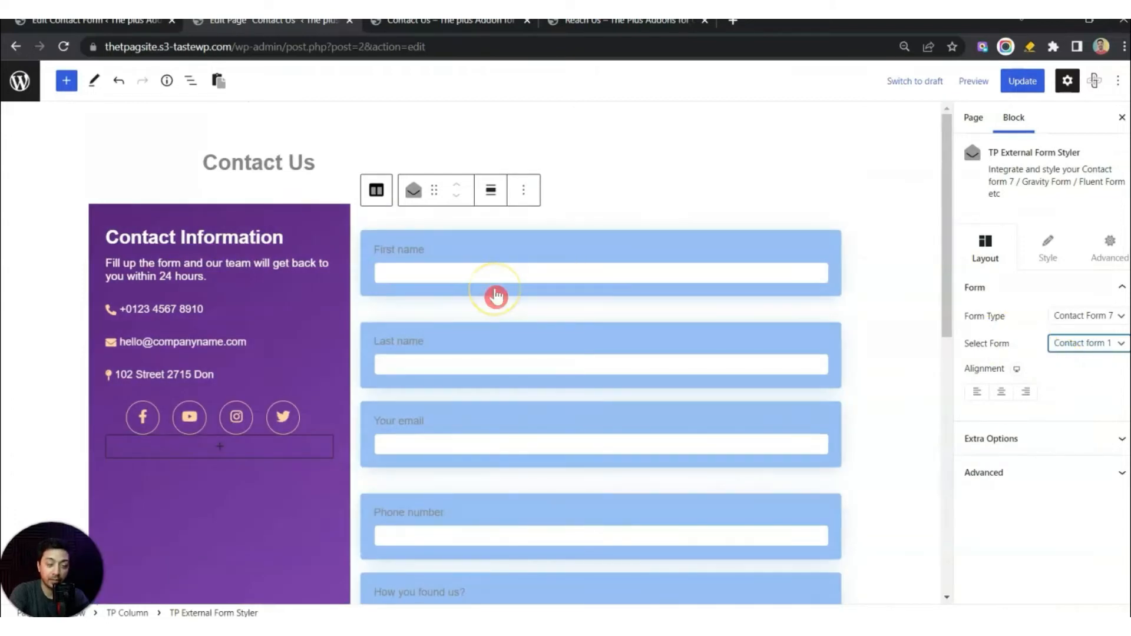
# - Look over all fields of the embedded contact form, from the first name down to the submit button
pyautogui.scroll(-8, 473, 280)
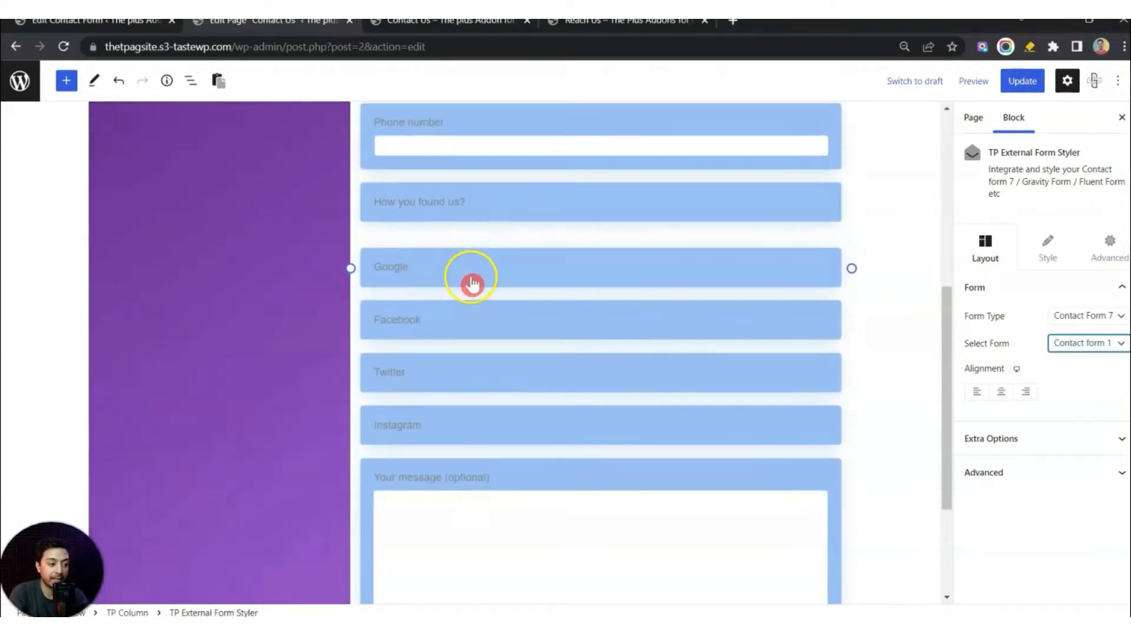
pyautogui.scroll(8, 471, 283)
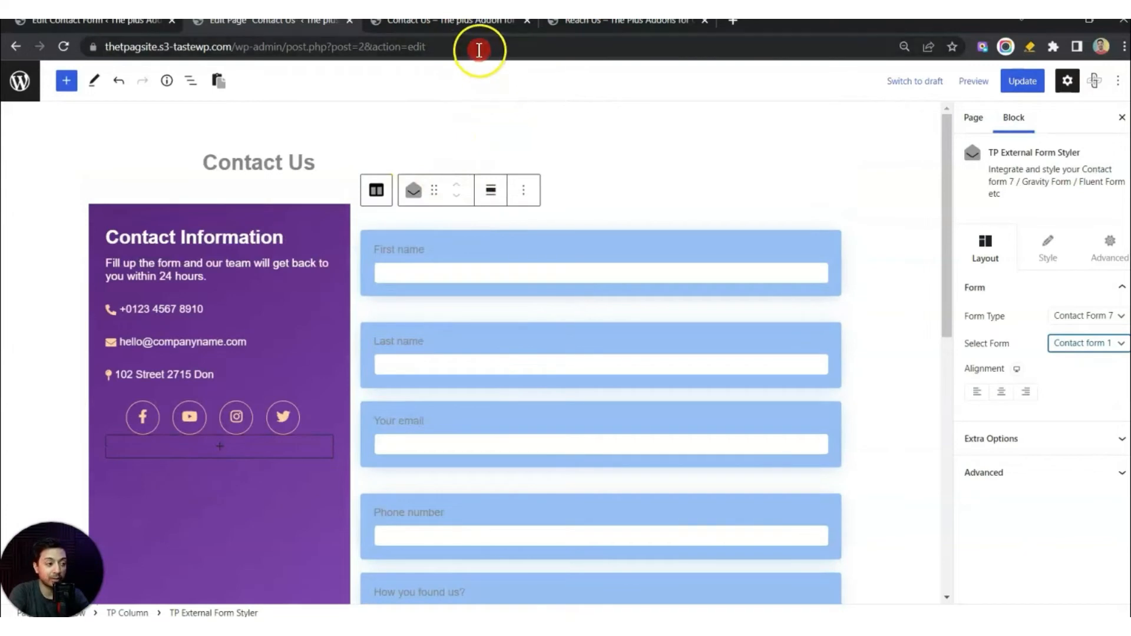
pyautogui.click(471, 26)
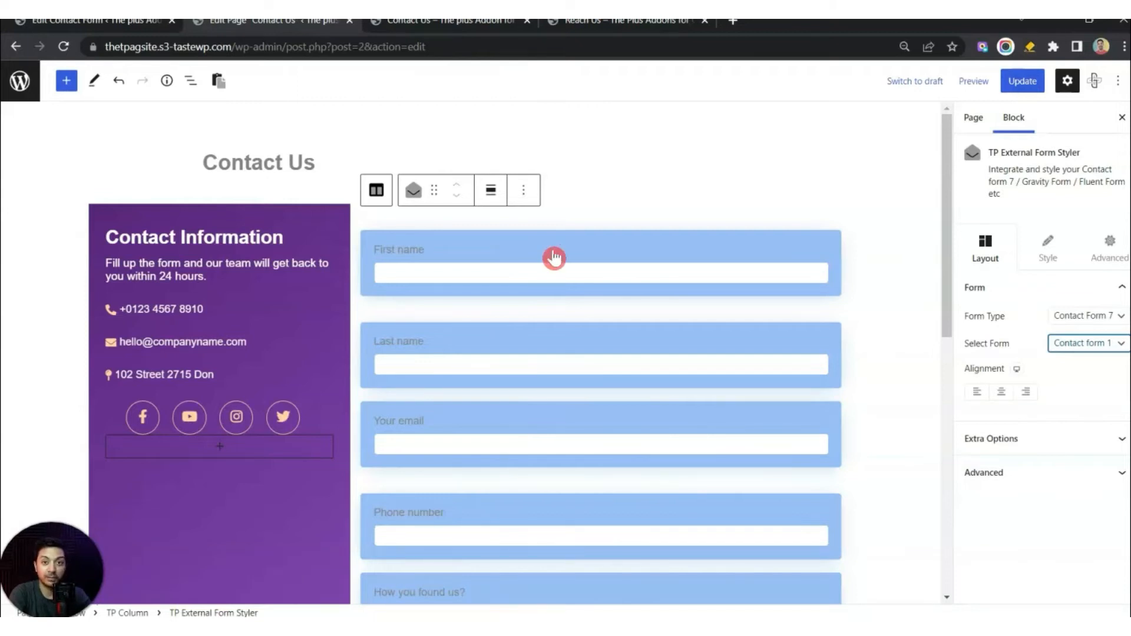
pyautogui.scroll(-5, 505, 327)
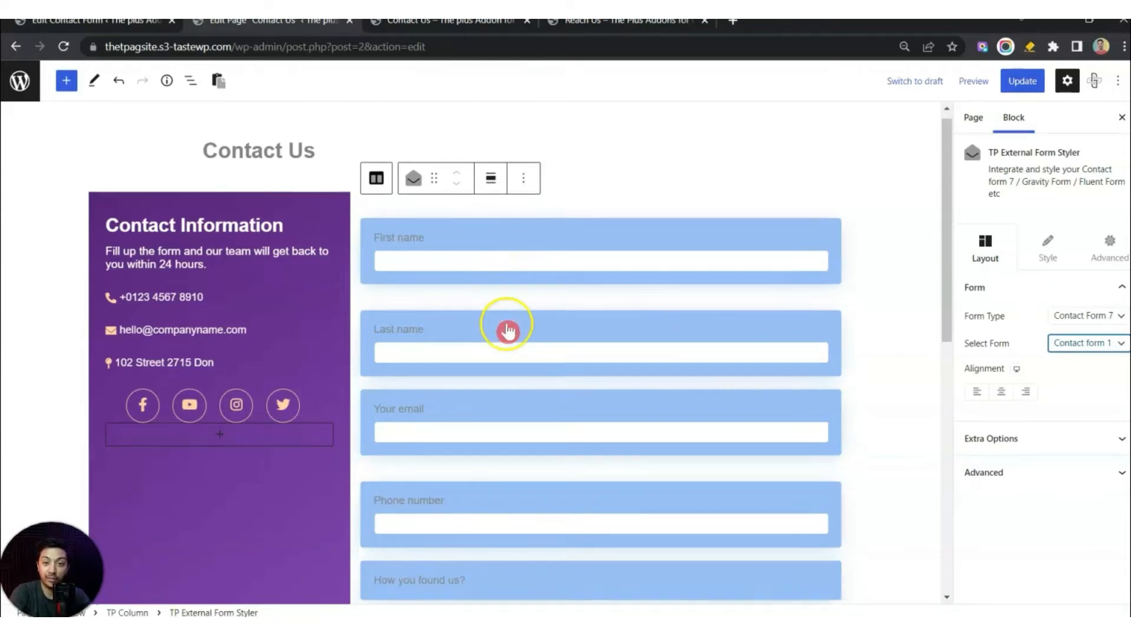
pyautogui.scroll(-5, 505, 324)
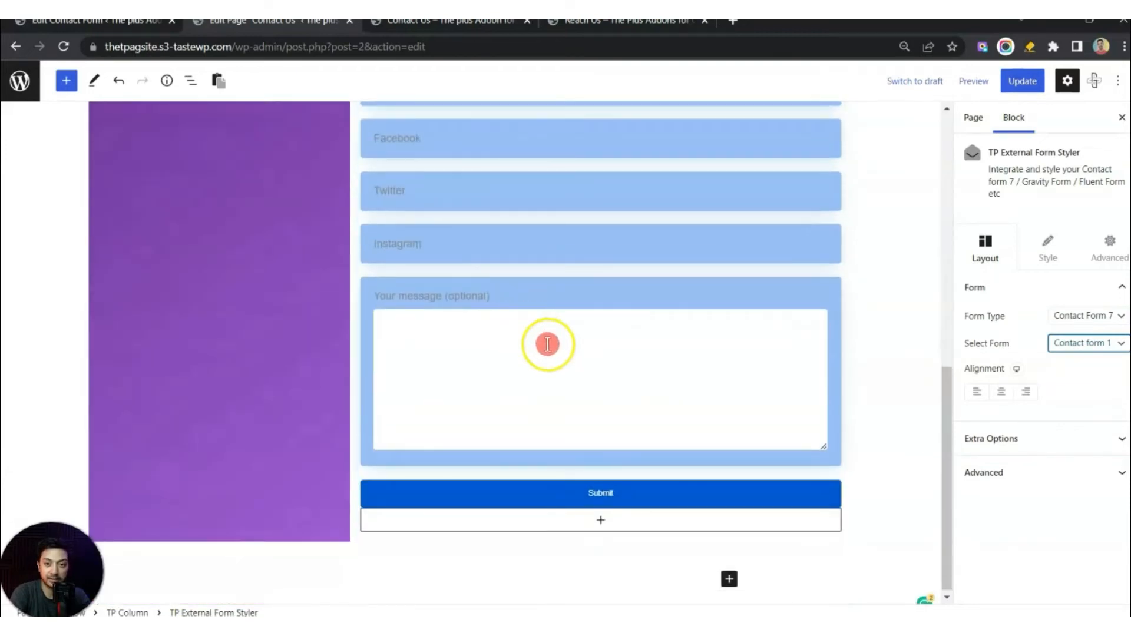
pyautogui.scroll(7, 651, 401)
pyautogui.scroll(3, 651, 401)
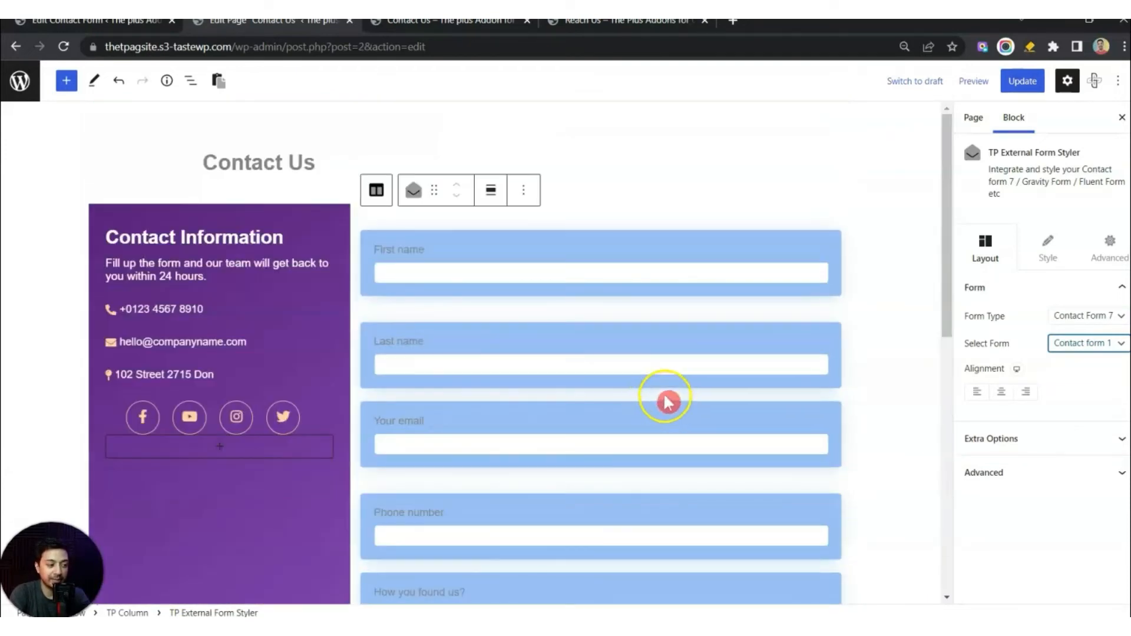
# - Update the page, review the contact form on its preview page and return to the page editor
pyautogui.click(1024, 81)
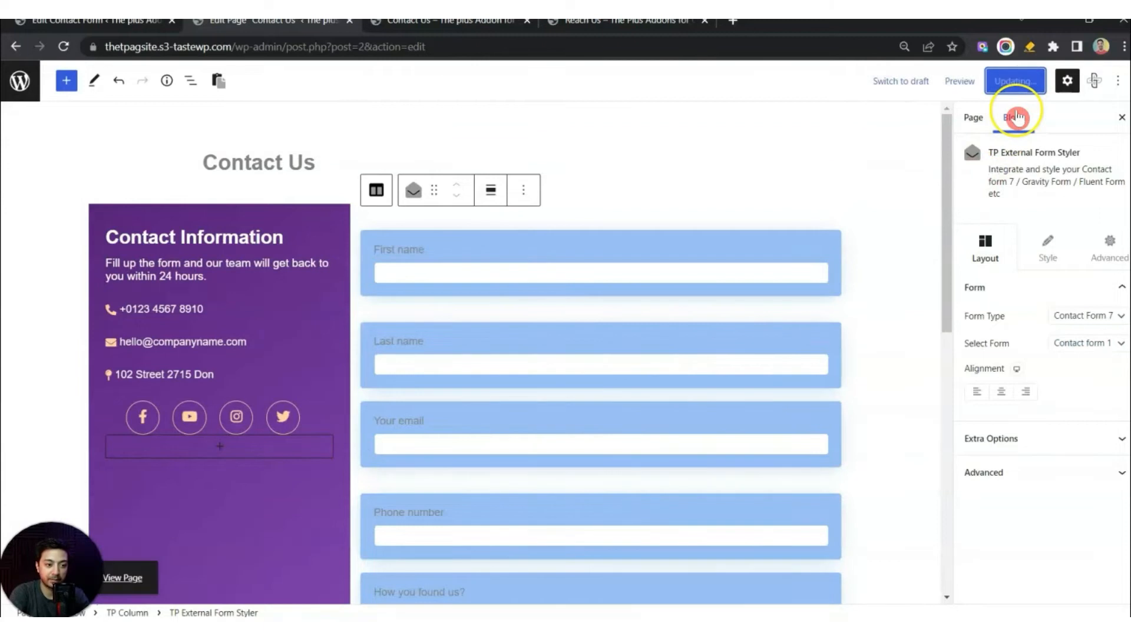
pyautogui.click(474, 21)
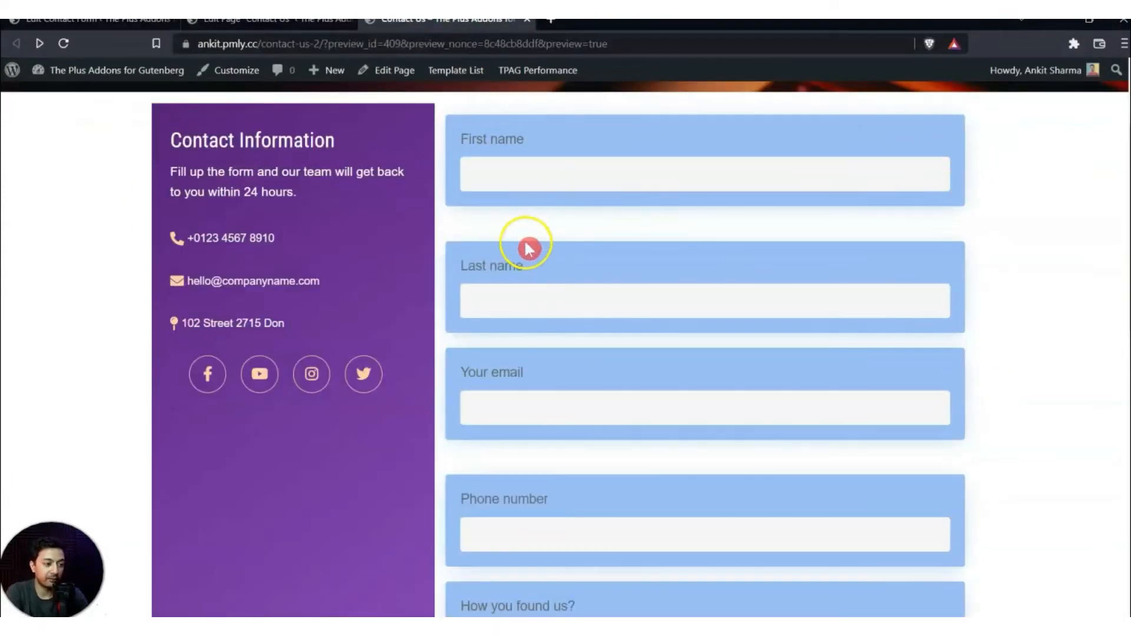
pyautogui.scroll(-4, 550, 269)
pyautogui.scroll(4, 659, 318)
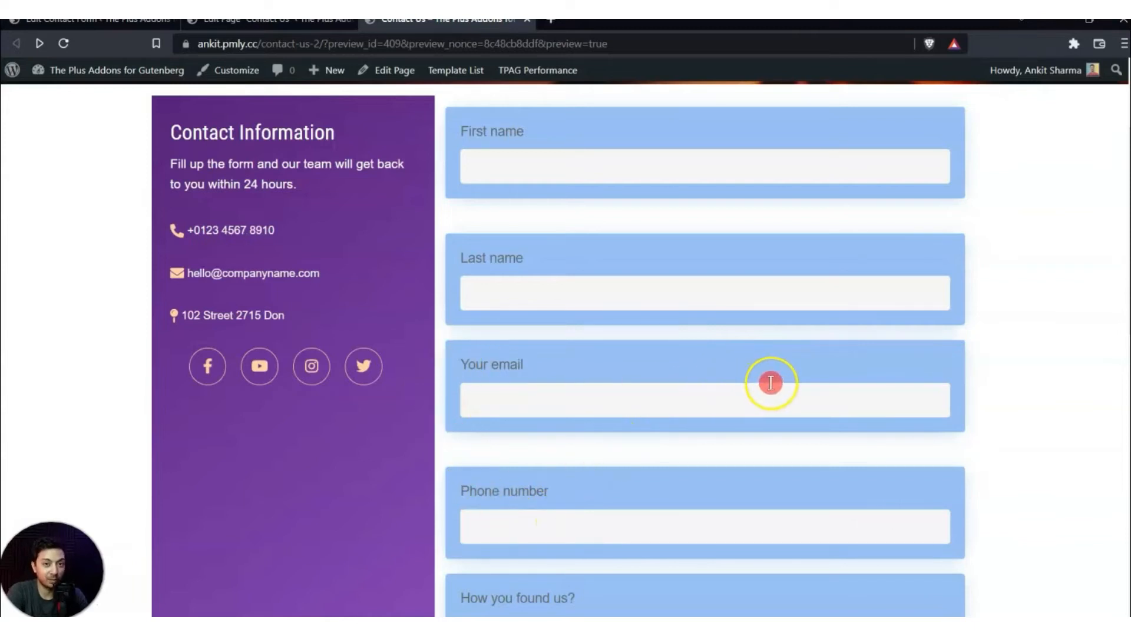
pyautogui.hotkey('ctrl', 'shift', 'Tab')
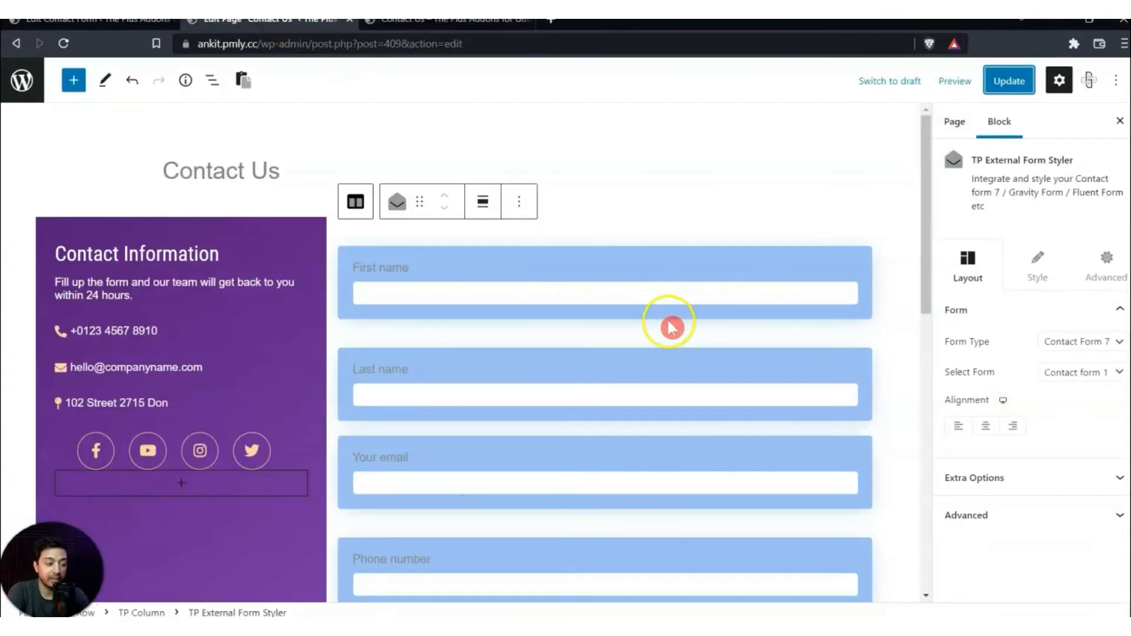
# - Set the label color of the form styler block to gray #646464
pyautogui.click(538, 280)
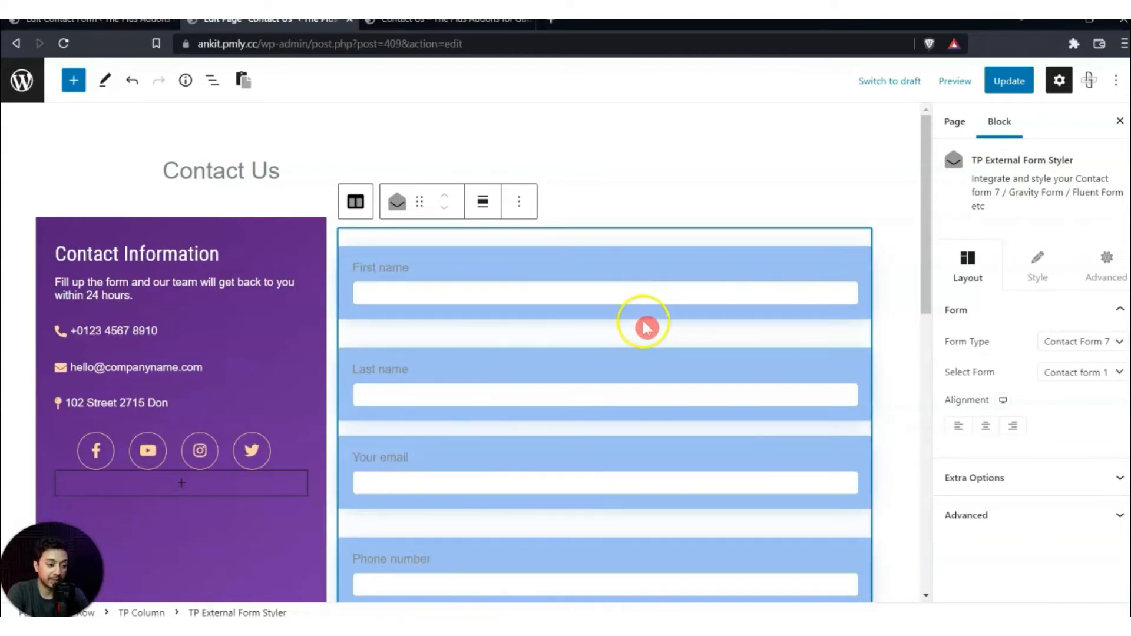
pyautogui.click(986, 430)
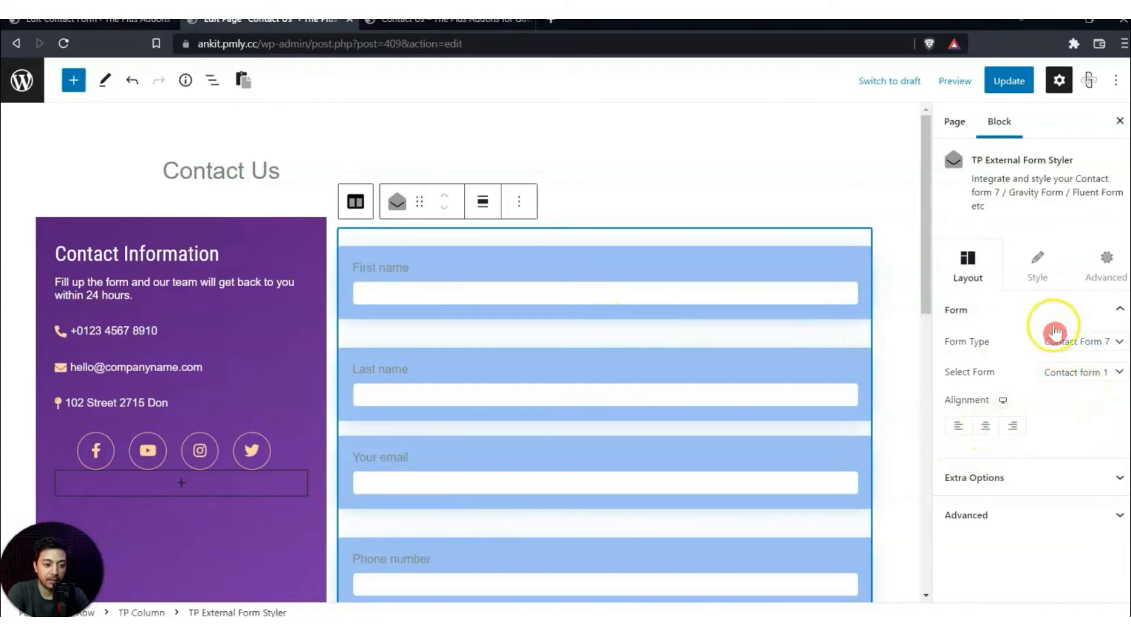
pyautogui.click(1038, 268)
pyautogui.scroll(-2, 1048, 334)
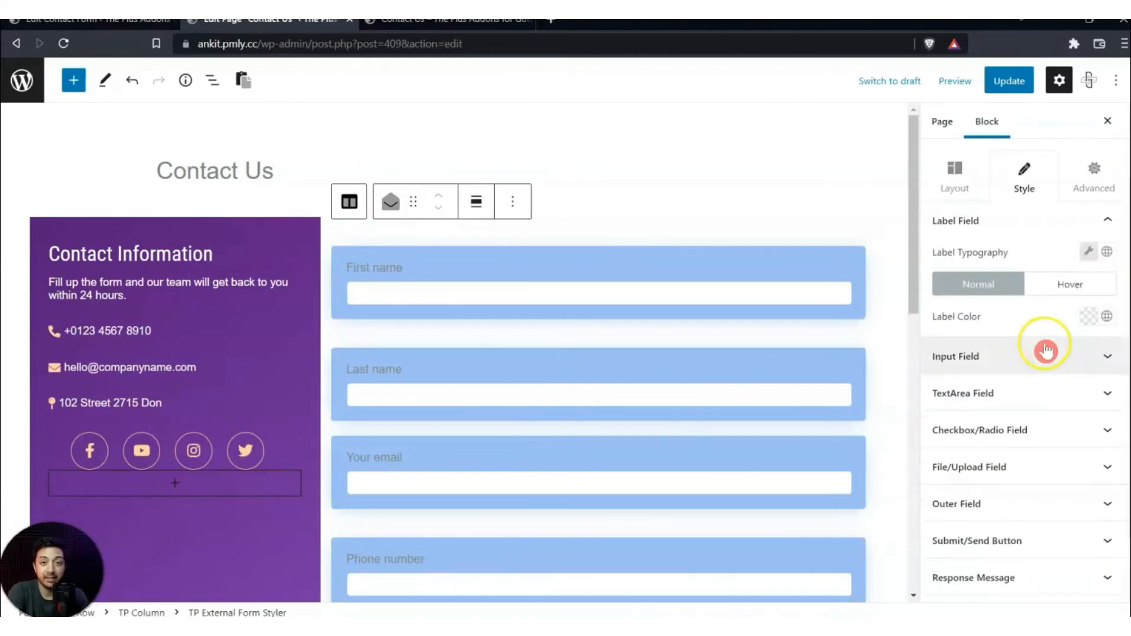
pyautogui.scroll(-2, 1044, 352)
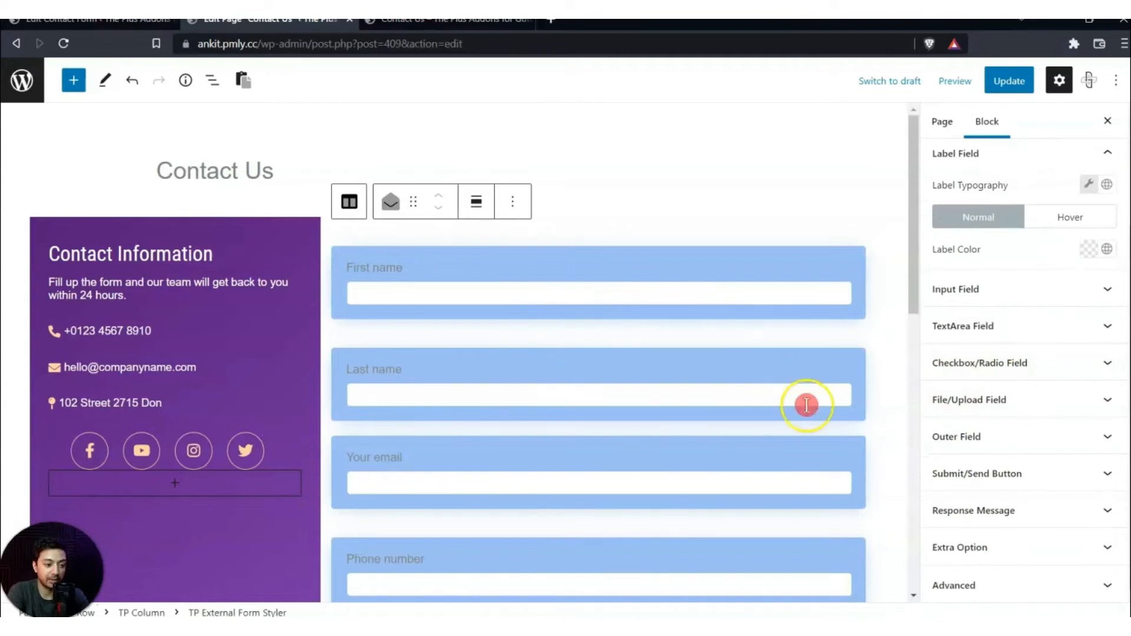
pyautogui.scroll(2, 1022, 355)
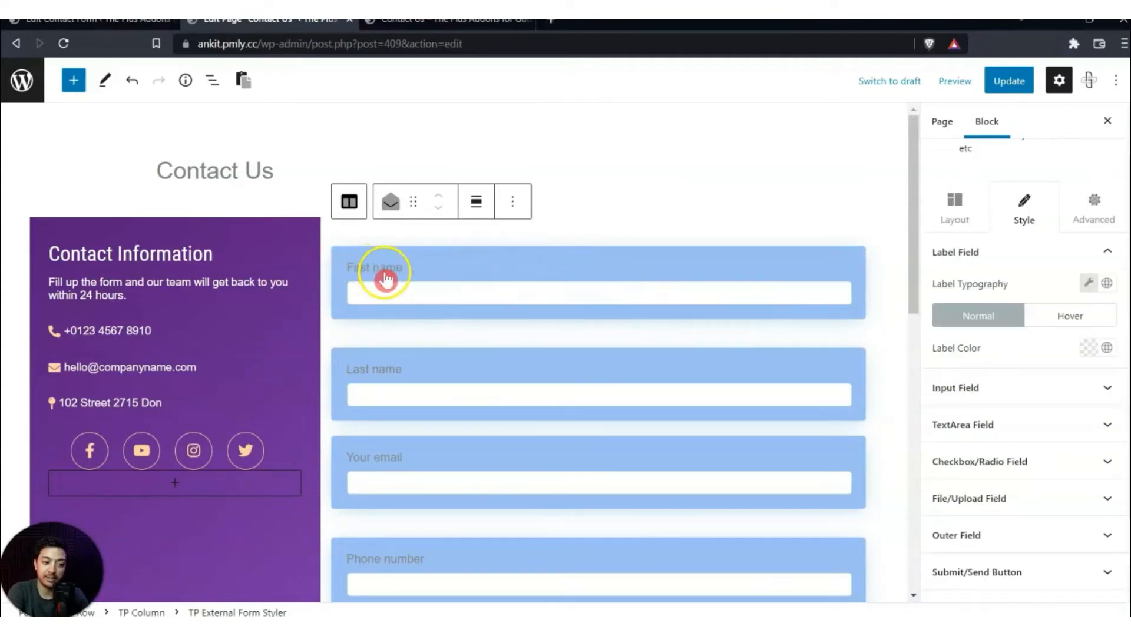
pyautogui.click(1090, 348)
pyautogui.moveTo(997, 222); pyautogui.dragTo(1072, 129)
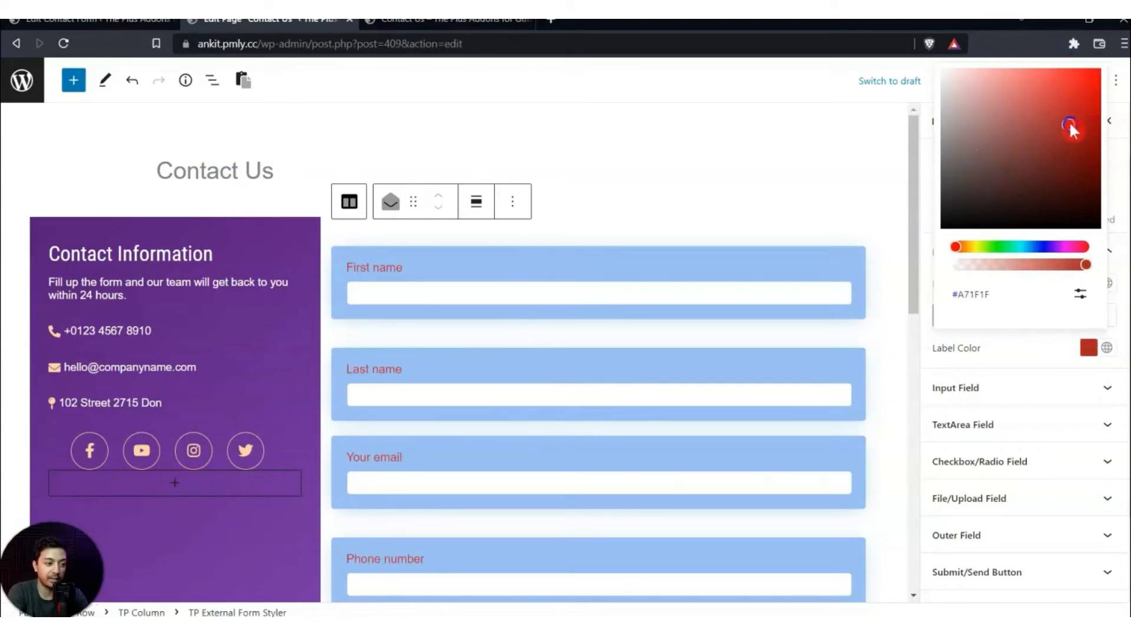
pyautogui.moveTo(955, 172); pyautogui.dragTo(940, 172)
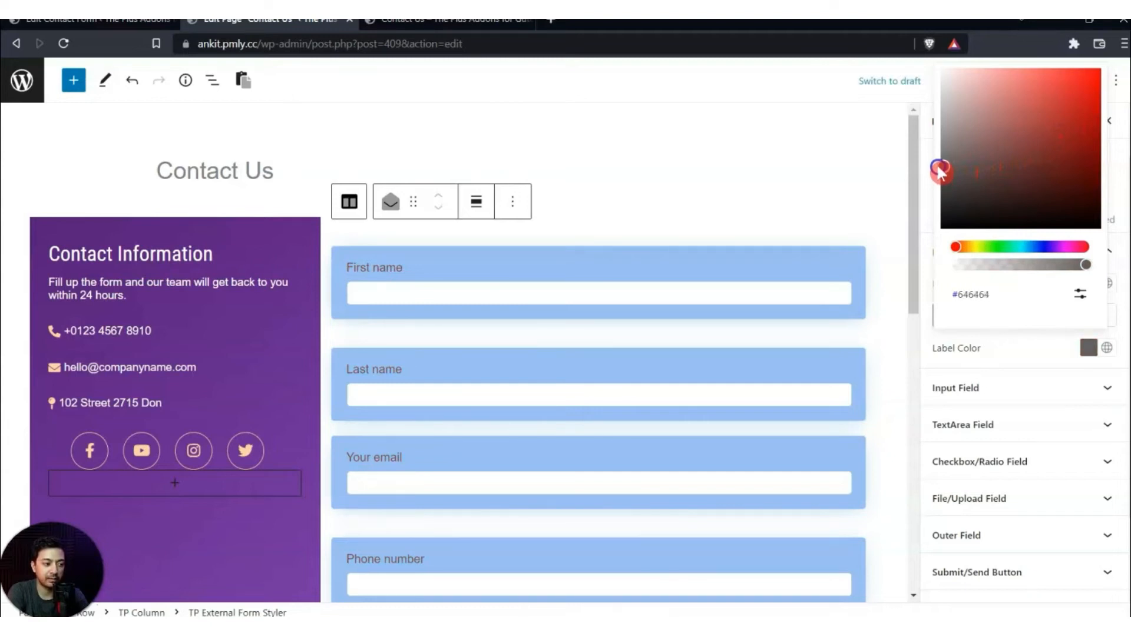
pyautogui.click(1005, 349)
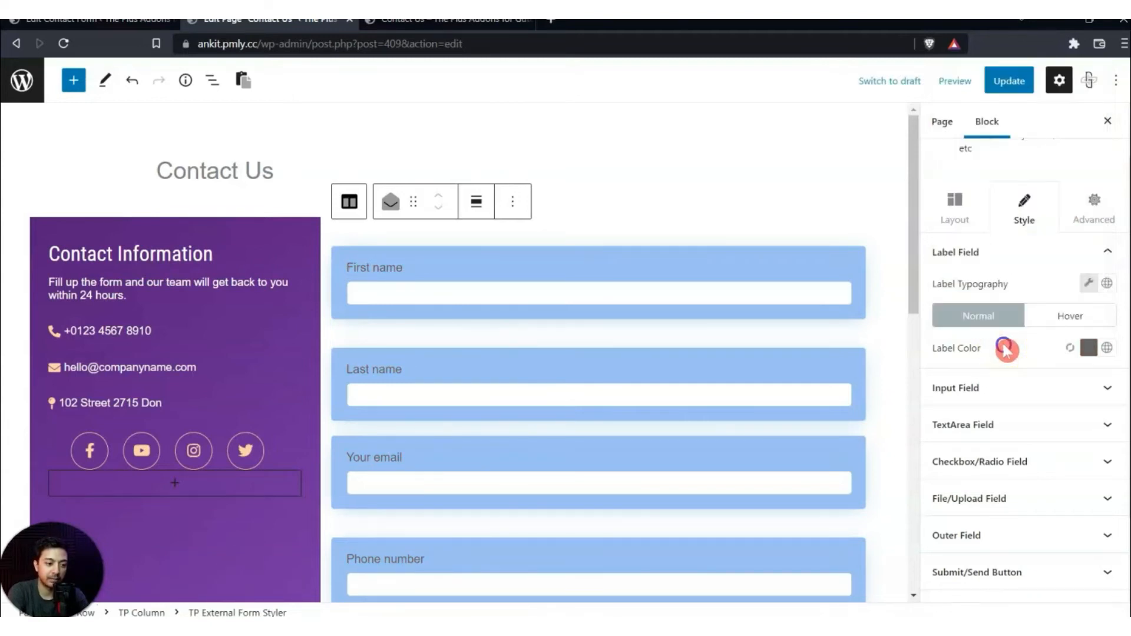
# - Set the font size of the form labels to 13 px
pyautogui.click(1088, 282)
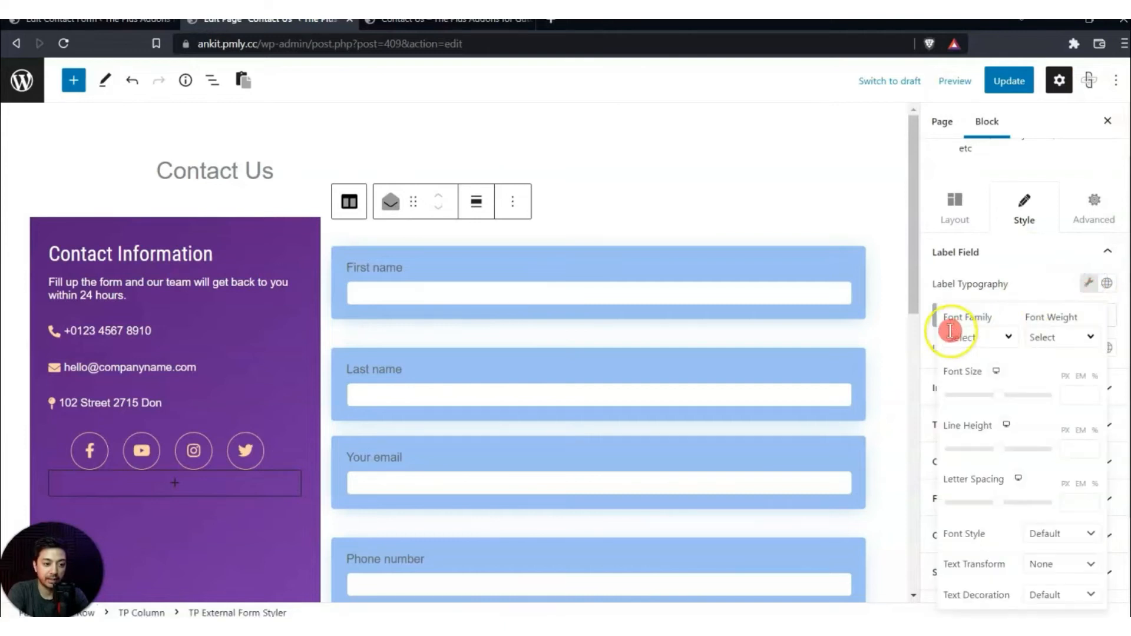
pyautogui.click(1069, 397)
pyautogui.write('13')
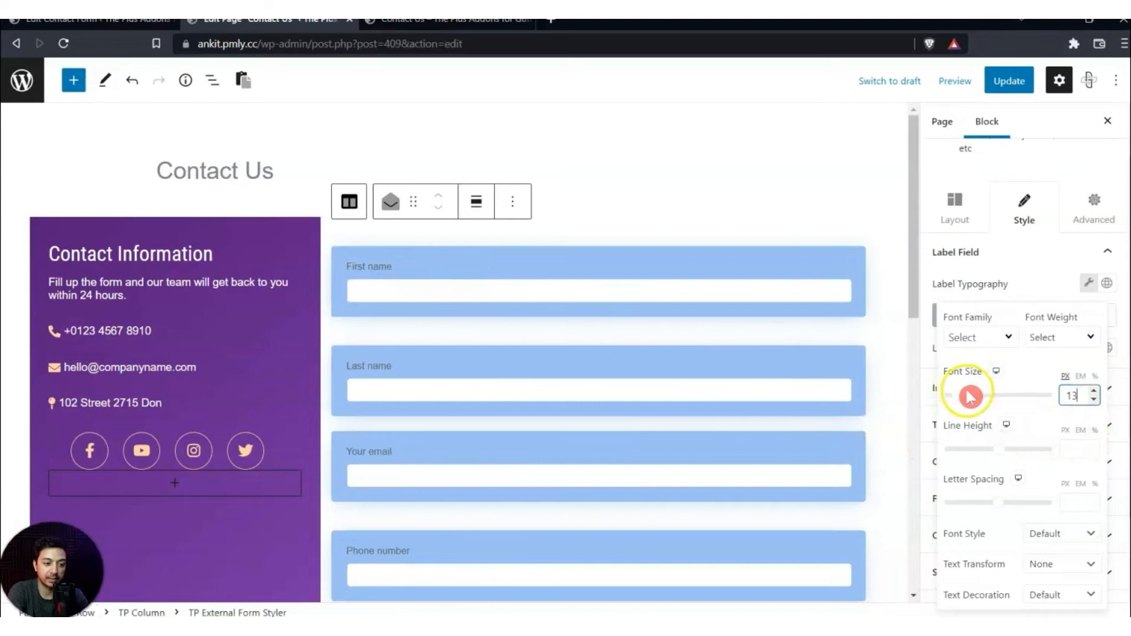
pyautogui.click(937, 370)
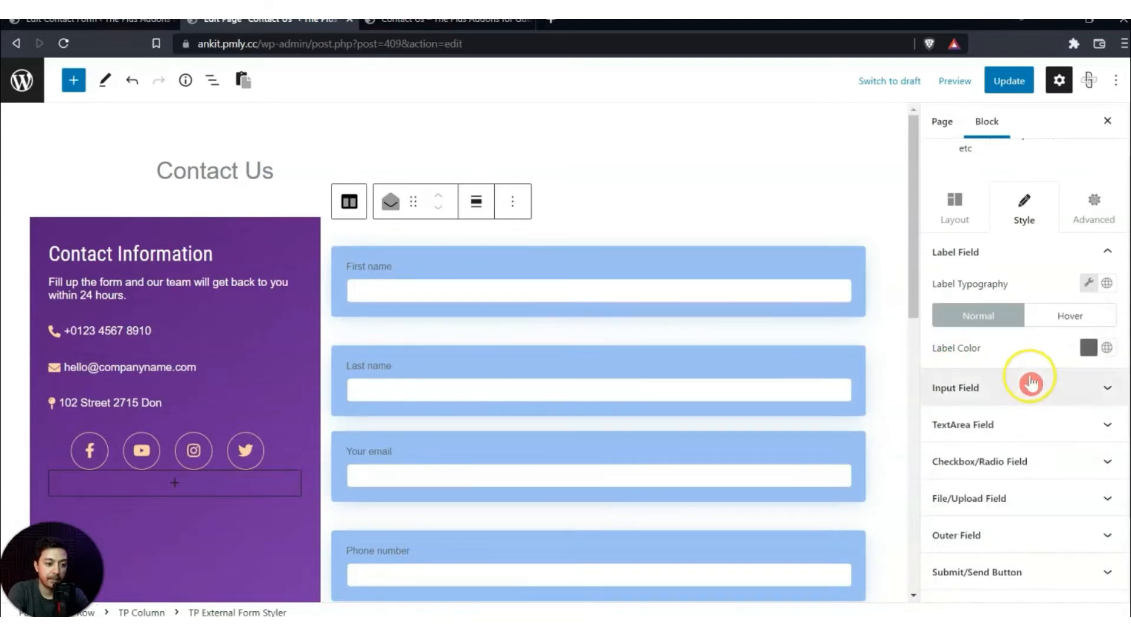
# - Set the normal text color of the form's input fields to black
pyautogui.click(1016, 397)
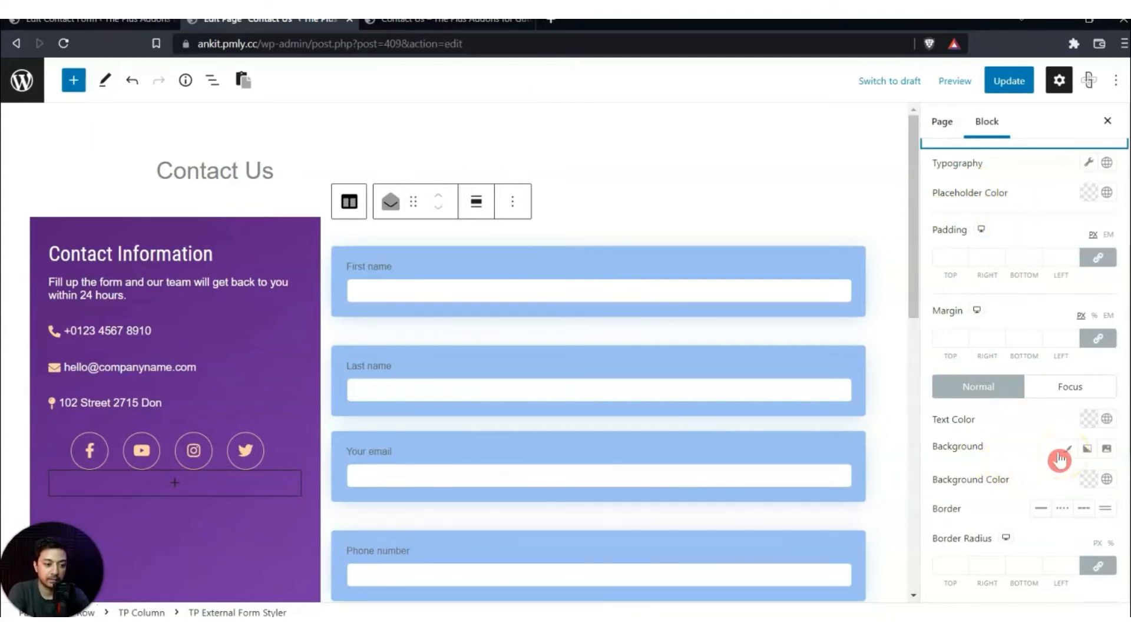
pyautogui.click(1091, 421)
pyautogui.moveTo(1020, 279); pyautogui.dragTo(995, 302)
pyautogui.click(1001, 432)
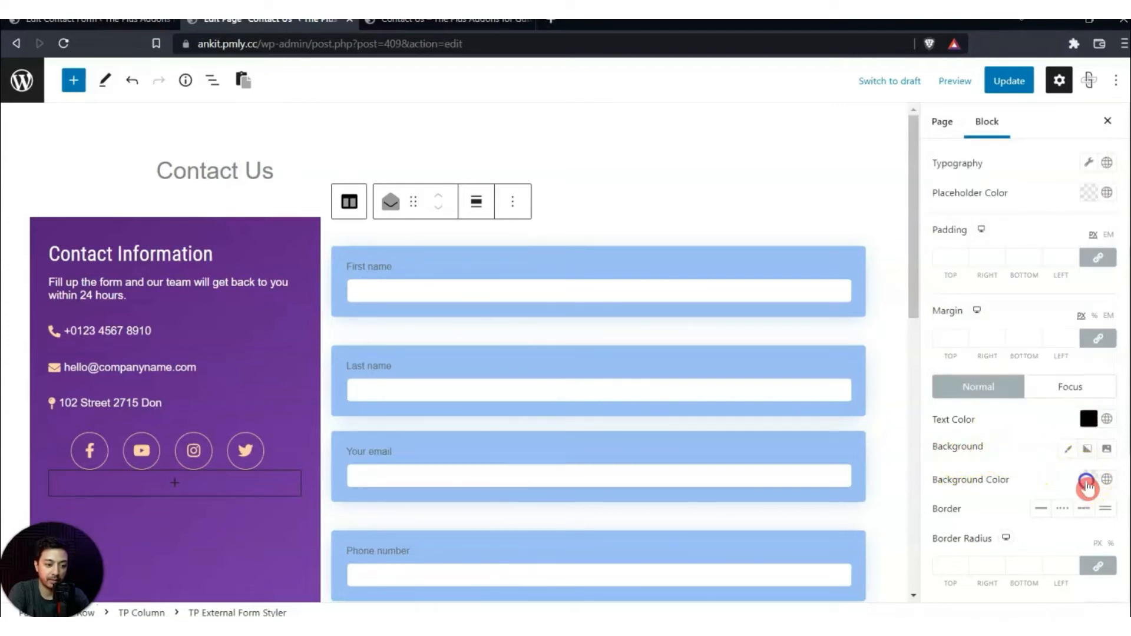
# - Give the form's input fields a white #FFFFFF background color and a solid border
pyautogui.click(1088, 478)
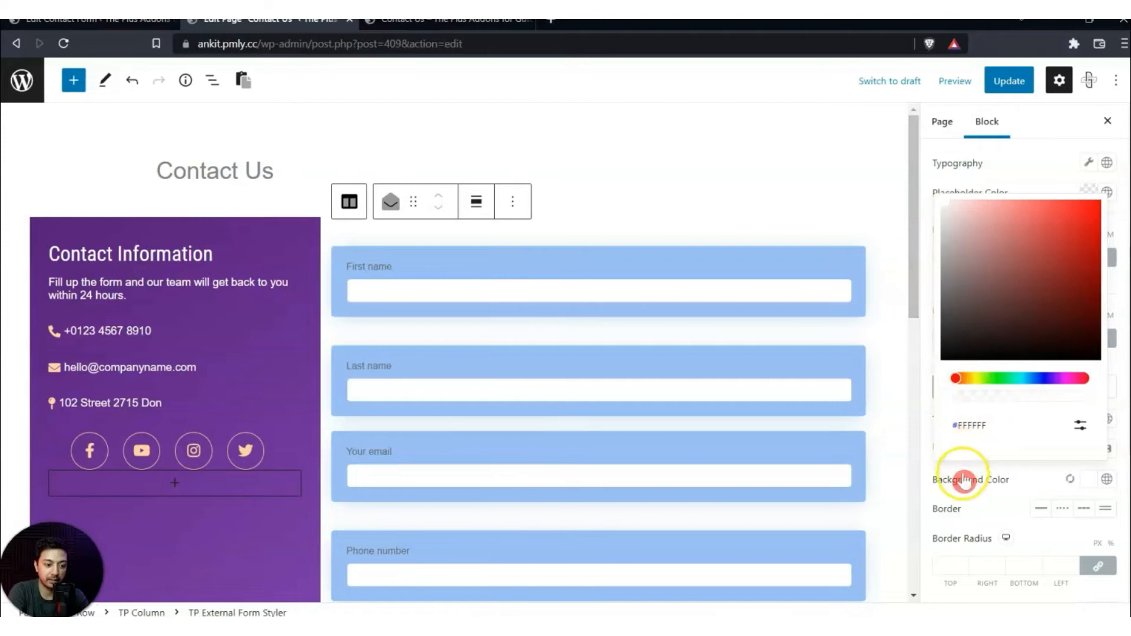
pyautogui.click(963, 482)
pyautogui.click(1038, 510)
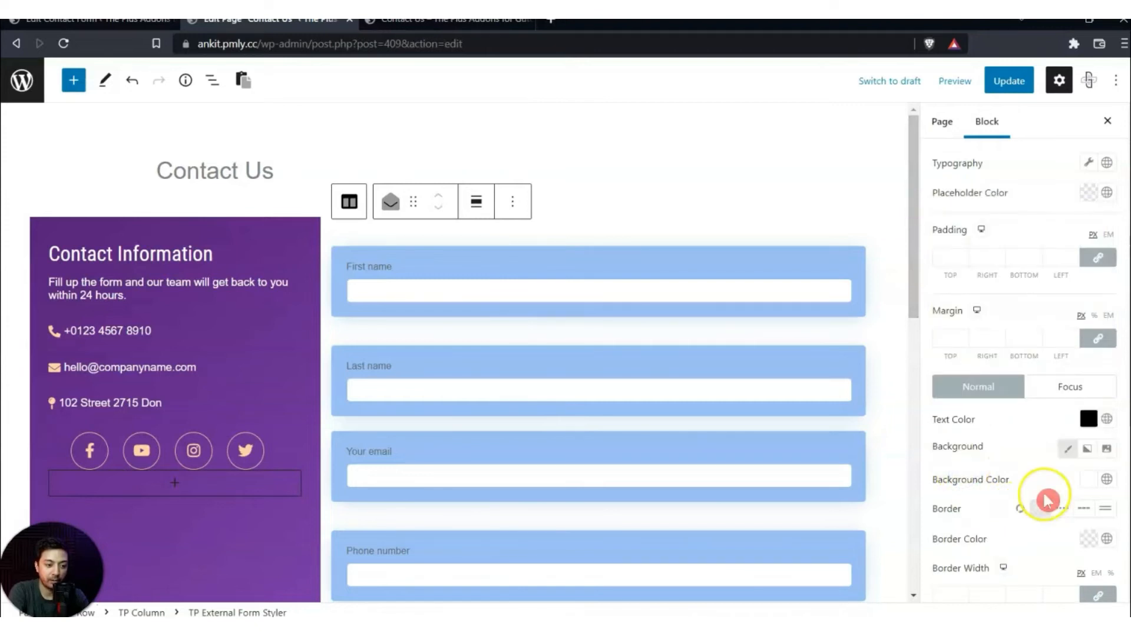
# - Set the border color of the form's input fields to a medium gray
pyautogui.scroll(-2, 1047, 498)
pyautogui.click(1088, 451)
pyautogui.click(936, 247)
pyautogui.moveTo(935, 249); pyautogui.dragTo(922, 241)
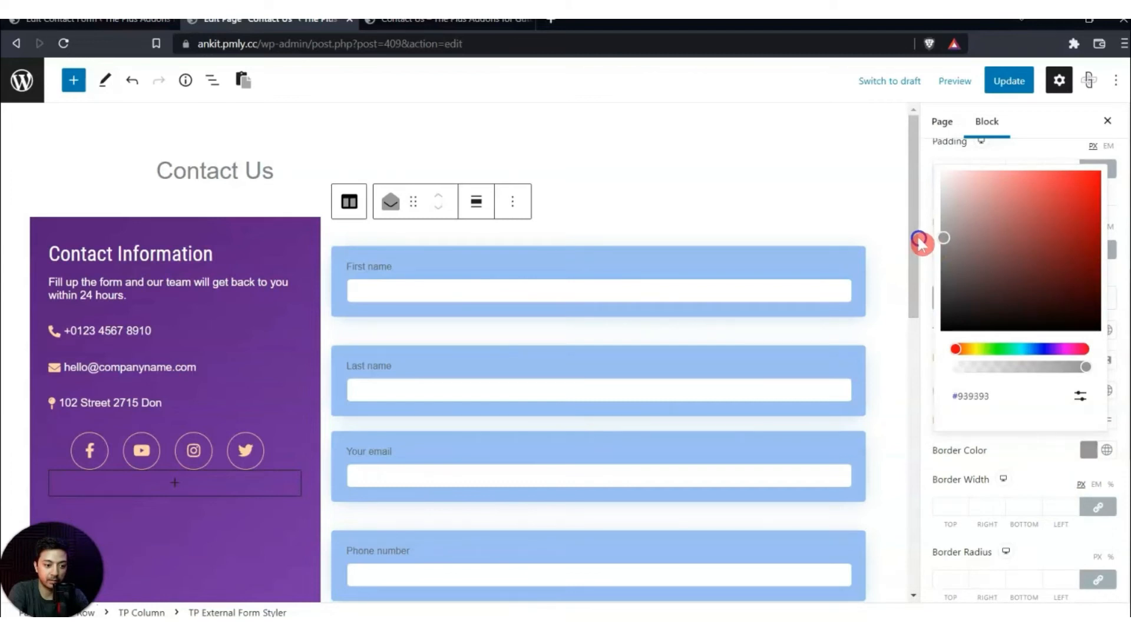
pyautogui.click(962, 492)
# - Unlink the input fields' border widths and set only the bottom border to 1 px
pyautogui.click(1094, 517)
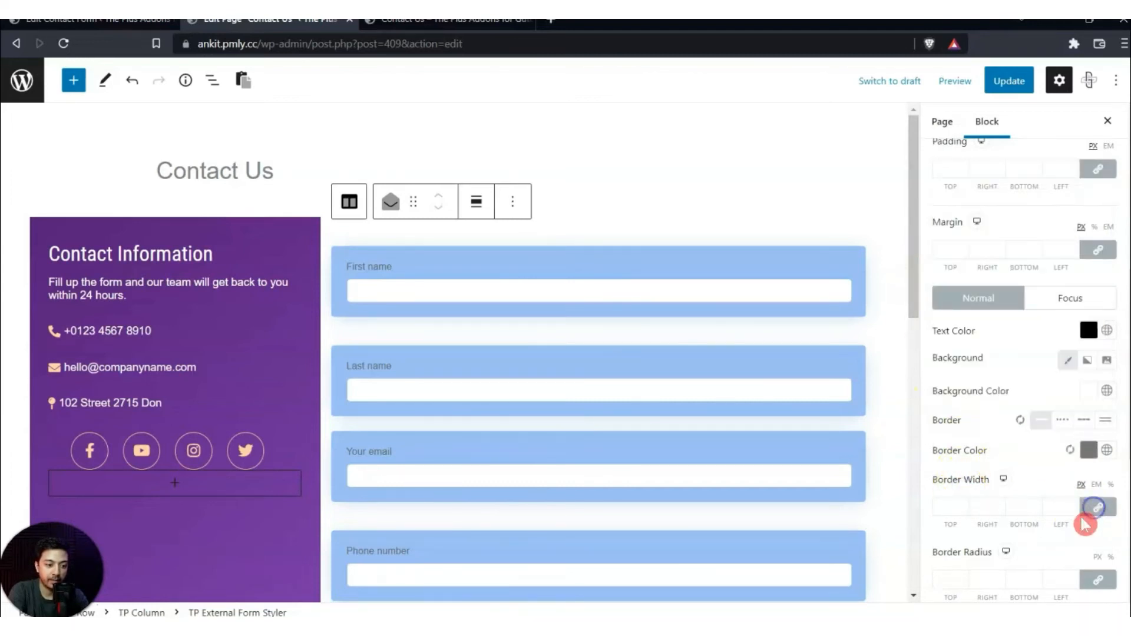
pyautogui.click(1014, 506)
pyautogui.write('1')
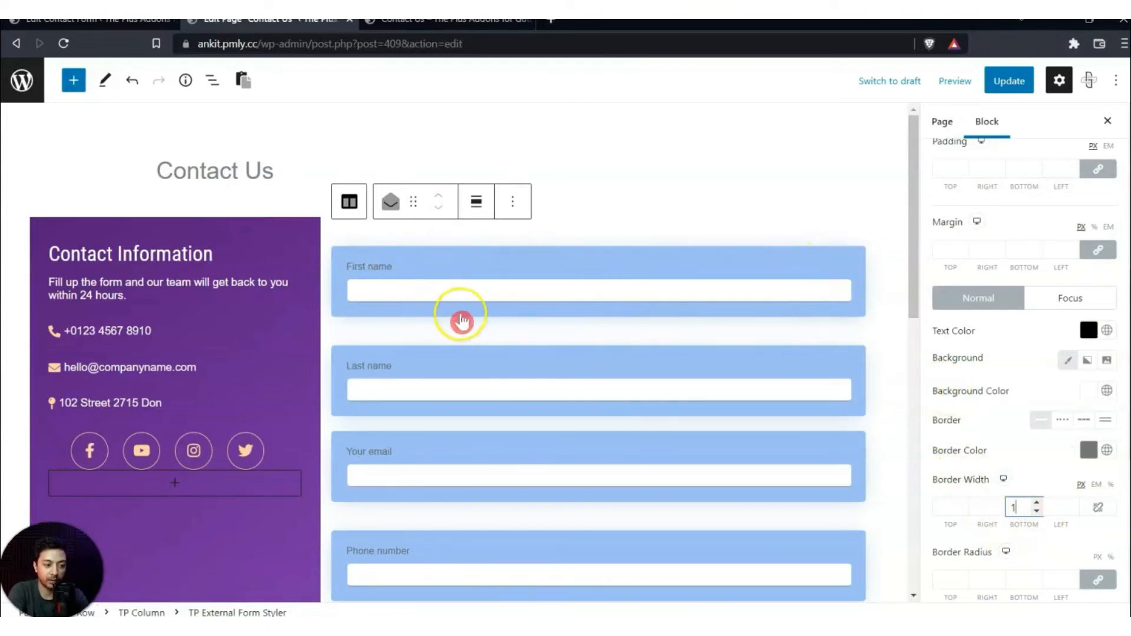
# - Make the normal background color of the form's outer fields fully transparent
pyautogui.scroll(-5, 1051, 459)
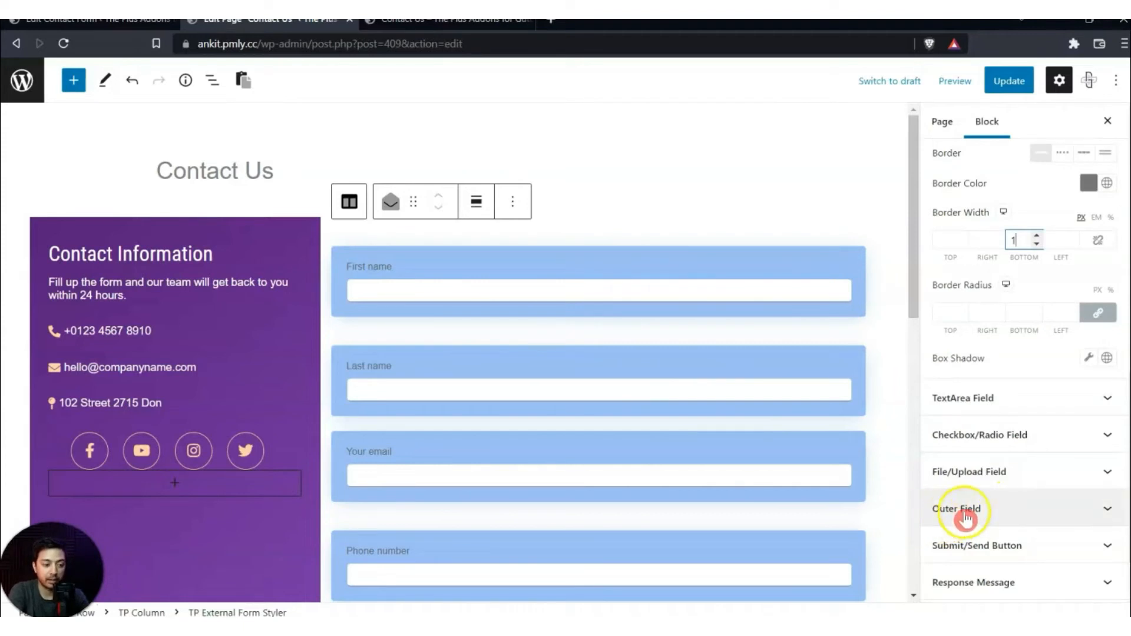
pyautogui.click(1107, 513)
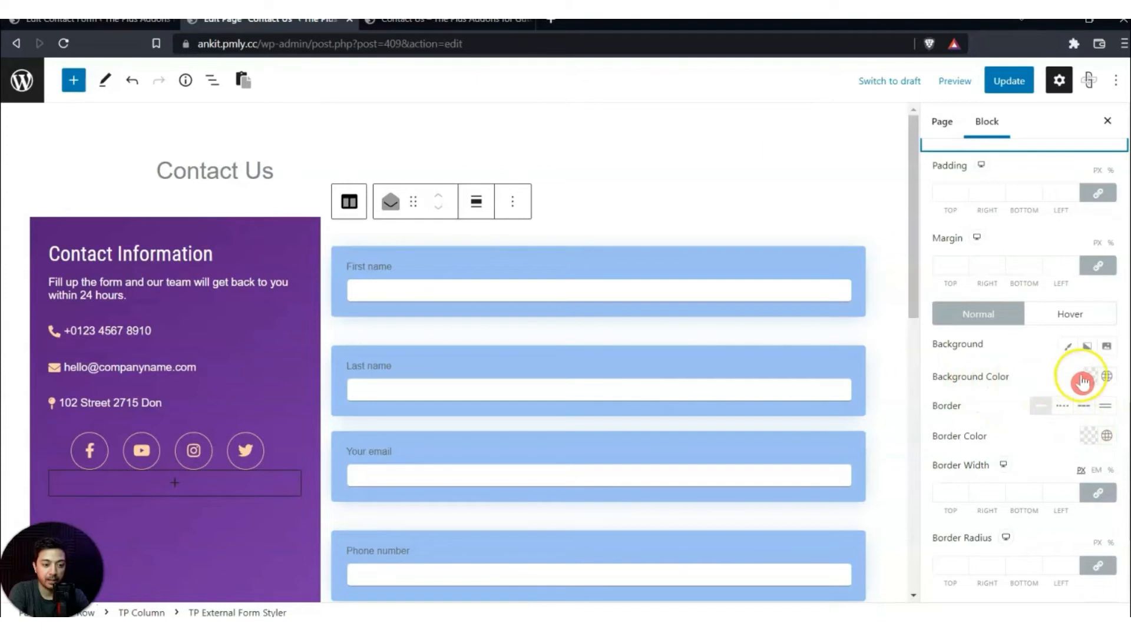
pyautogui.click(1087, 375)
pyautogui.moveTo(1081, 303); pyautogui.dragTo(945, 301)
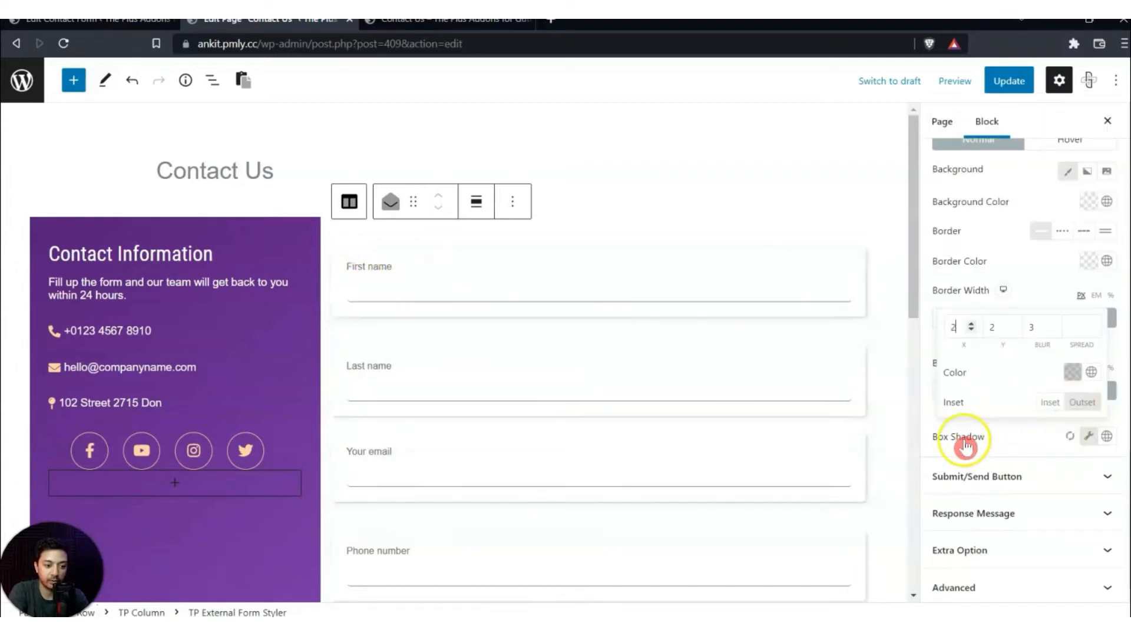
# - Remove the box shadow from the form's outer fields by clearing its offset
pyautogui.click(965, 446)
pyautogui.click(1088, 436)
pyautogui.click(962, 333)
pyautogui.press('BackSpace')
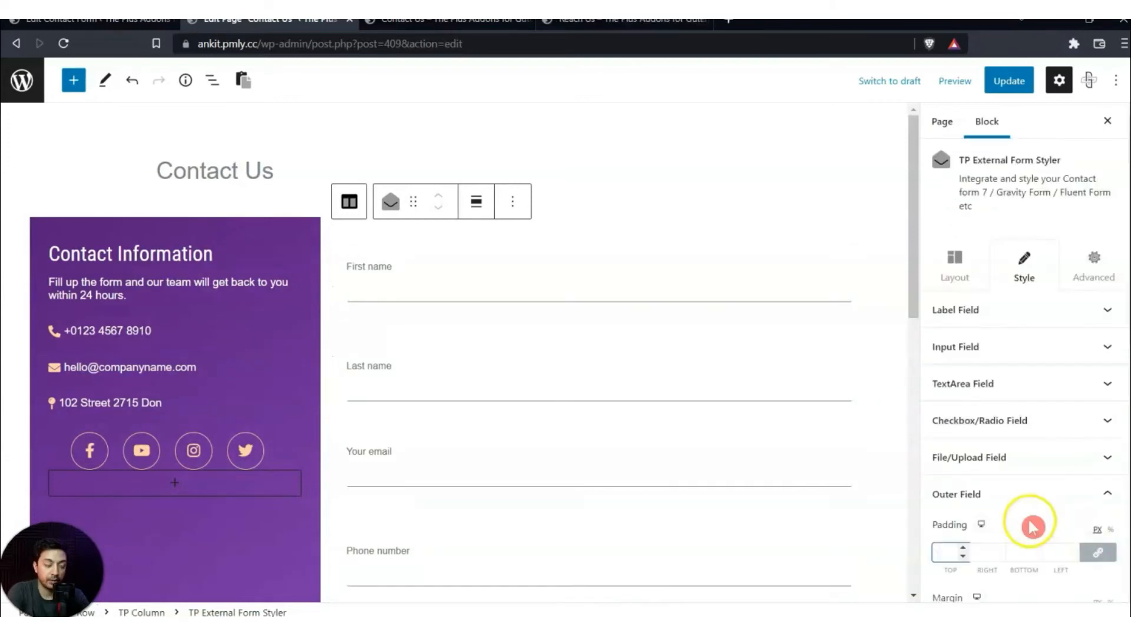
# - Set the outer fields' padding to 0 px top and bottom and 10 px right and left
pyautogui.scroll(-3, 1029, 528)
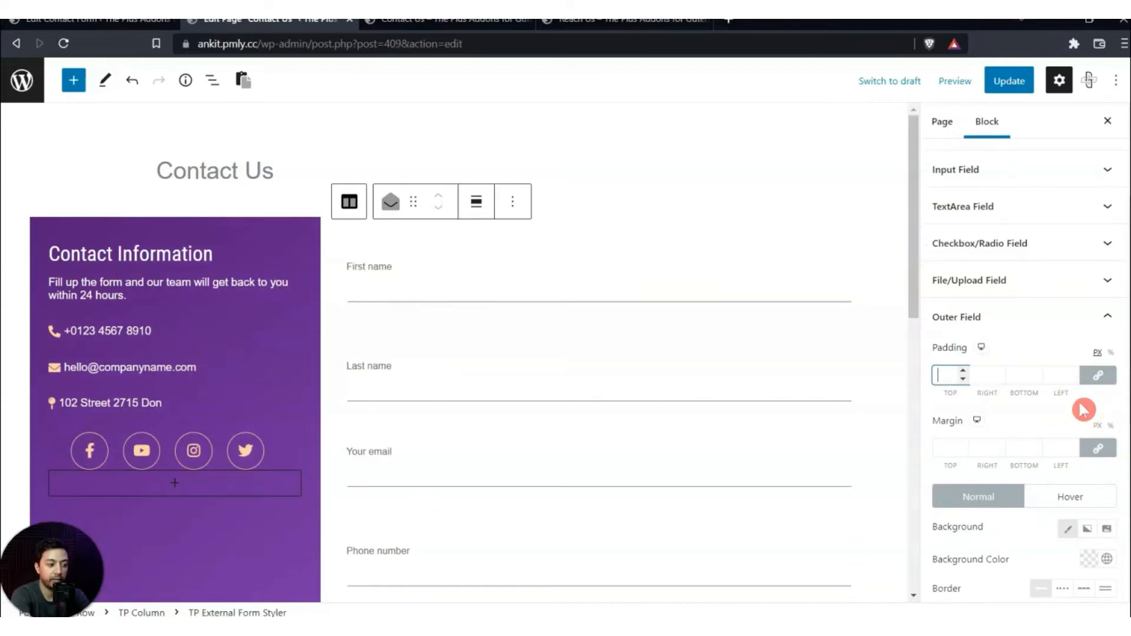
pyautogui.write('0')
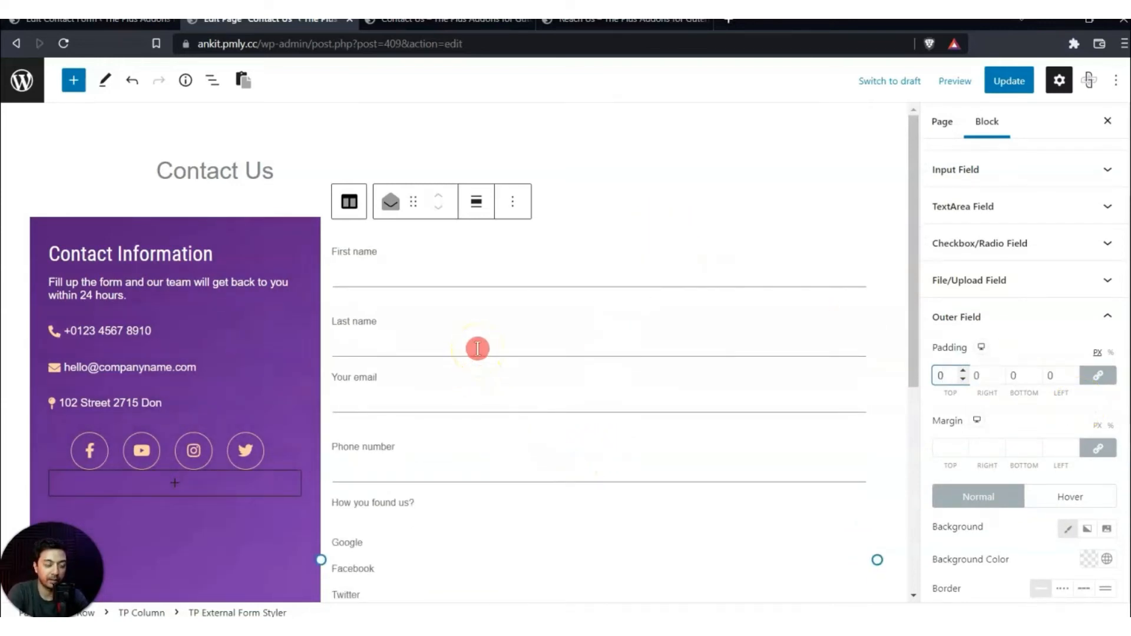
pyautogui.click(1097, 375)
pyautogui.click(992, 380)
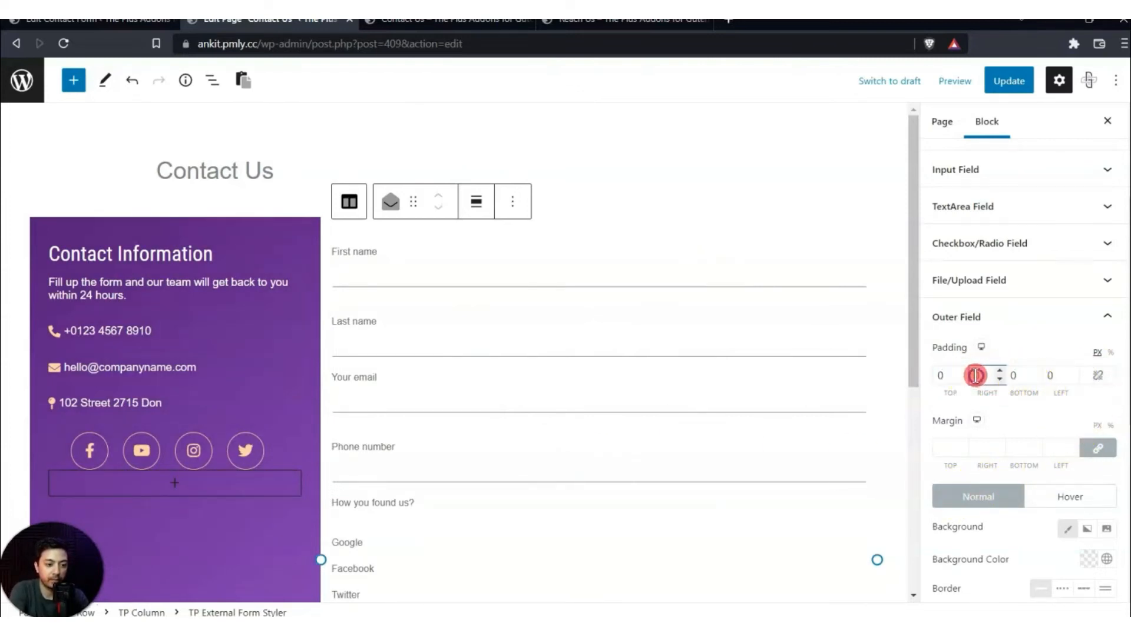
pyautogui.write('1')
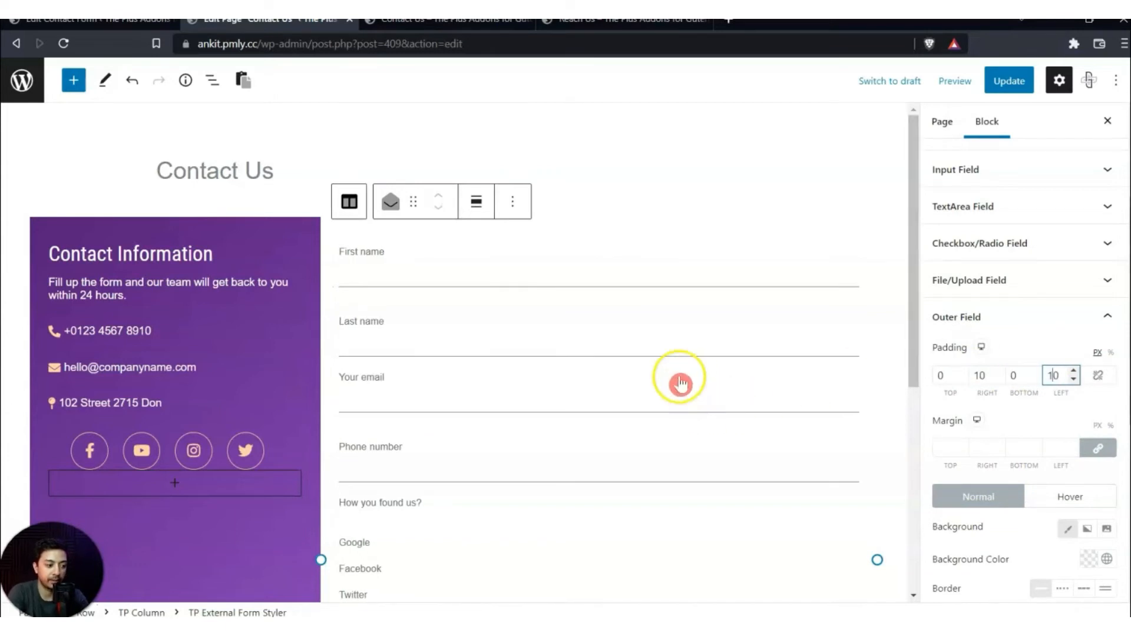
# - Update the Contact Us page and reload its preview to check the restyled form
pyautogui.scroll(-5, 590, 368)
pyautogui.click(1003, 83)
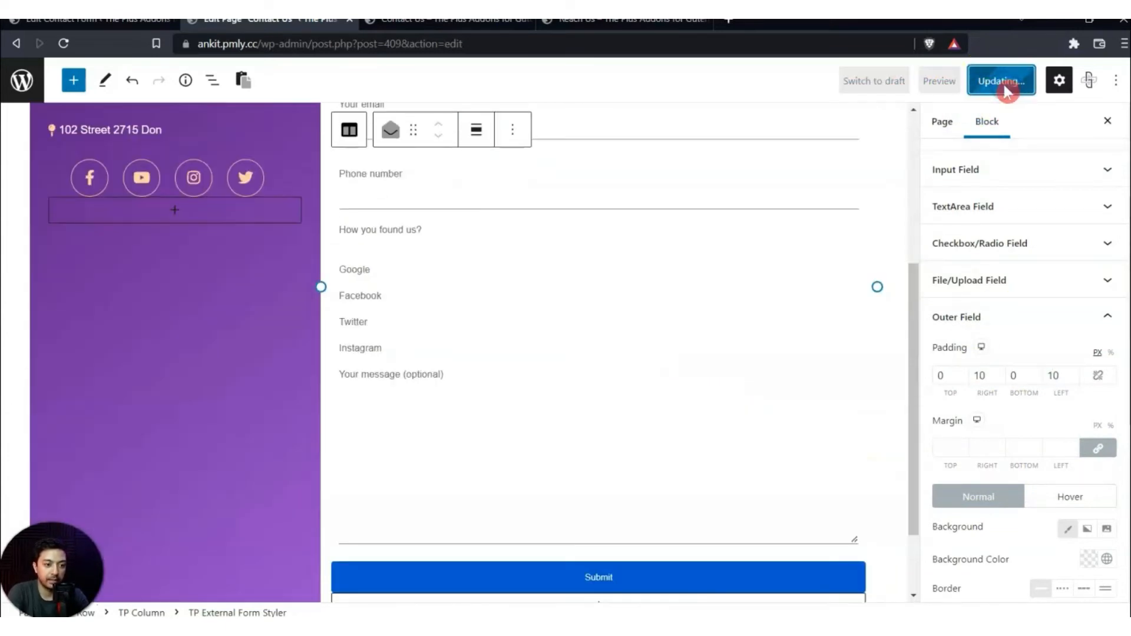
pyautogui.click(66, 44)
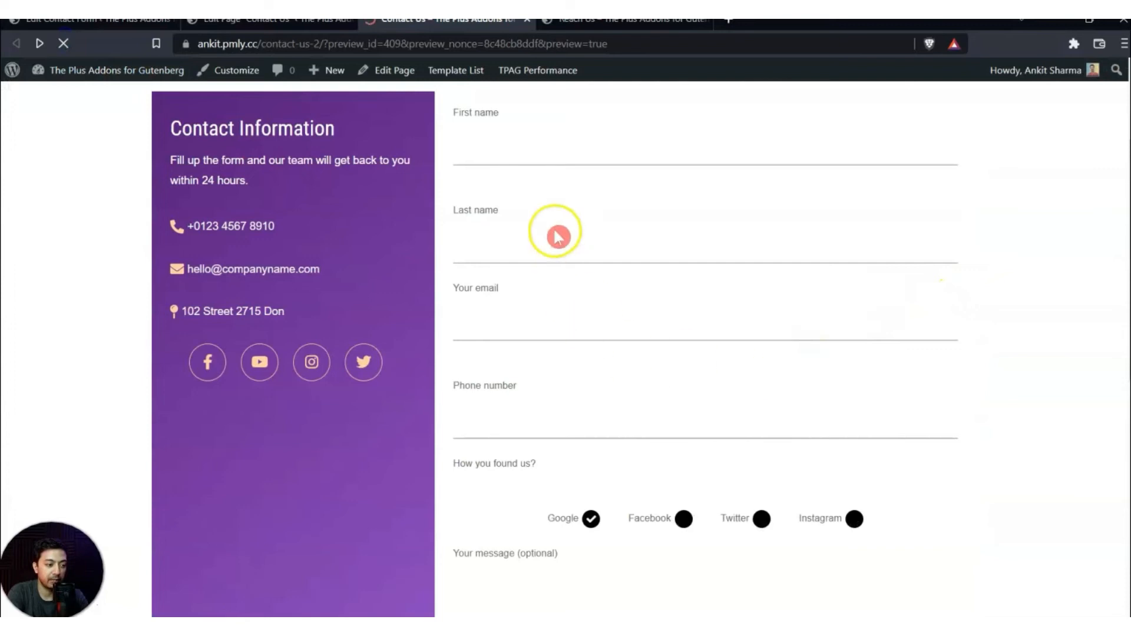
pyautogui.scroll(-5, 699, 300)
pyautogui.scroll(1, 700, 326)
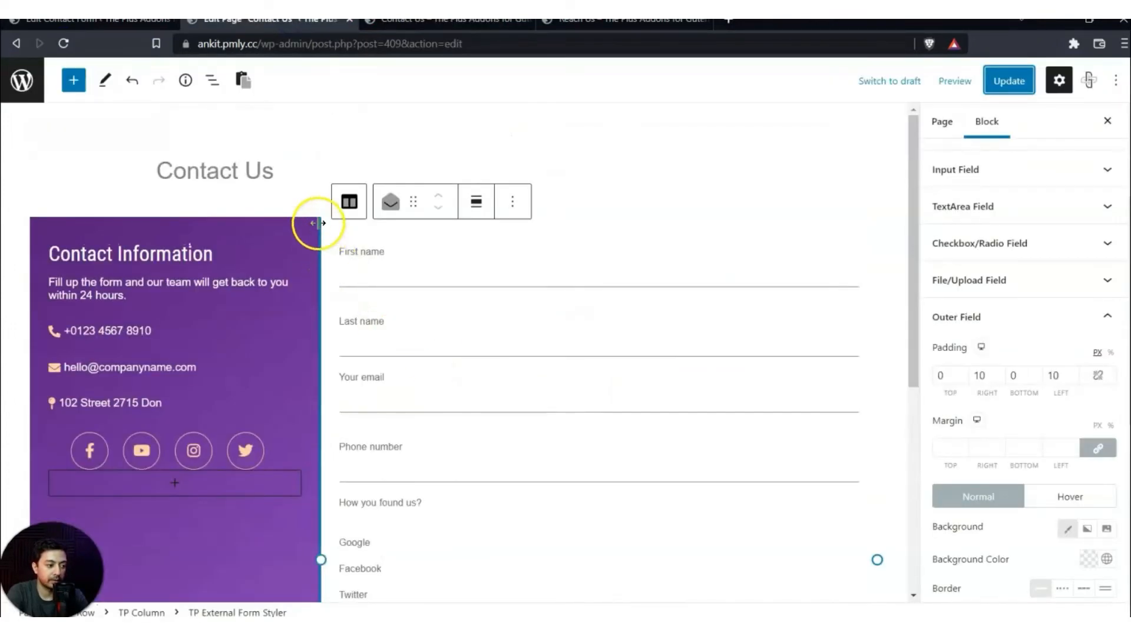
# - Set the purple Contact Information column's border radius to top 10, right 0, bottom 0 and left 10 px
pyautogui.click(319, 227)
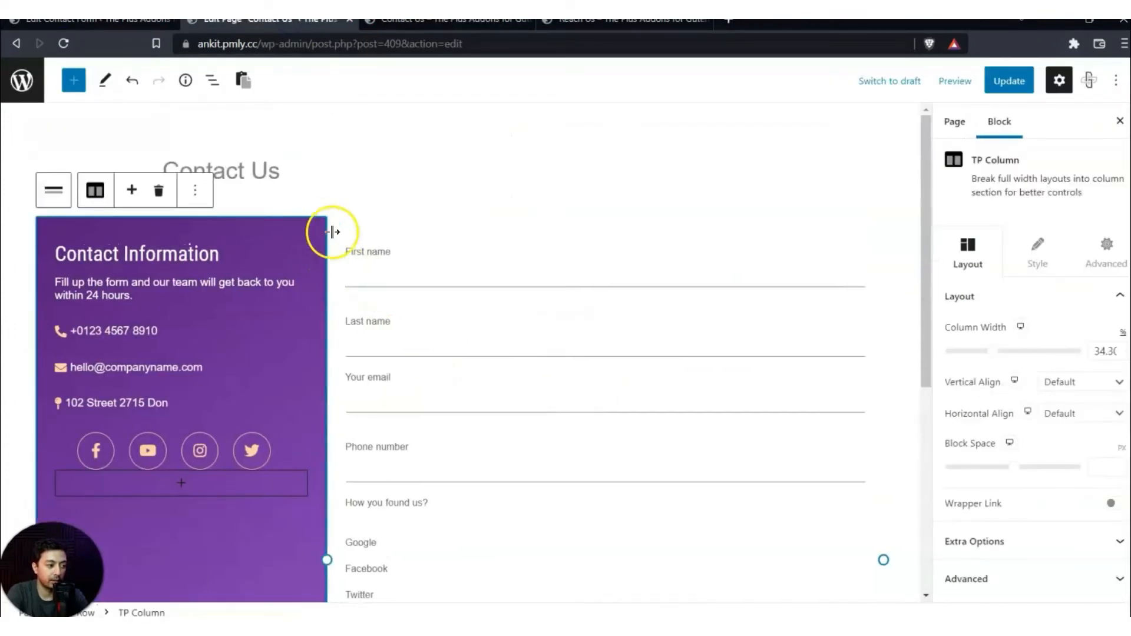
pyautogui.click(1038, 259)
pyautogui.scroll(-3, 1044, 295)
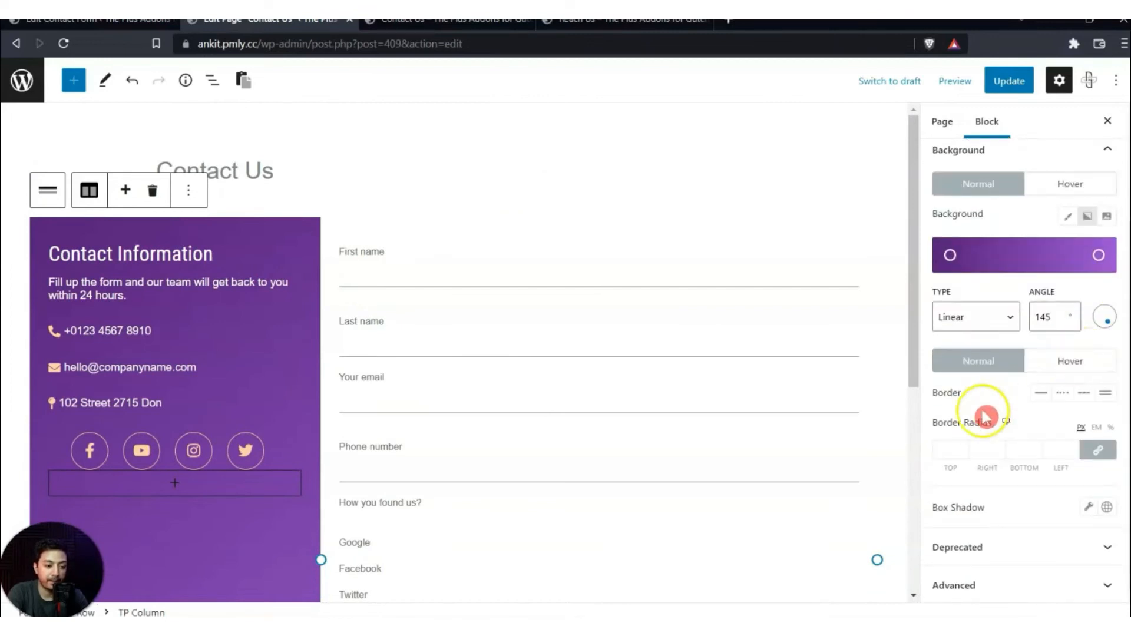
pyautogui.click(1097, 451)
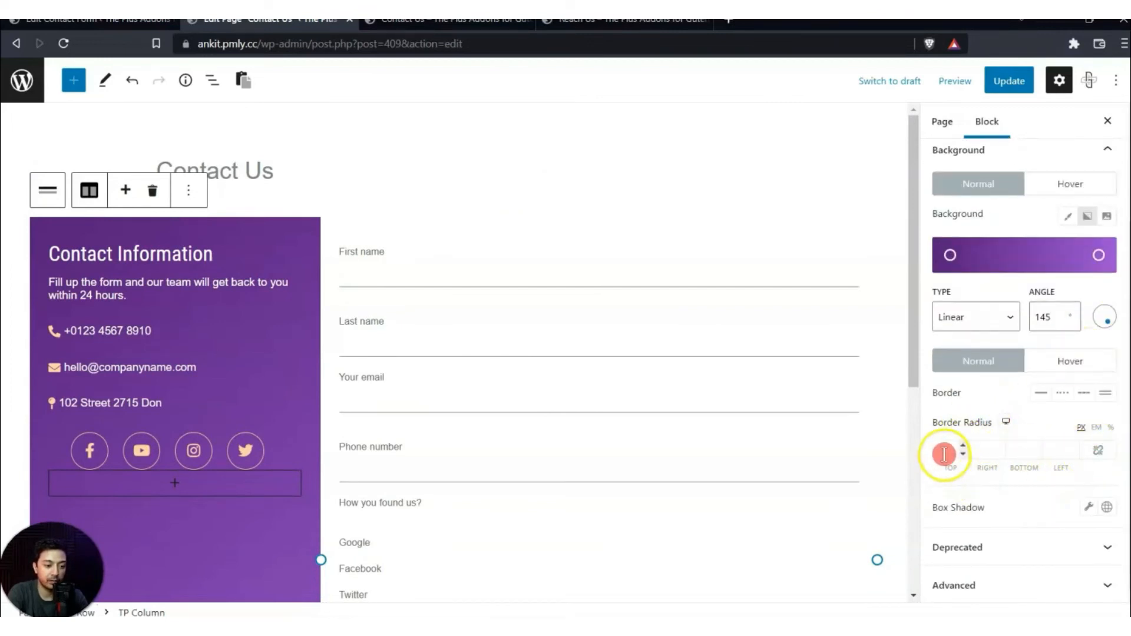
pyautogui.click(944, 454)
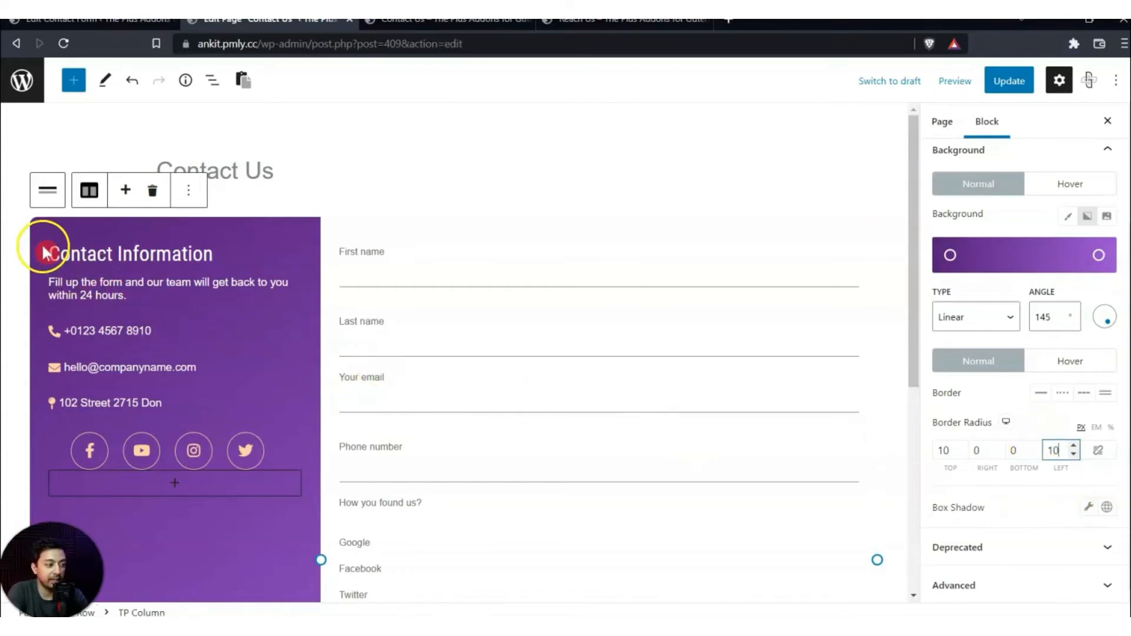
pyautogui.scroll(-6, 37, 224)
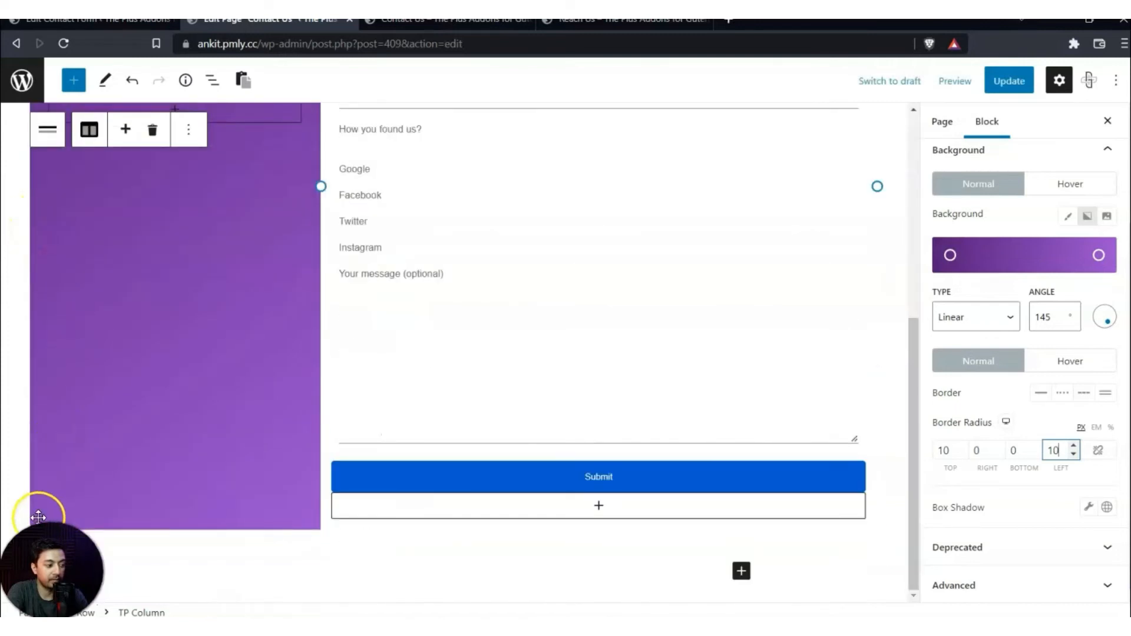
pyautogui.scroll(6, 371, 377)
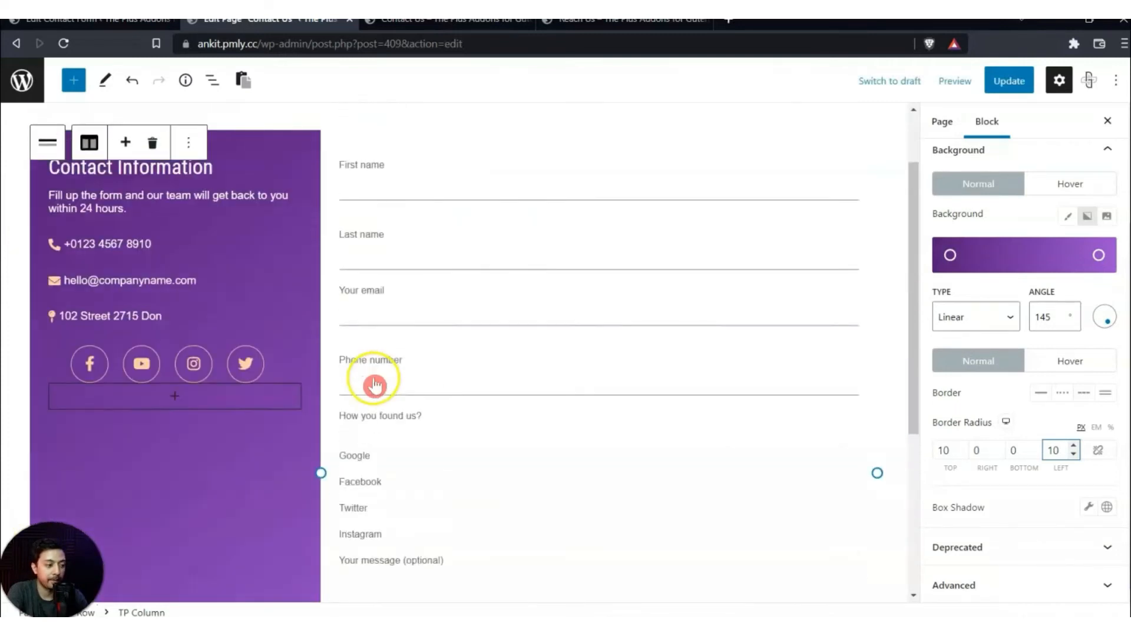
# - Give the column containing the contact form a solid light gray background color
pyautogui.click(365, 233)
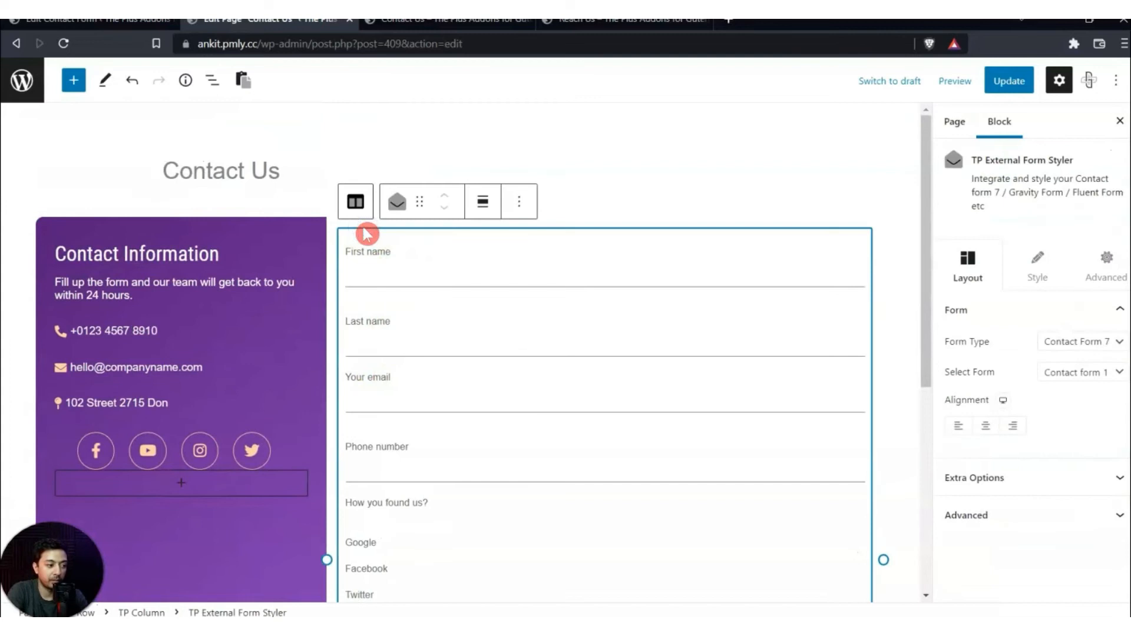
pyautogui.click(323, 222)
pyautogui.click(1038, 268)
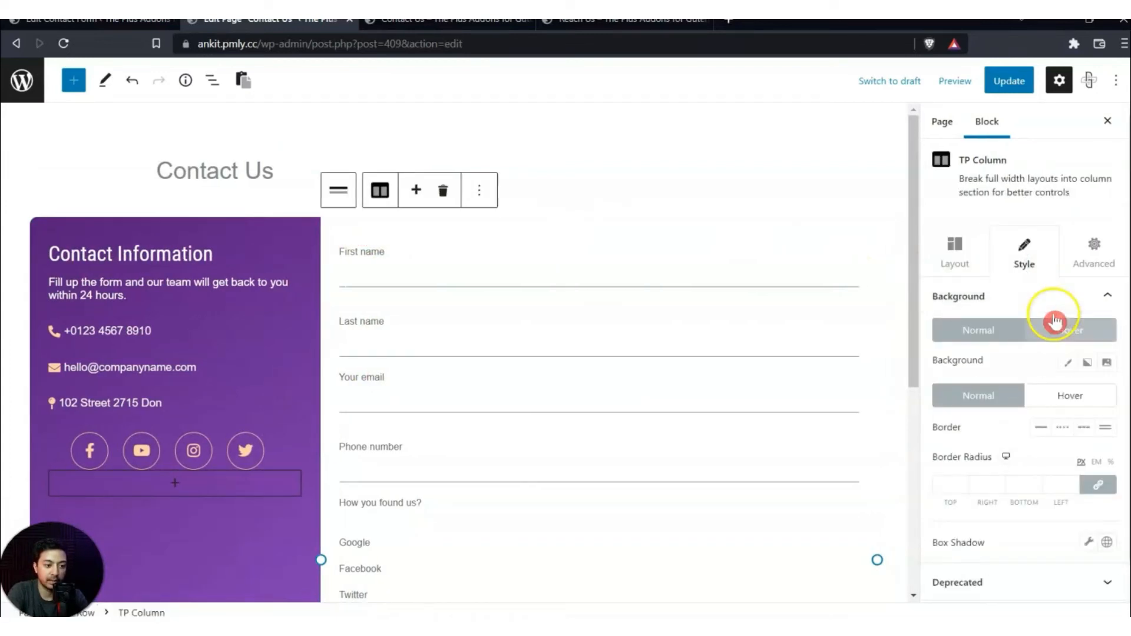
pyautogui.click(1073, 364)
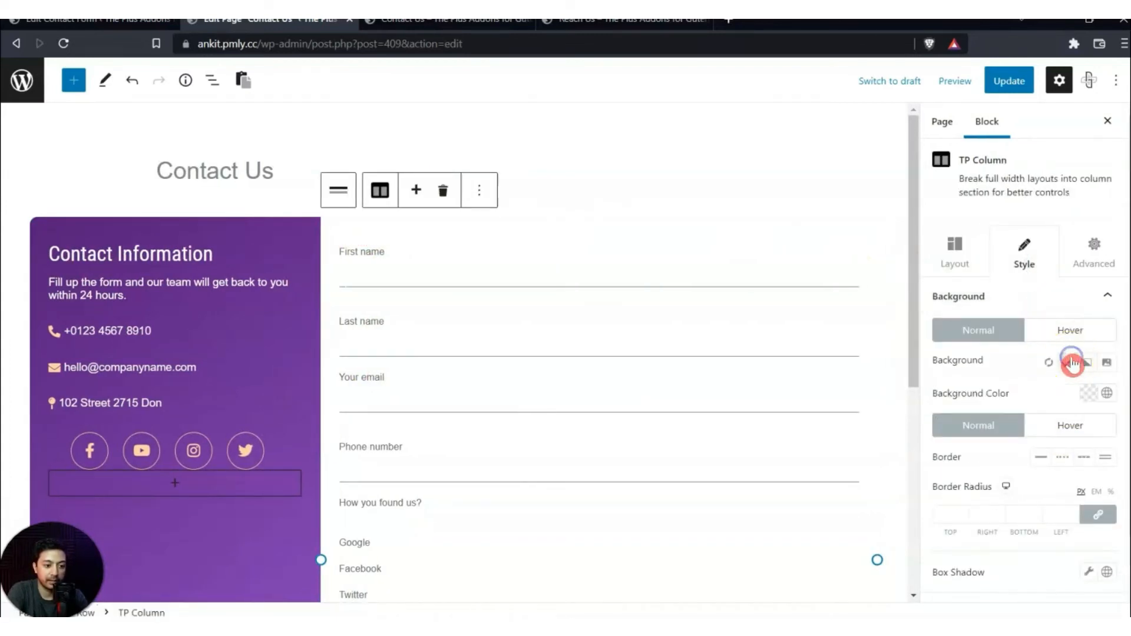
pyautogui.click(1091, 395)
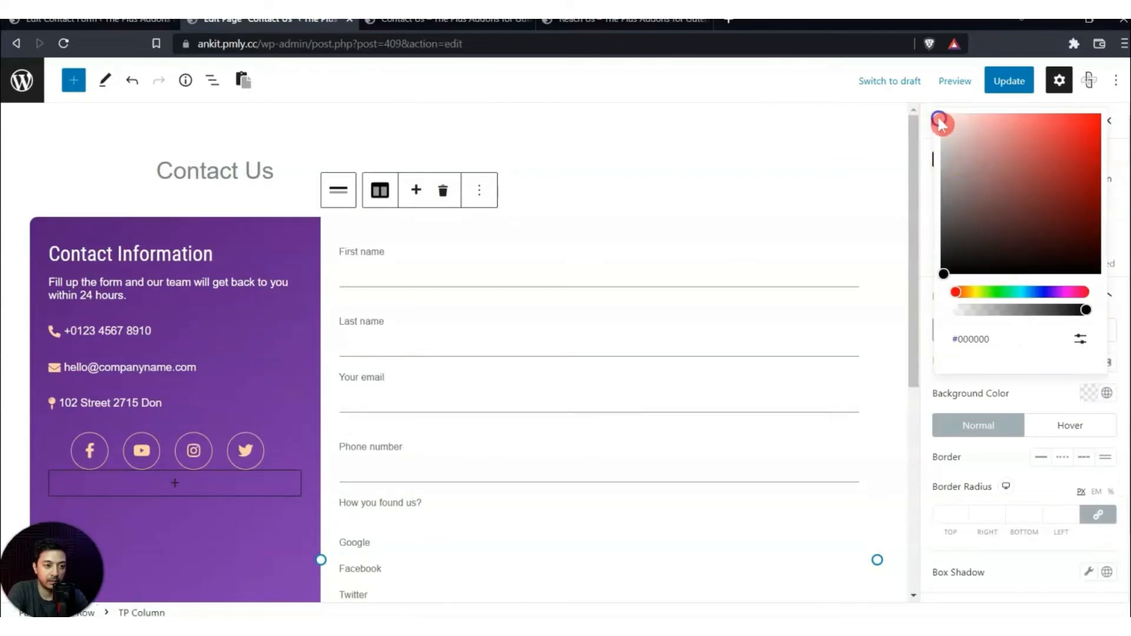
pyautogui.moveTo(950, 128); pyautogui.dragTo(939, 127)
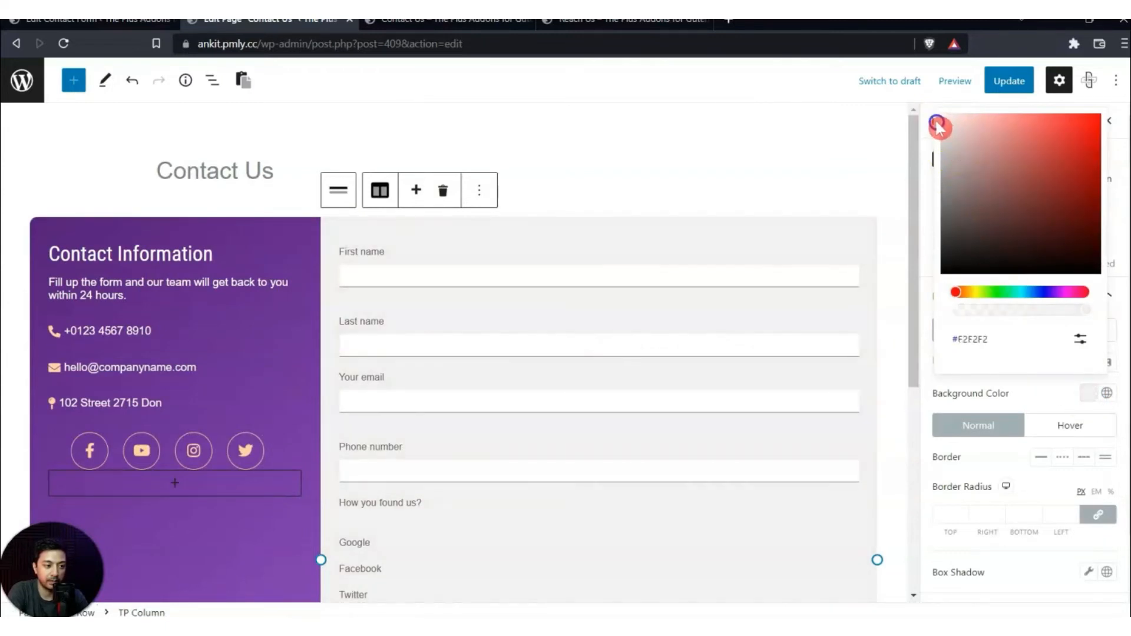
pyautogui.click(972, 384)
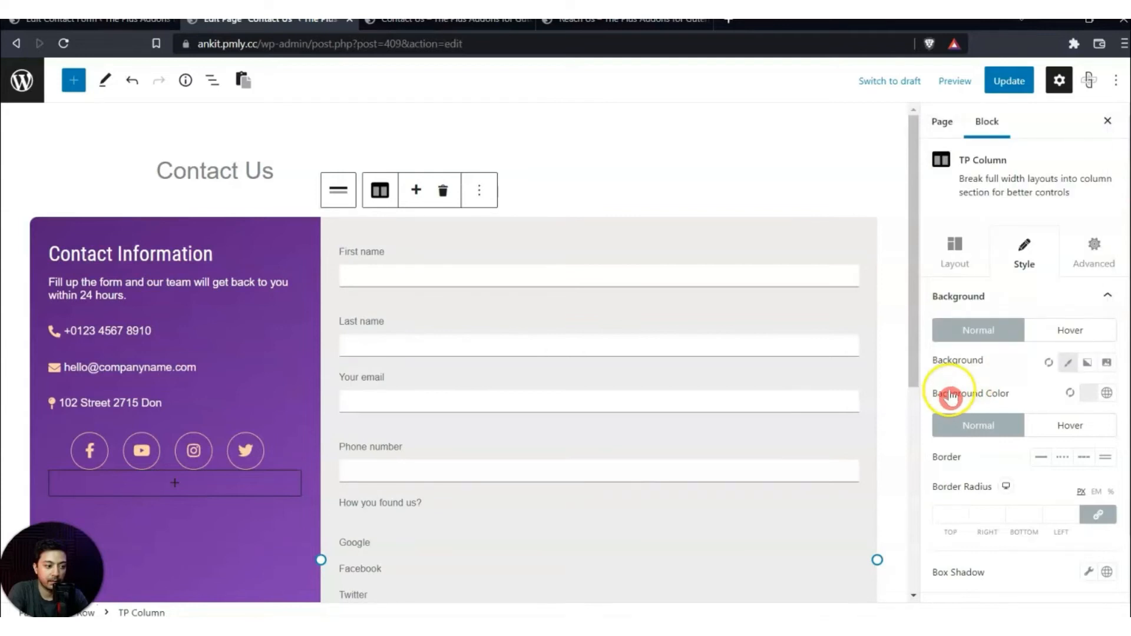
# - Set the form column's border radius to top 0, right 10, bottom 10 and left 0 px
pyautogui.click(1097, 515)
pyautogui.click(944, 516)
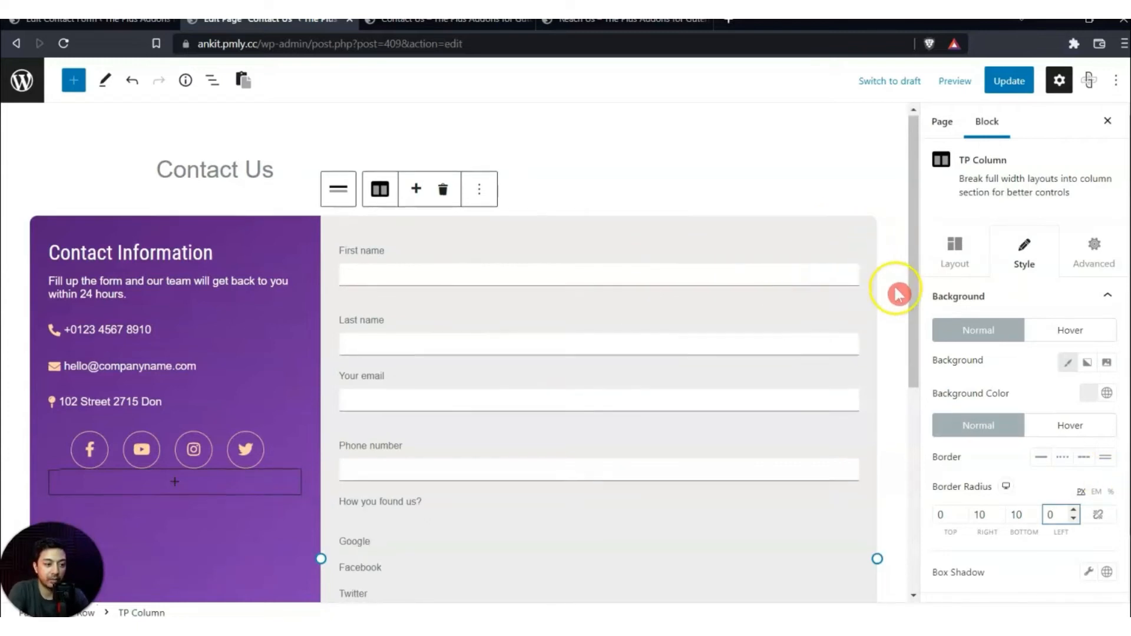
pyautogui.scroll(-5, 898, 294)
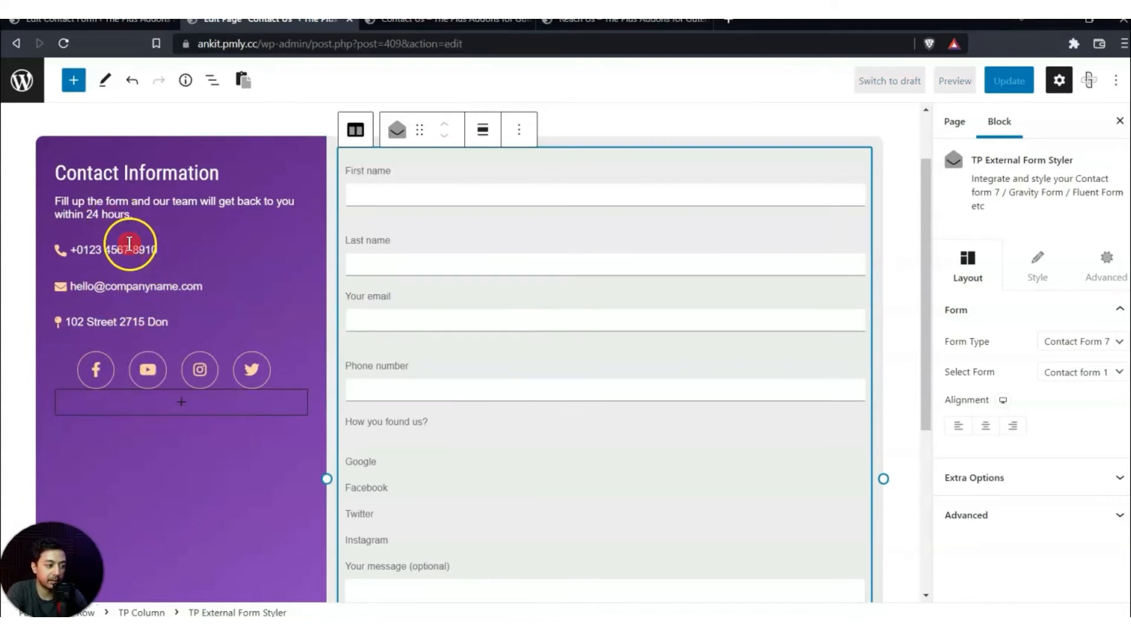
# - Set the top and bottom padding of the contact details list block to 20 px each
pyautogui.click(123, 247)
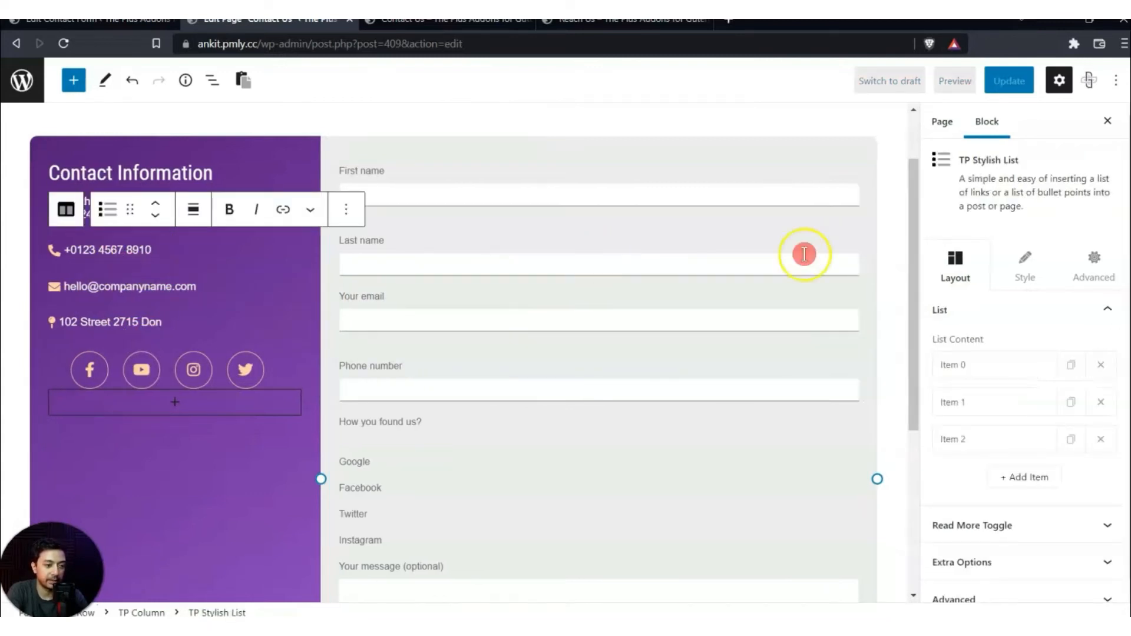
pyautogui.click(1085, 277)
pyautogui.click(1105, 308)
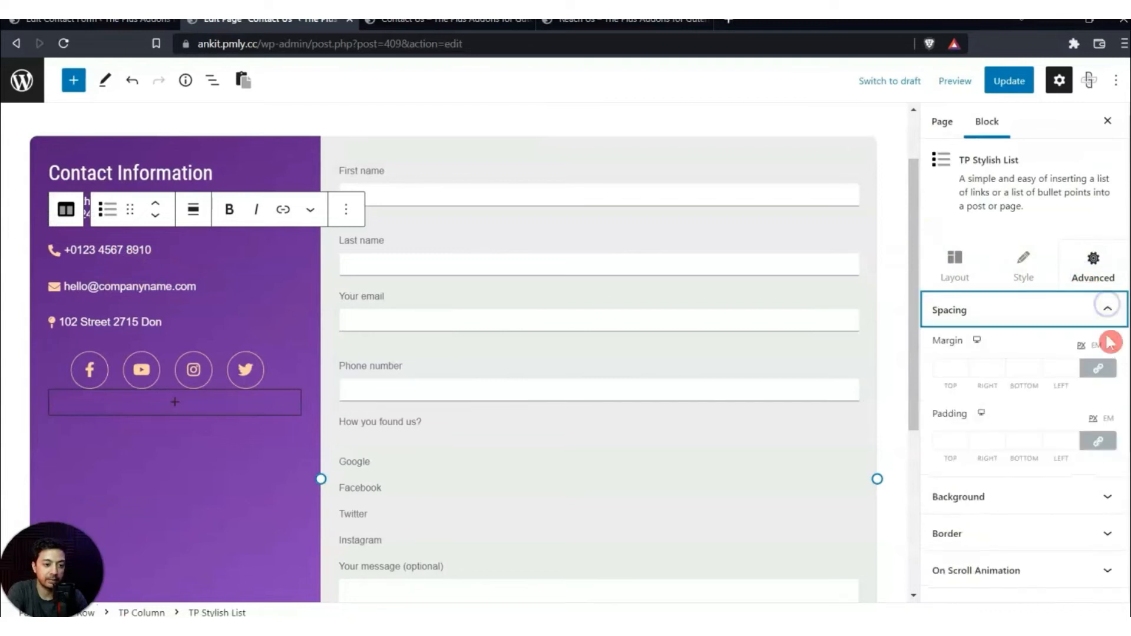
pyautogui.click(1095, 442)
pyautogui.click(948, 442)
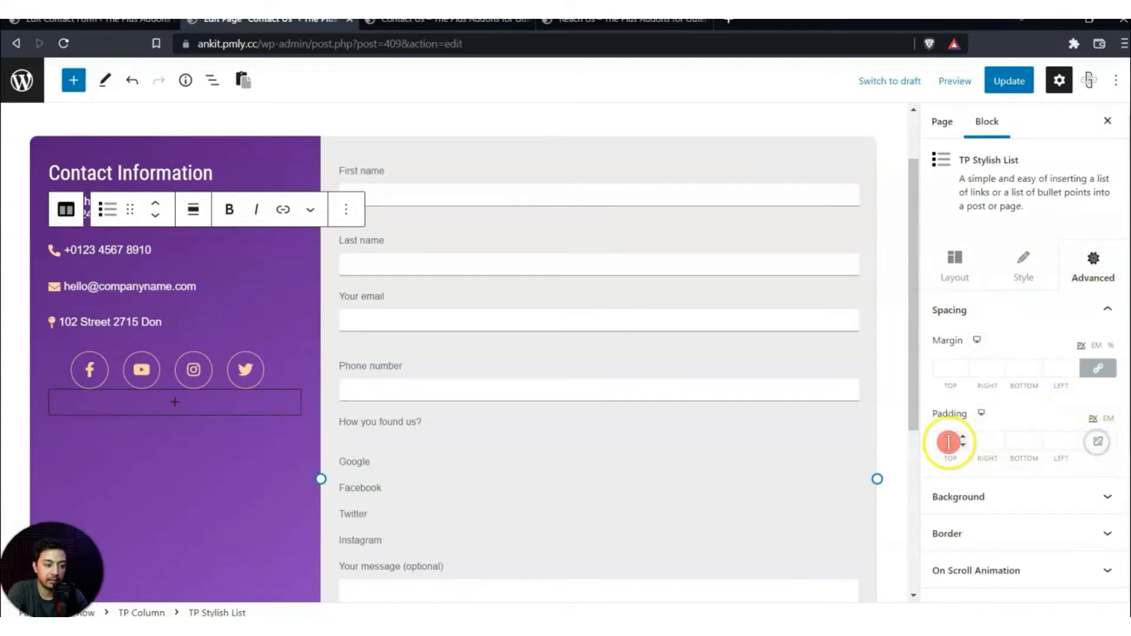
pyautogui.write('20')
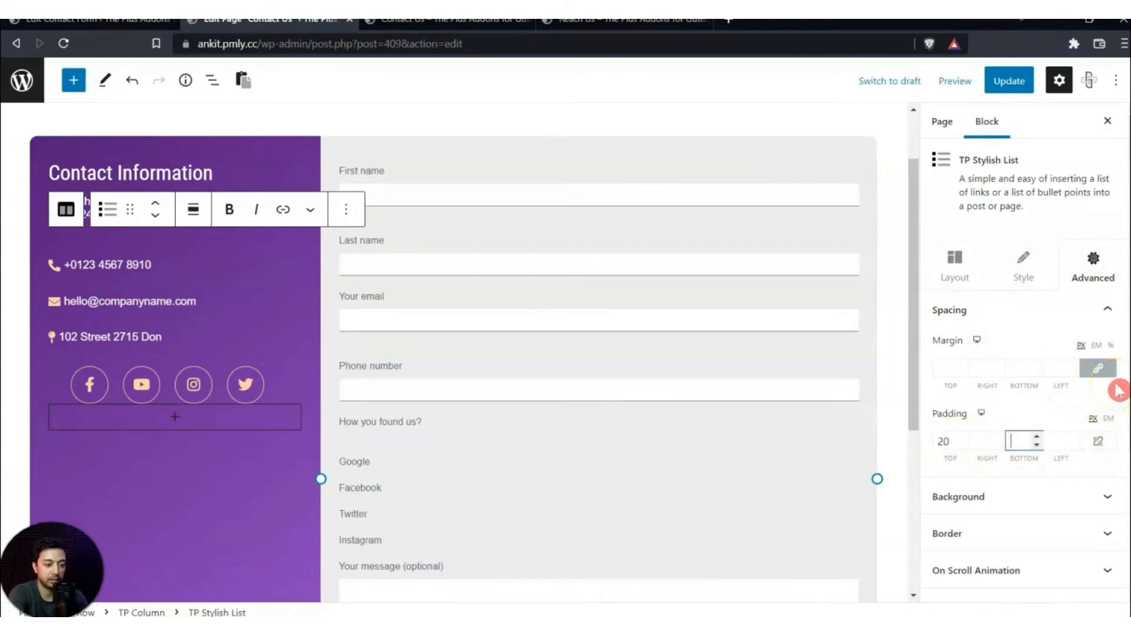
pyautogui.write('20')
# - Set the top padding of the social icons block in the Contact Information column to 20 px
pyautogui.click(288, 407)
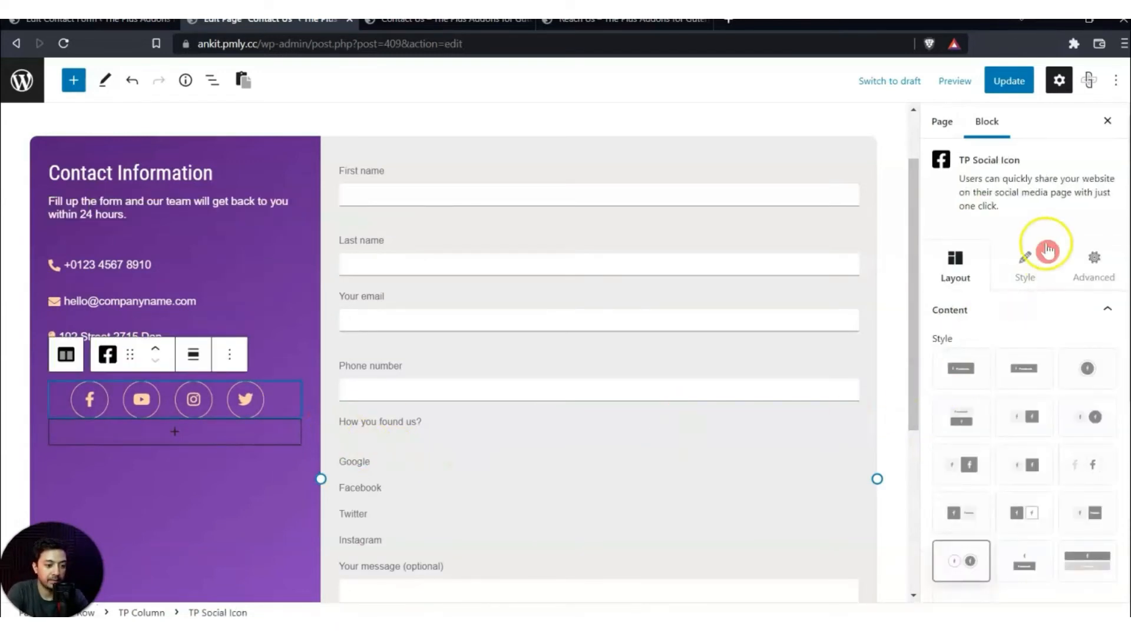
pyautogui.click(1092, 265)
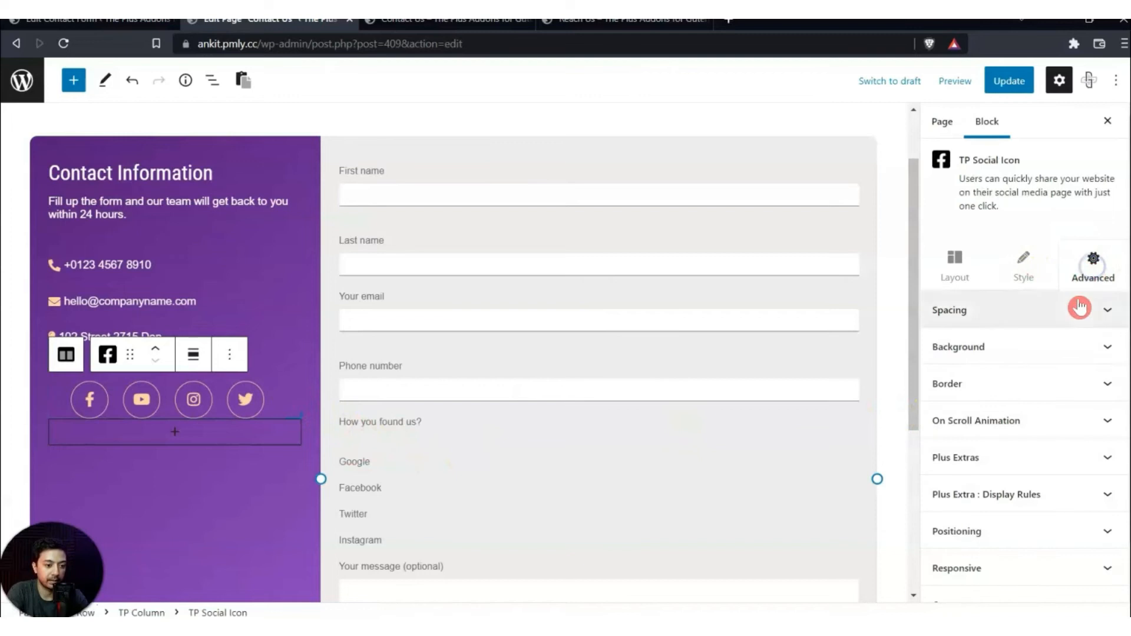
pyautogui.click(1029, 319)
pyautogui.click(1101, 438)
pyautogui.click(940, 443)
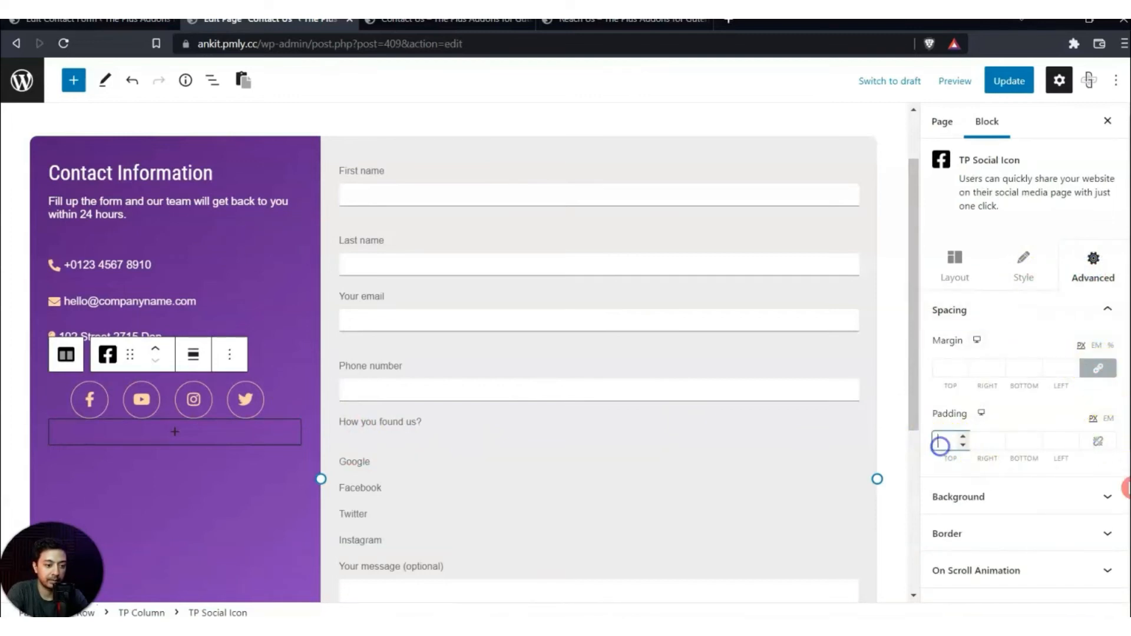
pyautogui.write('20')
pyautogui.press('Tab')
pyautogui.press('Tab')
pyautogui.write('20')
pyautogui.press('BackSpace')
pyautogui.press('BackSpace')
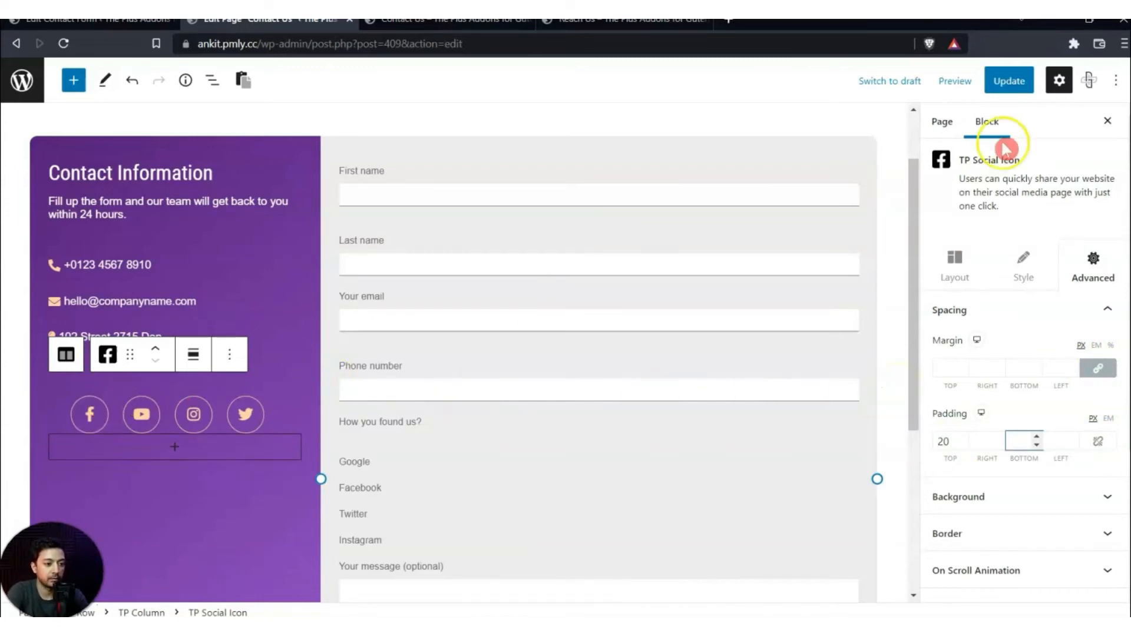
# - Update the Contact Us page and preview it, zoomed out to show the whole contact layout
pyautogui.click(1009, 81)
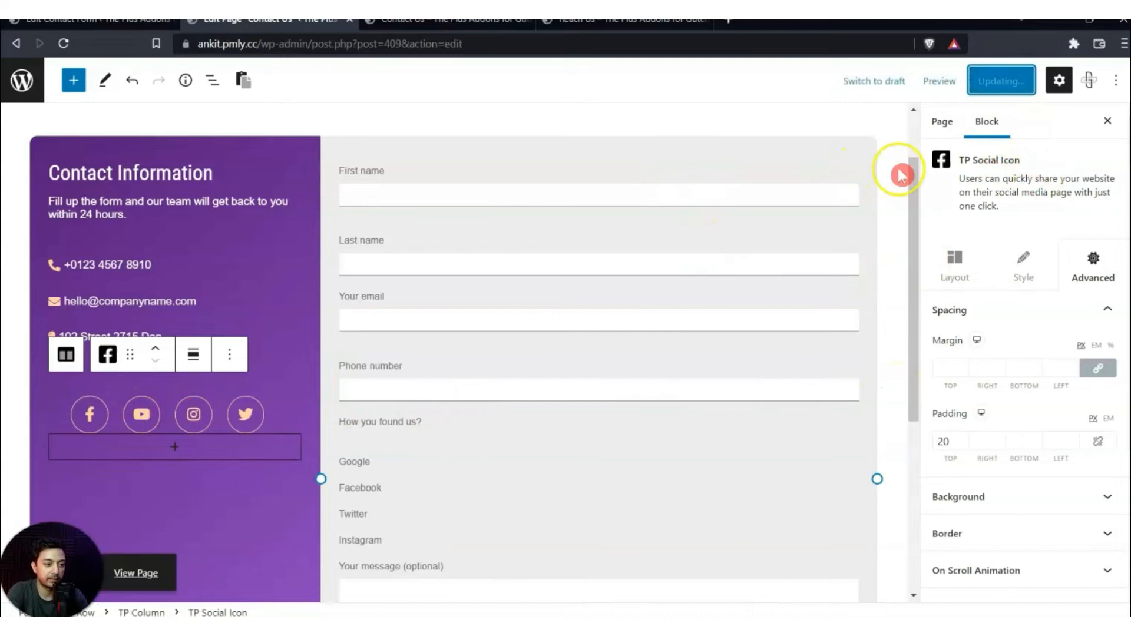
pyautogui.click(939, 81)
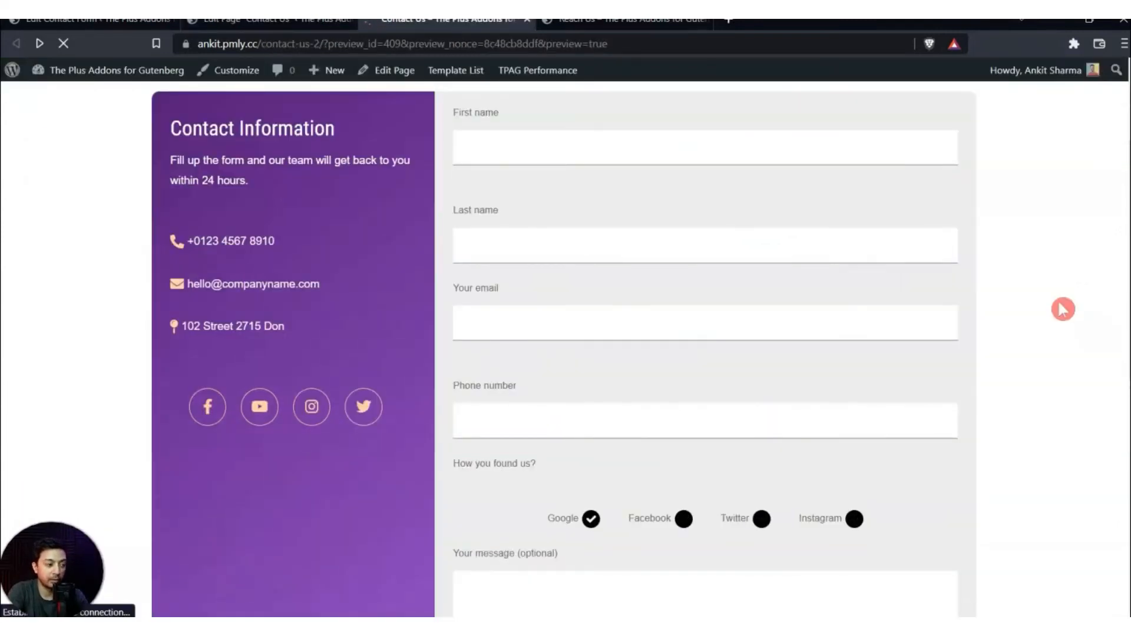
pyautogui.click(1030, 307)
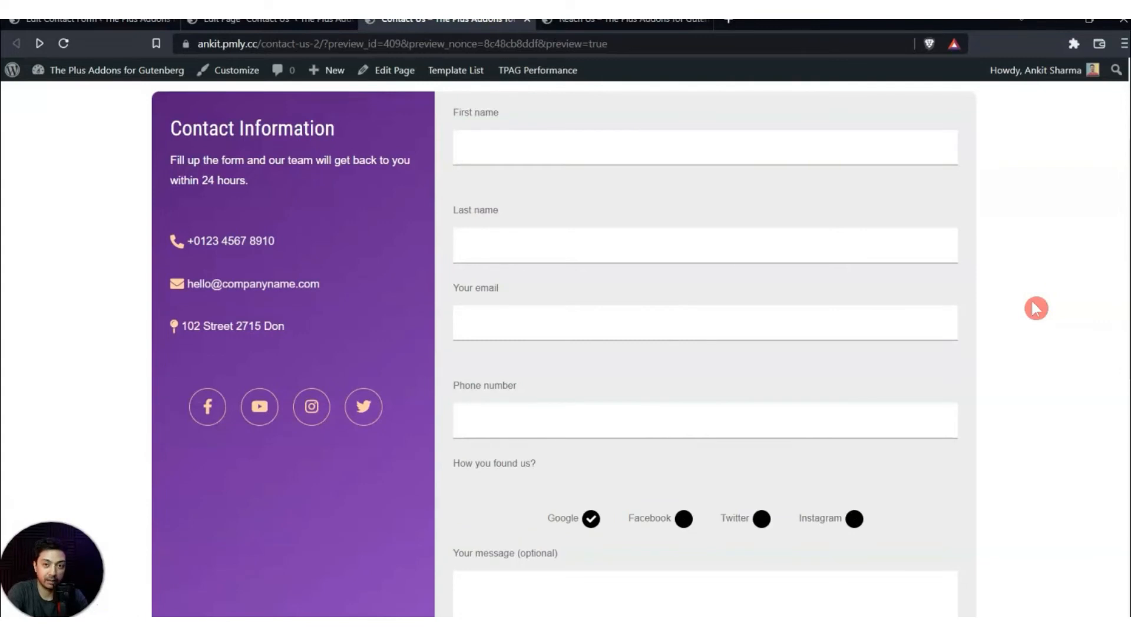
pyautogui.hotkey('ctrl', '-')
pyautogui.hotkey('ctrl', '-')
pyautogui.hotkey('ctrl', '-')
pyautogui.hotkey('ctrl', '-')
pyautogui.click(581, 367)
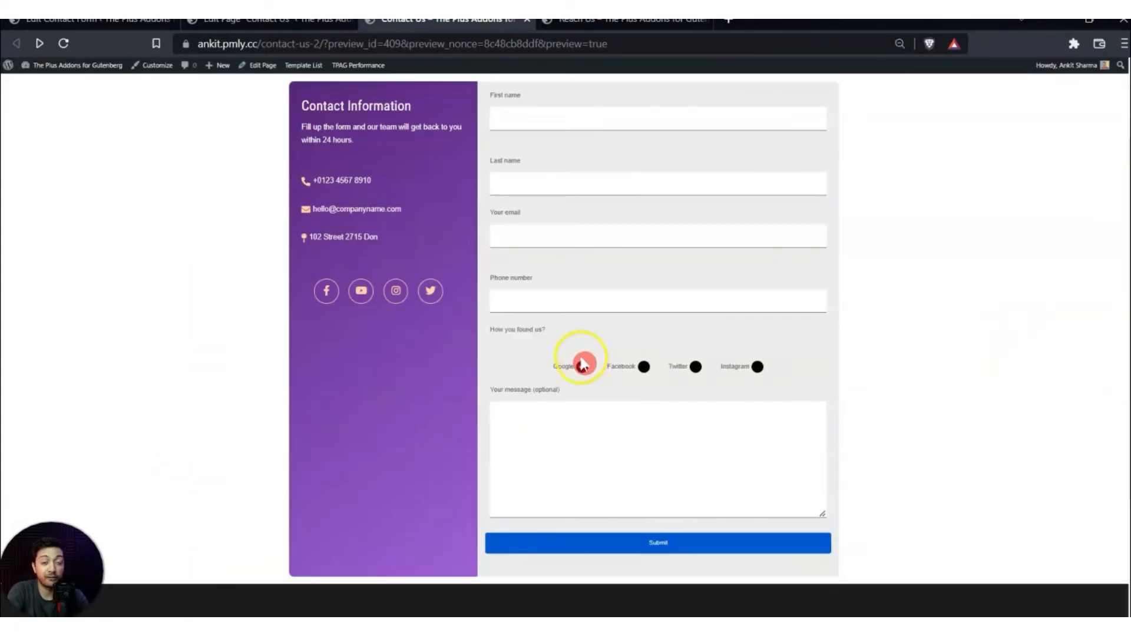
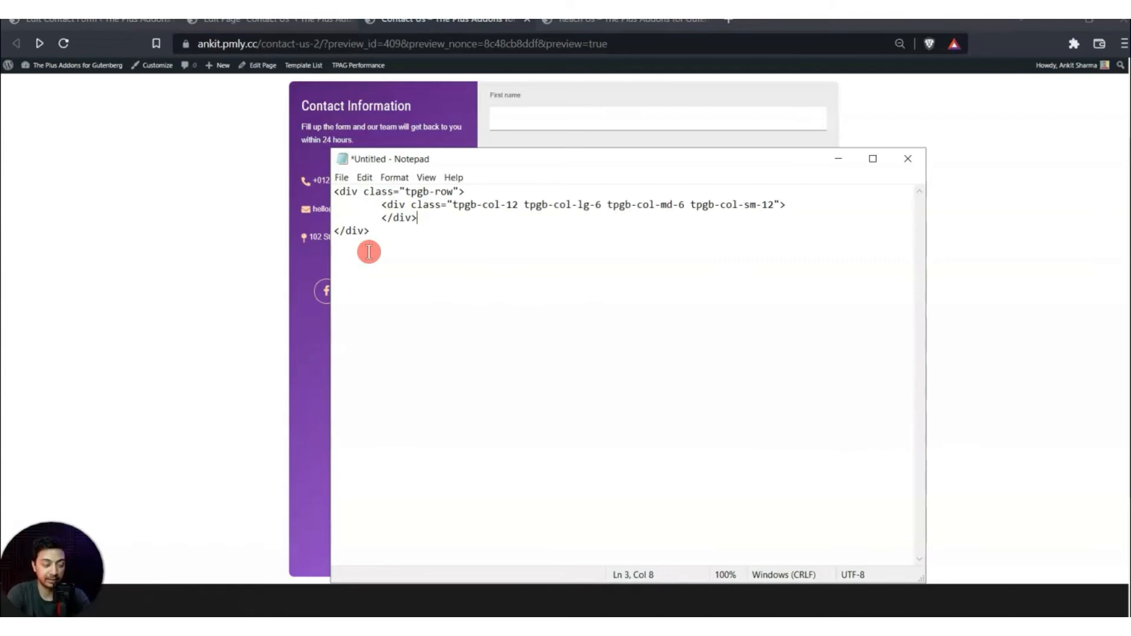
# - Copy the tpgb-row and column div markup from Notepad and paste it above the First name label in the Contact Form 7 form template
pyautogui.moveTo(399, 239); pyautogui.dragTo(334, 190)
pyautogui.hotkey('ctrl', 'c')
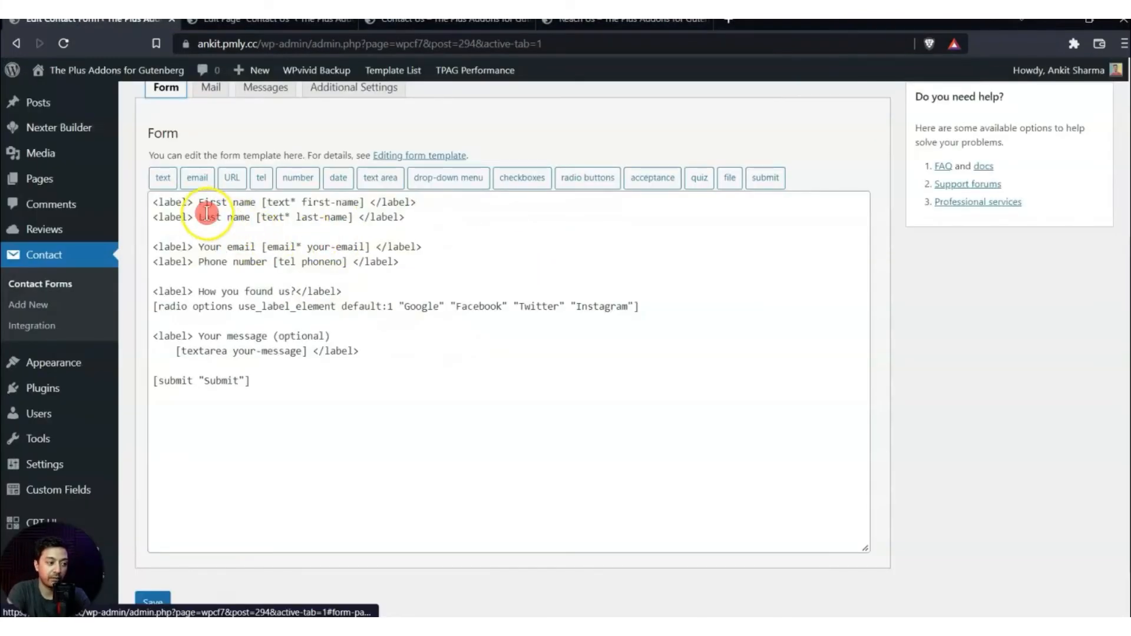
pyautogui.click(431, 204)
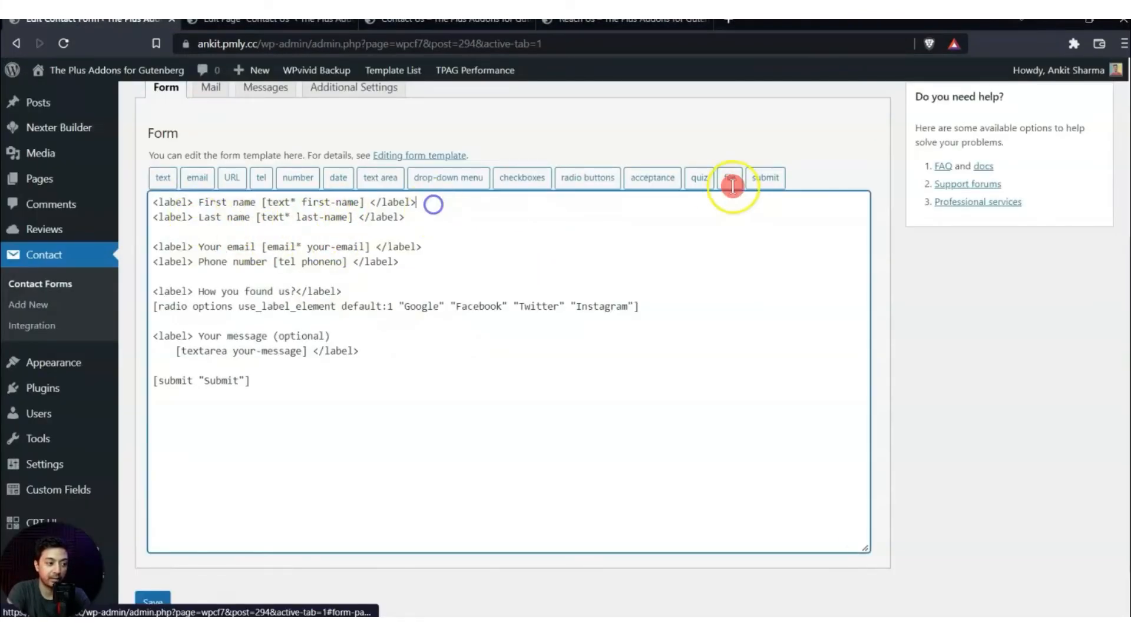
pyautogui.press('Home')
pyautogui.press('Return')
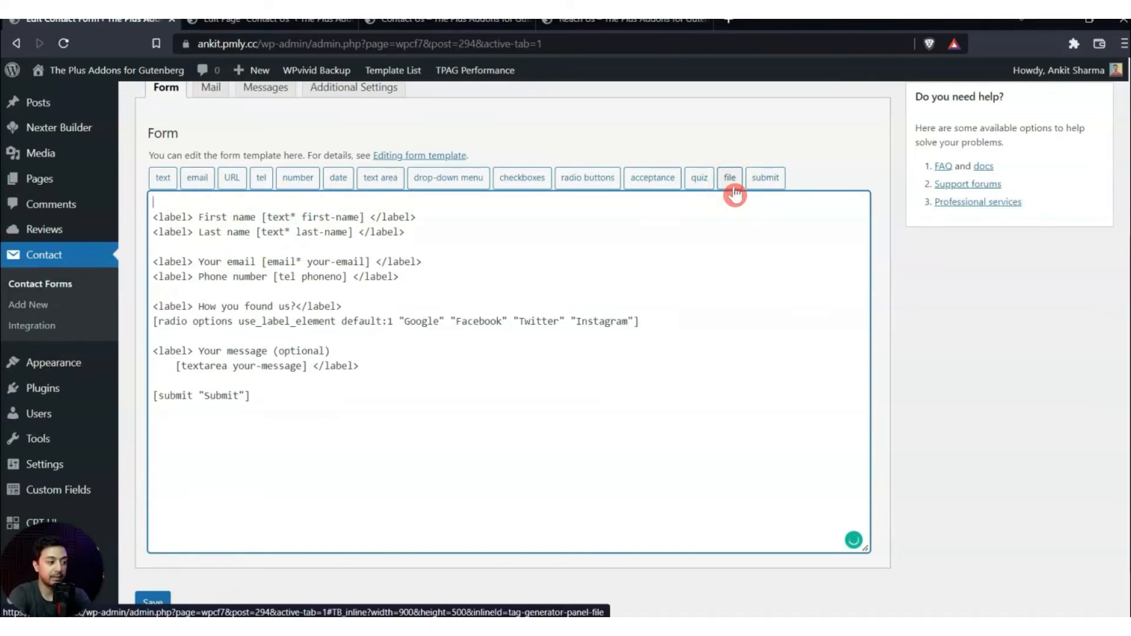
pyautogui.hotkey('ctrl', 'v')
pyautogui.press('Return')
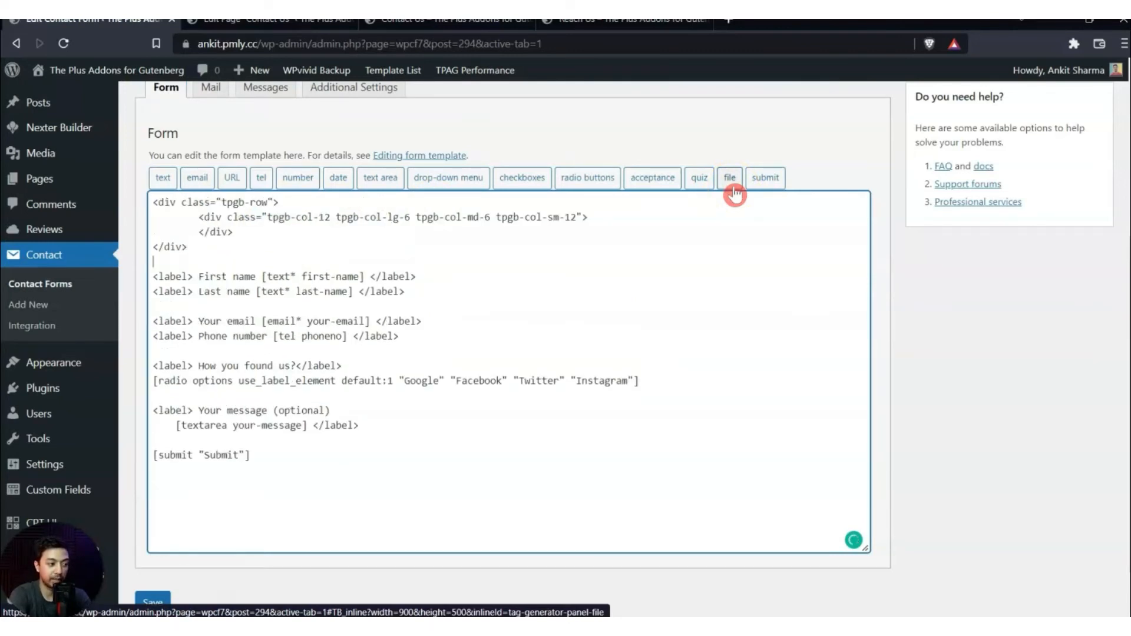
pyautogui.moveTo(182, 203); pyautogui.dragTo(290, 205)
pyautogui.click(261, 207)
pyautogui.doubleClick(259, 202)
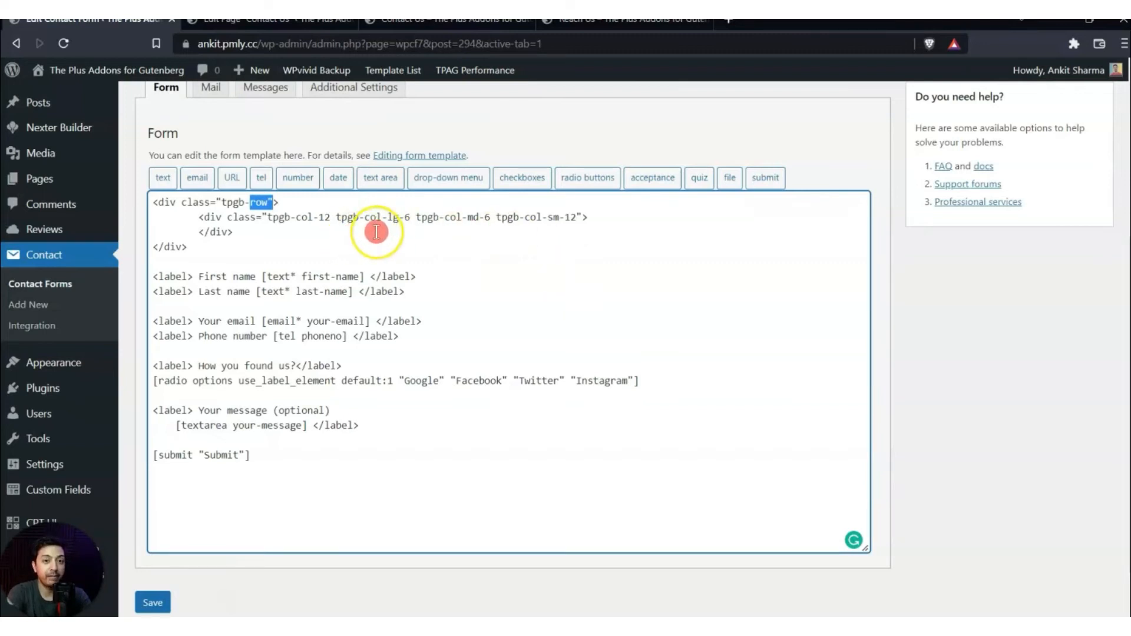
# - Place a copy of the First name label inside the column div, indented to align with the div tags
pyautogui.click(613, 218)
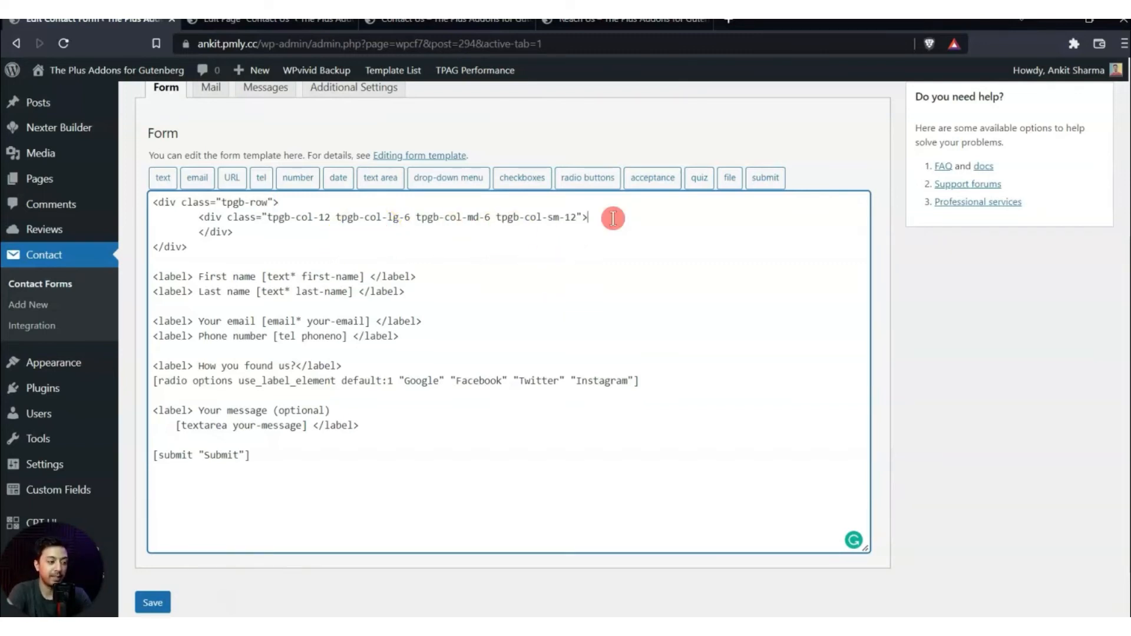
pyautogui.moveTo(153, 276); pyautogui.dragTo(422, 276)
pyautogui.hotkey('ctrl', 'c')
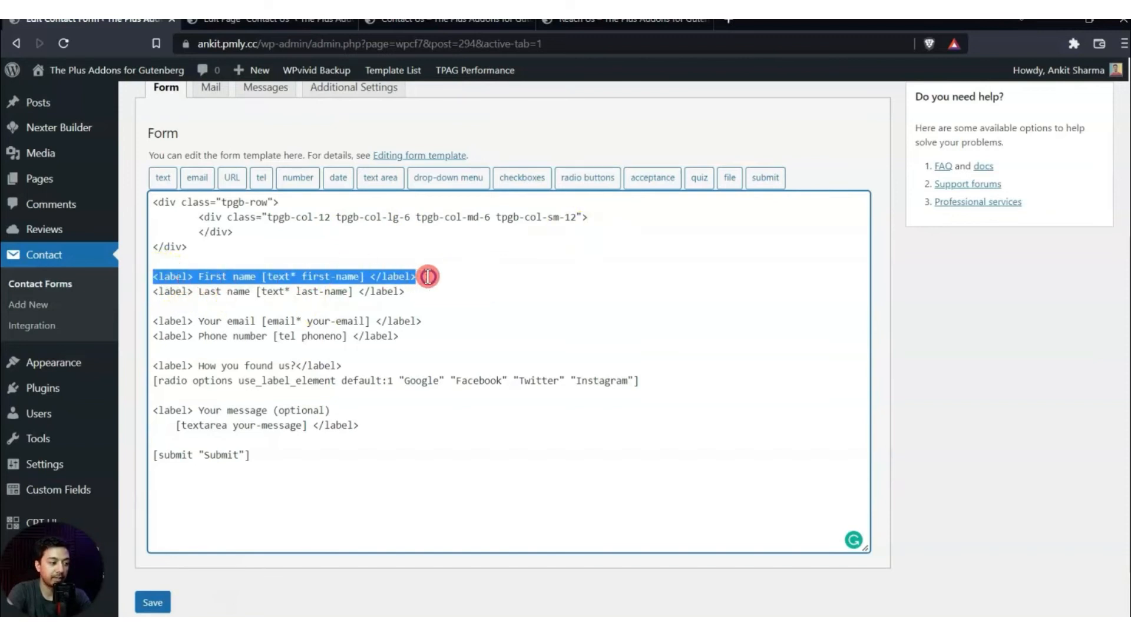
pyautogui.click(608, 220)
pyautogui.press('Return')
pyautogui.hotkey('ctrl', 'v')
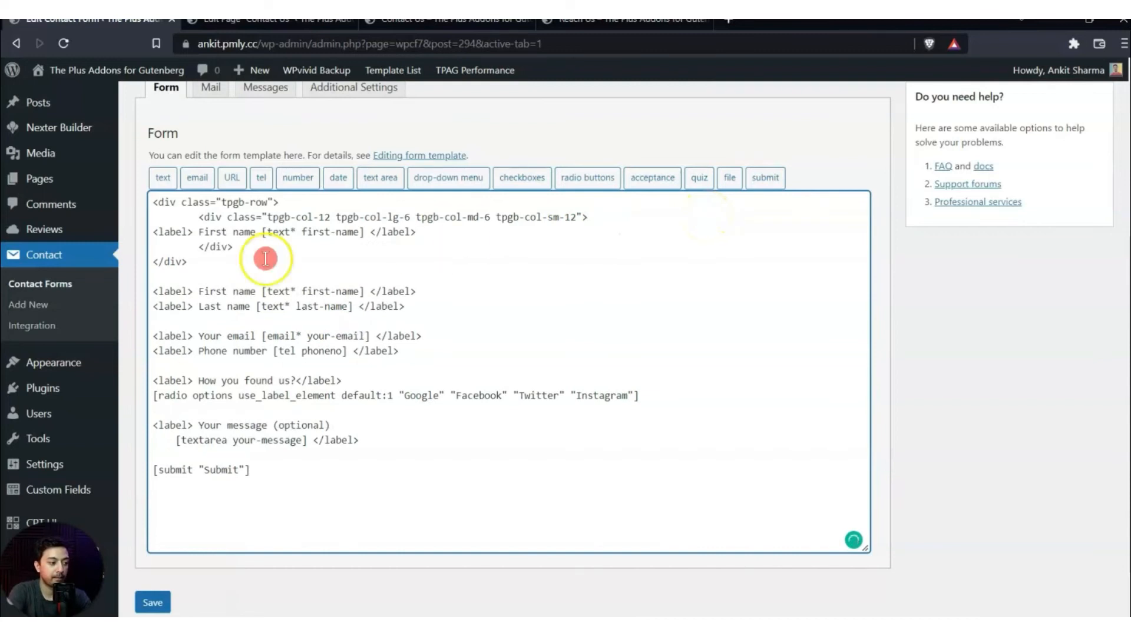
pyautogui.click(155, 231)
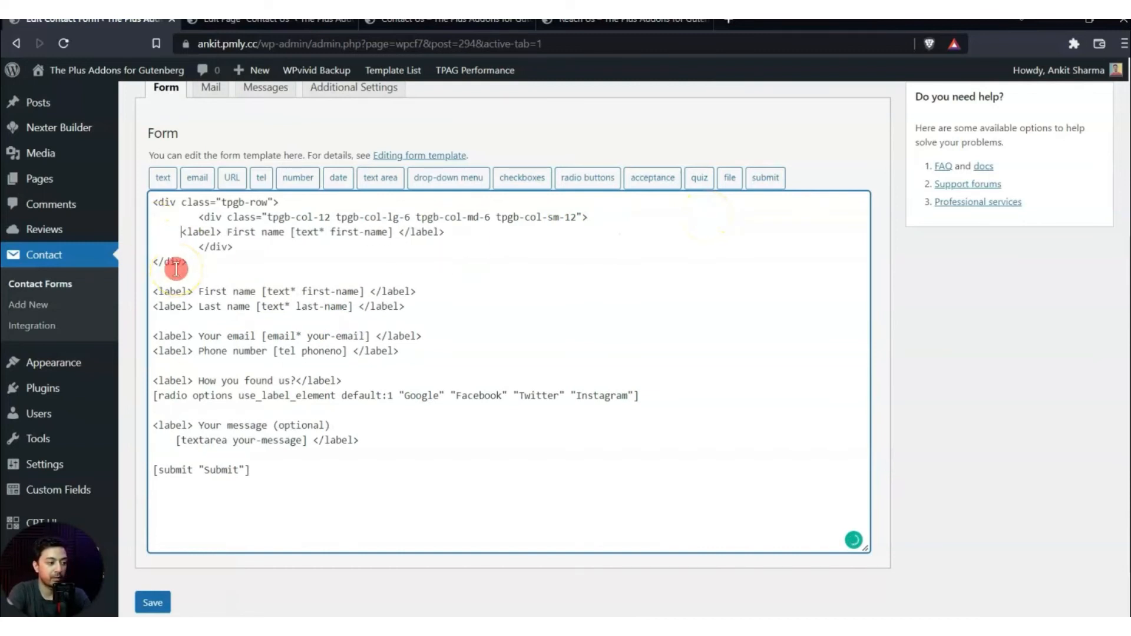
pyautogui.click(188, 266)
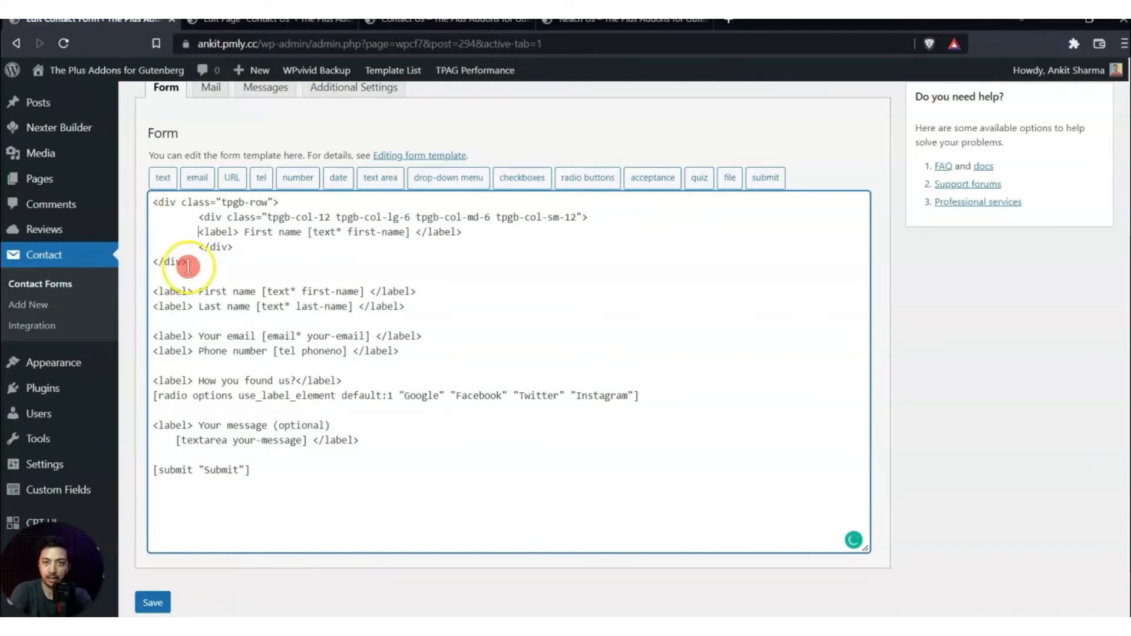
# - Duplicate the First name column div directly below itself within the tpgb-row div
pyautogui.click(240, 247)
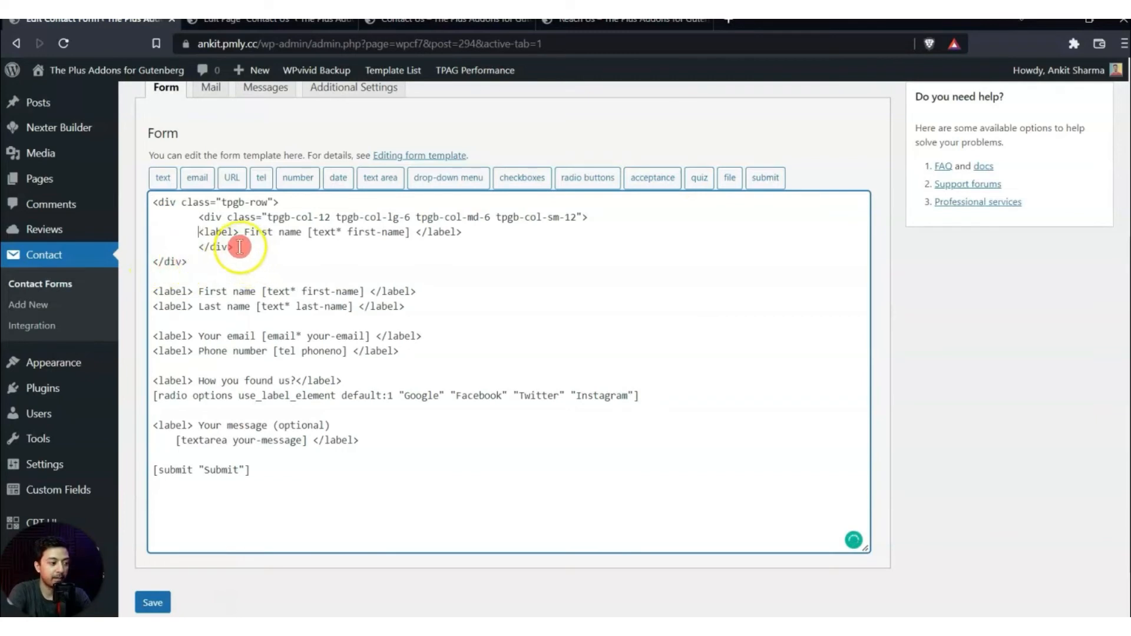
pyautogui.moveTo(240, 250); pyautogui.dragTo(153, 216)
pyautogui.hotkey('ctrl', 'c')
pyautogui.click(240, 247)
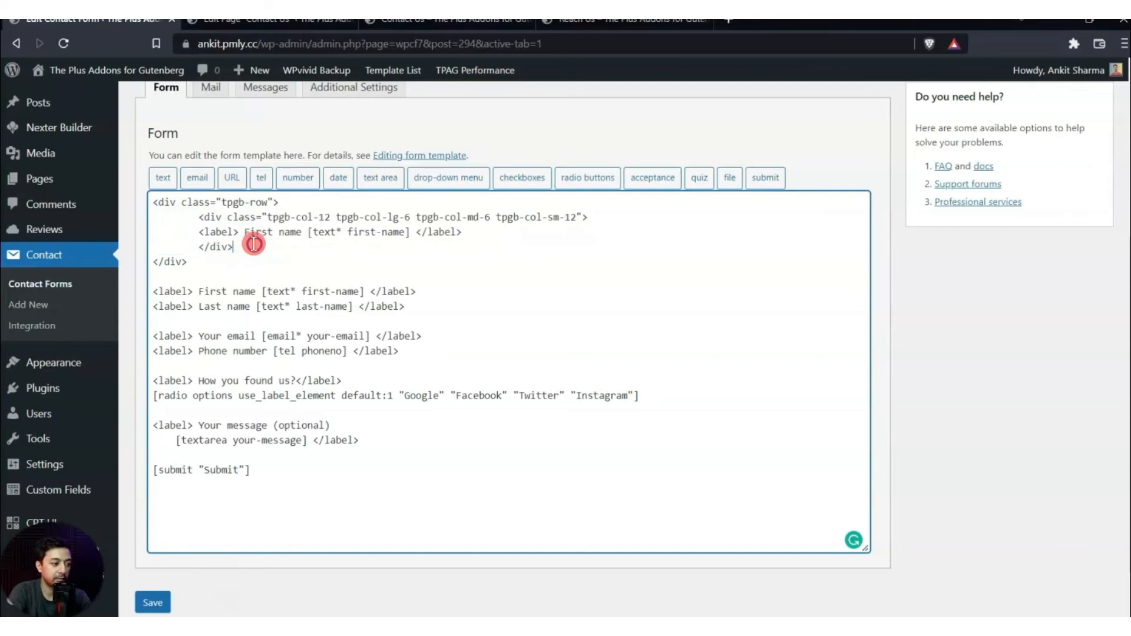
pyautogui.press('Return')
pyautogui.hotkey('ctrl', 'v')
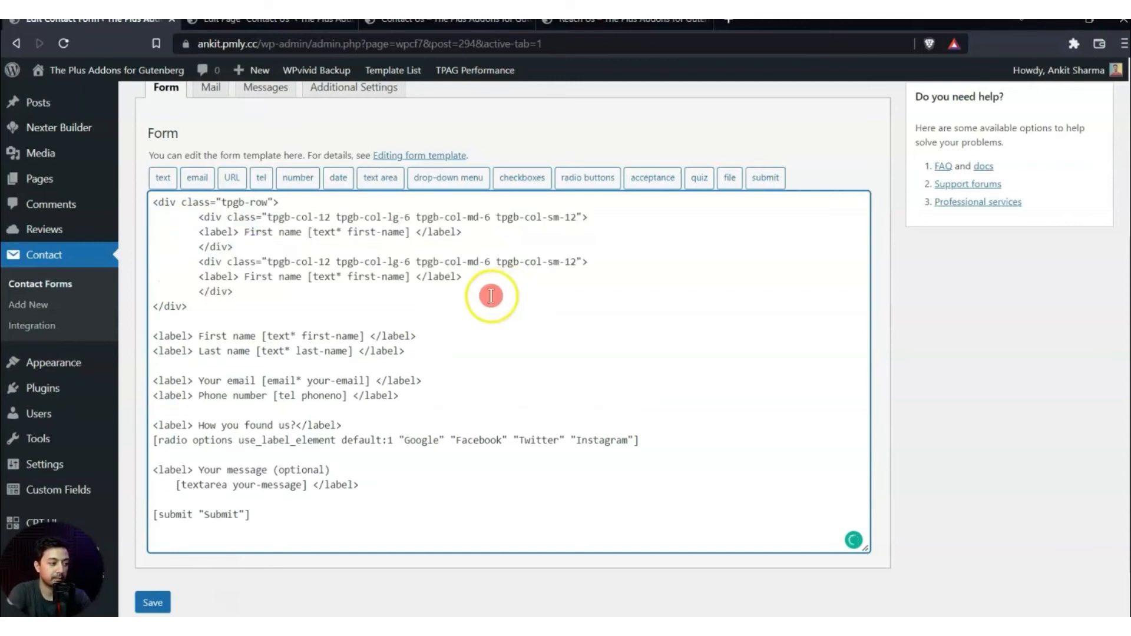
# - Replace the label in the second column div with the Last name label and delete the original First name and Last name lines below the row
pyautogui.moveTo(163, 351); pyautogui.dragTo(428, 349)
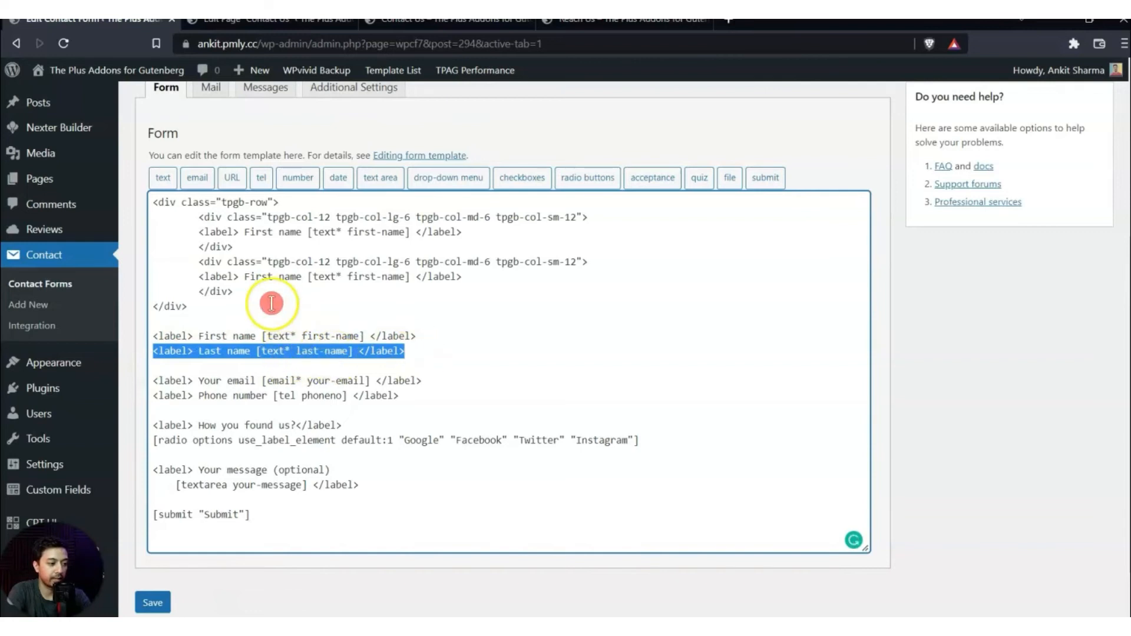
pyautogui.moveTo(203, 277); pyautogui.dragTo(475, 277)
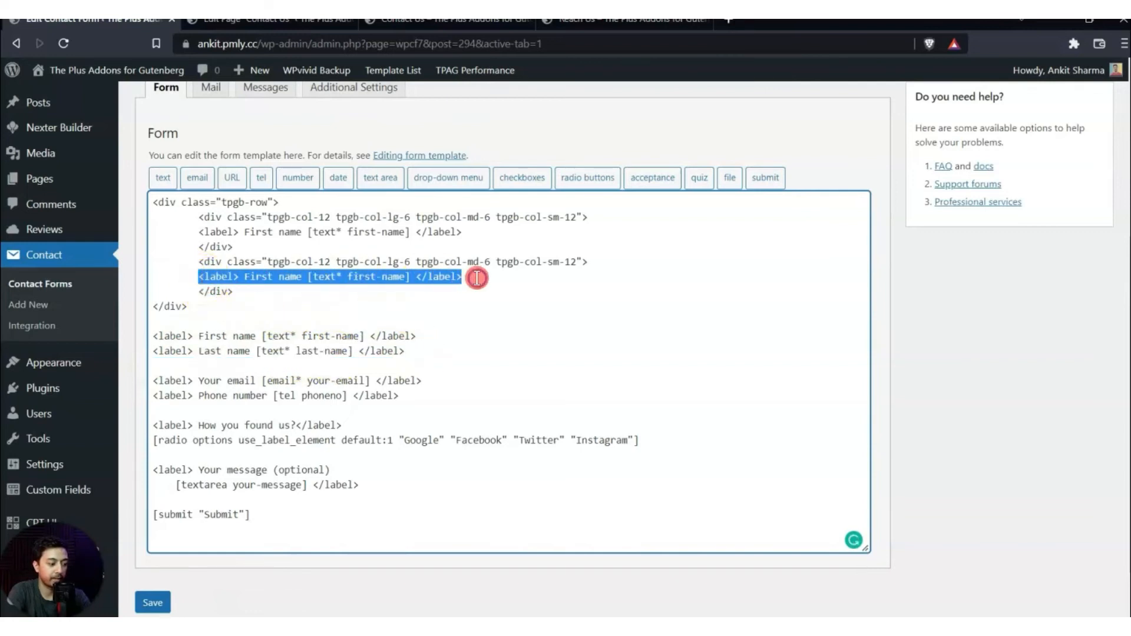
pyautogui.hotkey('ctrl', 'v')
pyautogui.moveTo(404, 351); pyautogui.dragTo(130, 338)
pyautogui.press('BackSpace')
pyautogui.press('BackSpace')
pyautogui.press('BackSpace')
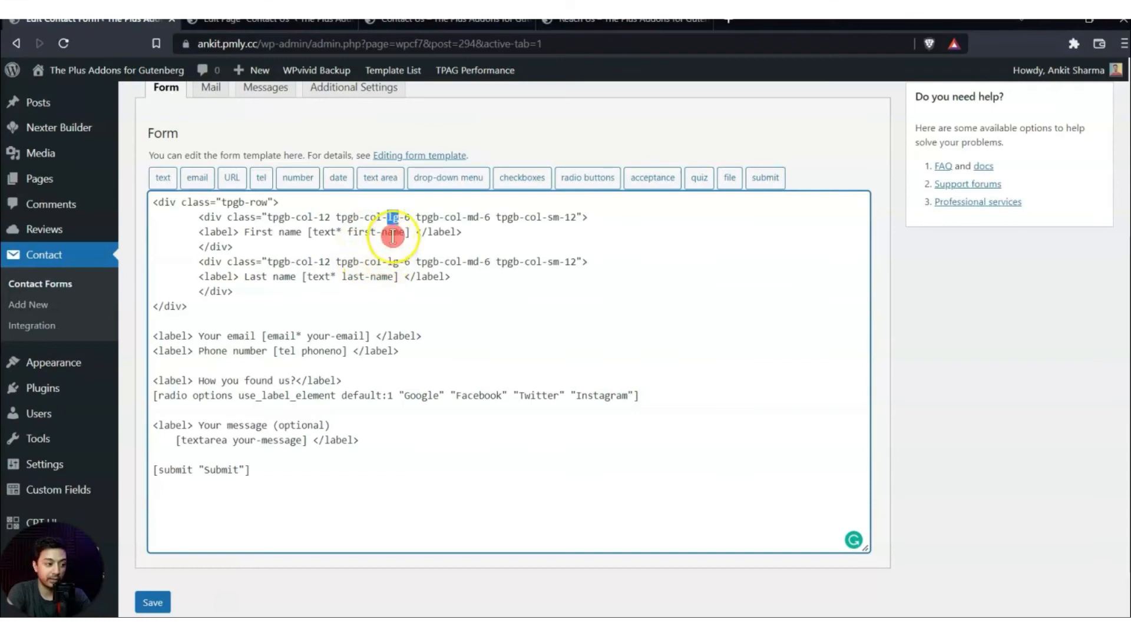
# - Examine the default, lg, md and sm column classes that set the widths of the First name and Last name fields
pyautogui.doubleClick(393, 216)
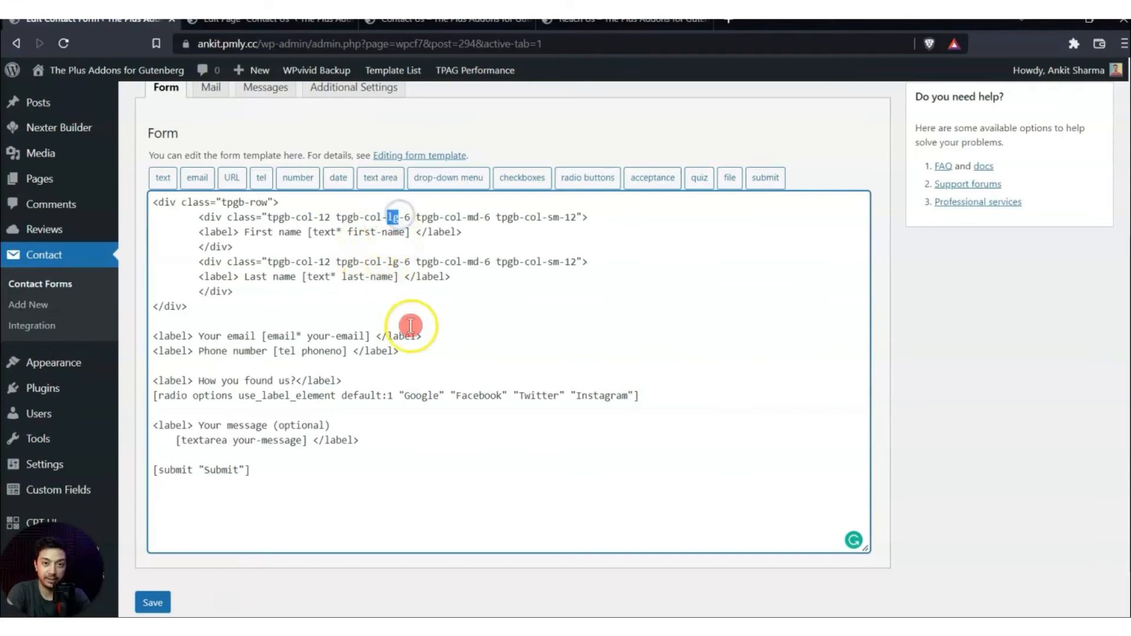
pyautogui.click(201, 230)
pyautogui.moveTo(200, 231); pyautogui.dragTo(484, 238)
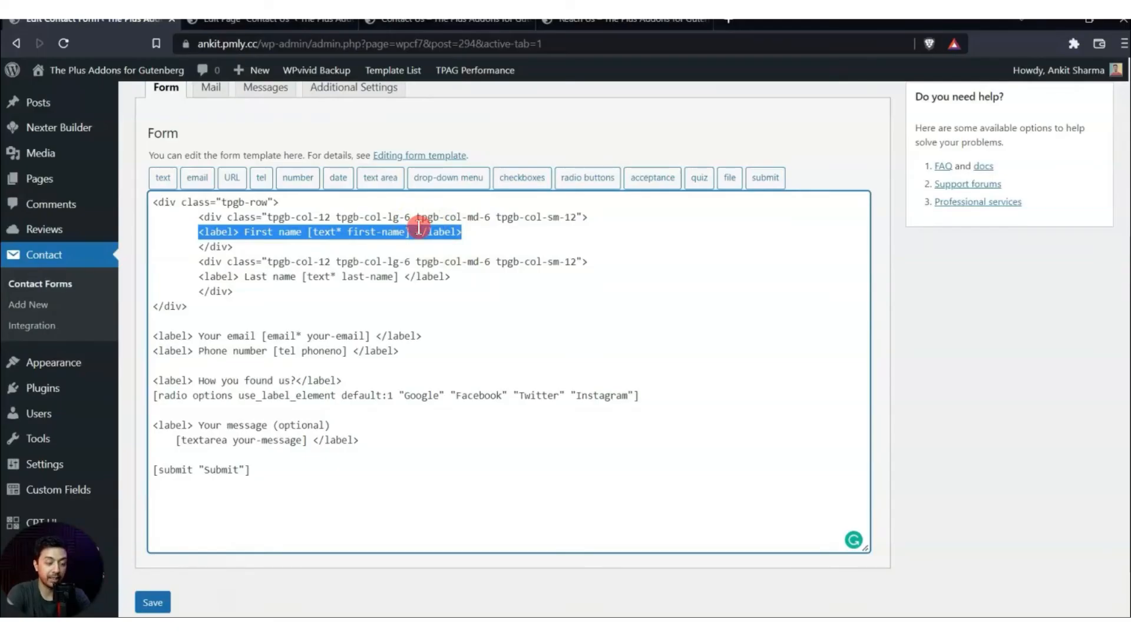
pyautogui.moveTo(468, 217); pyautogui.dragTo(490, 215)
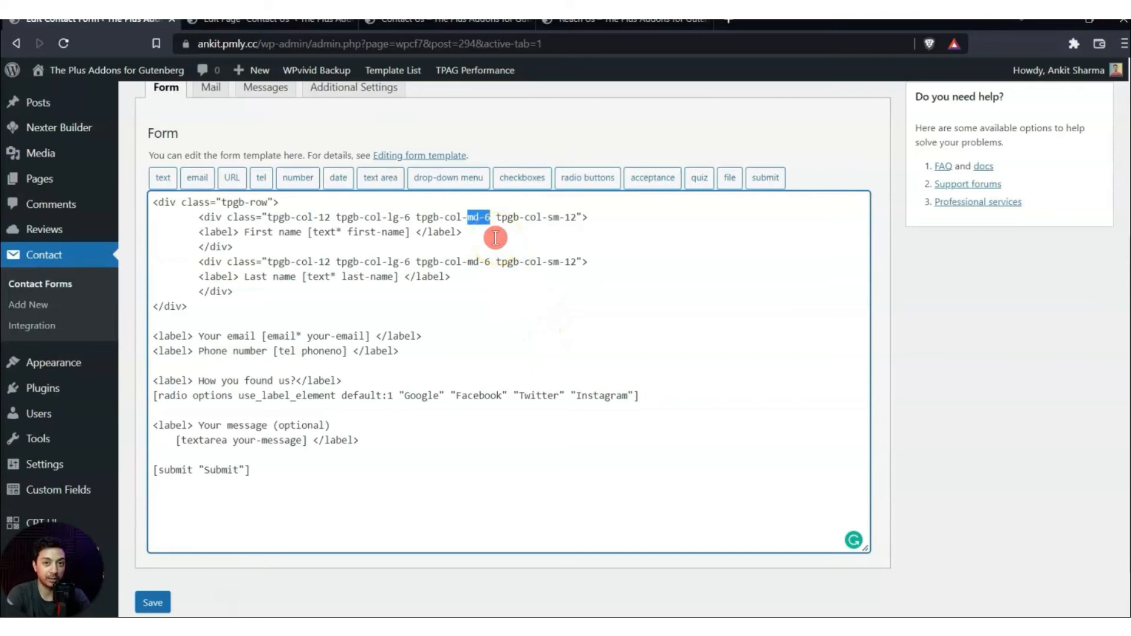
pyautogui.doubleClick(552, 218)
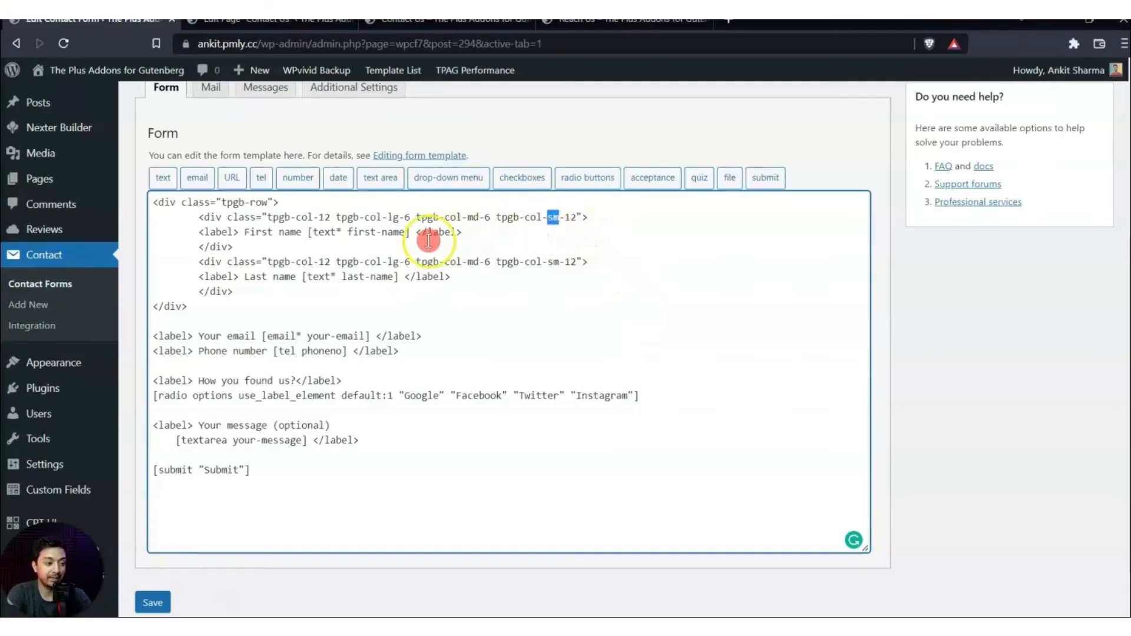
pyautogui.doubleClick(324, 218)
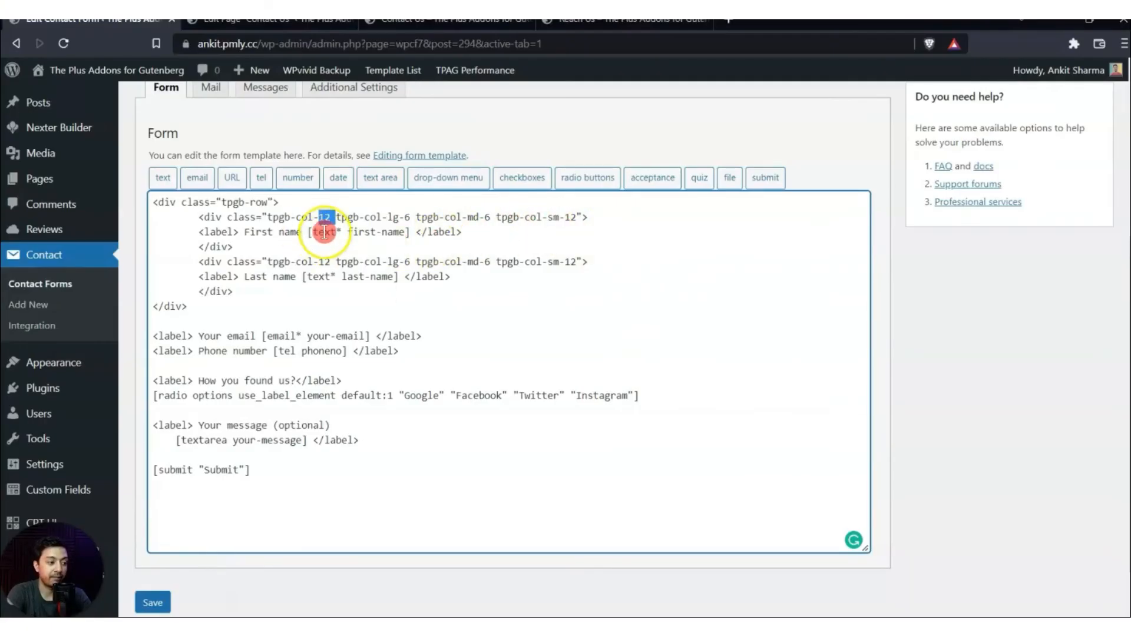
pyautogui.moveTo(463, 232); pyautogui.dragTo(199, 233)
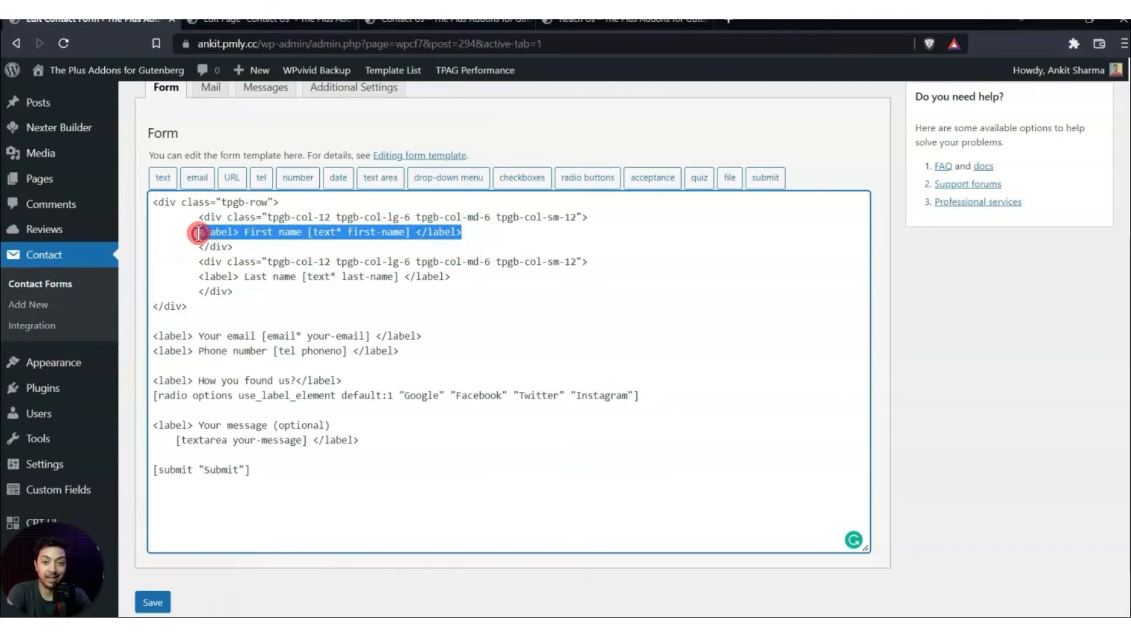
pyautogui.click(408, 219)
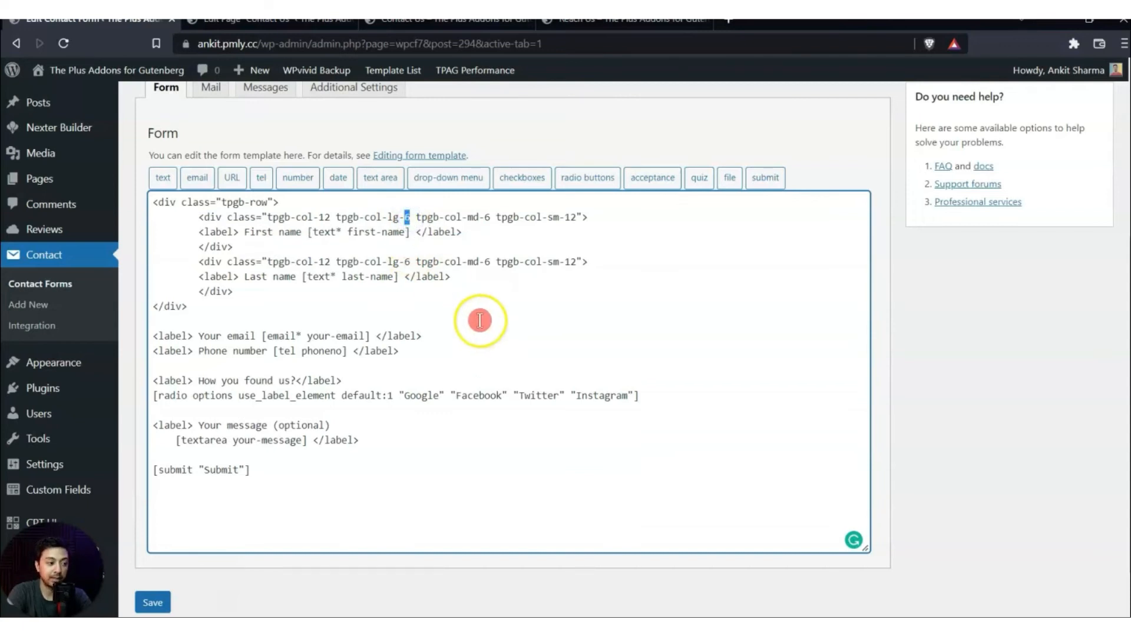
pyautogui.moveTo(401, 260); pyautogui.dragTo(413, 261)
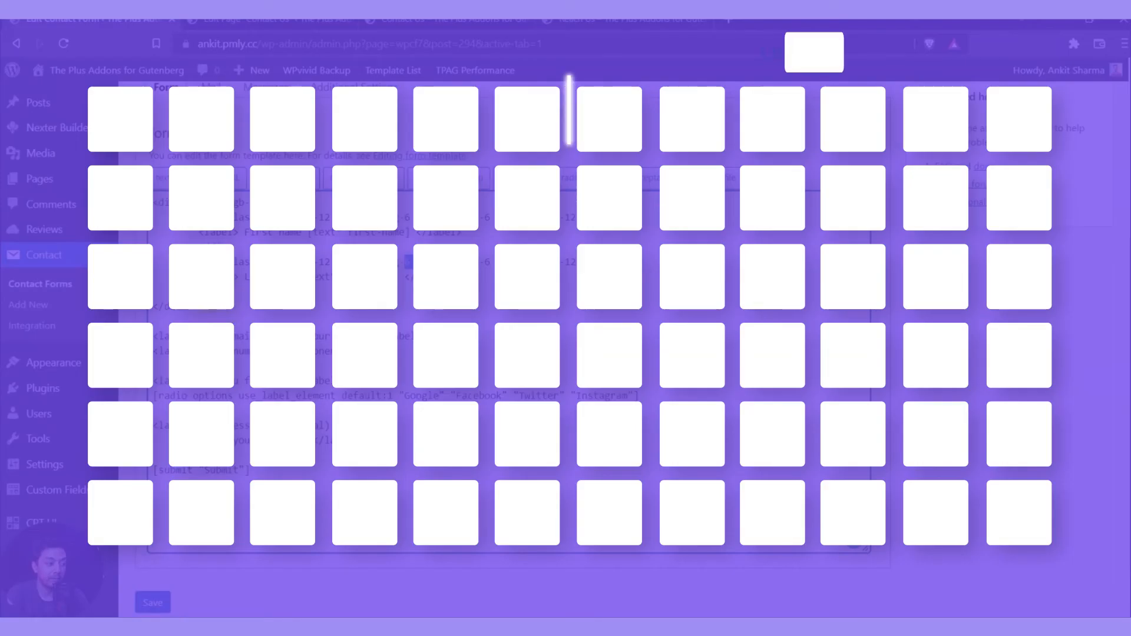
pyautogui.moveTo(199, 277); pyautogui.dragTo(265, 278)
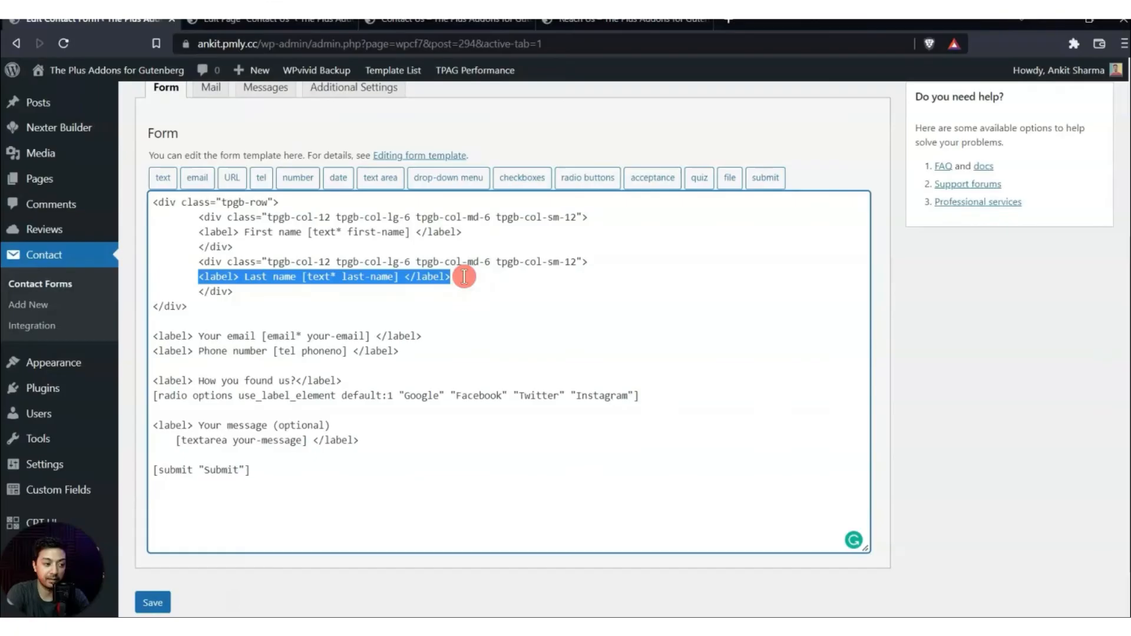
pyautogui.moveTo(484, 216); pyautogui.dragTo(495, 217)
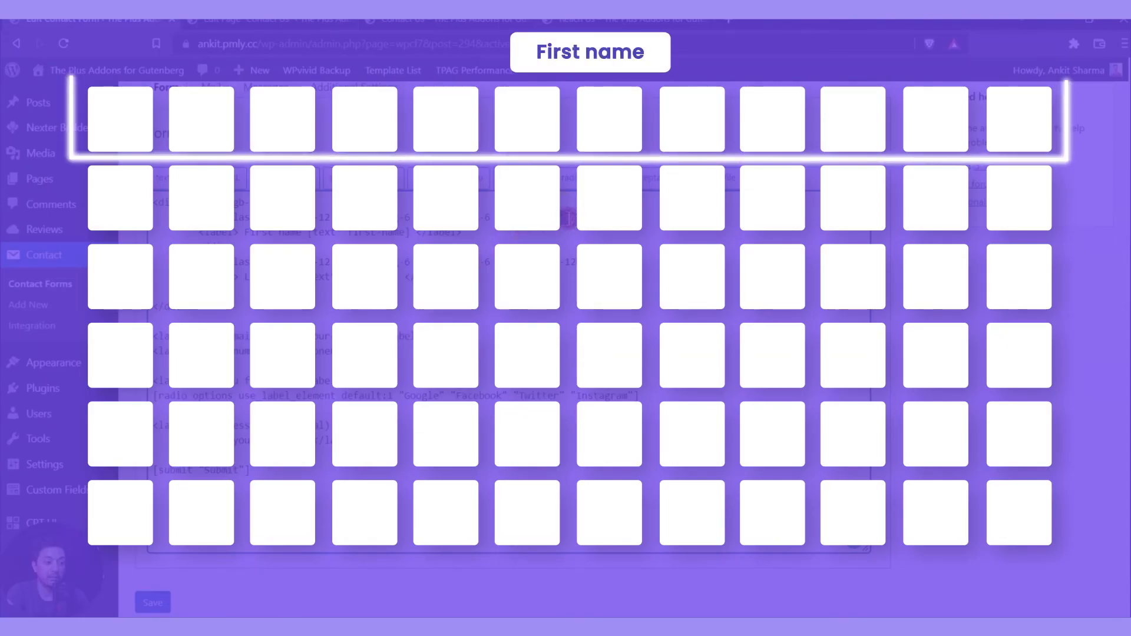
# - Save the contact form with the First name and Last name column layout
pyautogui.click(564, 259)
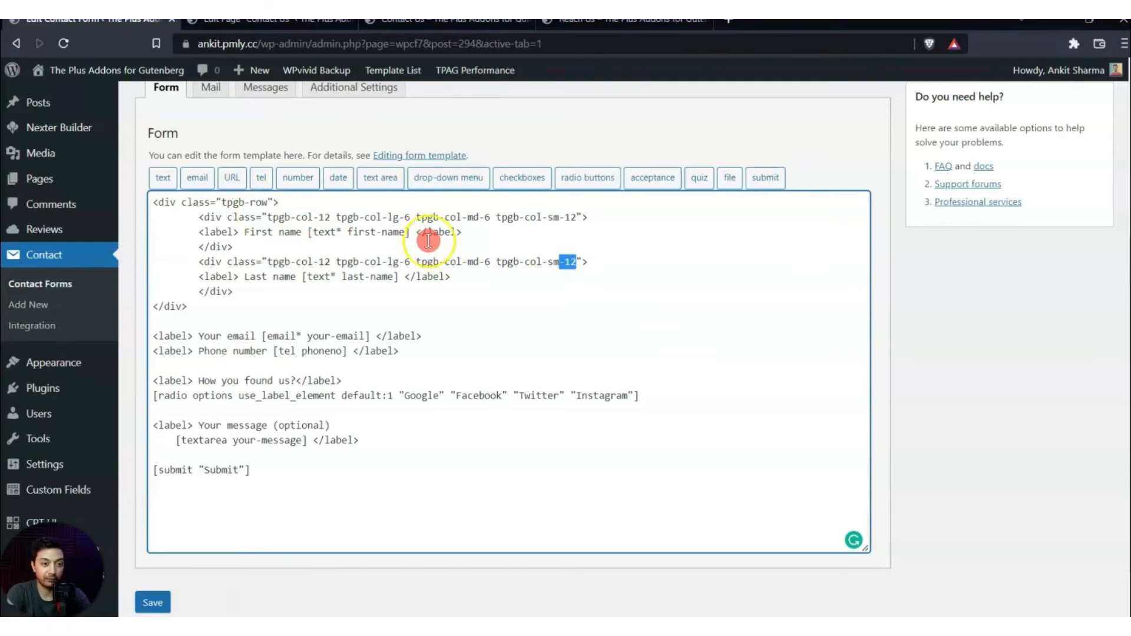
pyautogui.scroll(4, 987, 308)
pyautogui.click(1085, 271)
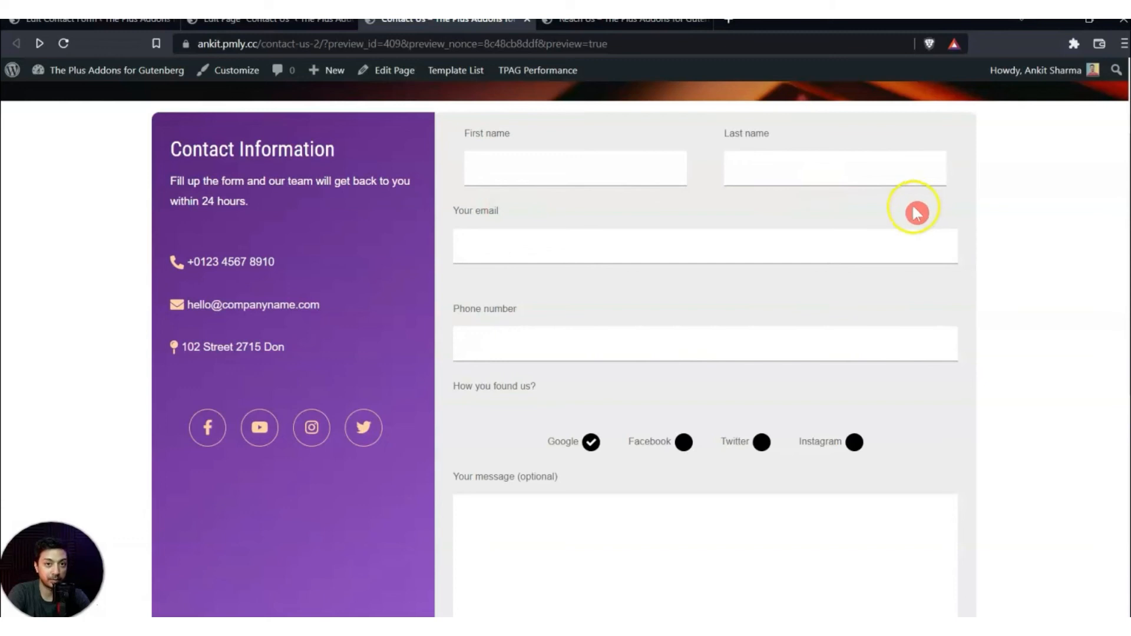
# - Inspect the contact page preview with Pixel 5 device emulation, enlarging the preview area to check the First name and Last name fields
pyautogui.rightClick(705, 188)
pyautogui.click(743, 360)
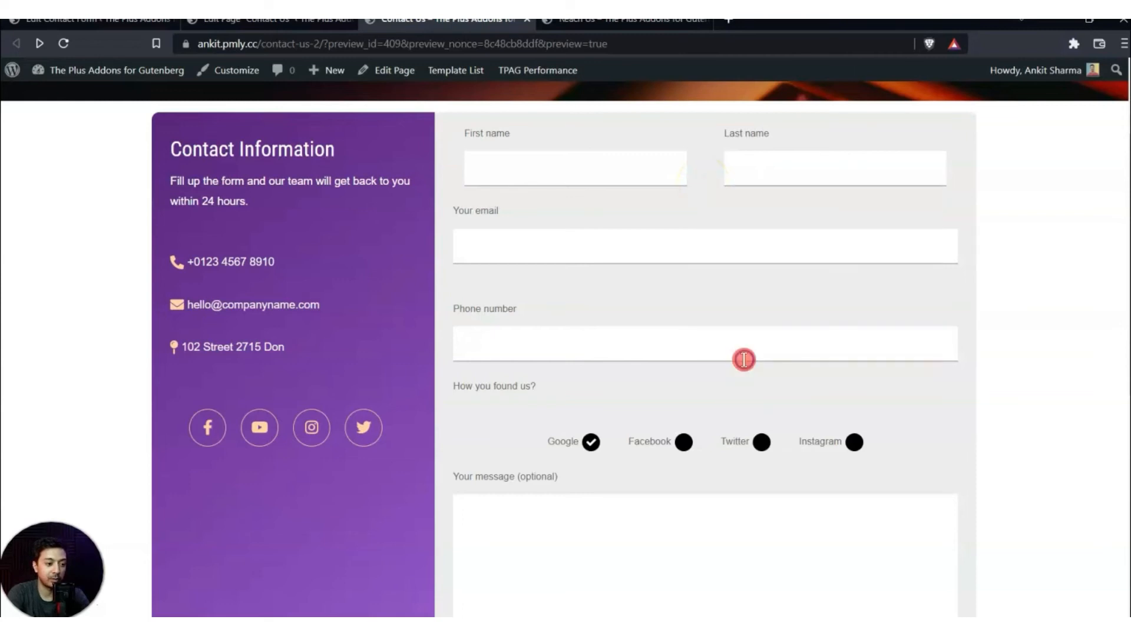
pyautogui.click(31, 269)
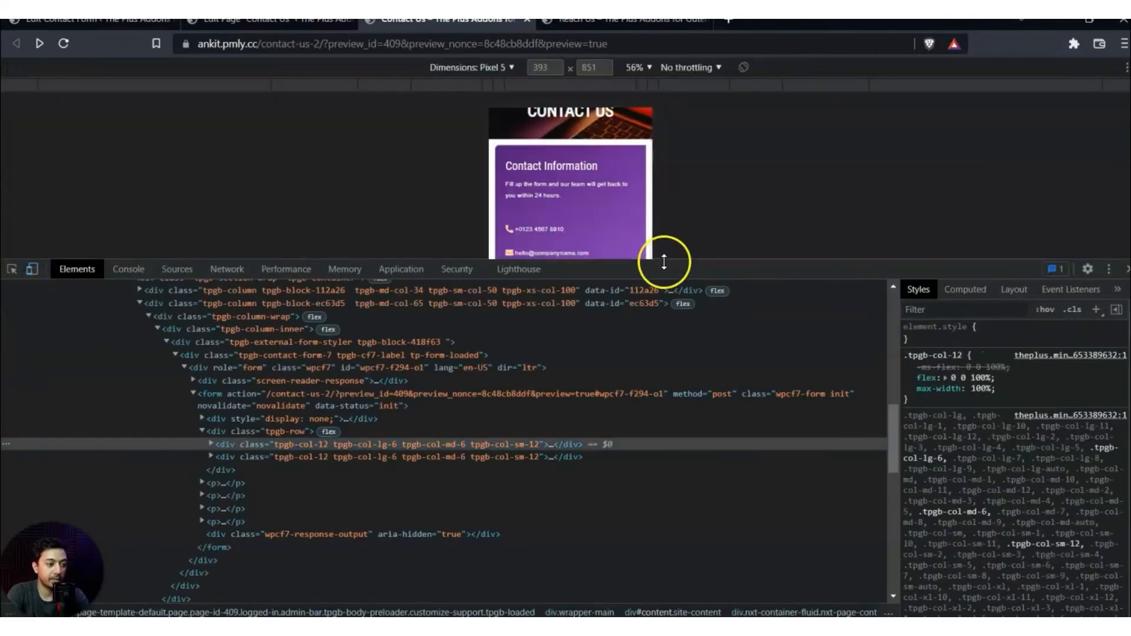
pyautogui.moveTo(775, 259); pyautogui.dragTo(777, 533)
pyautogui.scroll(-3, 606, 235)
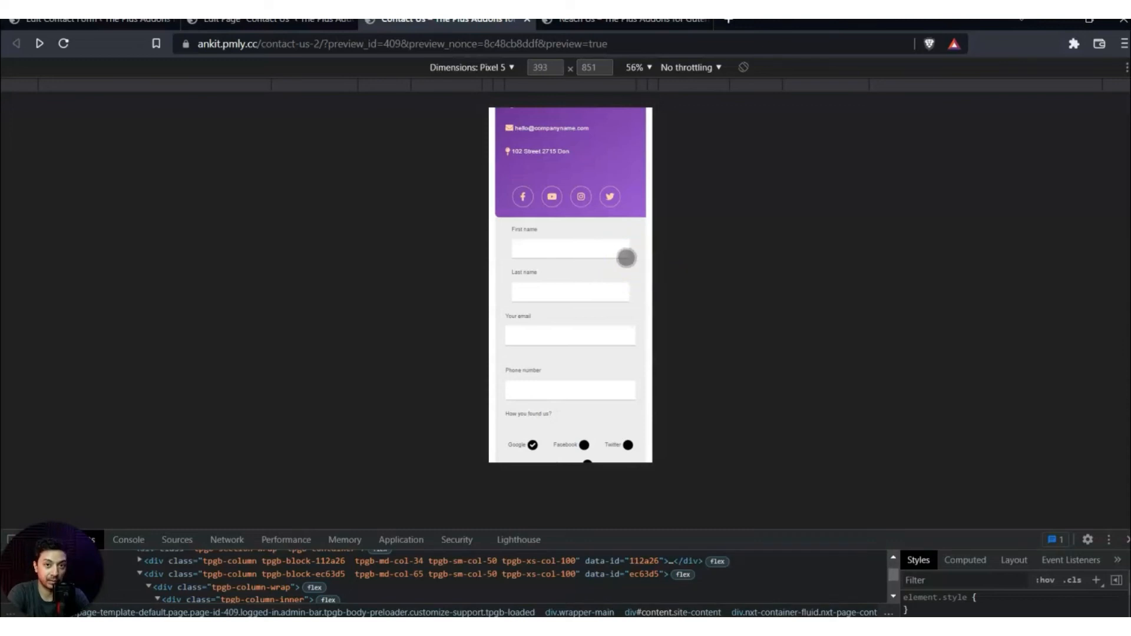
pyautogui.click(465, 67)
pyautogui.click(473, 218)
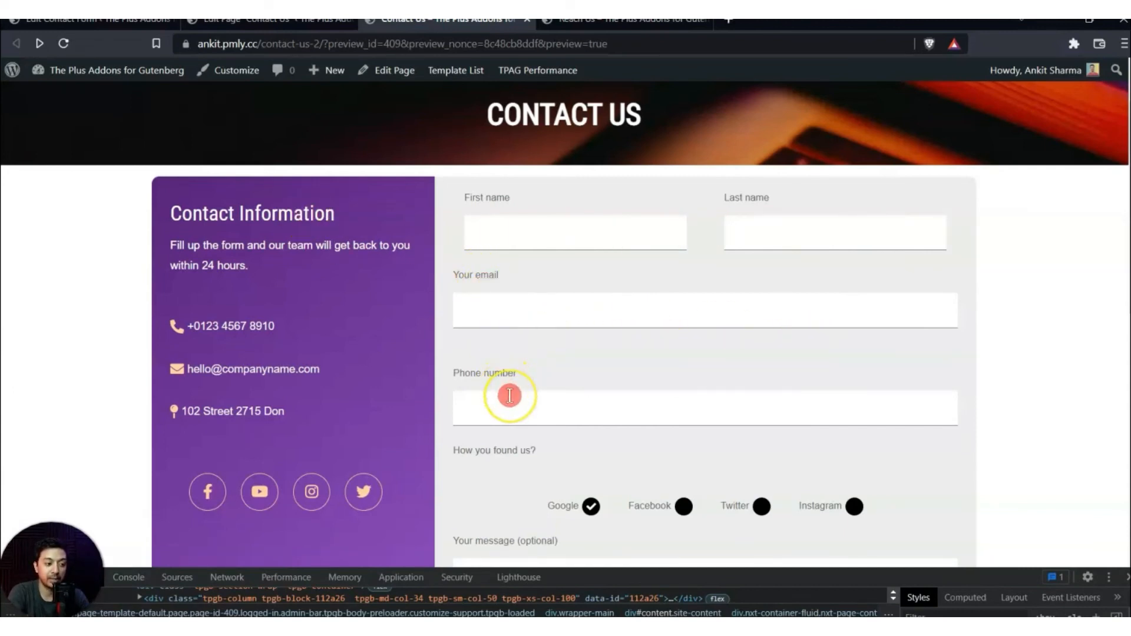
# - Duplicate the whole tpgb-row block with both name columns directly below itself in the contact form template
pyautogui.click(106, 21)
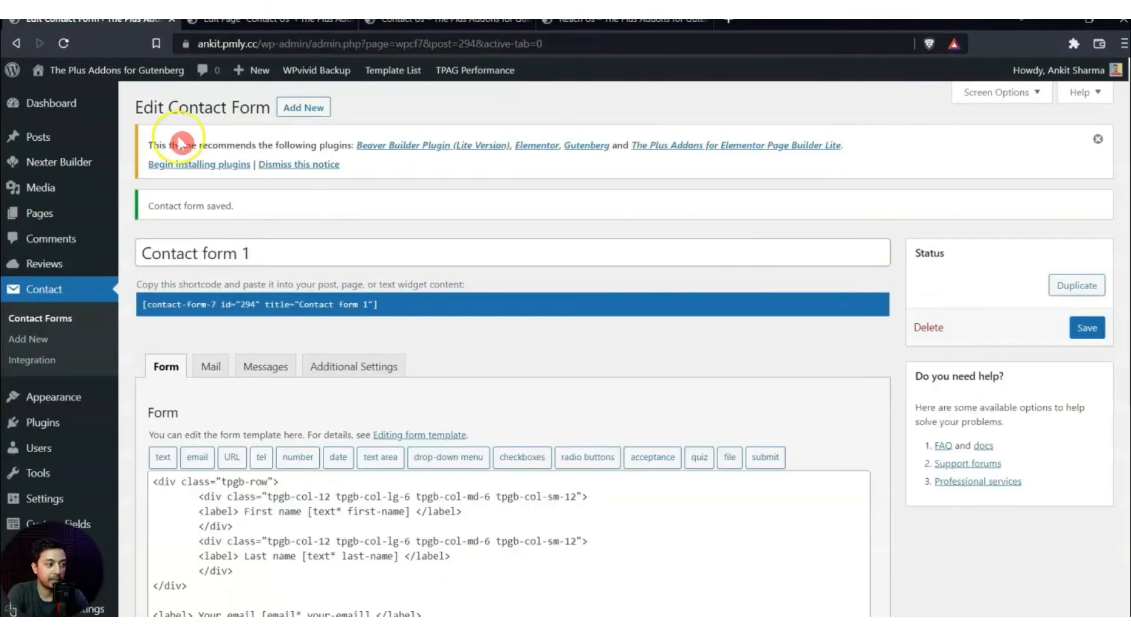
pyautogui.scroll(-4, 694, 407)
pyautogui.moveTo(190, 292); pyautogui.dragTo(147, 186)
pyautogui.hotkey('ctrl', 'c')
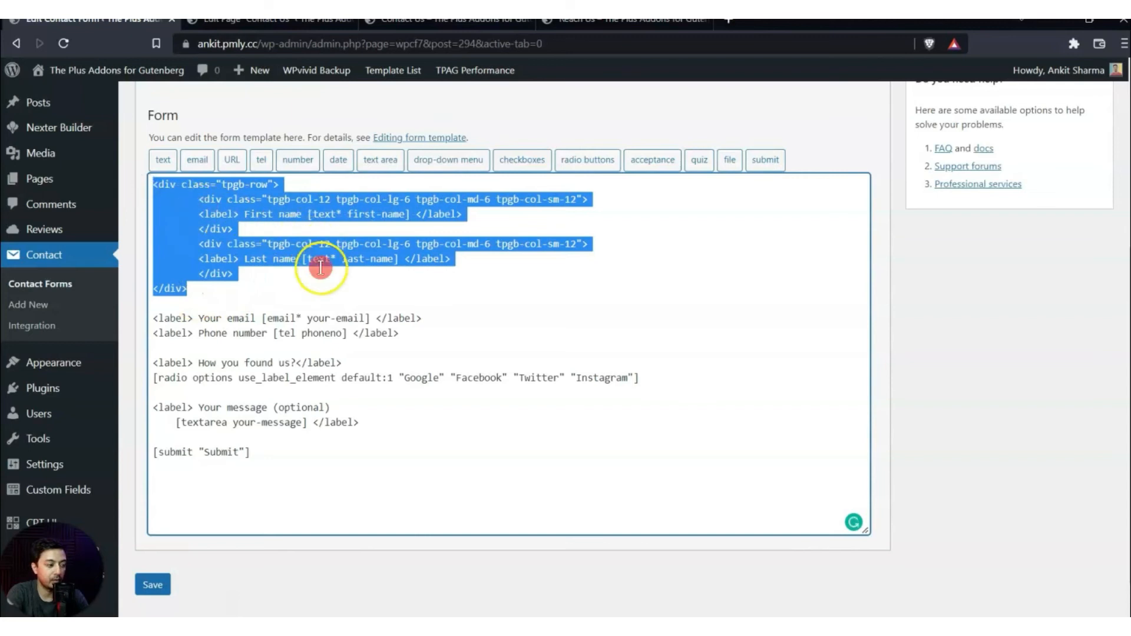
pyautogui.click(229, 299)
pyautogui.press('Return')
pyautogui.press('Return')
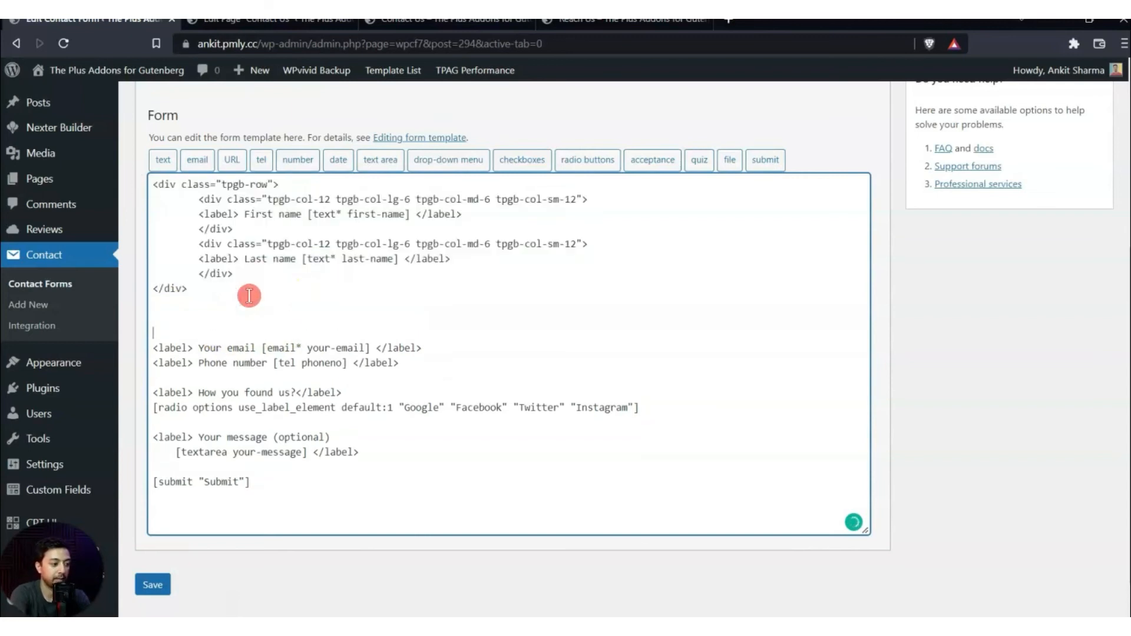
pyautogui.hotkey('ctrl', 'v')
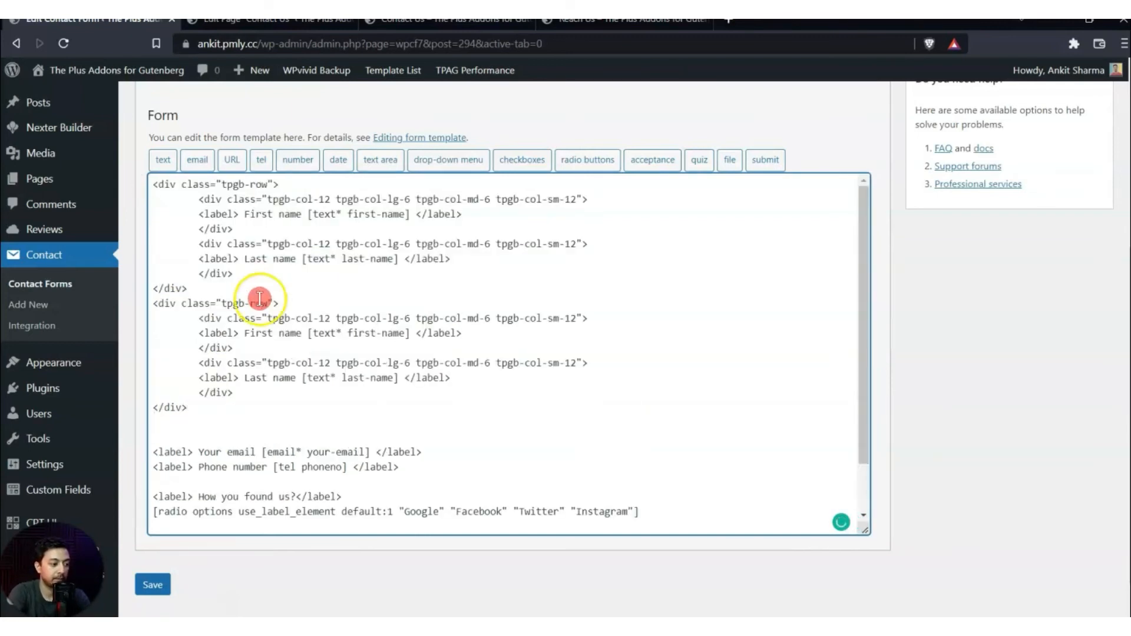
# - Replace the First name label in the second tpgb-row with a copy of the Your email label
pyautogui.scroll(-1, 277, 306)
pyautogui.moveTo(153, 351); pyautogui.dragTo(428, 346)
pyautogui.hotkey('ctrl', 'c')
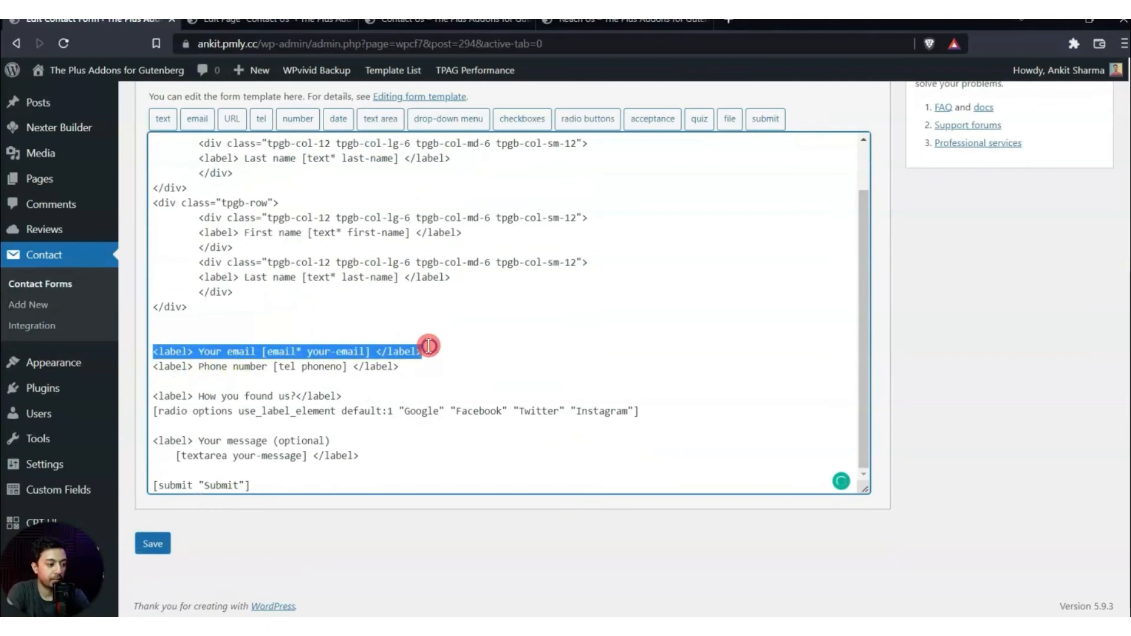
pyautogui.moveTo(199, 233); pyautogui.dragTo(469, 234)
pyautogui.hotkey('ctrl', 'v')
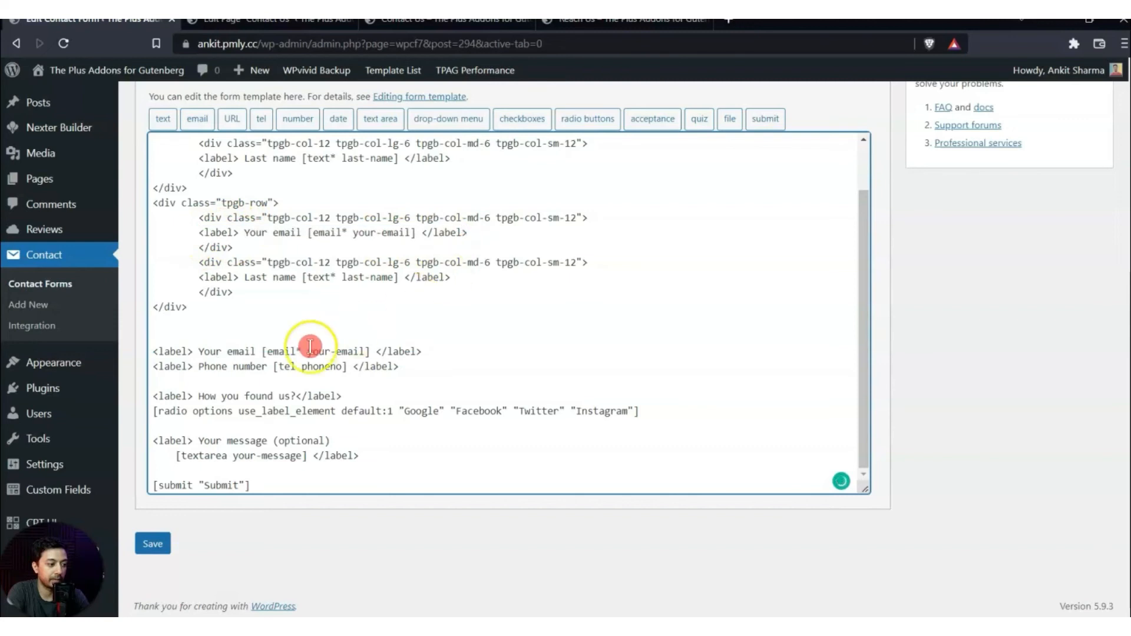
# - Replace the second row's Last name label with the Phone number label and delete the original Your email and Phone number lines below
pyautogui.moveTo(151, 368); pyautogui.dragTo(437, 372)
pyautogui.hotkey('ctrl', 'c')
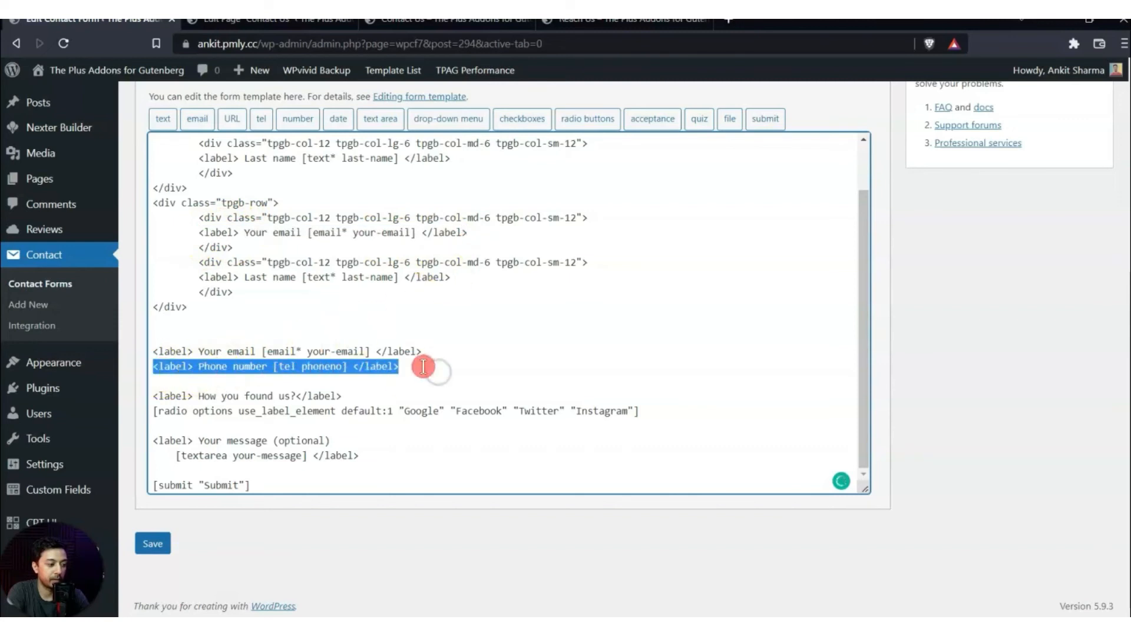
pyautogui.moveTo(198, 276); pyautogui.dragTo(479, 279)
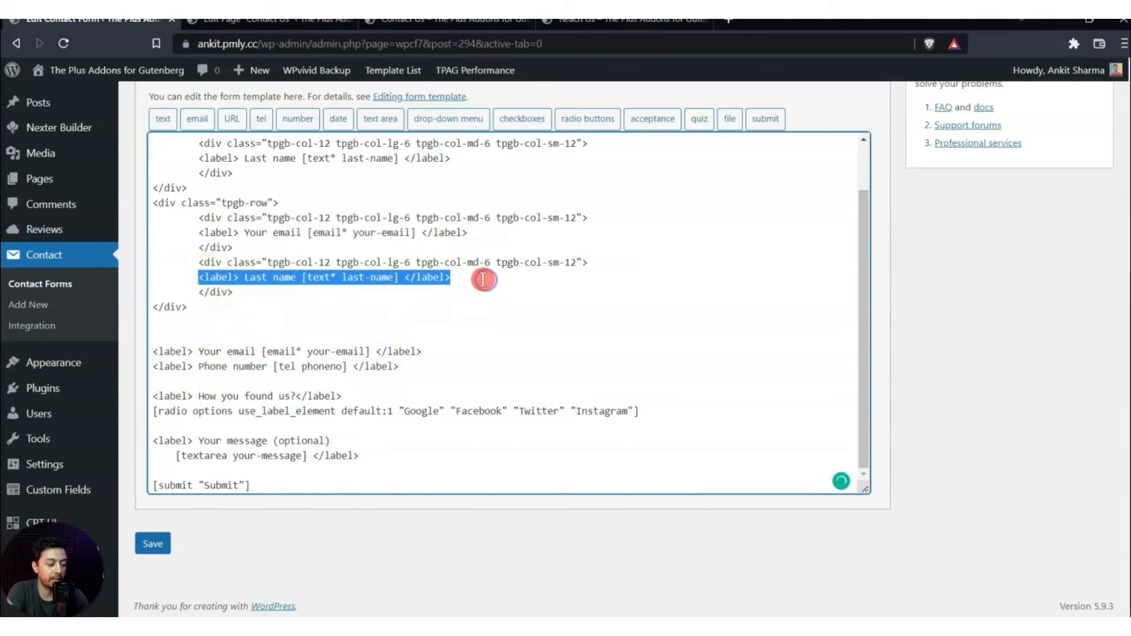
pyautogui.hotkey('ctrl', 'v')
pyautogui.moveTo(404, 366); pyautogui.dragTo(124, 342)
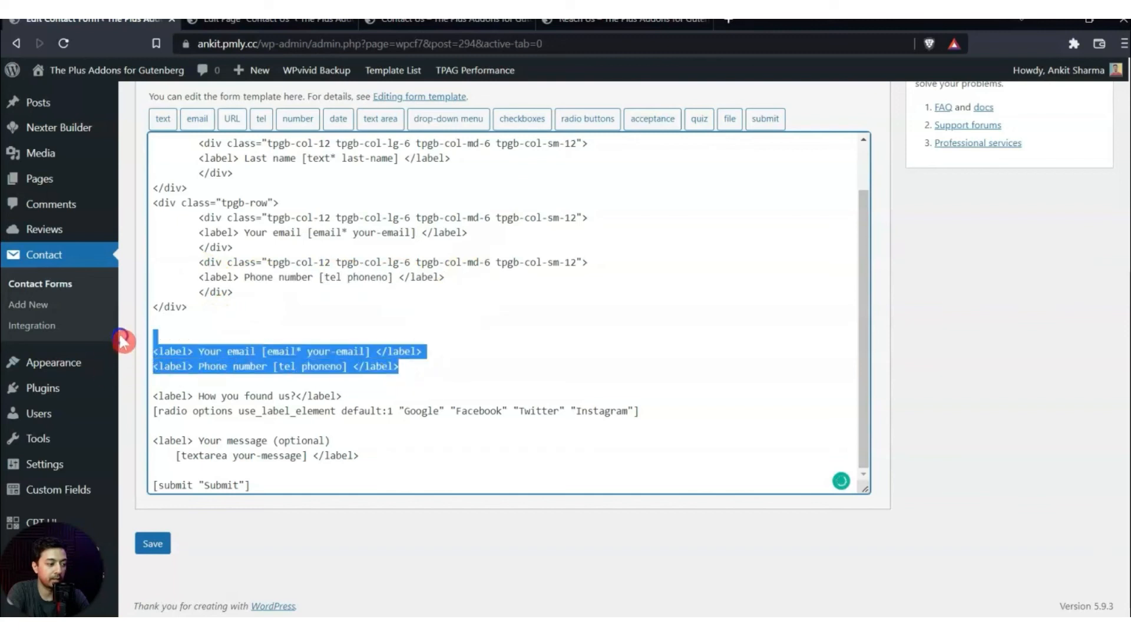
pyautogui.press('BackSpace')
pyautogui.press('BackSpace')
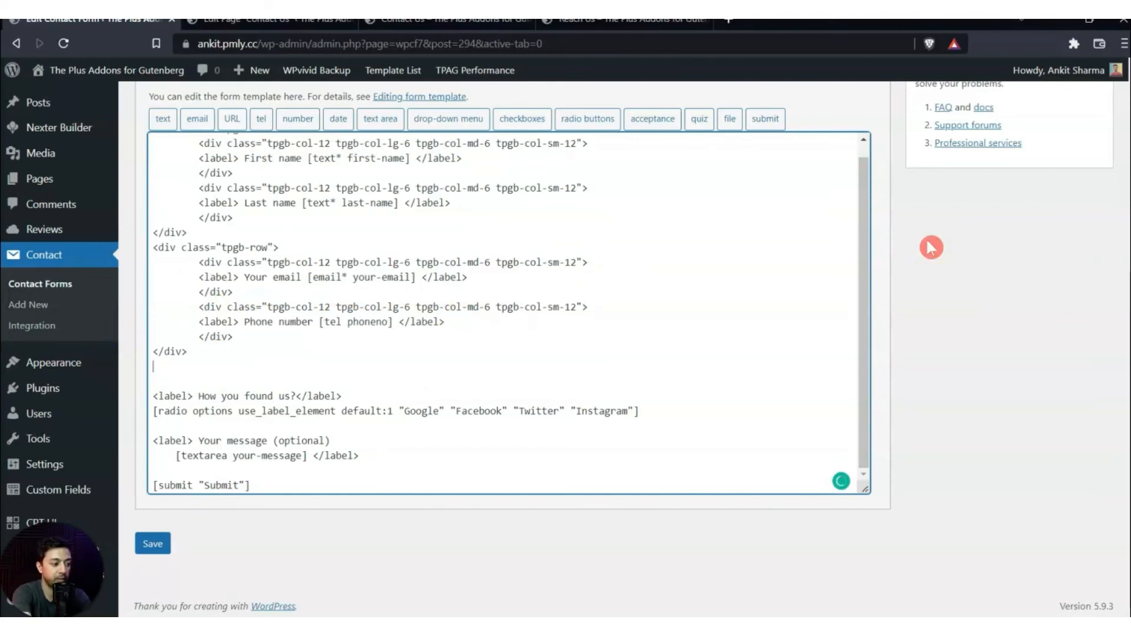
# - Save the contact form and reload the Contact Us preview to check the email and phone columns
pyautogui.scroll(5, 931, 248)
pyautogui.click(1084, 288)
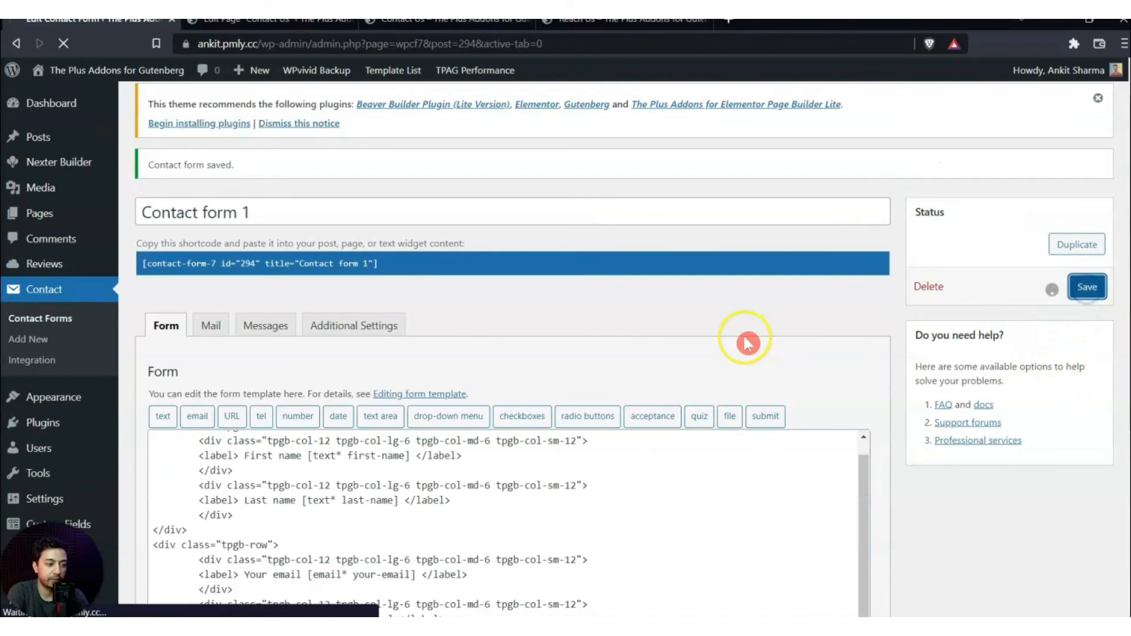
pyautogui.click(445, 23)
pyautogui.click(66, 42)
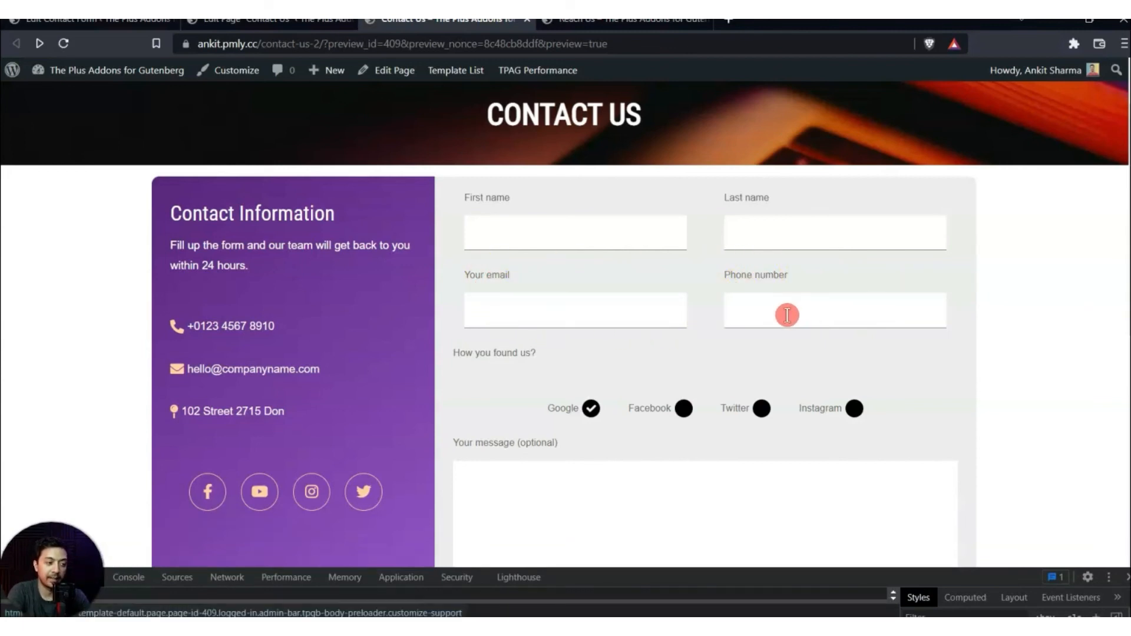
# - Examine the sm column class on the Your email column div in the contact form template
pyautogui.click(115, 23)
pyautogui.scroll(-1, 777, 412)
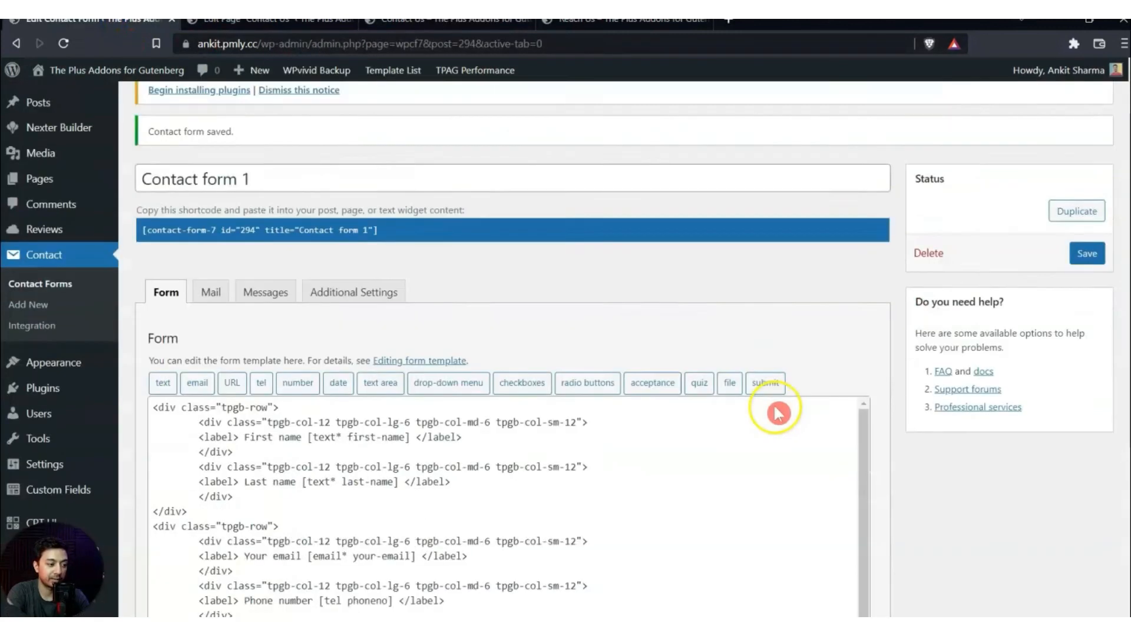
pyautogui.scroll(-3, 777, 412)
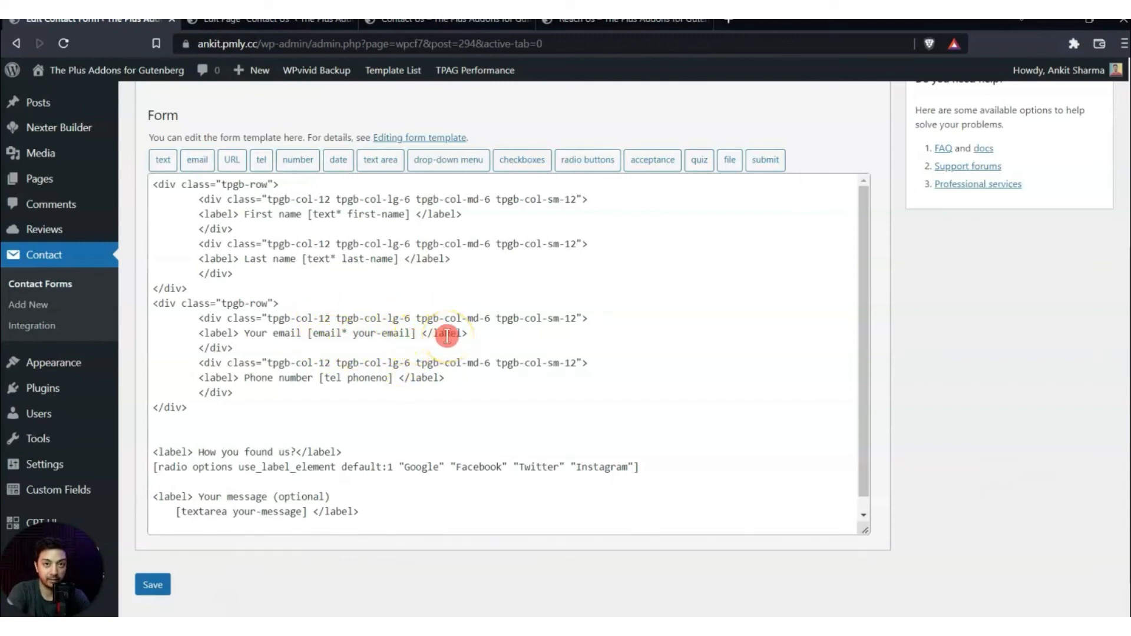
pyautogui.click(550, 321)
pyautogui.moveTo(577, 320); pyautogui.dragTo(577, 320)
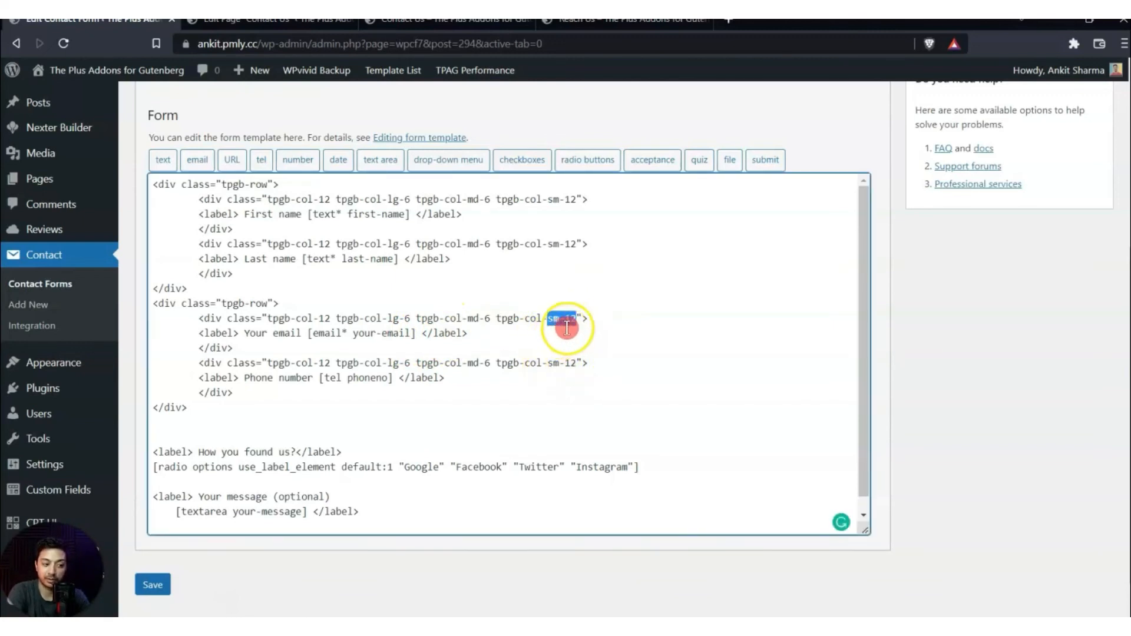
pyautogui.scroll(-2, 566, 328)
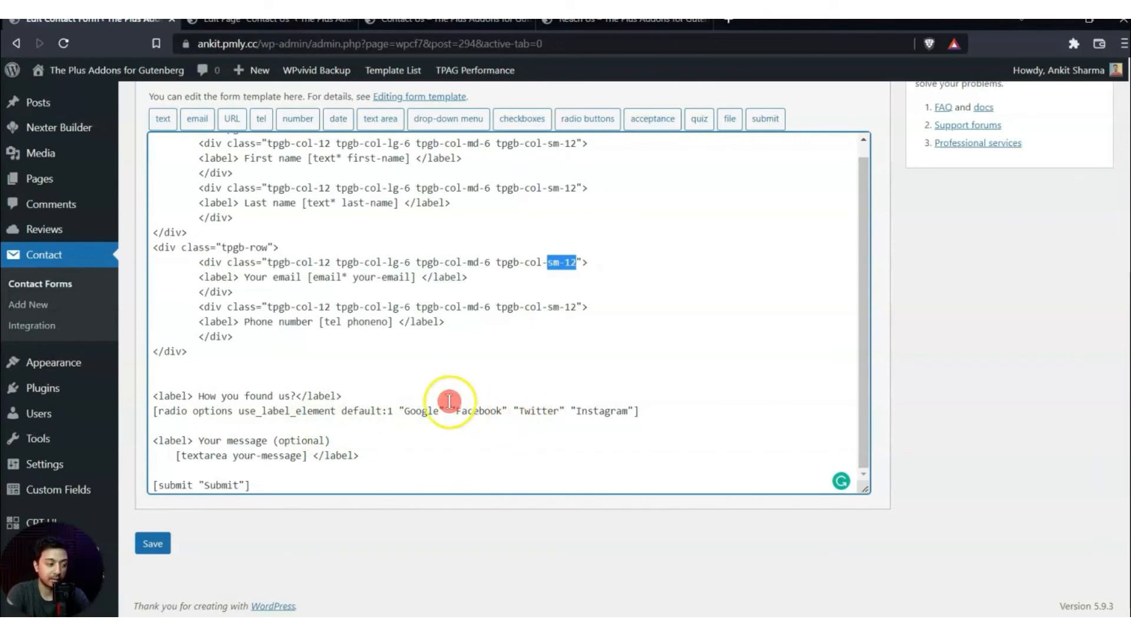
# - Place a copy of the Your email column div below the second tpgb-row, above the How you found us label
pyautogui.moveTo(156, 246); pyautogui.dragTo(284, 252)
pyautogui.moveTo(199, 262); pyautogui.dragTo(233, 292)
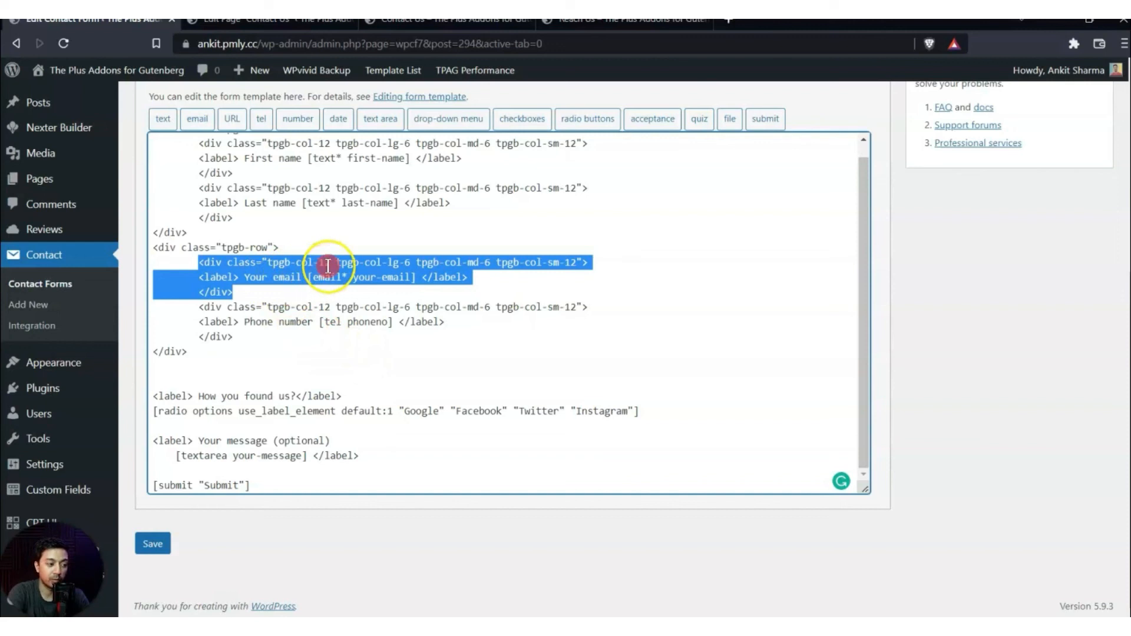
pyautogui.click(232, 381)
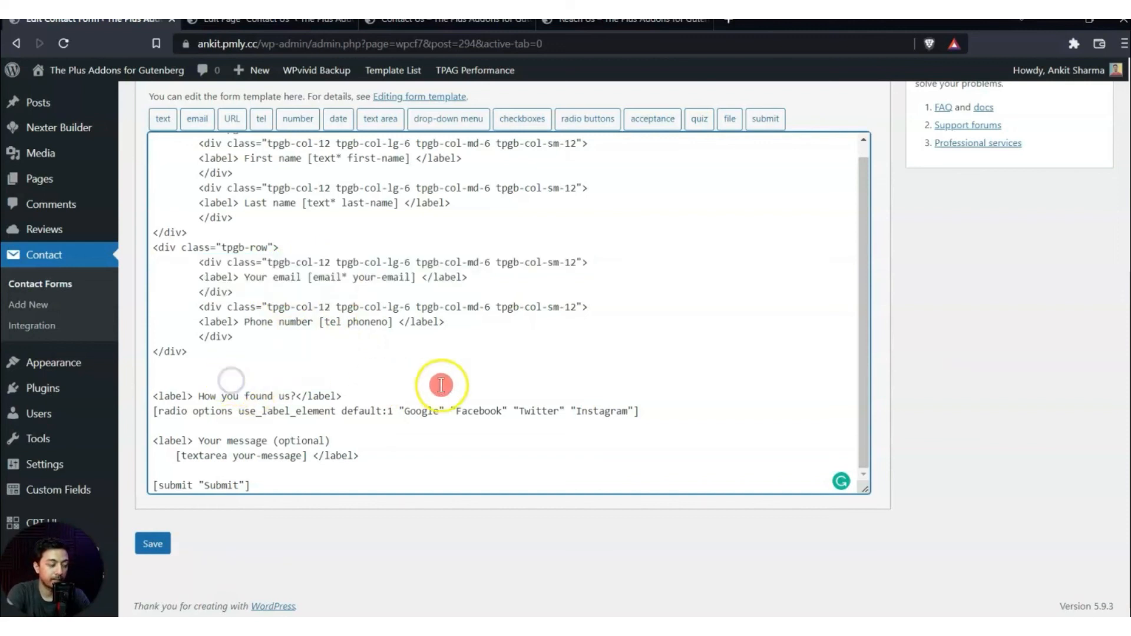
pyautogui.write('<div class="tpgb-col-12 tpgb-col-lg-6 tpgb-col-md-6 tpgb-col-sm-12"> \t<label> Your email [email* your-email] </label> \t</div>')
# - Move the How you found us label and its radio options into the copied column div, replacing the Your email label
pyautogui.click(154, 426)
pyautogui.moveTo(166, 431); pyautogui.dragTo(688, 442)
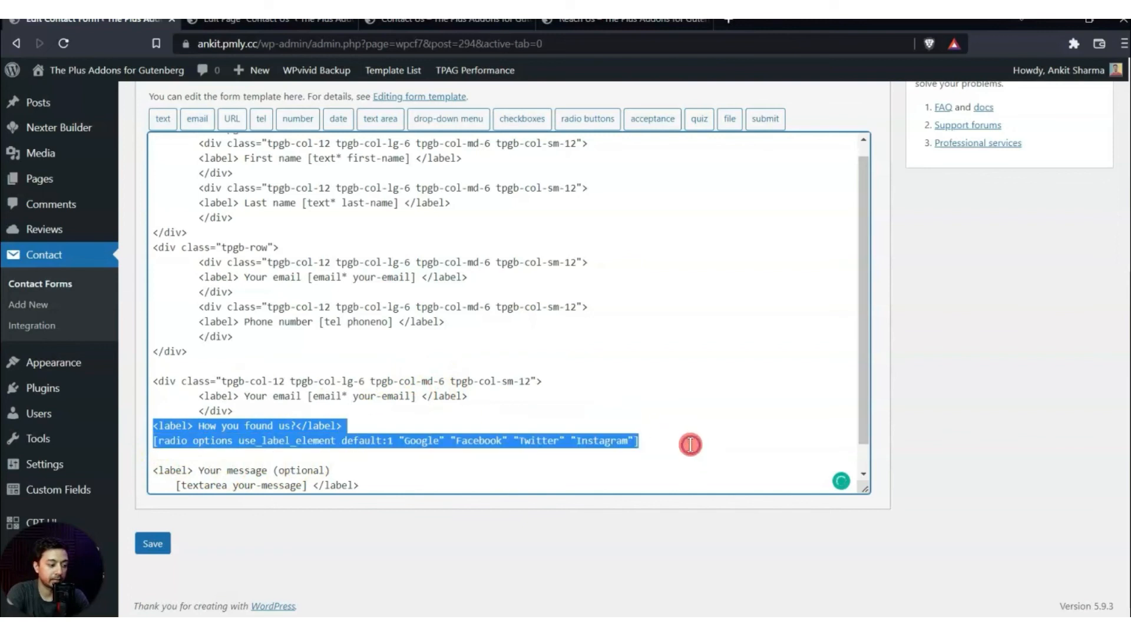
pyautogui.hotkey('ctrl', 'x')
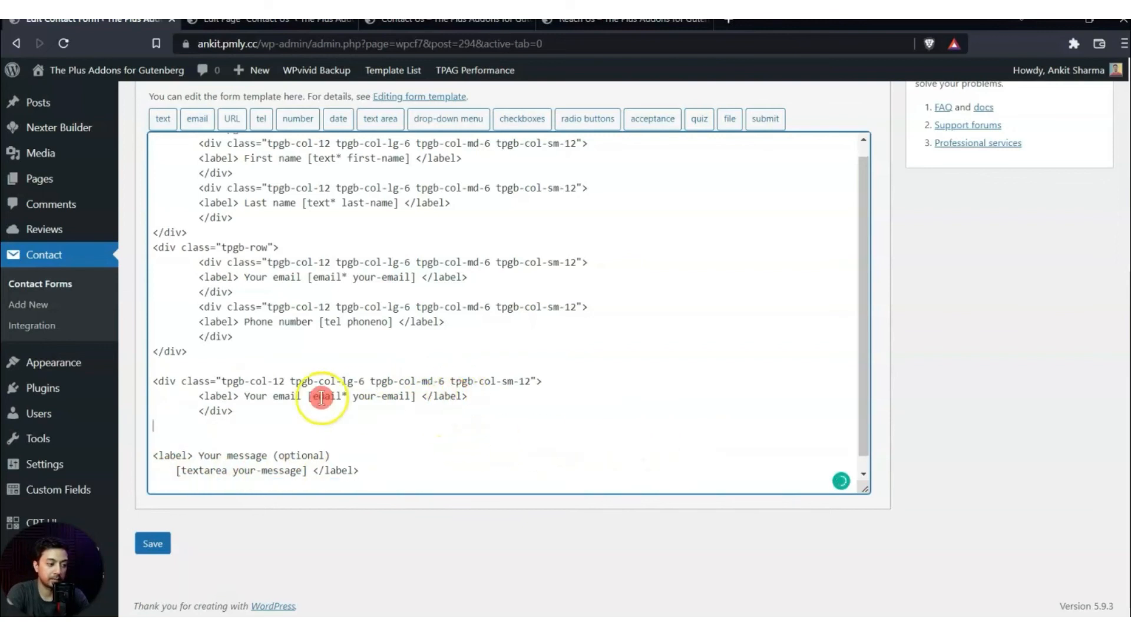
pyautogui.moveTo(198, 396); pyautogui.dragTo(527, 394)
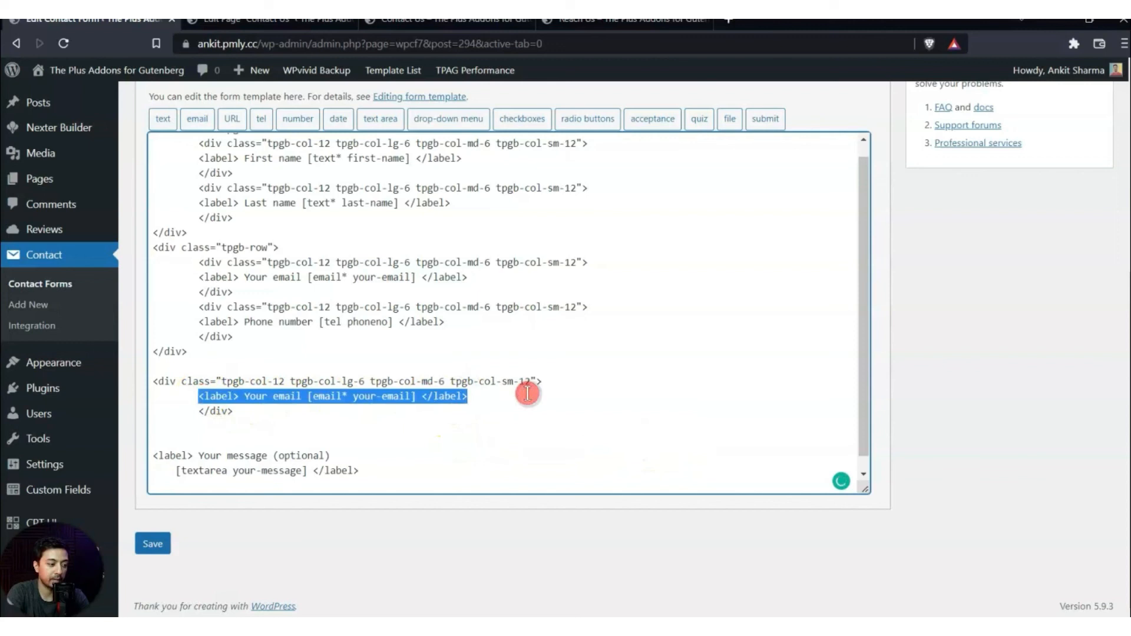
pyautogui.hotkey('ctrl', 'v')
pyautogui.scroll(-1, 524, 389)
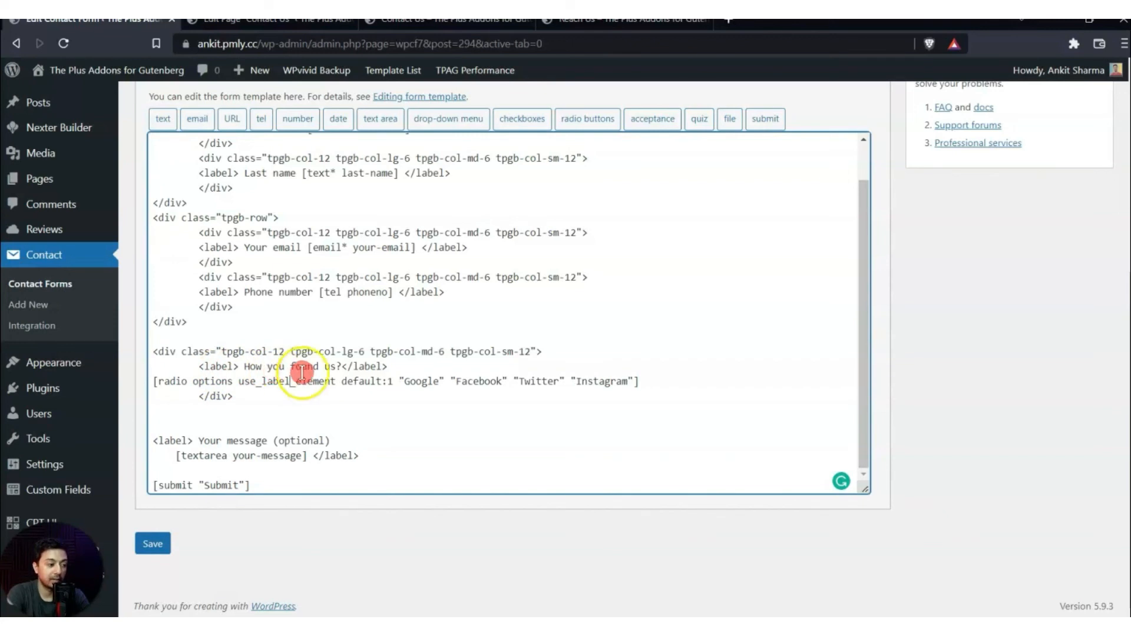
# - Change the How you found us column classes to tpgb-col-lg-12 and tpgb-col-md-12, and check the Contact Us preview
pyautogui.click(358, 351)
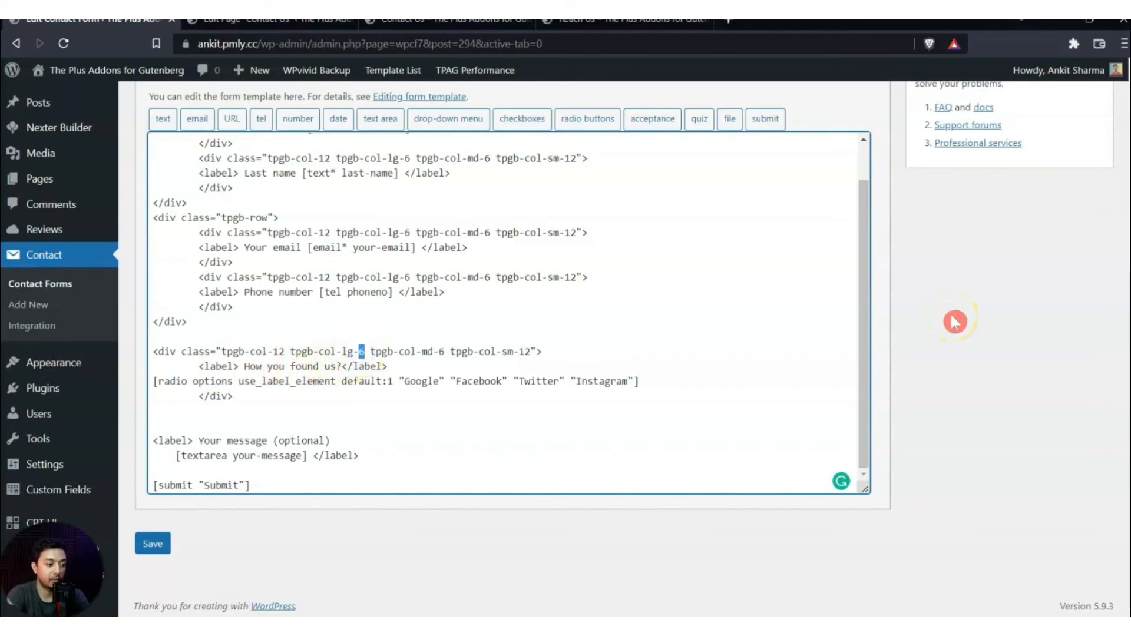
pyautogui.write('12')
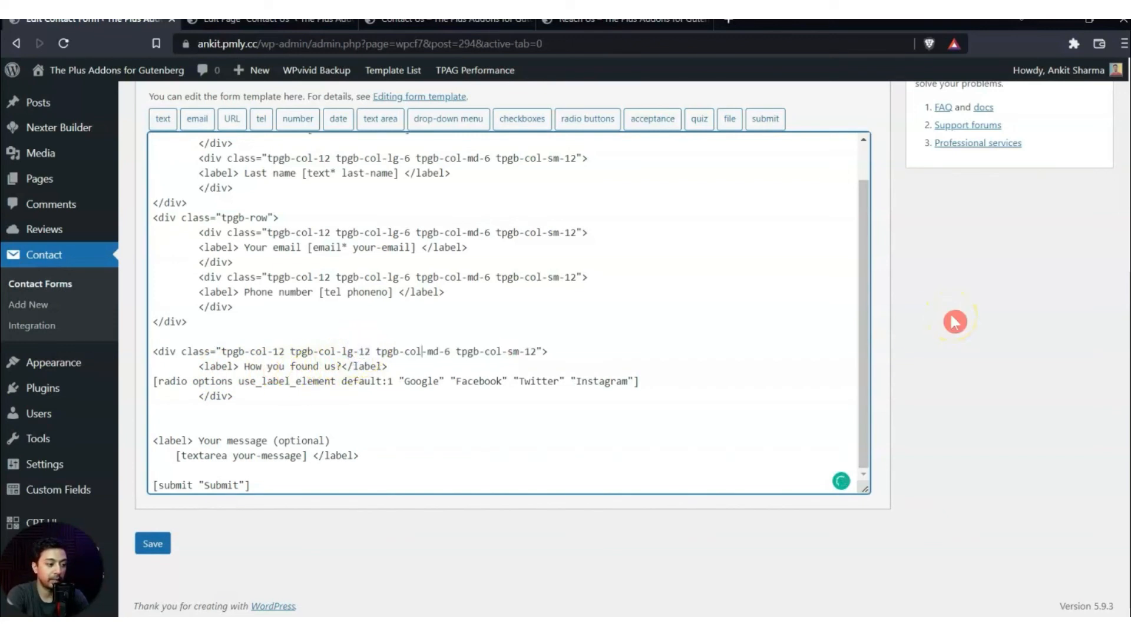
pyautogui.click(1002, 323)
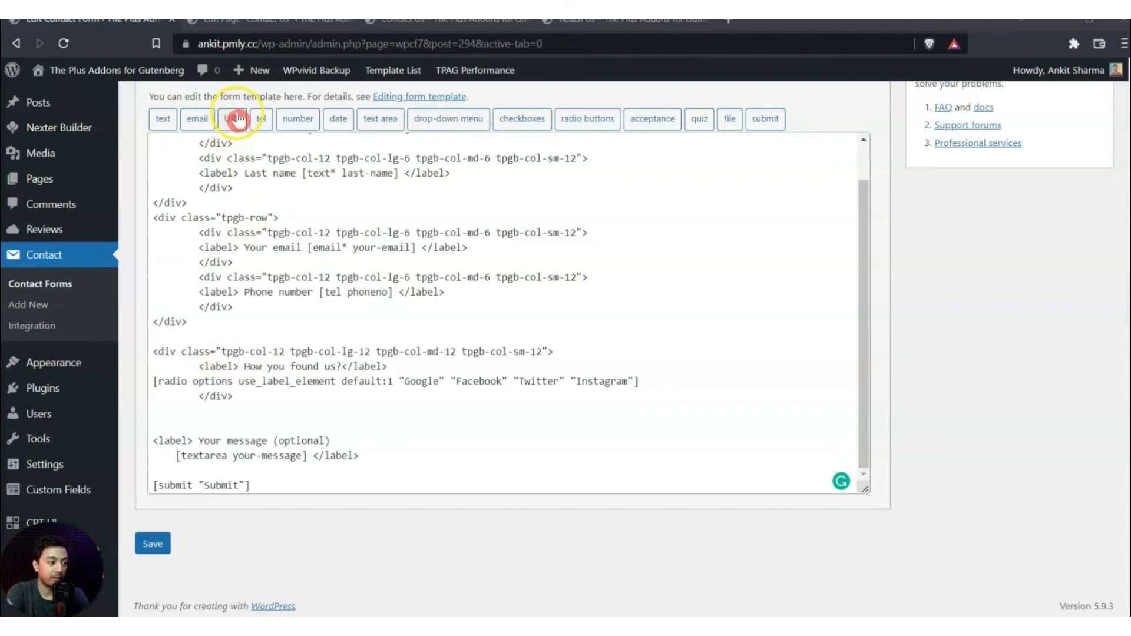
pyautogui.click(431, 23)
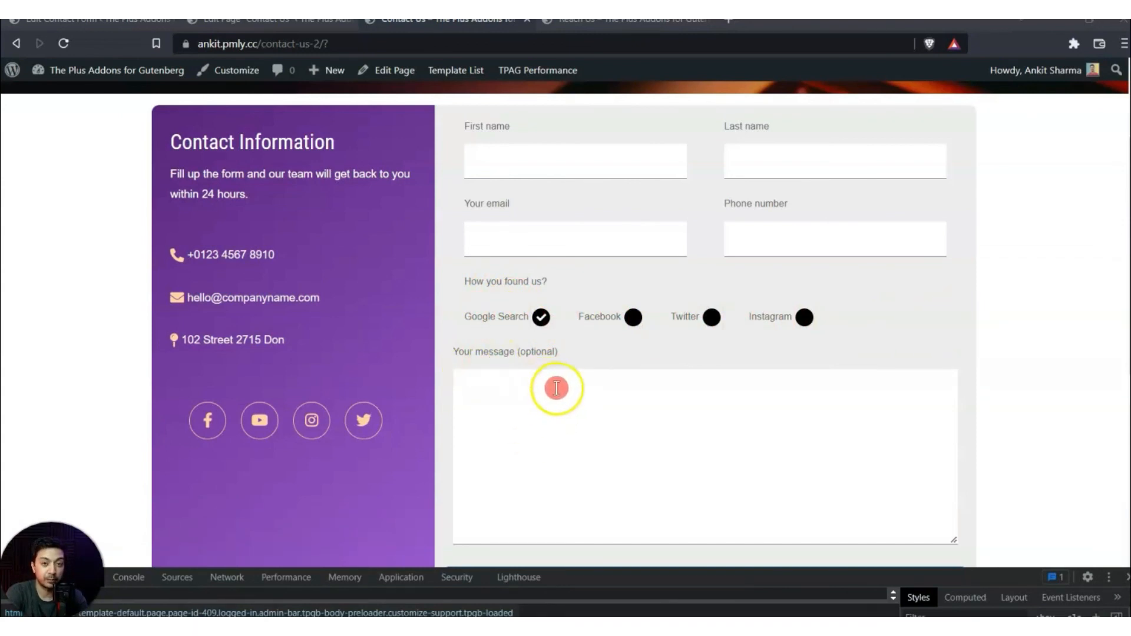
# - In the contact form template, place a copy of the How you found us column's opening div tag above the Your message label
pyautogui.click(97, 19)
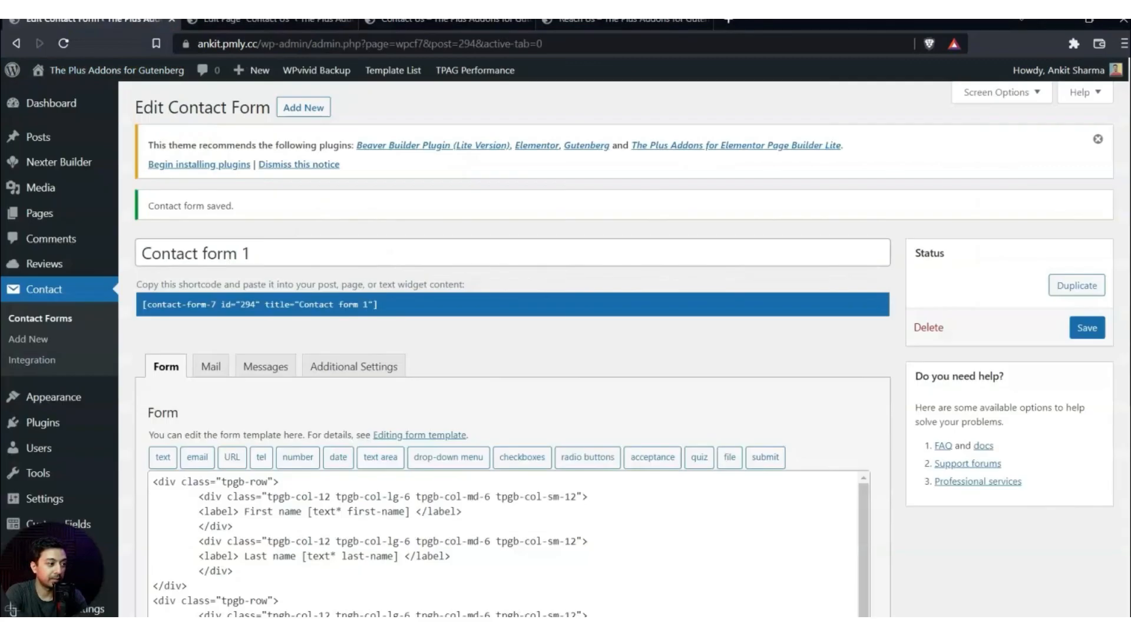
pyautogui.scroll(-1, 440, 290)
pyautogui.scroll(-4, 440, 290)
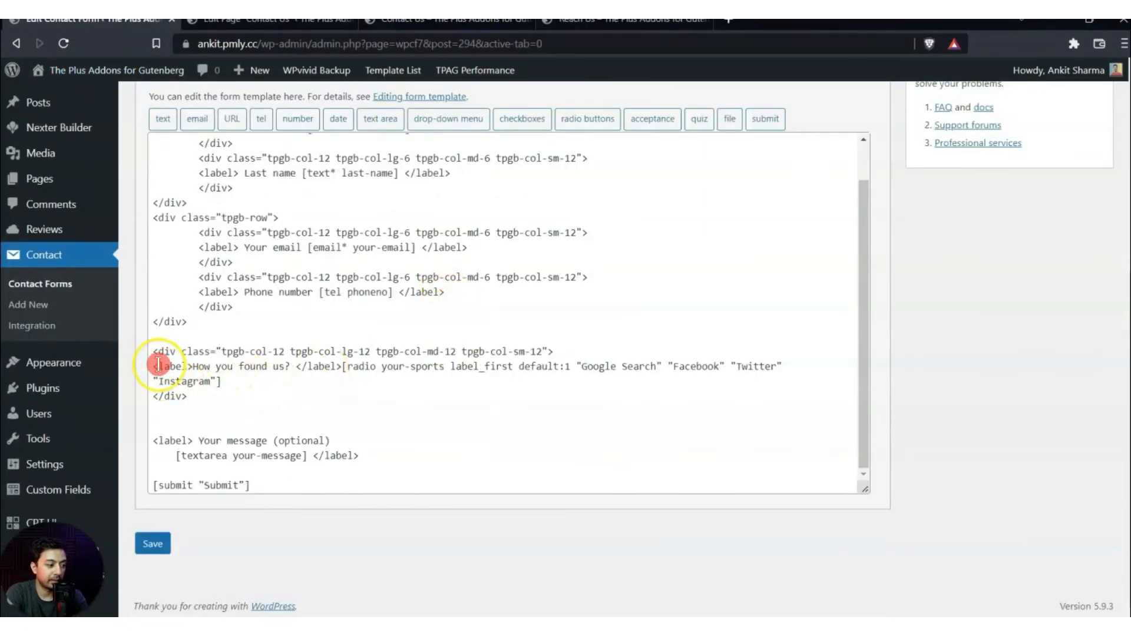
pyautogui.moveTo(154, 351); pyautogui.dragTo(583, 350)
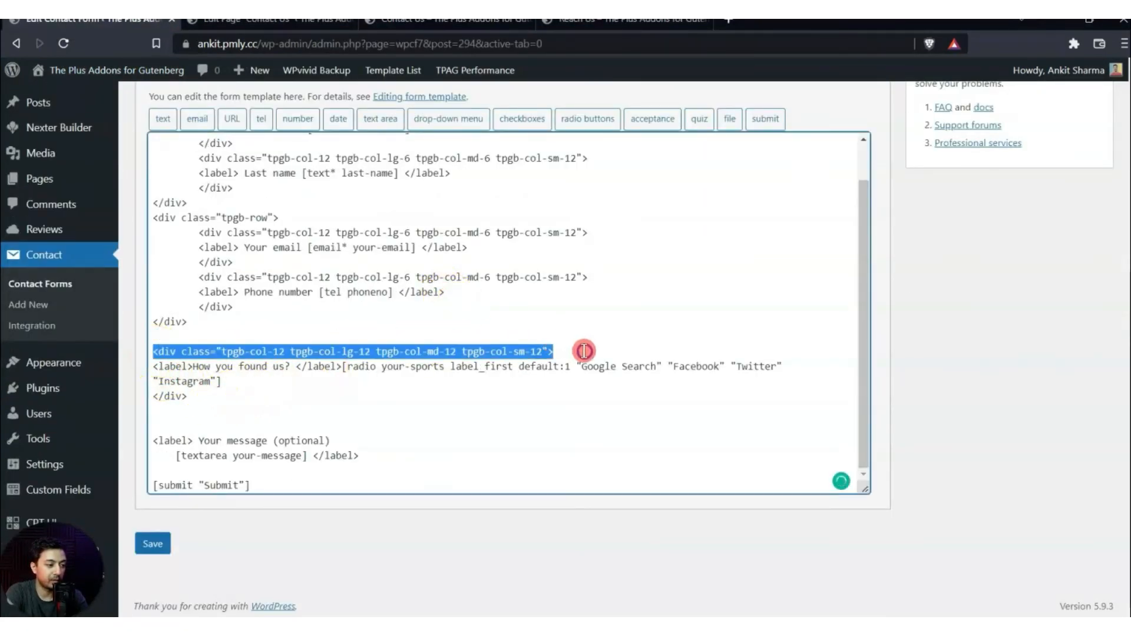
pyautogui.hotkey('ctrl', 'c')
pyautogui.click(220, 424)
pyautogui.hotkey('ctrl', 'v')
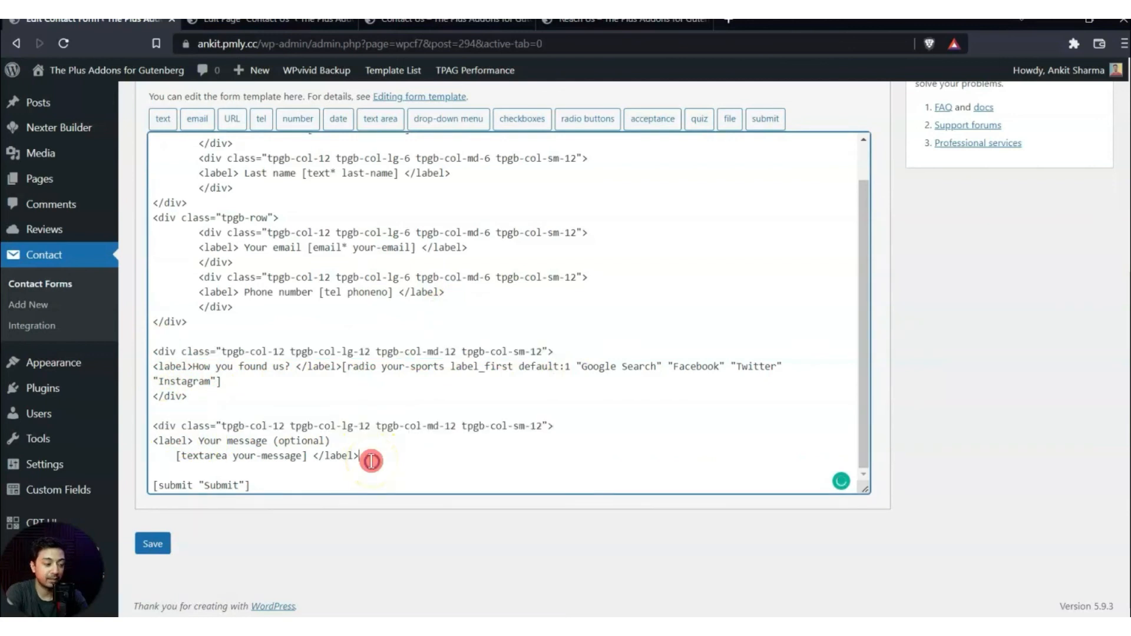
# - Close the Your message column with a </div> tag below its textarea line
pyautogui.click(458, 449)
pyautogui.press('Return')
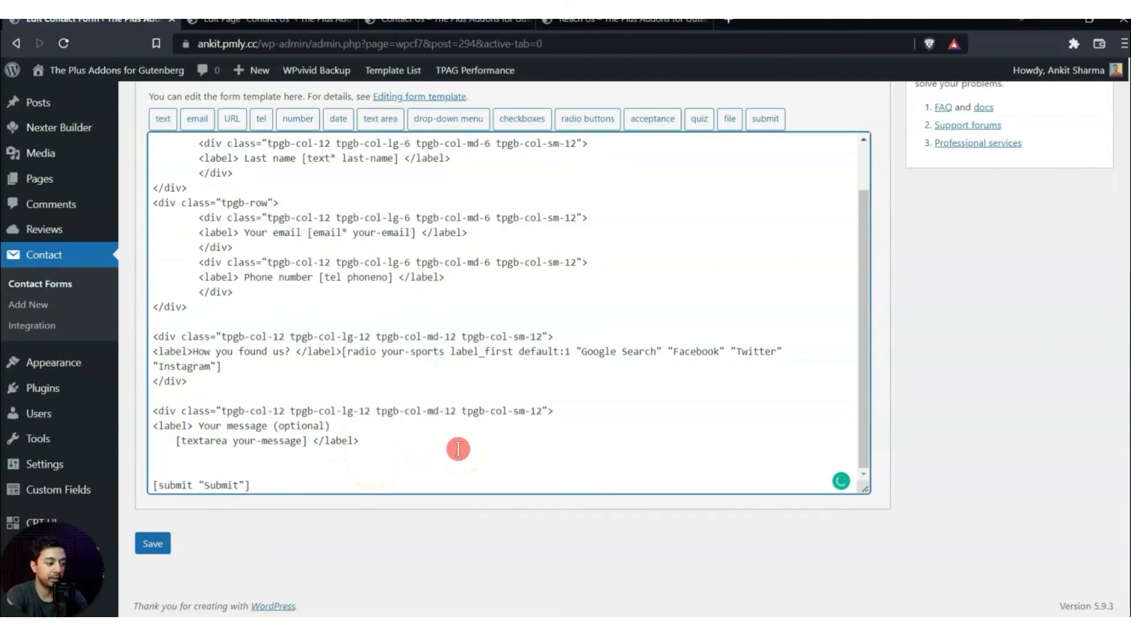
pyautogui.write('</div>')
pyautogui.click(272, 487)
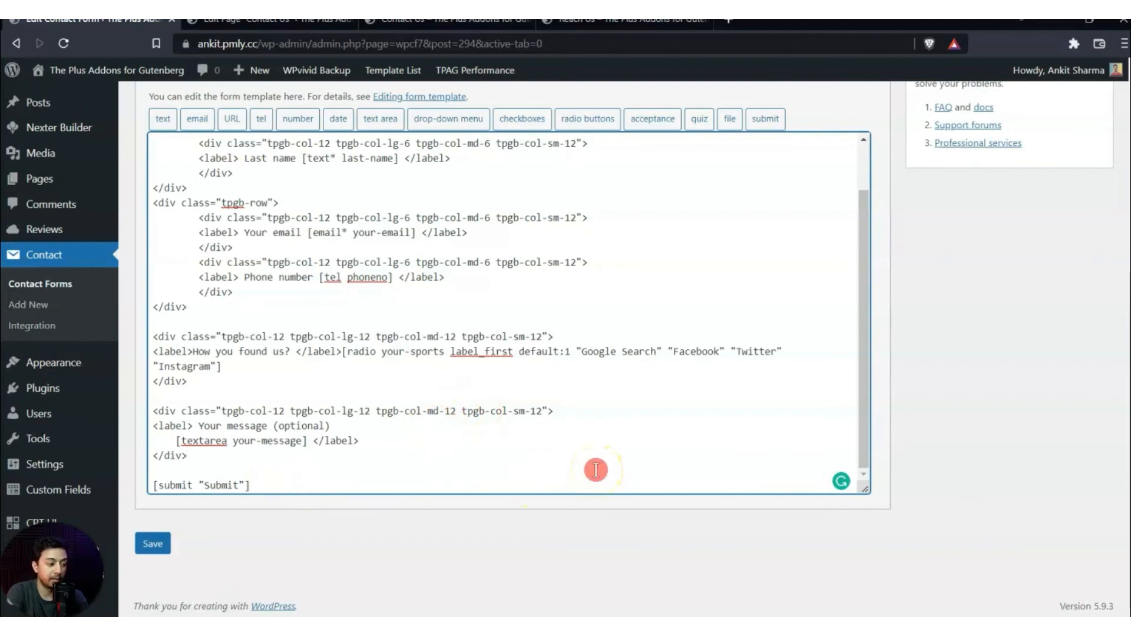
pyautogui.click(546, 466)
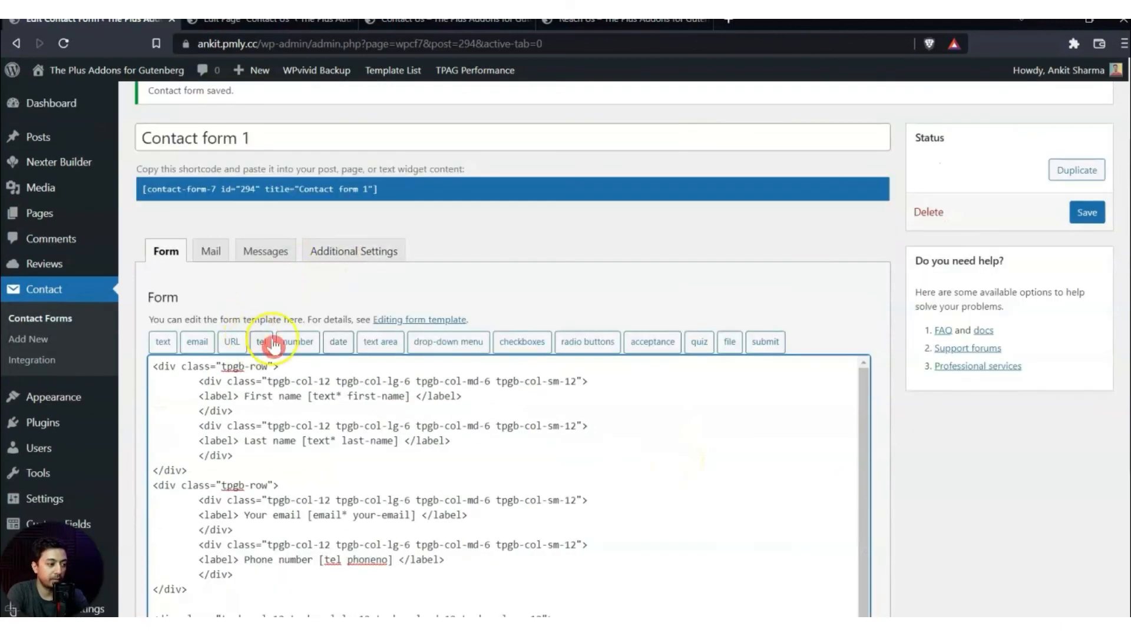
# - Copy the tpgb-row markup holding the First name and Last name columns to below the Your message column
pyautogui.scroll(-2, 406, 357)
pyautogui.scroll(1, 411, 355)
pyautogui.moveTo(153, 292); pyautogui.dragTo(234, 381)
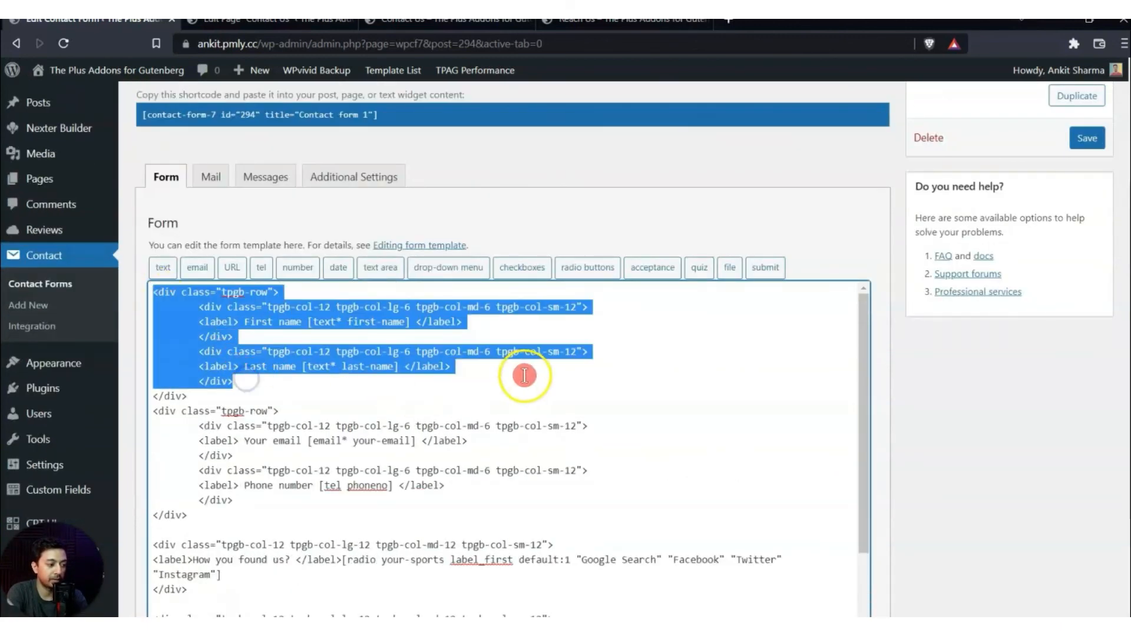
pyautogui.scroll(-4, 524, 377)
pyautogui.click(305, 440)
pyautogui.press('Return')
pyautogui.hotkey('ctrl', 'v')
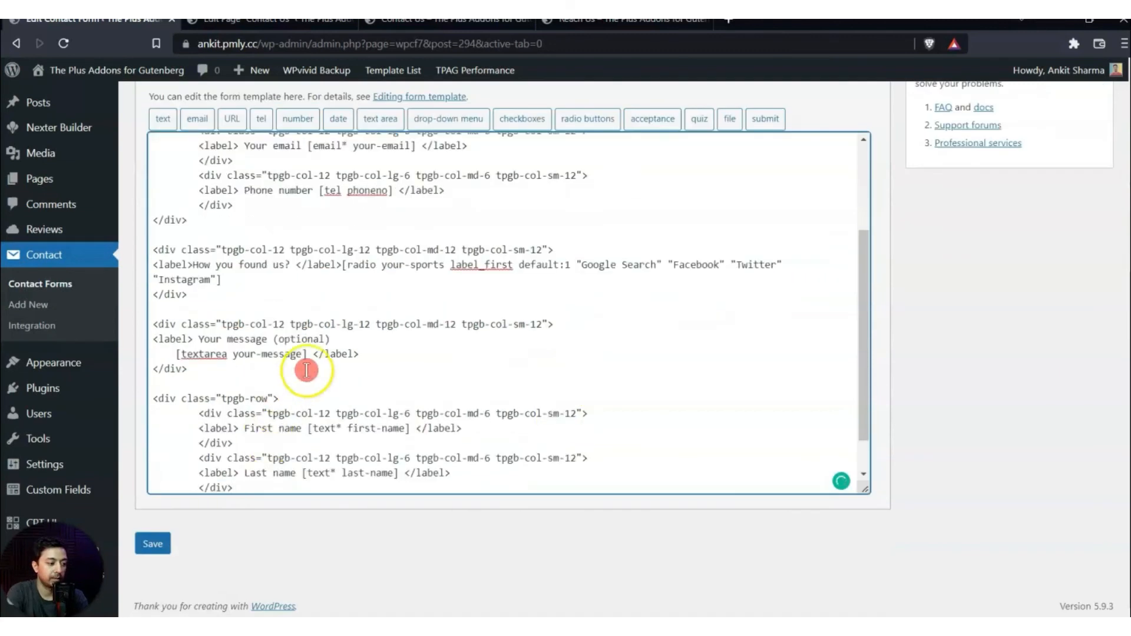
# - Delete the First name and Last name label lines from the copied row, leaving two empty column divs
pyautogui.scroll(-1, 308, 370)
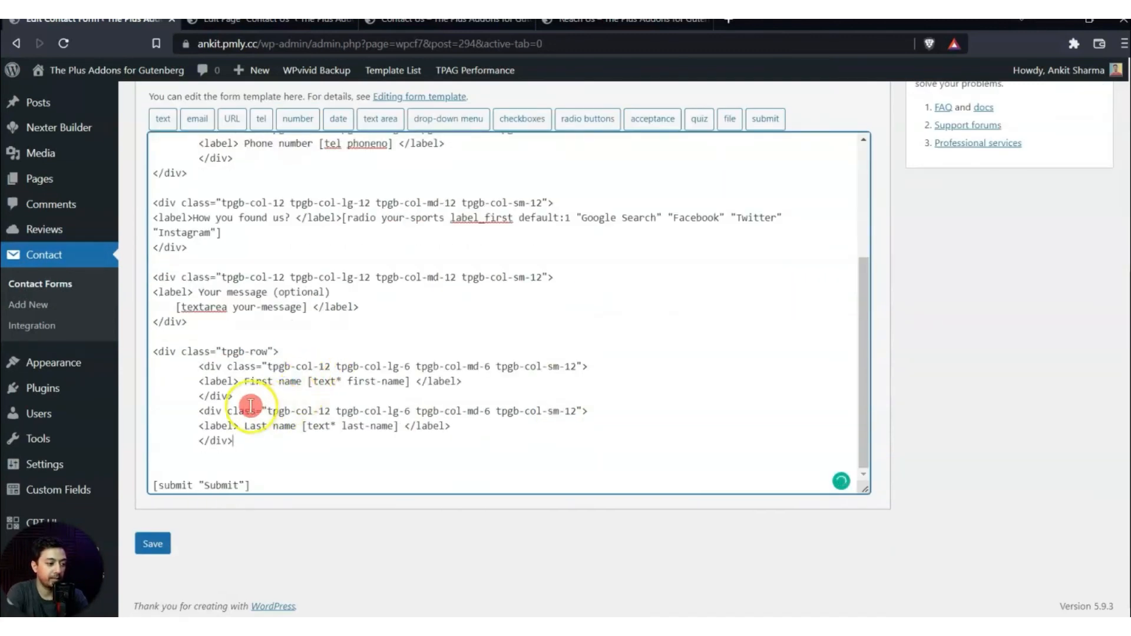
pyautogui.moveTo(200, 381); pyautogui.dragTo(471, 382)
pyautogui.press('BackSpace')
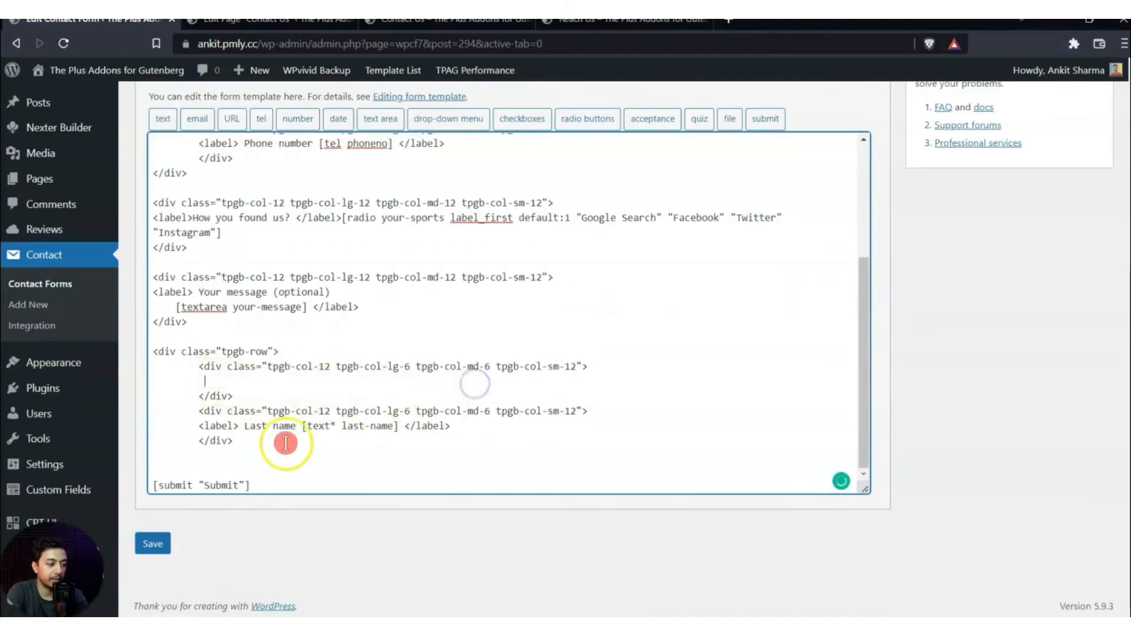
pyautogui.moveTo(198, 425); pyautogui.dragTo(485, 422)
pyautogui.press('BackSpace')
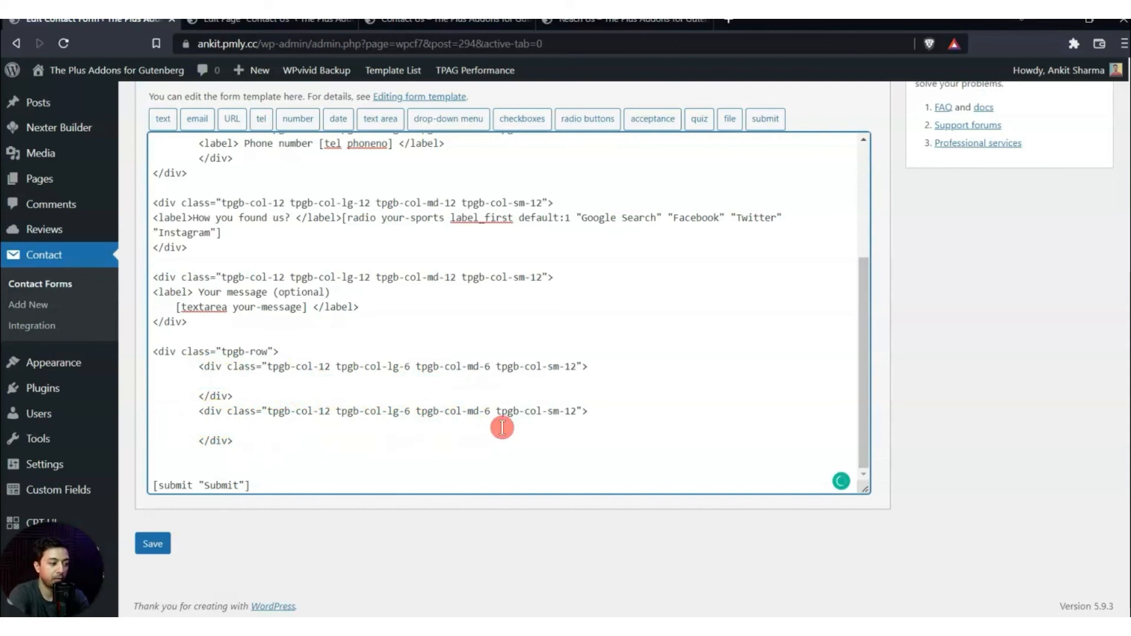
# - Duplicate the empty second column div so the new row holds three columns
pyautogui.moveTo(198, 411); pyautogui.dragTo(236, 441)
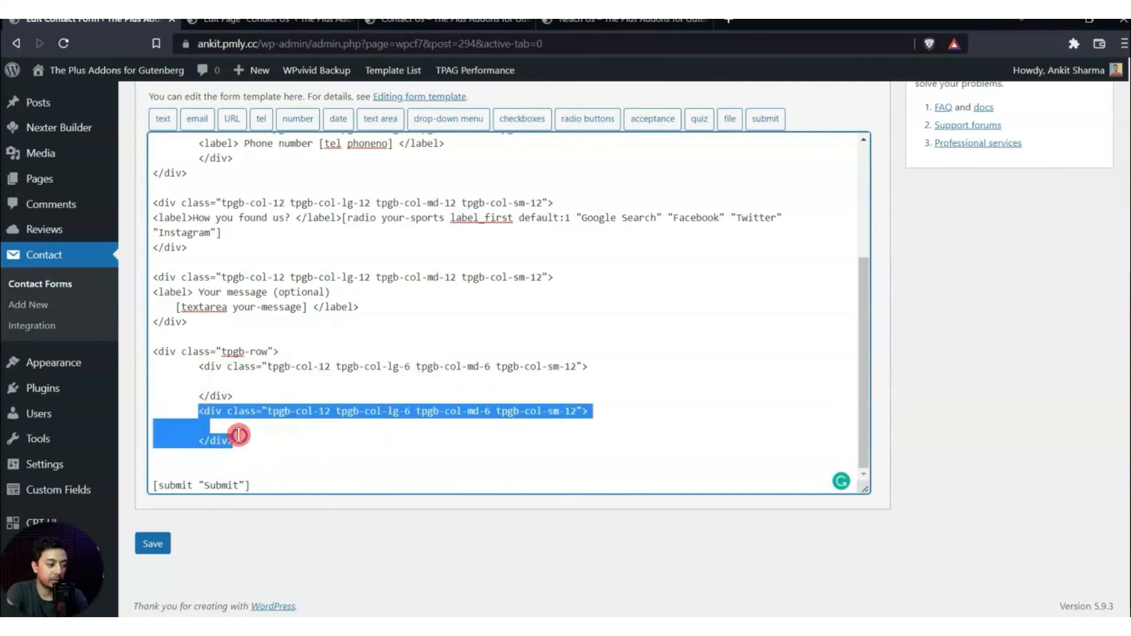
pyautogui.hotkey('ctrl', 'c')
pyautogui.press('Left')
pyautogui.hotkey('ctrl', 'v')
pyautogui.press('Return')
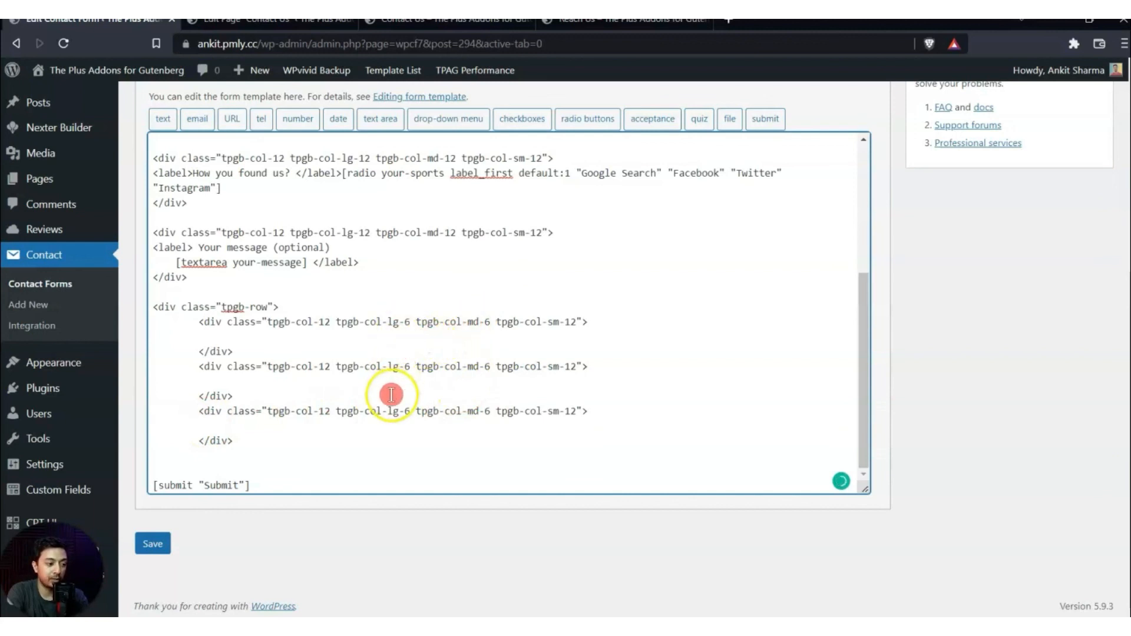
# - Change the large-screen class of all three empty columns in the new row to tpgb-col-lg-4
pyautogui.click(410, 322)
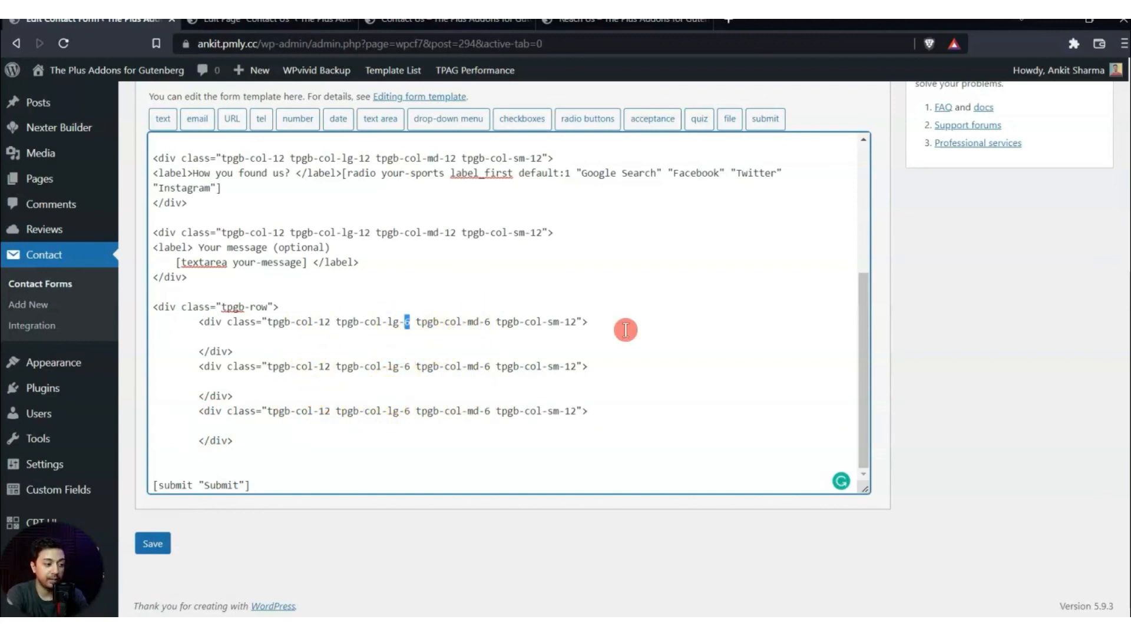
pyautogui.click(409, 366)
pyautogui.press('BackSpace')
pyautogui.write('4')
pyautogui.click(409, 412)
pyautogui.press('BackSpace')
pyautogui.write('4')
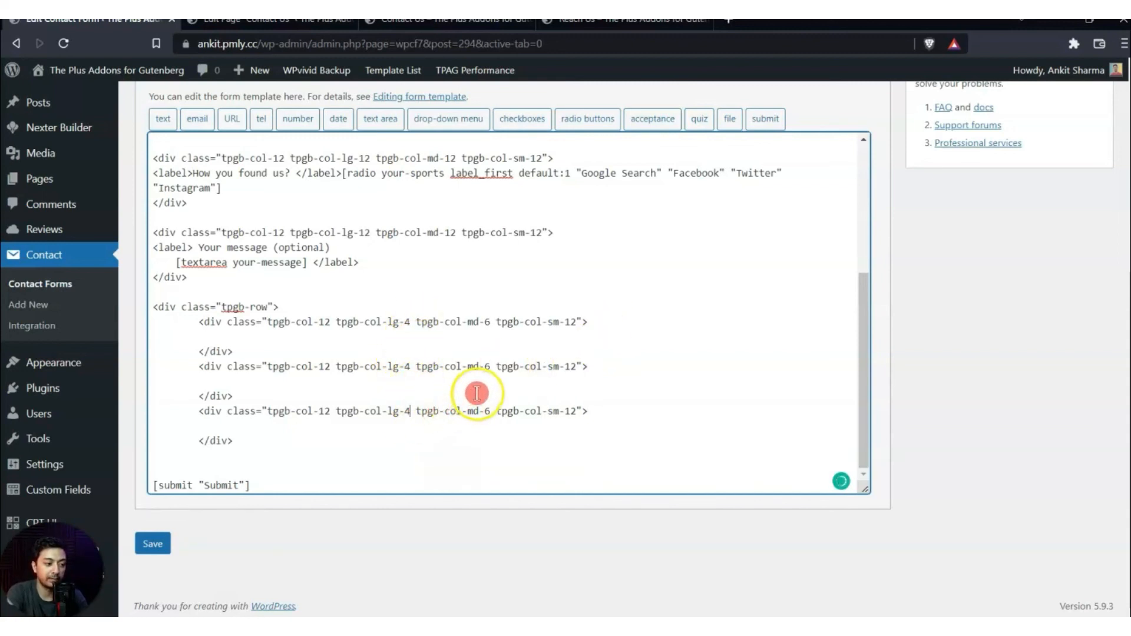
# - Change the medium-screen class of all three empty columns in the new row to tpgb-col-md-4
pyautogui.click(490, 322)
pyautogui.doubleClick(488, 322)
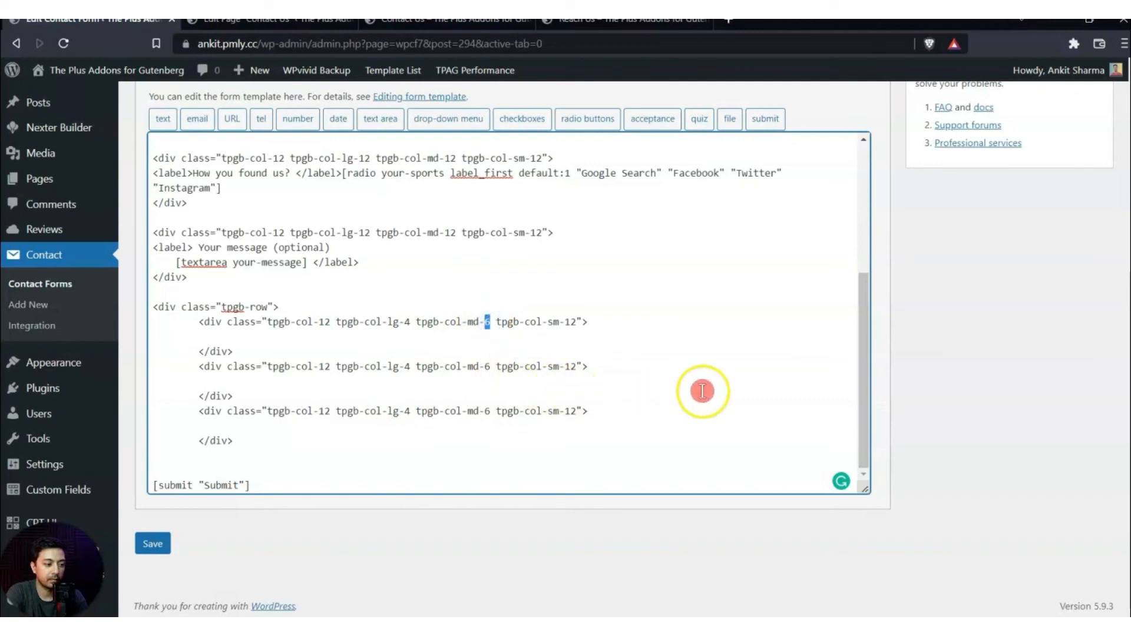
pyautogui.write('4')
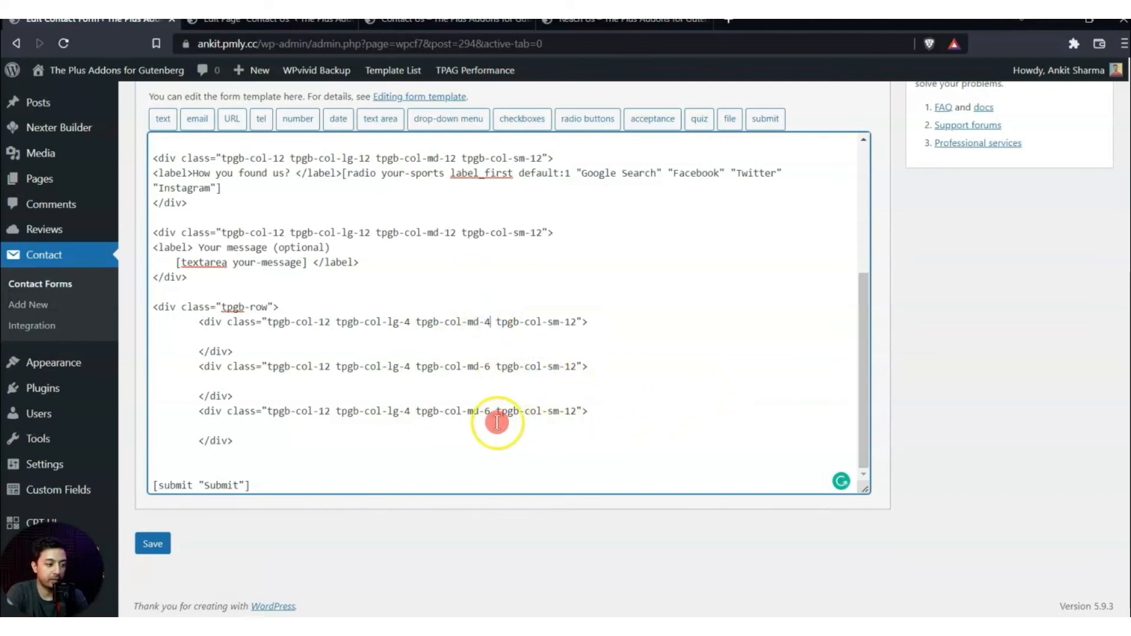
pyautogui.click(490, 366)
pyautogui.write('4')
pyautogui.doubleClick(488, 411)
pyautogui.write('4')
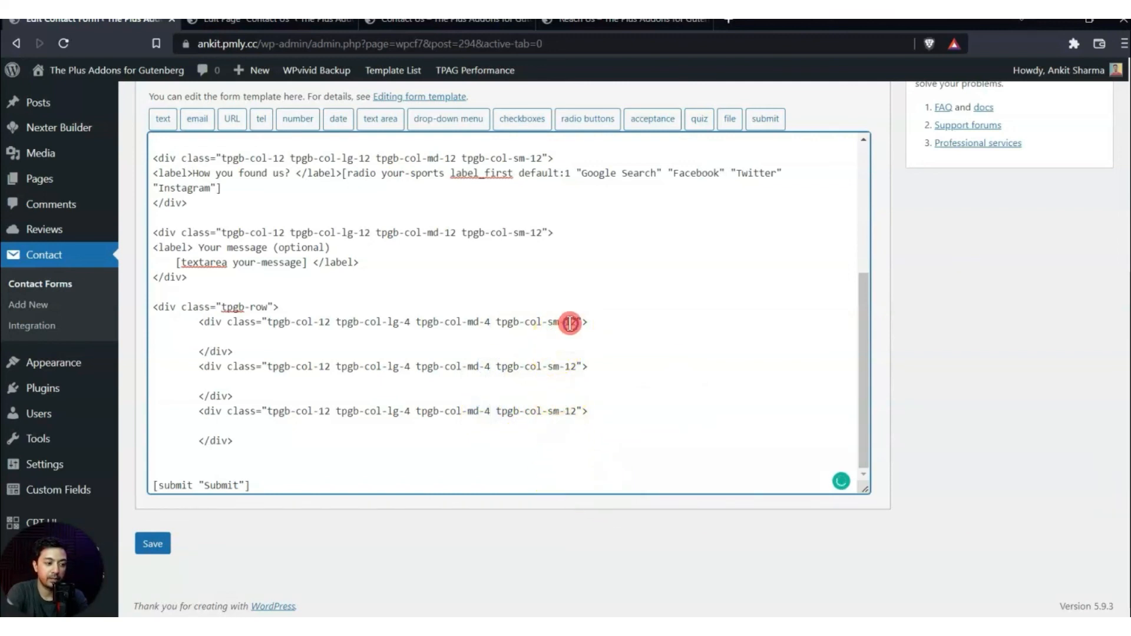
pyautogui.click(572, 410)
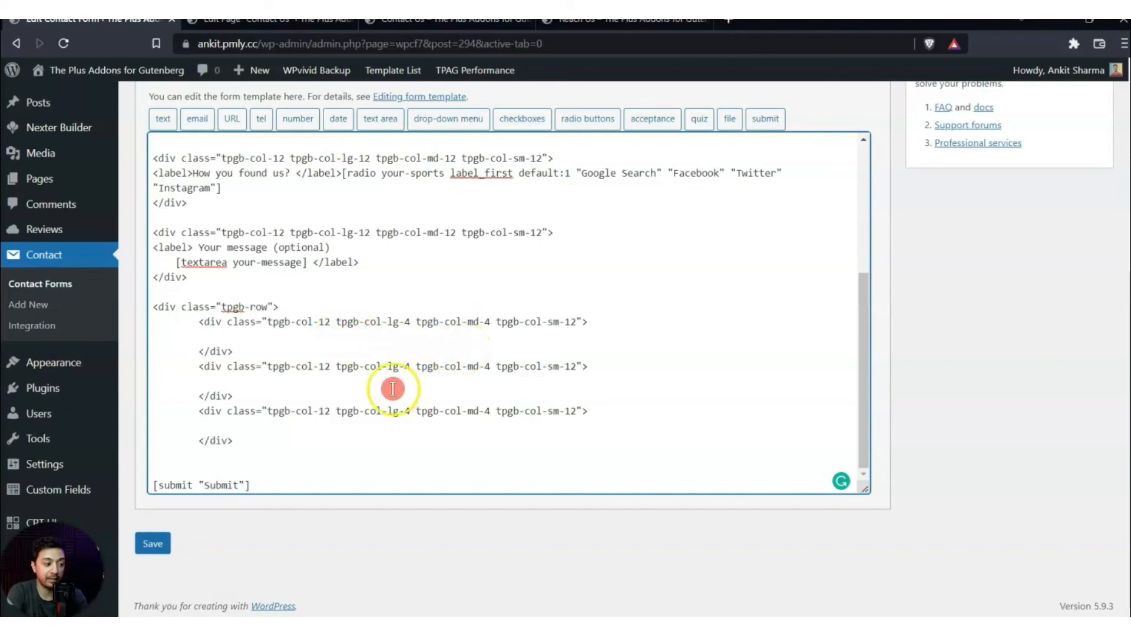
# - Move the [submit "Submit"] tag into the middle column of the new row and save the contact form
pyautogui.click(271, 486)
pyautogui.moveTo(271, 487); pyautogui.dragTo(139, 484)
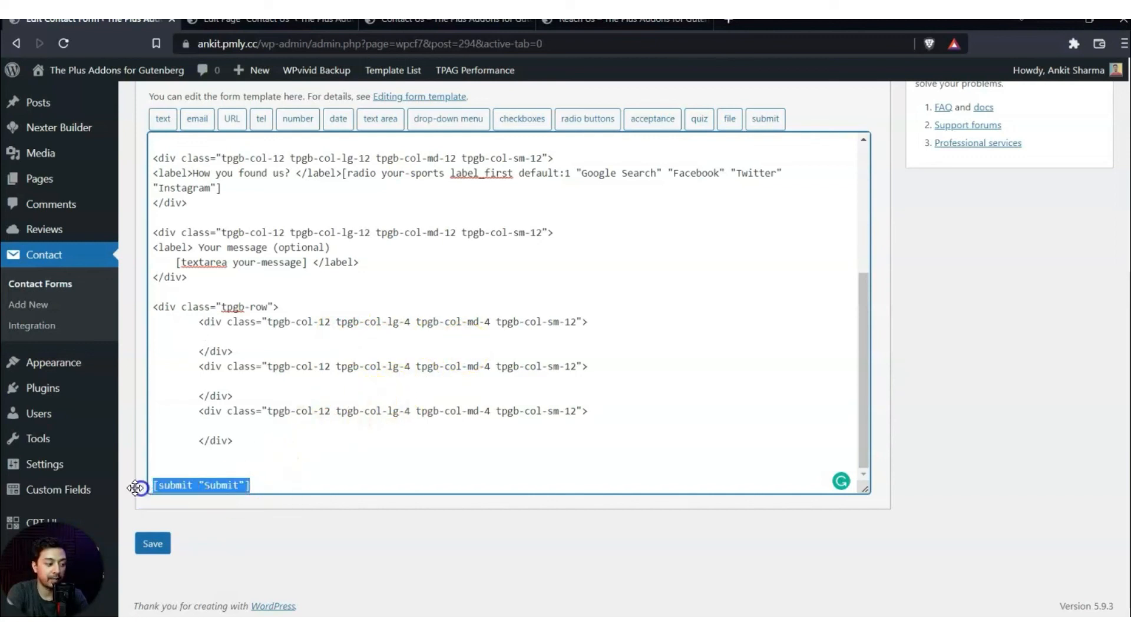
pyautogui.press('BackSpace')
pyautogui.click(310, 383)
pyautogui.hotkey('ctrl', 'v')
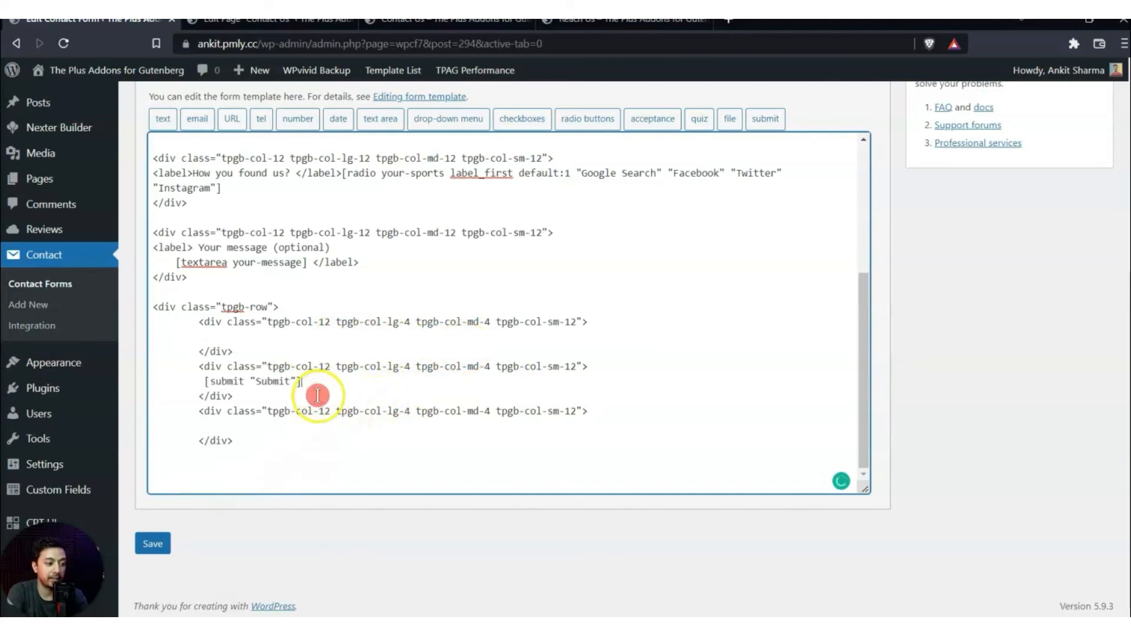
pyautogui.click(267, 429)
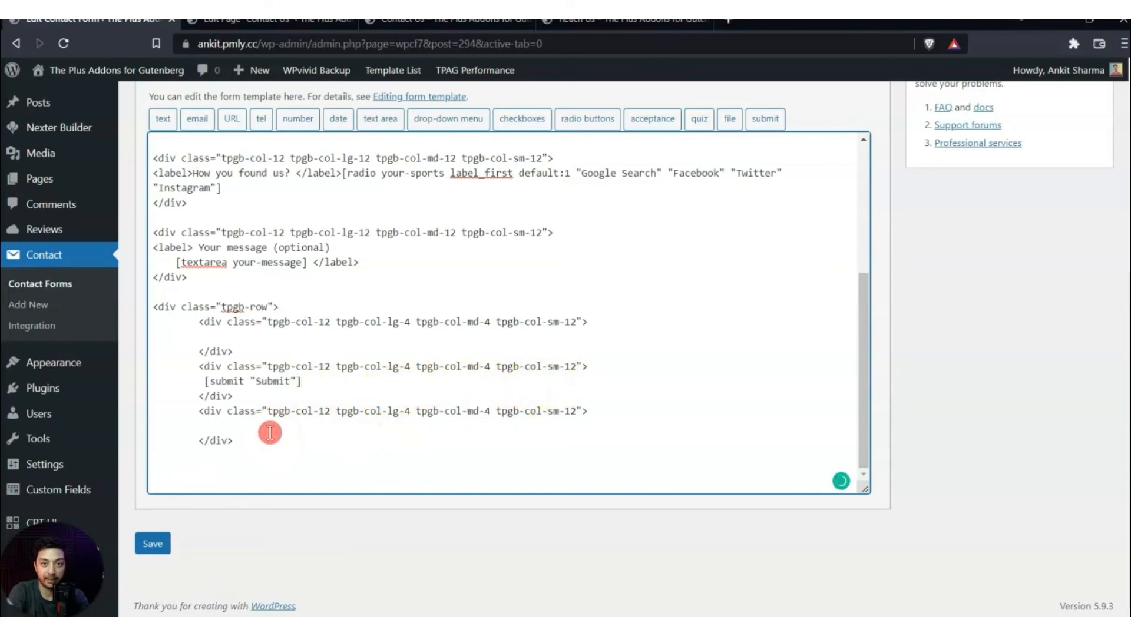
pyautogui.scroll(4, 883, 365)
pyautogui.click(1086, 213)
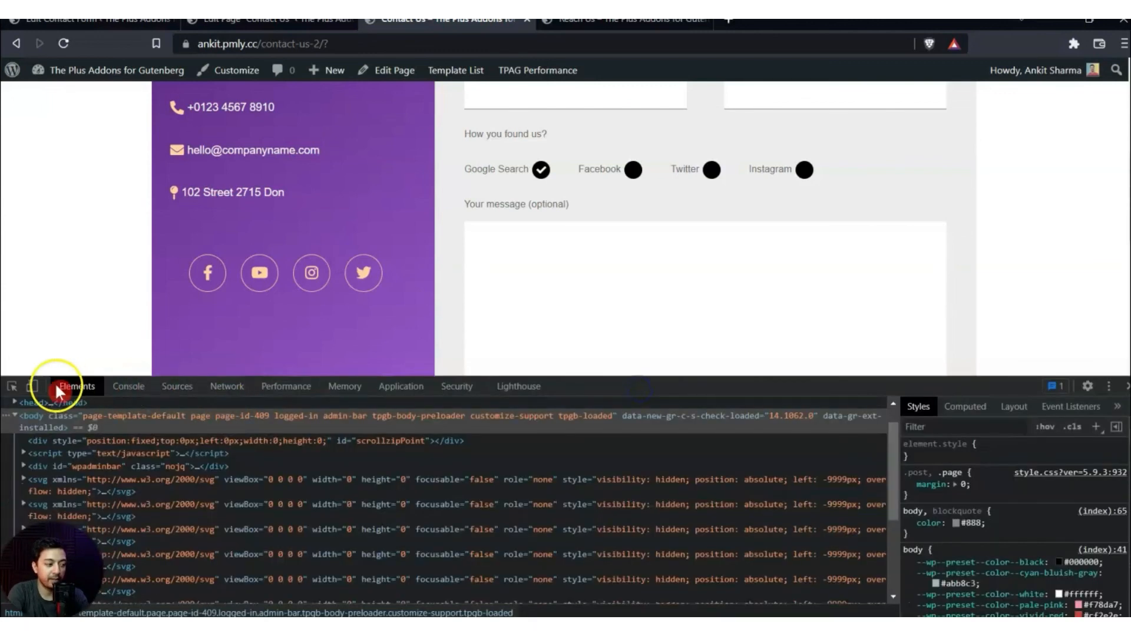
# - Check the Contact Us form layout at iPhone SE size and again in the full desktop view
pyautogui.click(34, 389)
pyautogui.scroll(-5, 581, 239)
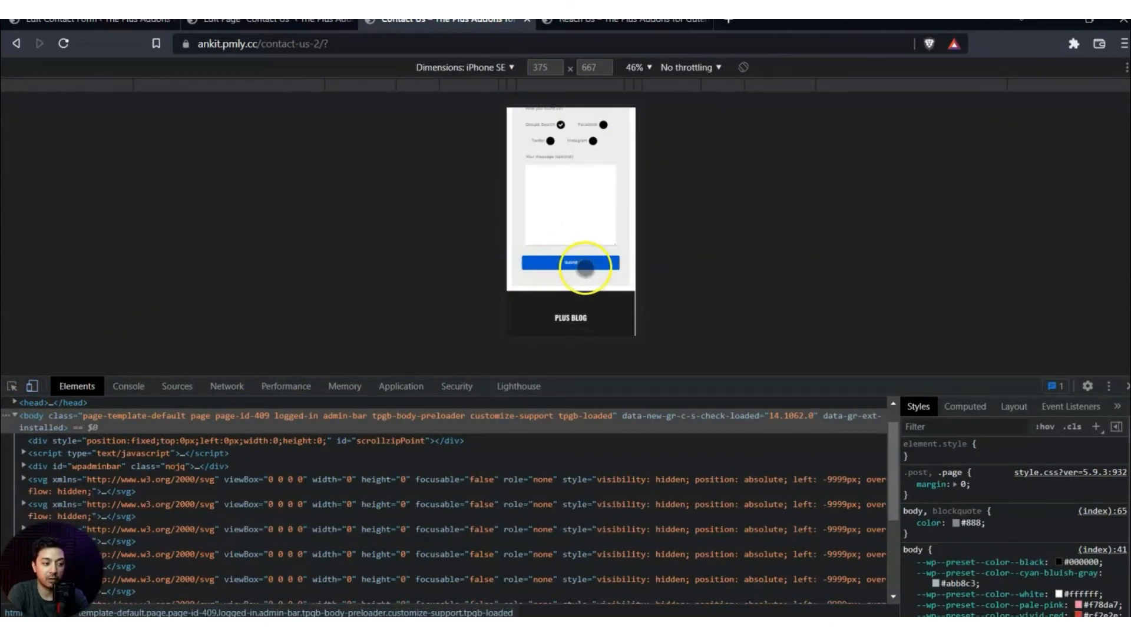
pyautogui.press('F12')
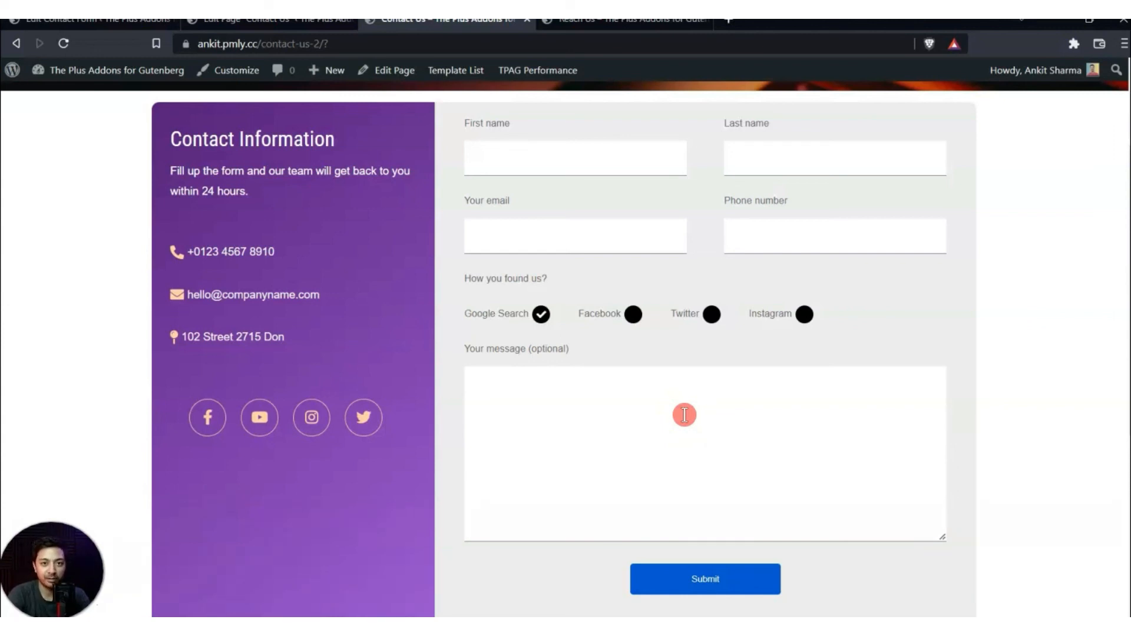
pyautogui.scroll(1, 661, 355)
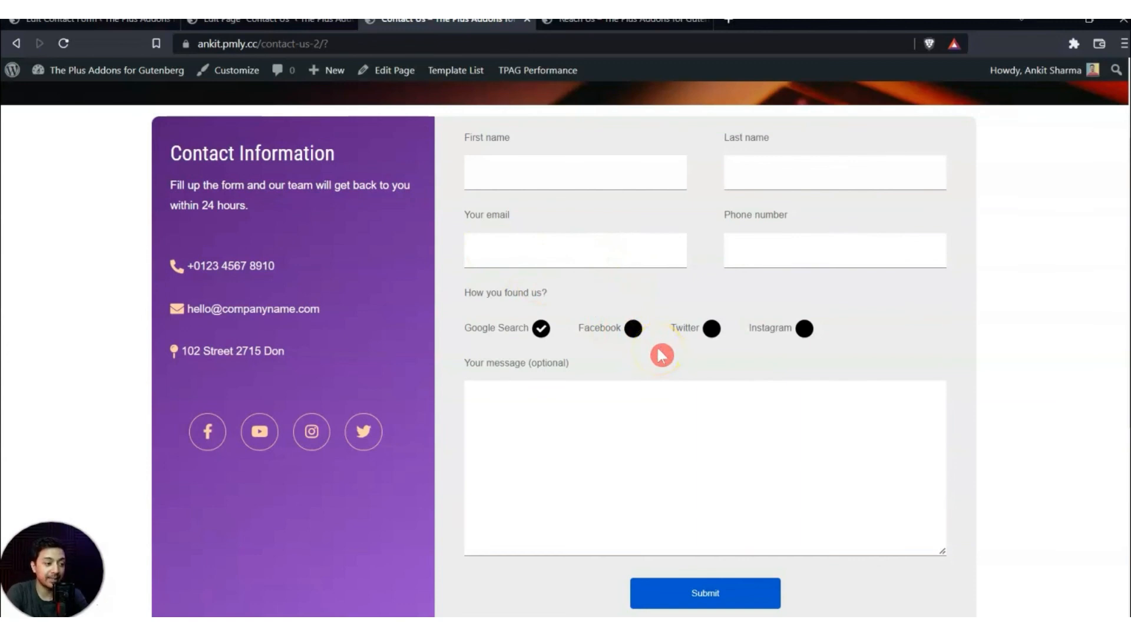